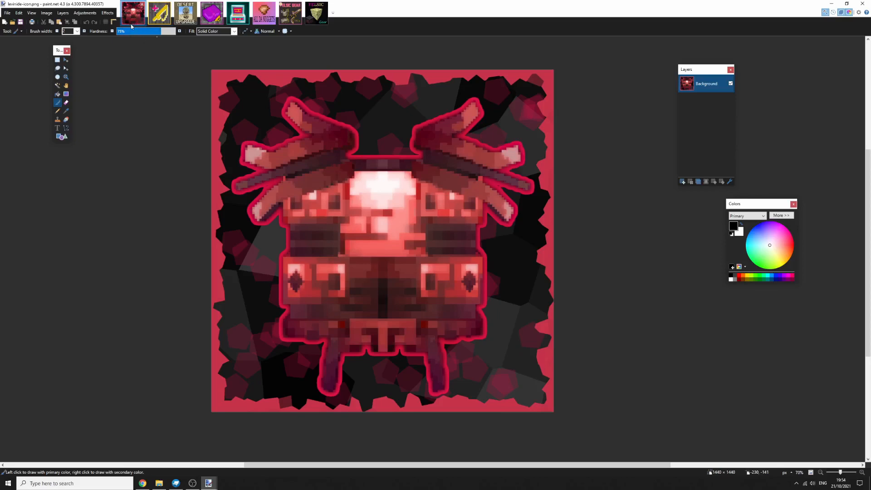
Examine the red creature icon's outline, border and background at full size and shrunk to thumbnail size
mouse_move(244, 129)
left_mouse_down()
mouse_move(251, 158)
mouse_move(206, 125)
left_mouse_up()
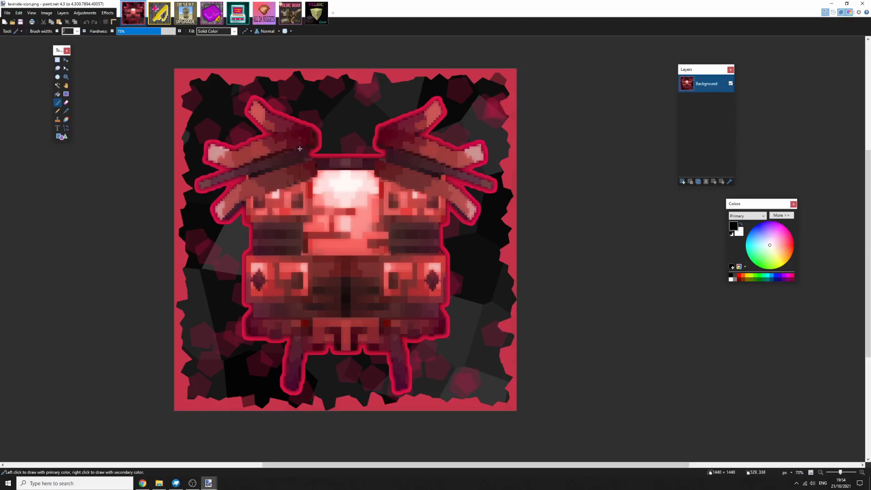
left_click_drag(301, 147, 311, 139)
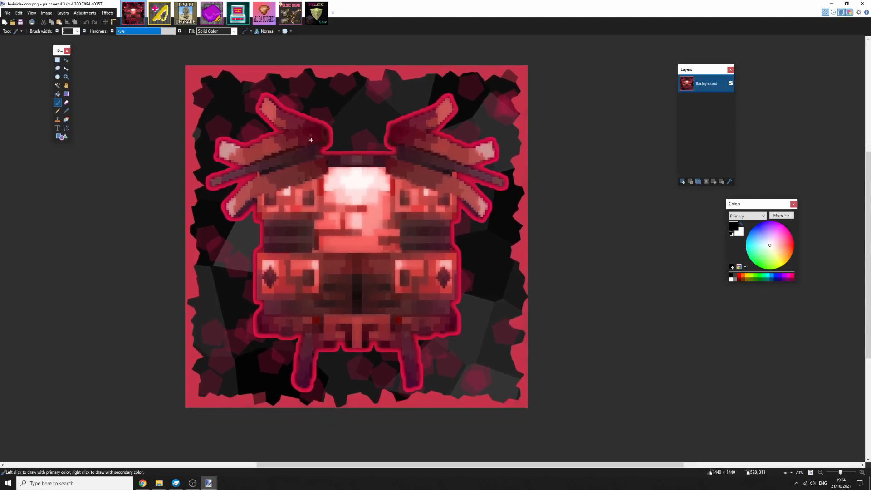
left_click_drag(353, 190, 336, 198)
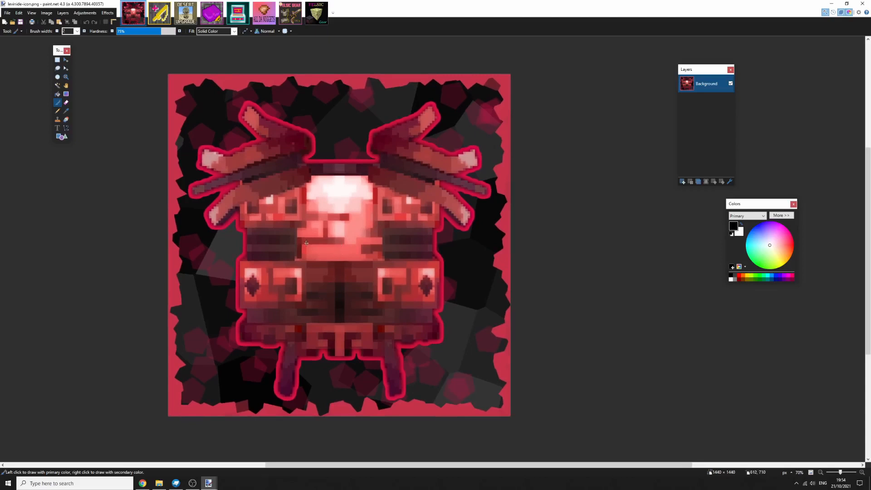
mouse_move(346, 241)
left_mouse_down()
mouse_move(349, 262)
mouse_move(350, 236)
left_mouse_up()
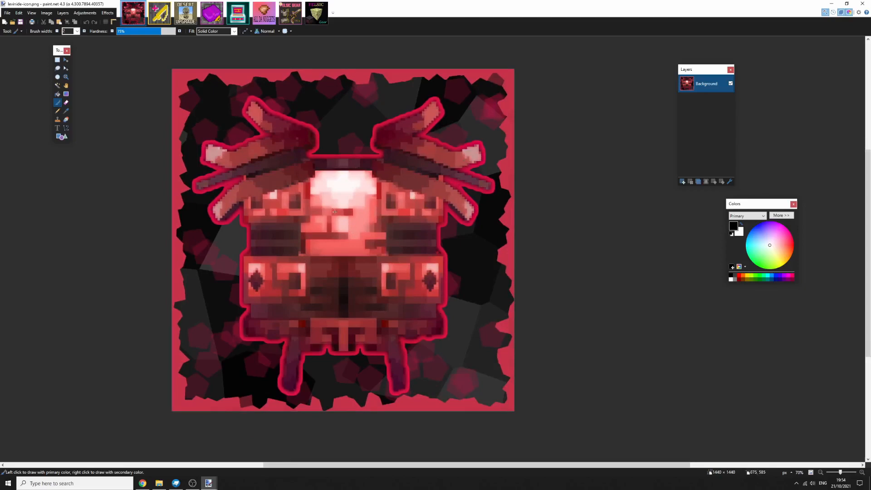
left_click_drag(350, 254, 376, 238)
scroll(380, 239, "down", 6)
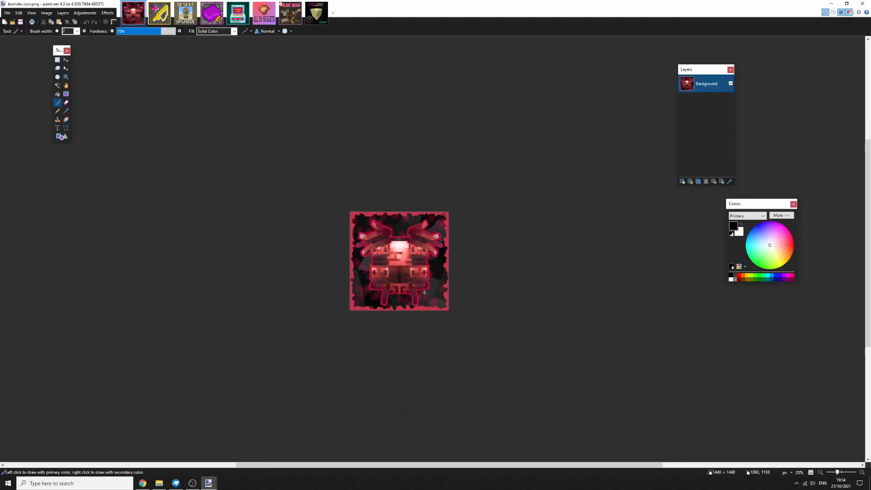
scroll(448, 306, "down", 3)
scroll(449, 306, "up", 8)
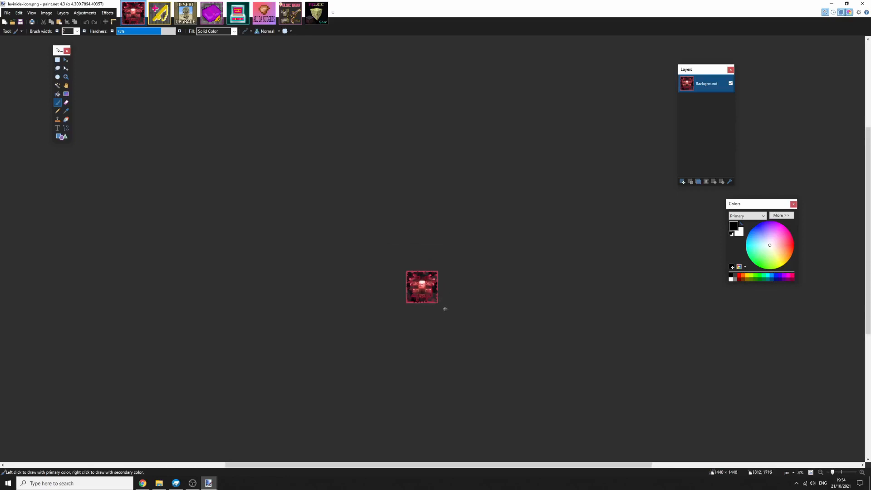
scroll(371, 213, "up", 2)
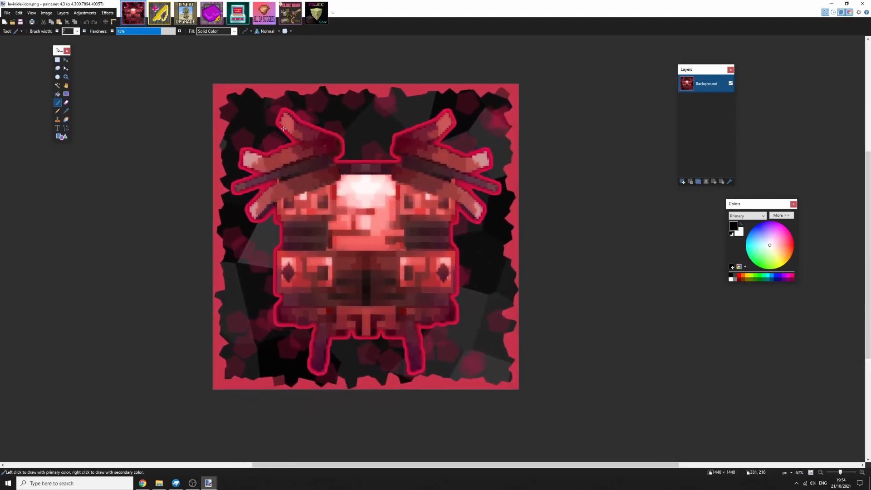
Open the icon with the yellow pixel shape and pink plus sign, and examine its white depth edges and border
left_click(159, 13)
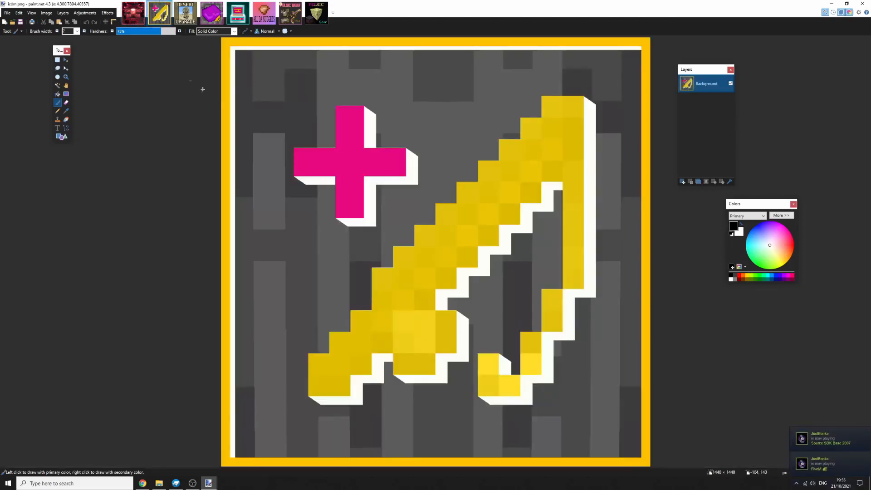
scroll(394, 175, "down", 4)
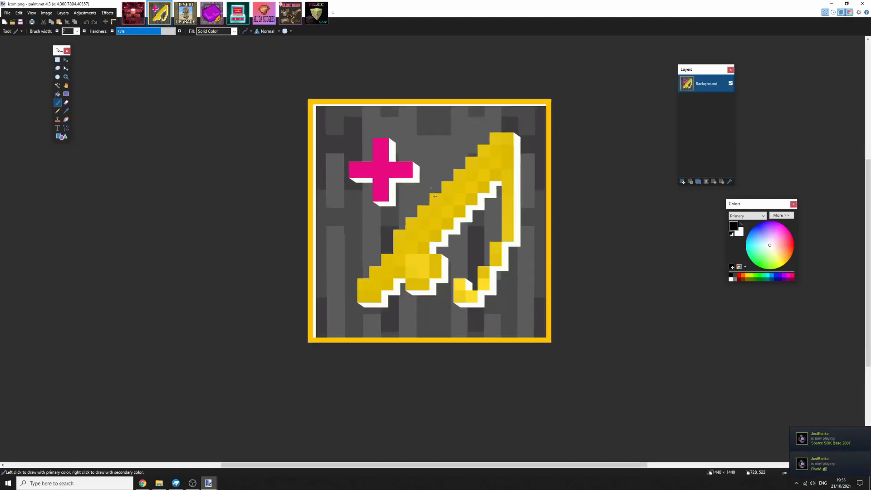
scroll(393, 192, "up", 2)
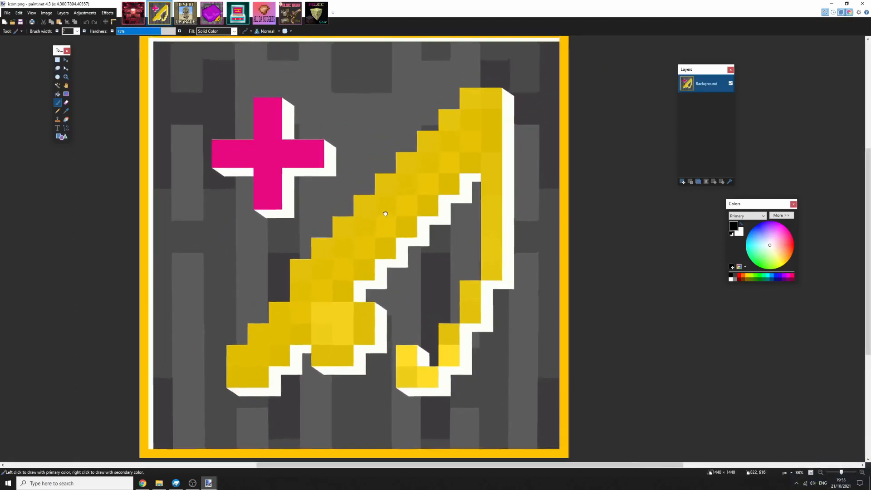
scroll(386, 211, "down", 1)
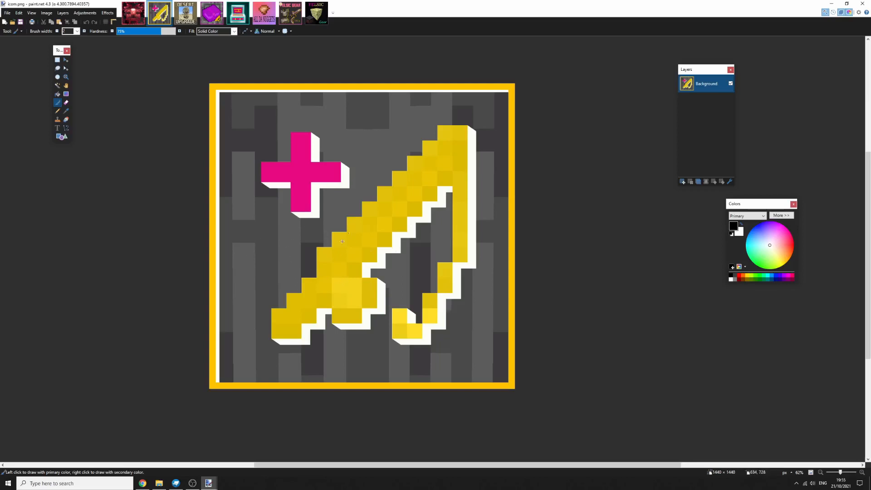
left_click_drag(437, 210, 439, 223)
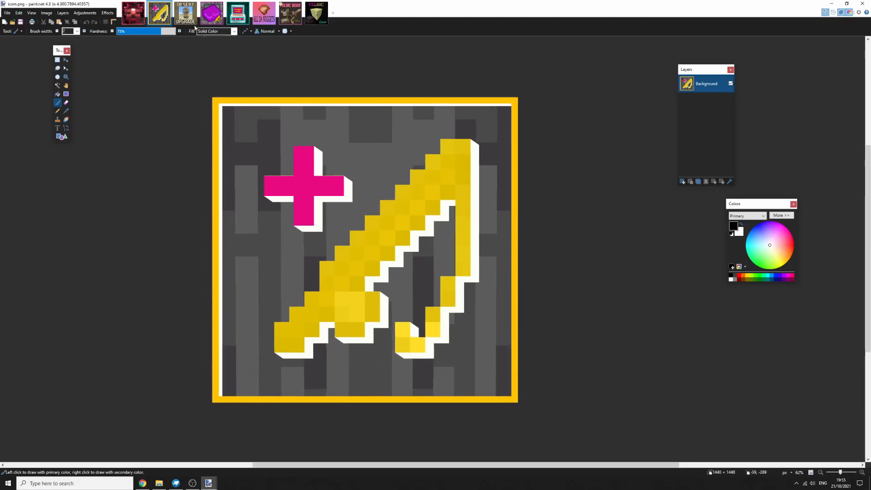
Open the Desert Upgrade icon and examine its title text, tower picture and background at different magnifications
left_click(186, 16)
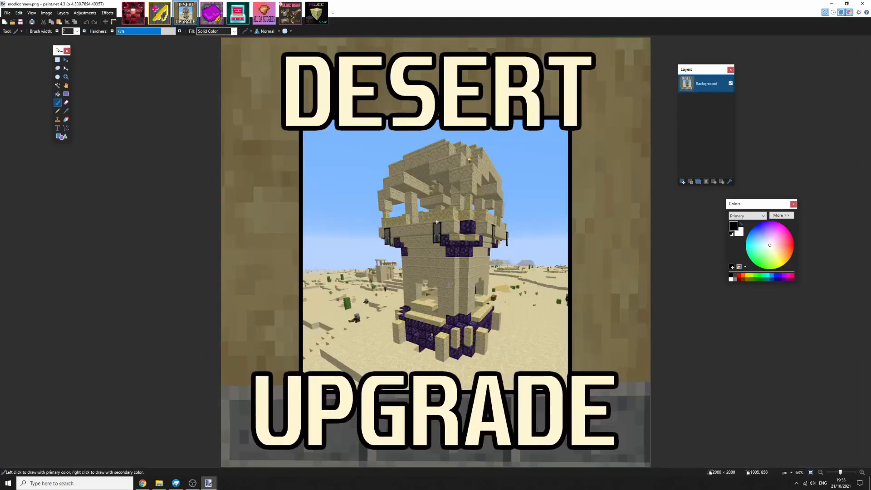
scroll(421, 231, "down", 2)
scroll(421, 232, "down", 1)
scroll(415, 208, "up", 2)
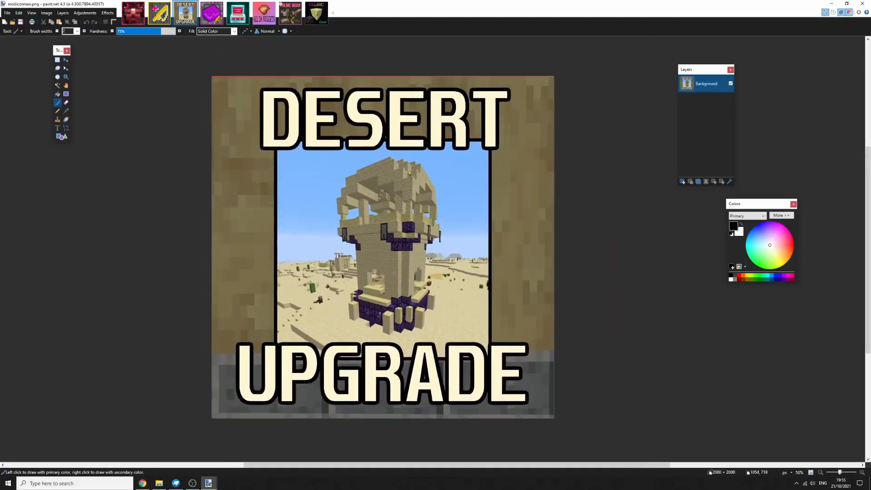
scroll(409, 187, "up", 1)
scroll(385, 237, "down", 2)
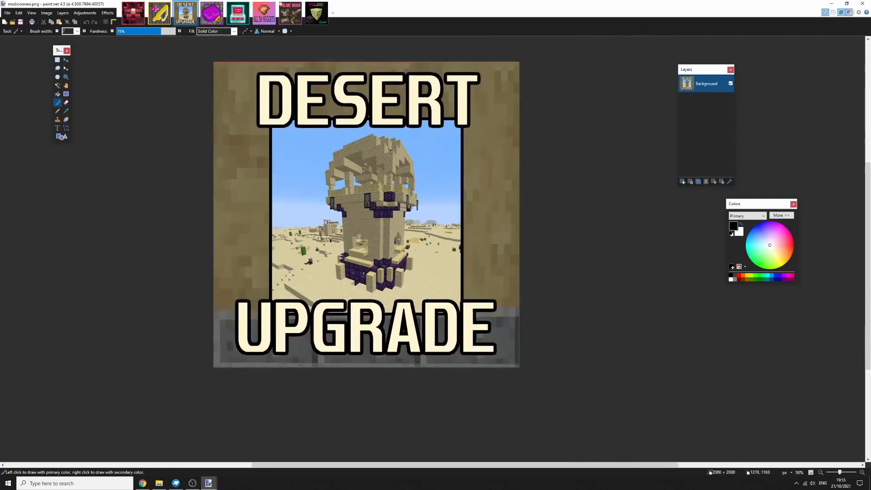
scroll(385, 237, "up", 2)
scroll(385, 232, "down", 2)
scroll(386, 222, "up", 3)
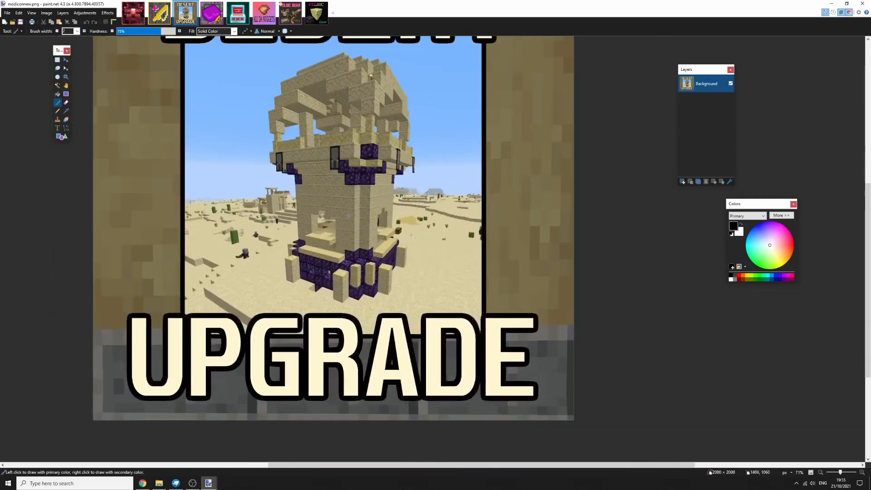
scroll(387, 213, "down", 2)
scroll(386, 214, "up", 2)
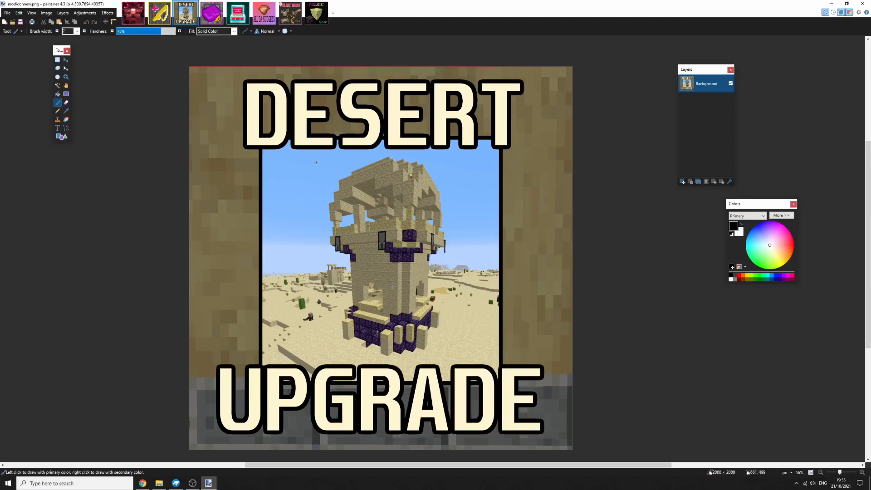
Open the purple item icon and inspect its black outline, the small orange emblem and the magenta border, both close up and reduced
left_click(212, 20)
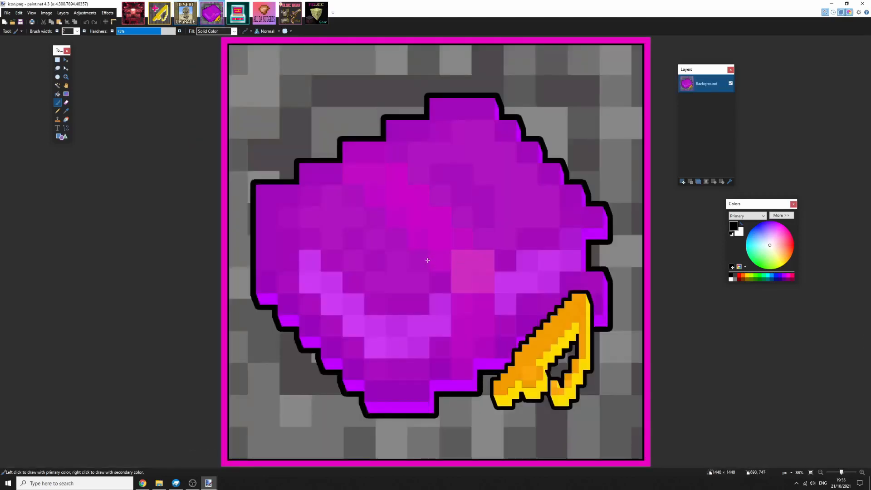
scroll(430, 258, "down", 3)
scroll(422, 252, "up", 2)
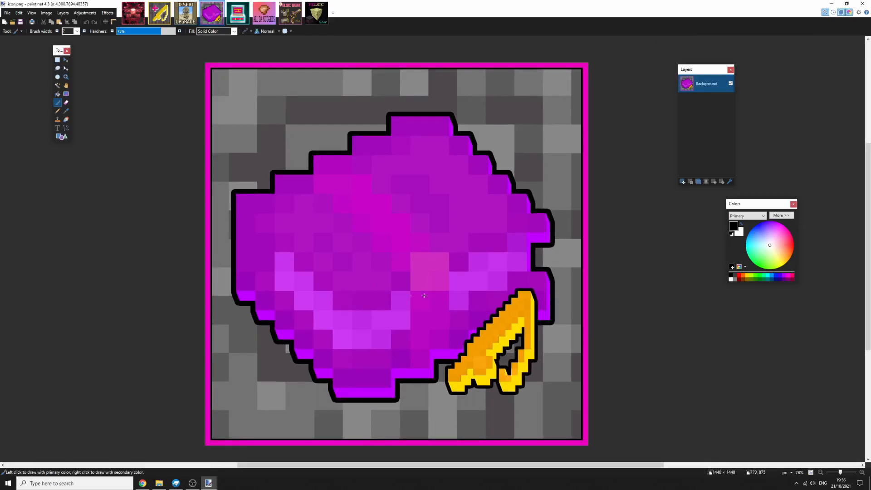
scroll(424, 295, "down", 3)
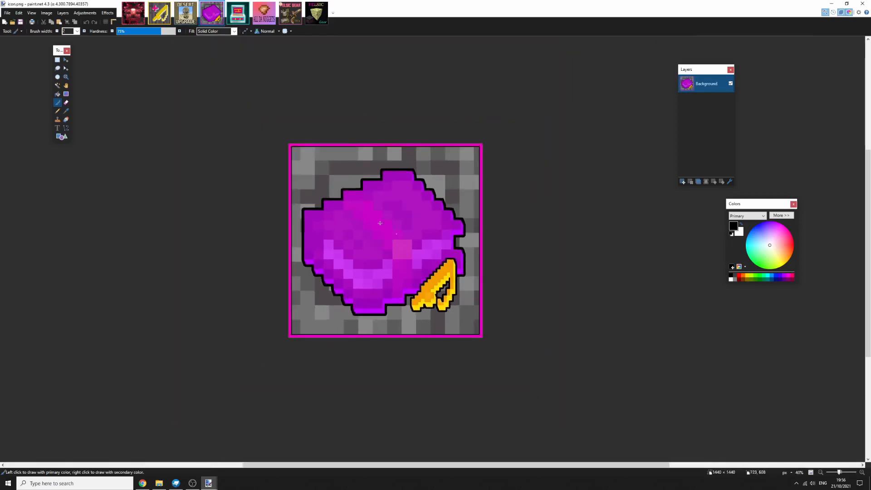
scroll(401, 239, "up", 2)
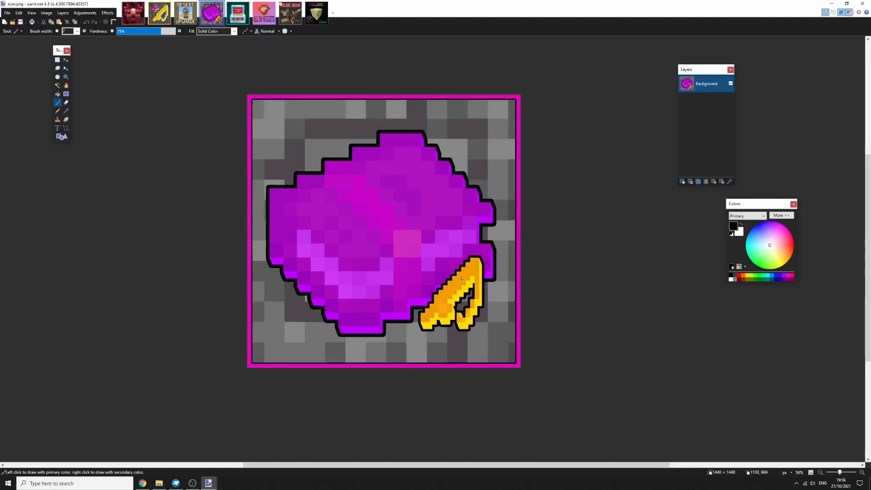
scroll(438, 303, "up", 3)
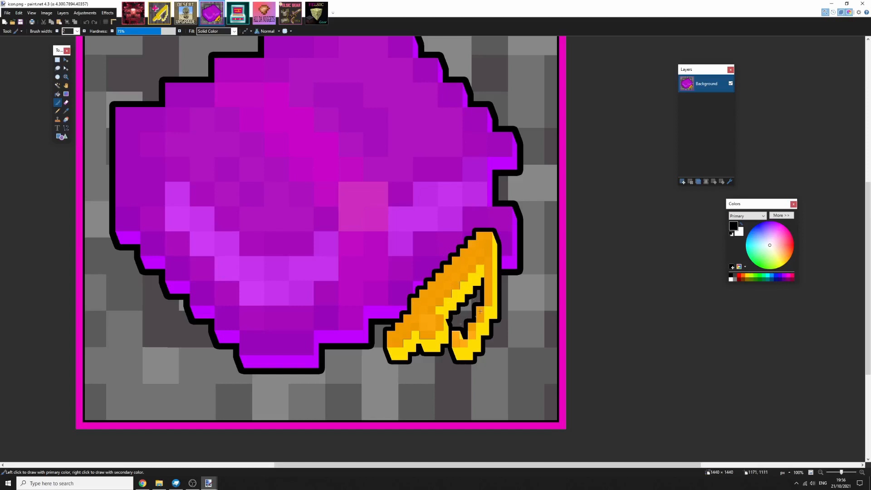
scroll(432, 275, "down", 4)
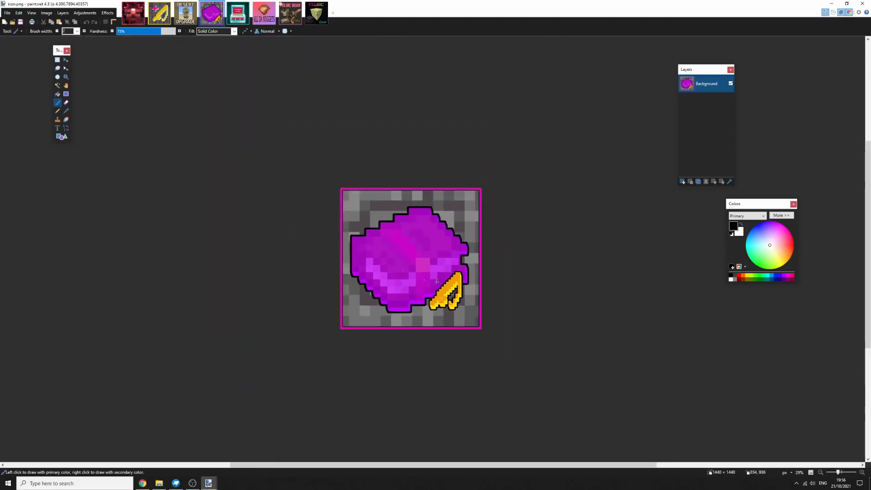
scroll(448, 259, "up", 5)
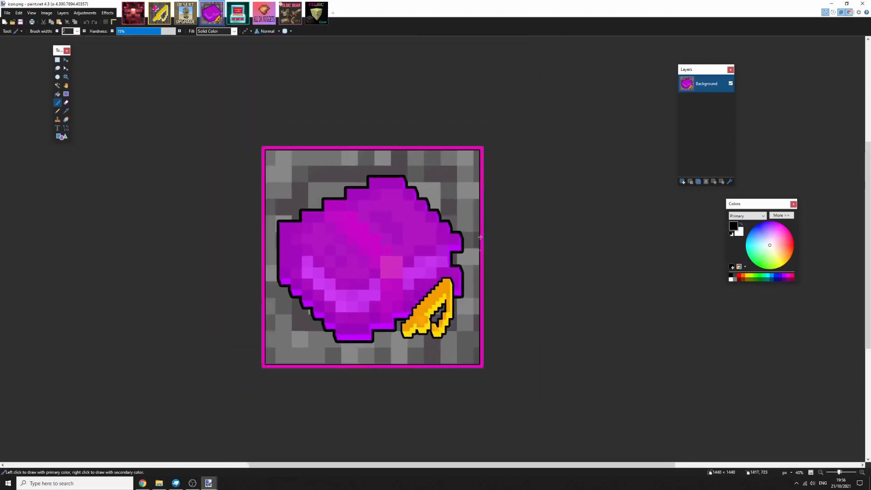
scroll(379, 251, "down", 3)
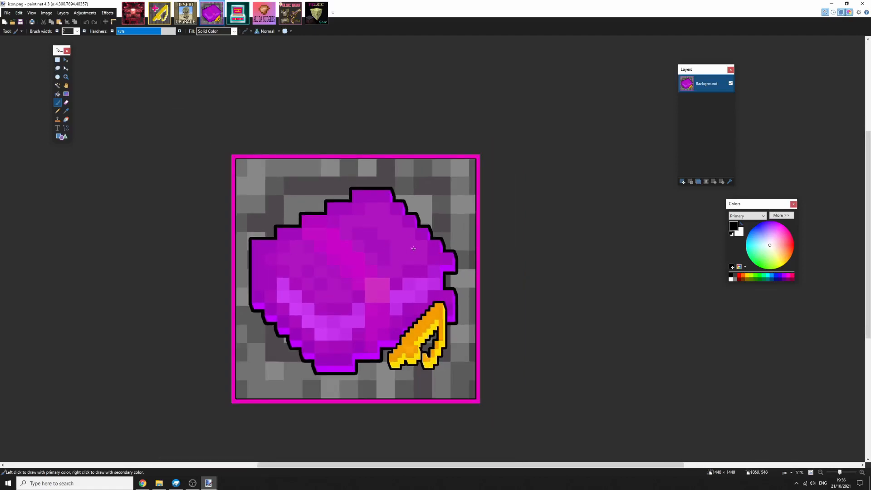
scroll(472, 166, "up", 3)
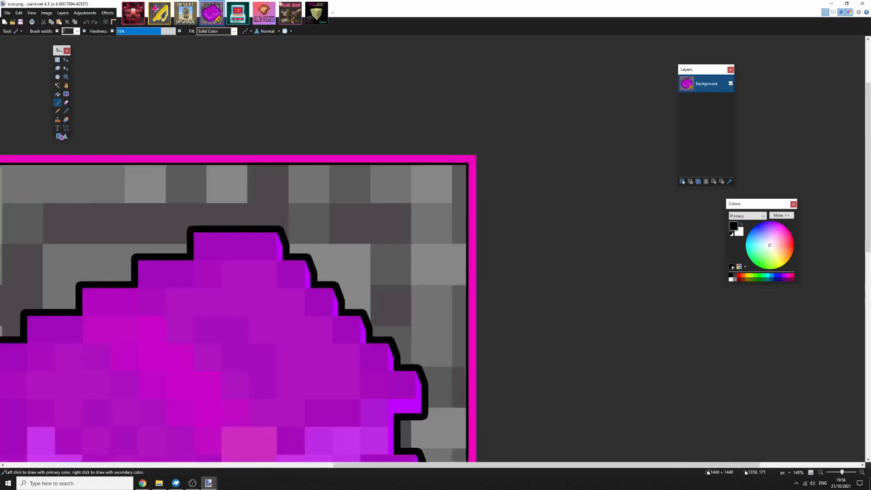
scroll(393, 264, "down", 3)
scroll(392, 264, "down", 1)
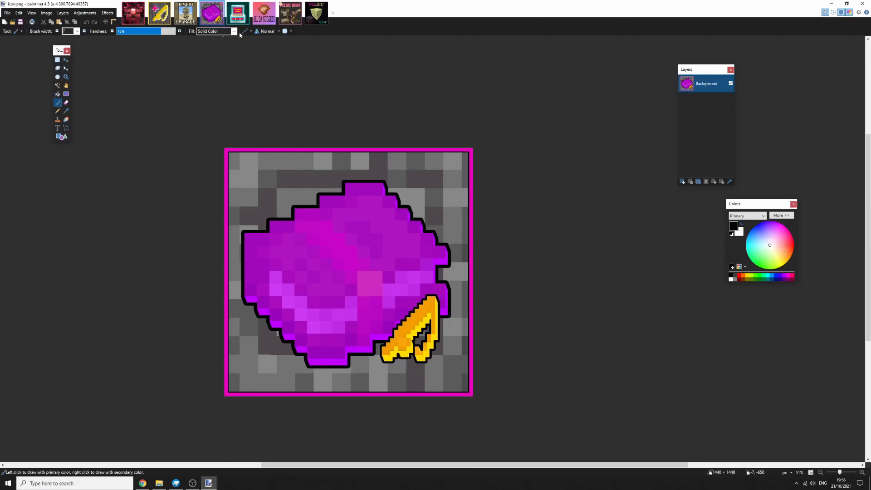
Open the teal-bordered chest icon and examine the chest, its glowing outline and the dark gradient background
left_click(237, 13)
scroll(483, 203, "down", 1)
scroll(483, 203, "up", 3)
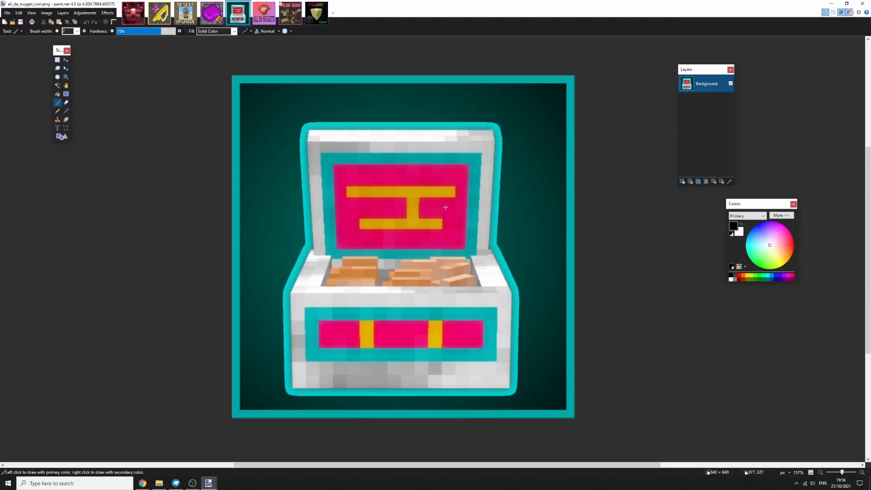
scroll(452, 274, "down", 1)
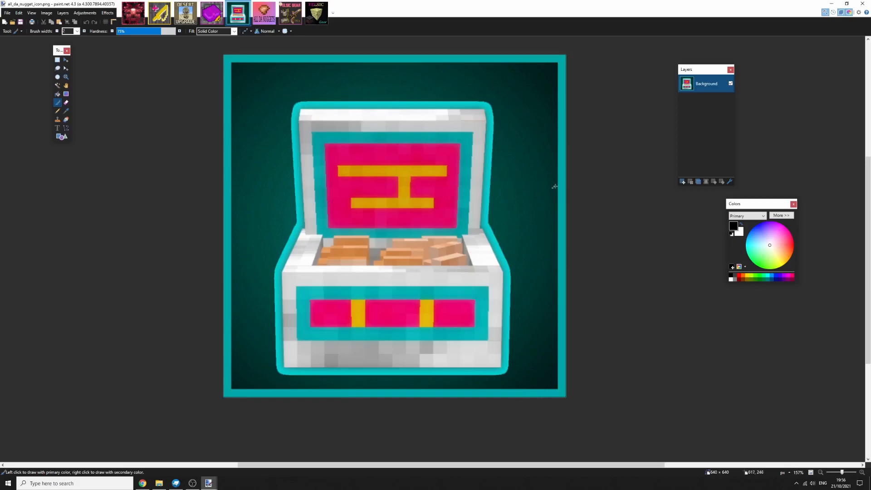
scroll(554, 189, "up", 5)
scroll(435, 198, "down", 6)
scroll(440, 212, "down", 1)
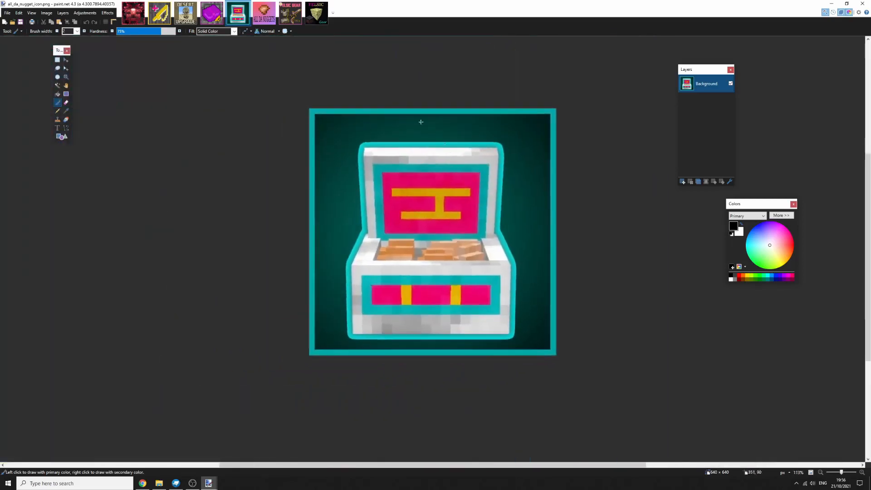
Compare the All Da Nuggets icon with the chest icon, and examine its nugget, stretched text and gradient background
left_click(264, 12)
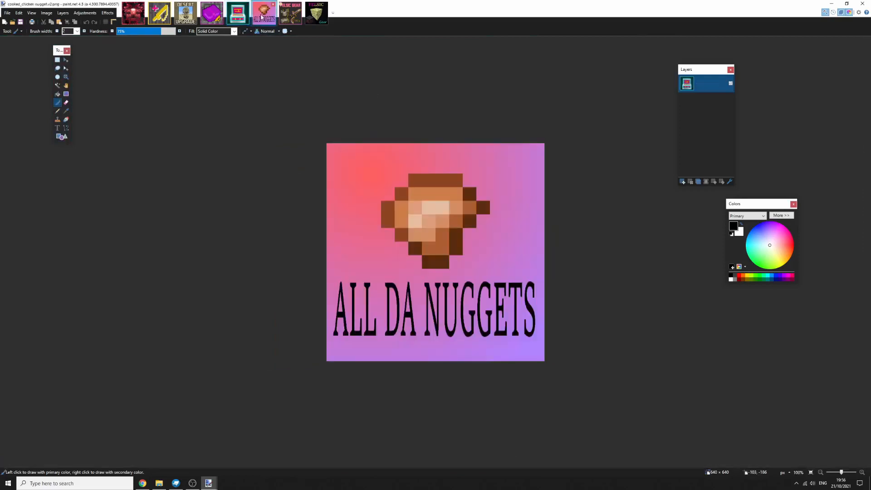
left_click(238, 13)
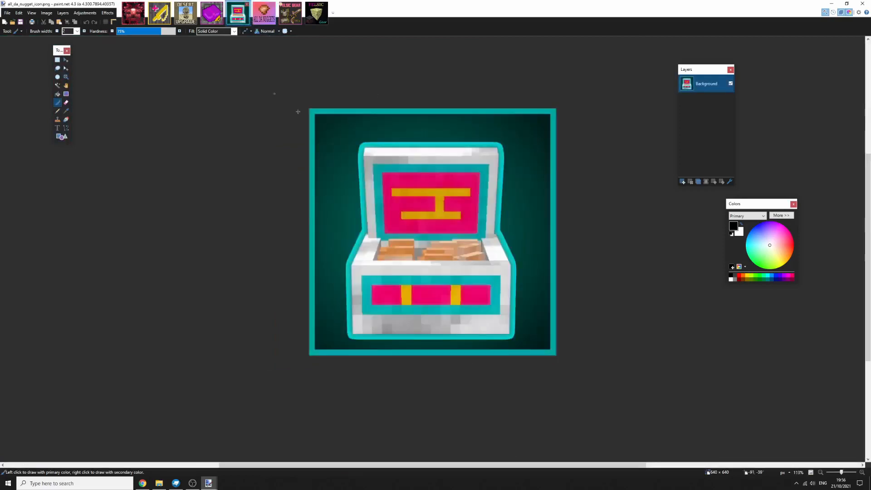
left_click(259, 17)
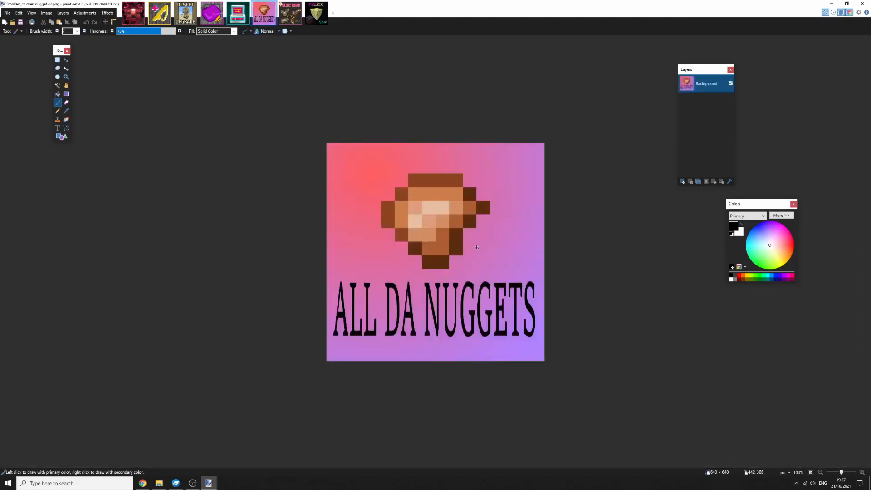
scroll(461, 241, "up", 6)
scroll(438, 241, "down", 5)
scroll(424, 236, "up", 2)
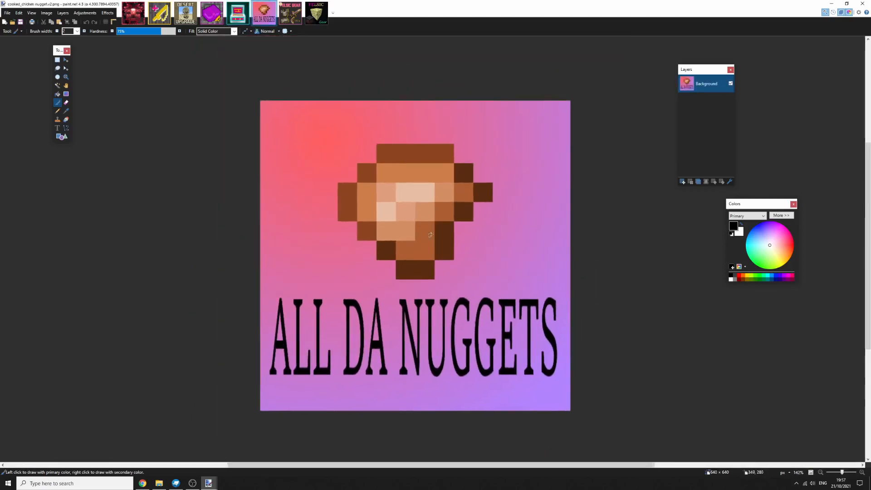
scroll(413, 234, "down", 4)
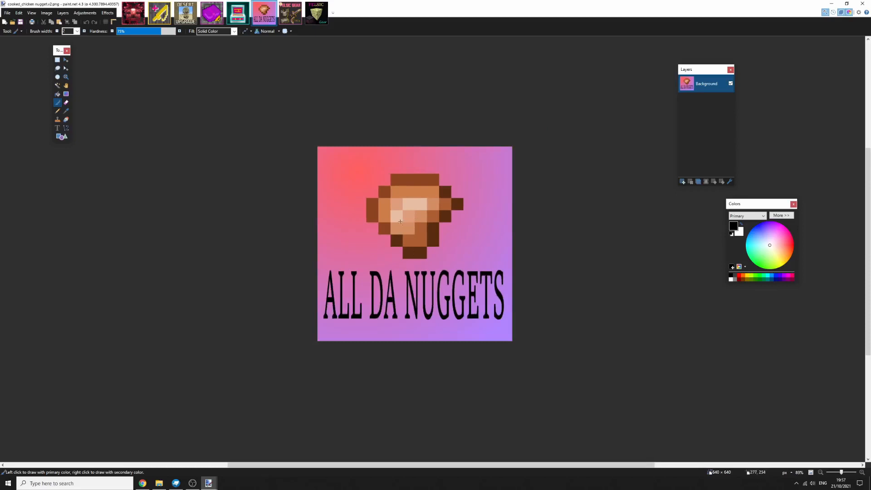
Draw a test brush stroke across the All Da Nuggets icon and undo it
scroll(423, 239, "up", 1)
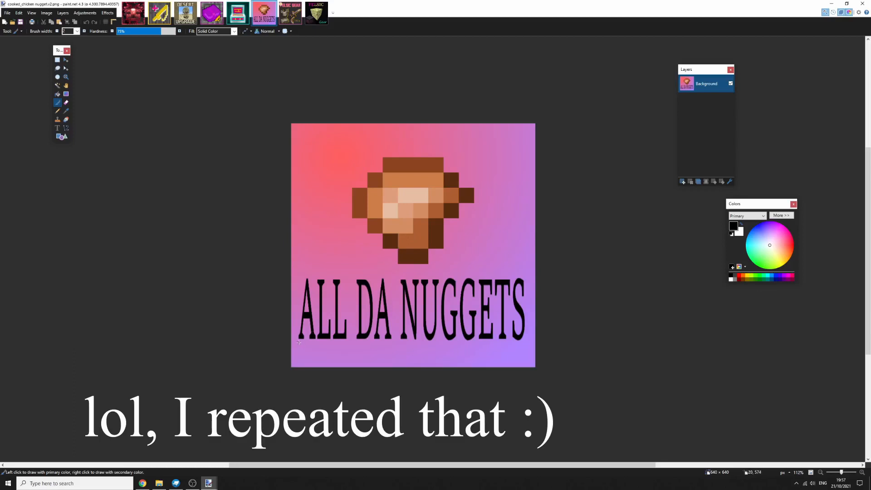
left_click_drag(296, 342, 438, 243)
key("ctrl+z")
scroll(419, 278, "down", 5)
scroll(420, 279, "up", 7)
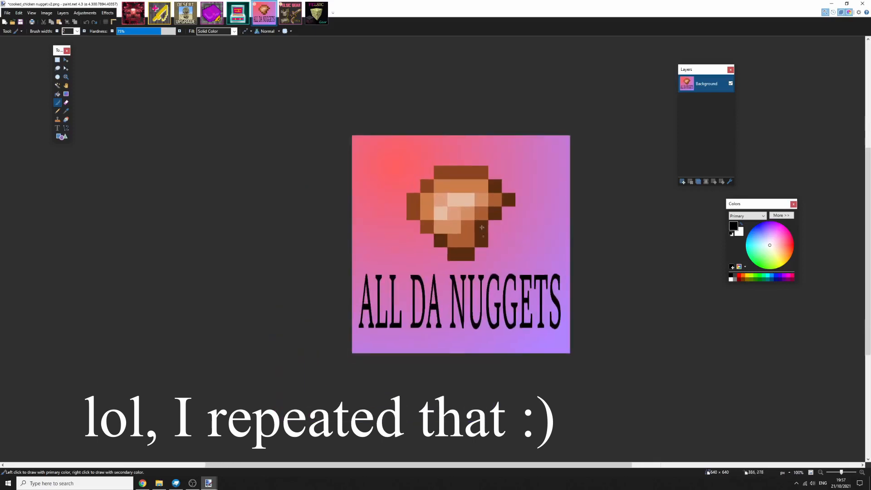
Compare the teal-bordered chest icon with the All Da Nuggets icon at different magnifications
left_click(237, 14)
scroll(523, 318, "down", 1)
scroll(525, 315, "up", 2)
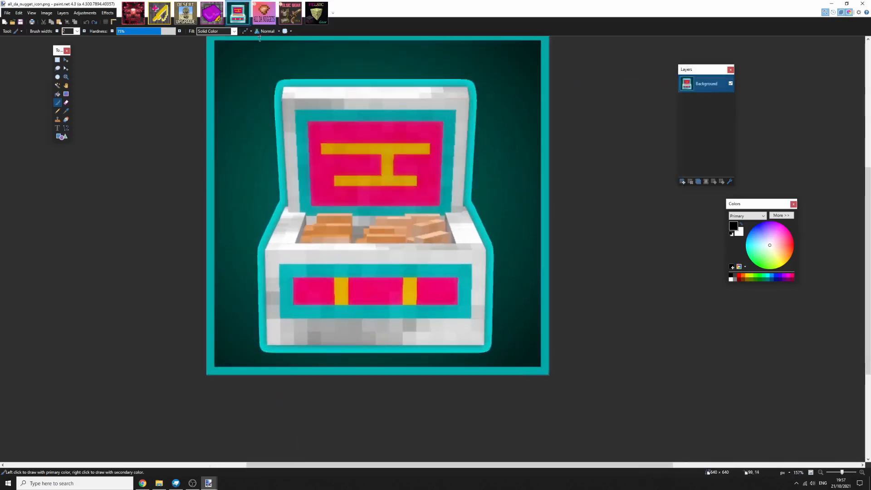
left_click(264, 13)
scroll(466, 204, "down", 2)
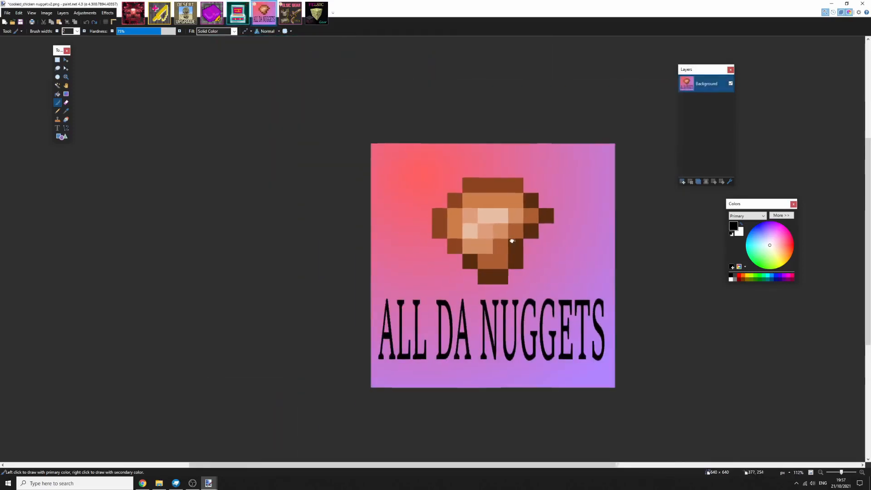
Select the nugget's light areas in the All Da Nuggets icon with the Magic Wand at 42% tolerance
scroll(477, 230, "up", 3)
left_click(58, 85)
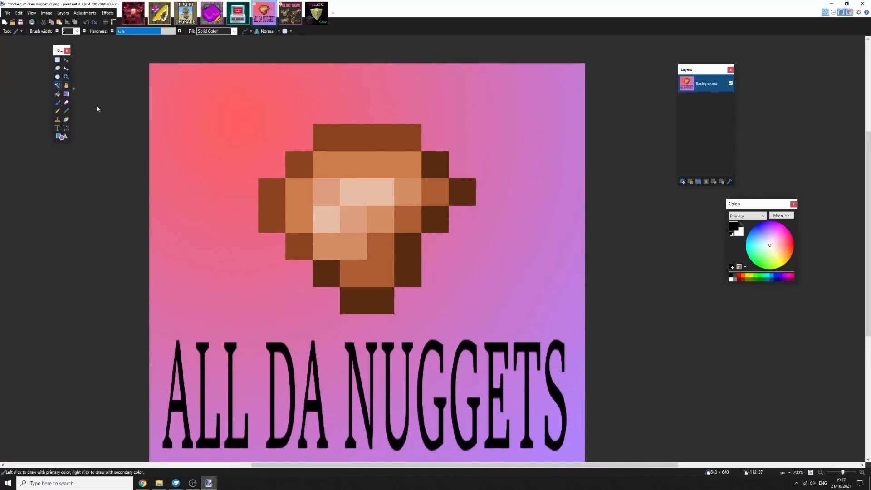
left_click(399, 229)
left_click_drag(169, 32, 165, 33)
left_click(340, 207)
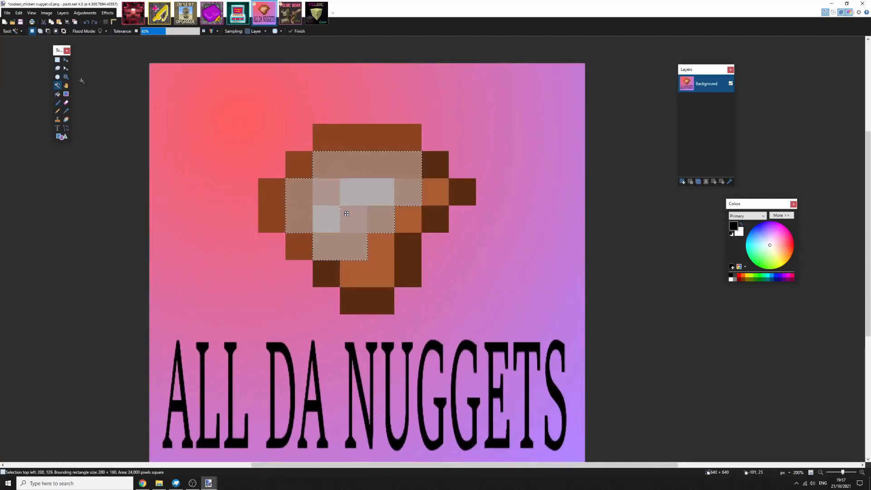
Select a rectangle of about 346 × 252 pixels around the nugget, and replace it with a tiny selection
left_click(57, 60)
left_click_drag(236, 114, 471, 286)
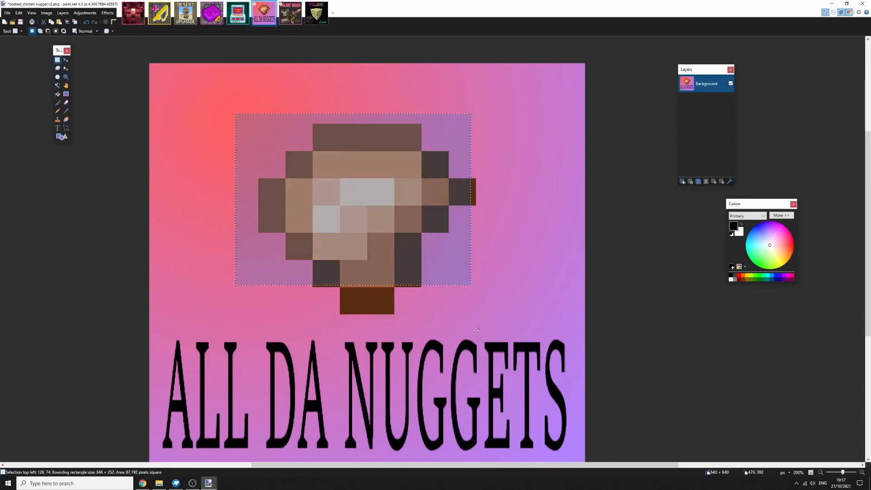
scroll(414, 359, "down", 4)
left_click(420, 349)
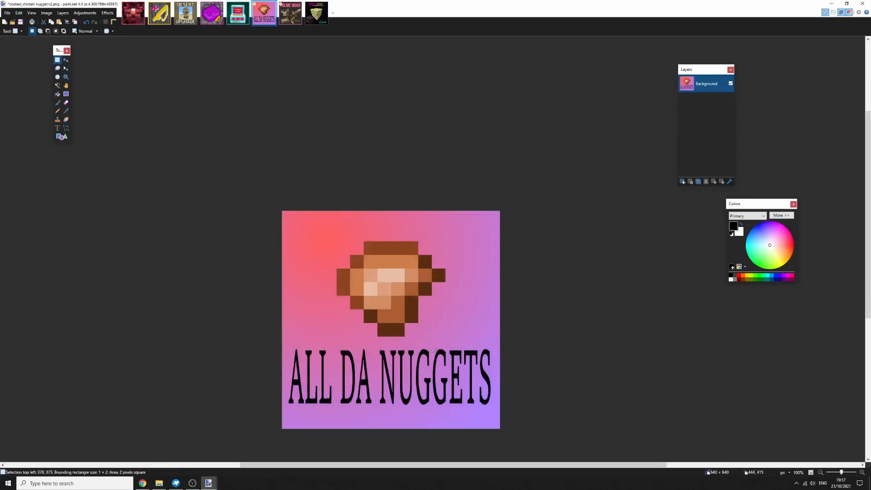
Alternate between the chest icon and the All Da Nuggets icon to compare their overall designs
left_click(249, 17)
left_click(267, 17)
left_click(247, 16)
left_click(267, 17)
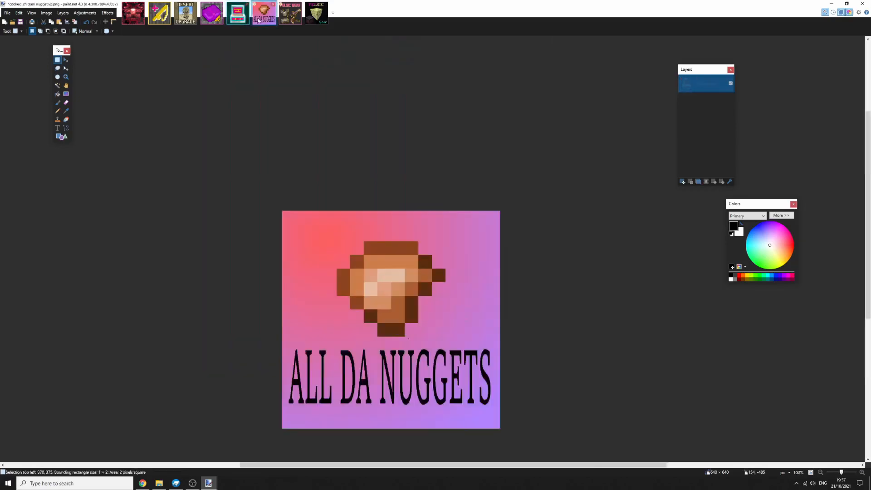
left_click(247, 16)
left_click(266, 16)
left_click(247, 16)
Open the pink-bordered Felsic Gear icon and examine its title and four items close up and reduced
left_click(289, 18)
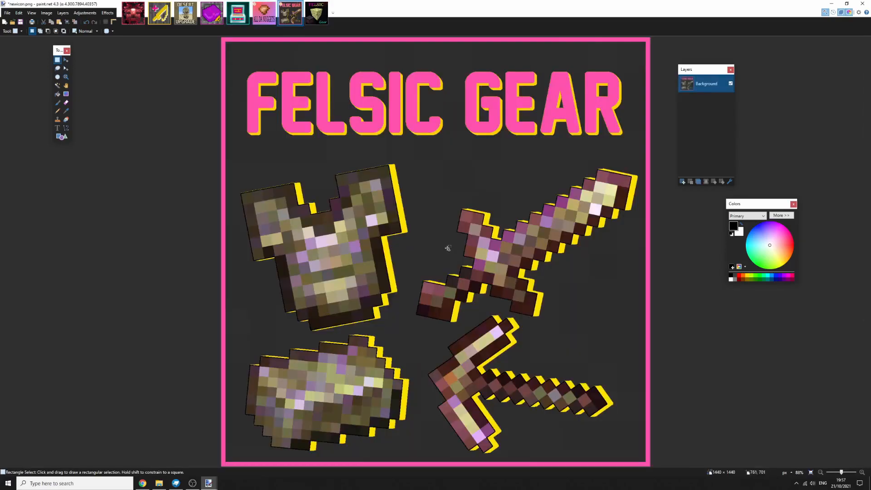
scroll(447, 248, "down", 4)
left_click_drag(447, 248, 371, 205)
scroll(370, 205, "up", 3)
Open the Felsic Gear icon with the yellow cube and examine its block shadows, gradient title and mismatched background patches
left_click(316, 13)
scroll(323, 238, "down", 3)
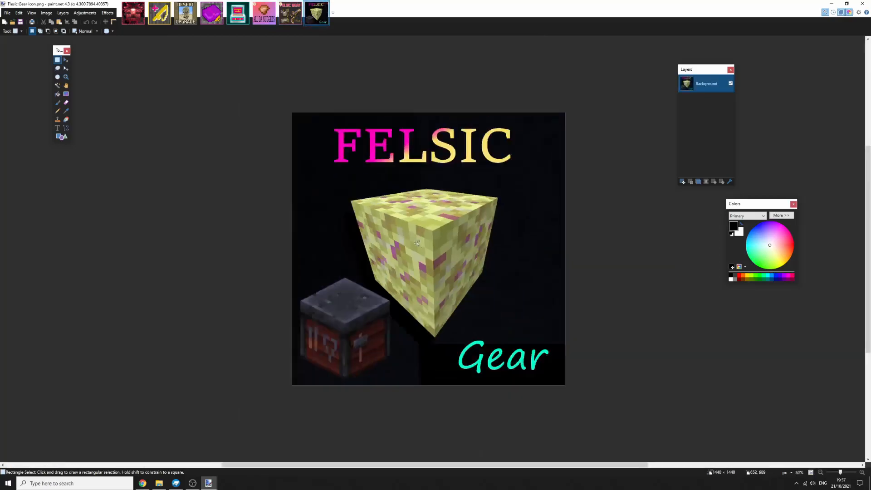
scroll(324, 237, "up", 3)
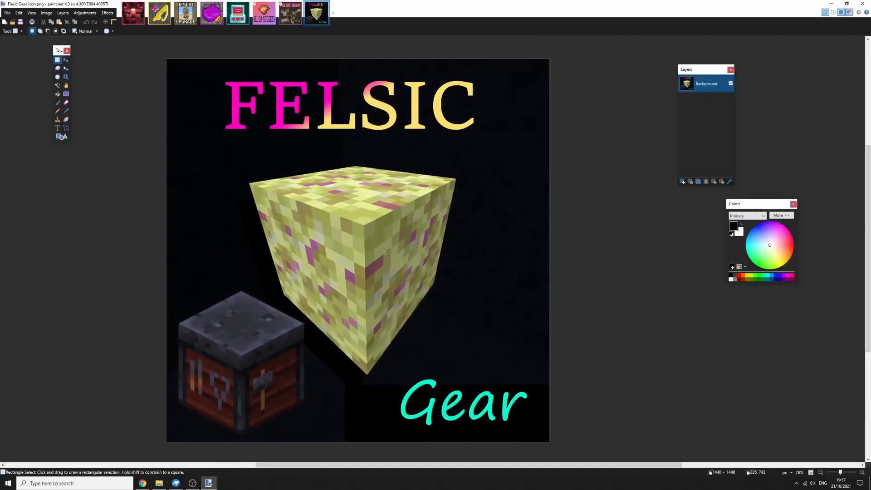
scroll(440, 424, "up", 5)
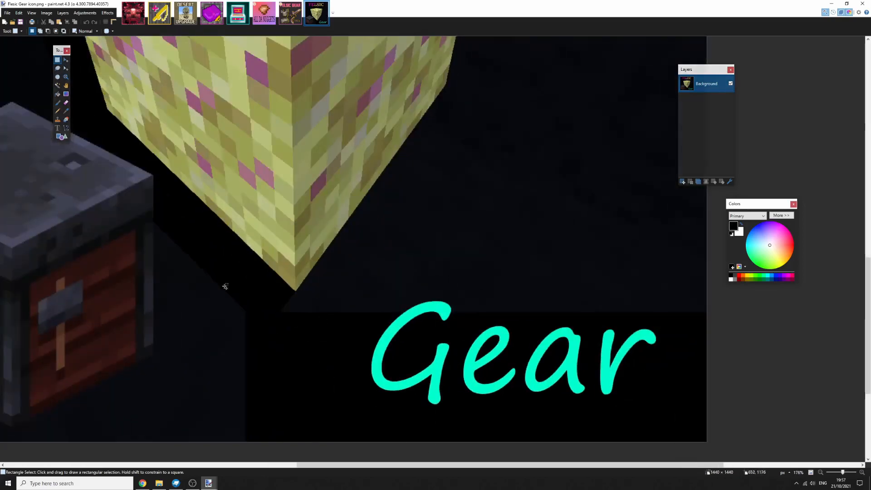
scroll(455, 297, "down", 4)
scroll(432, 299, "down", 3)
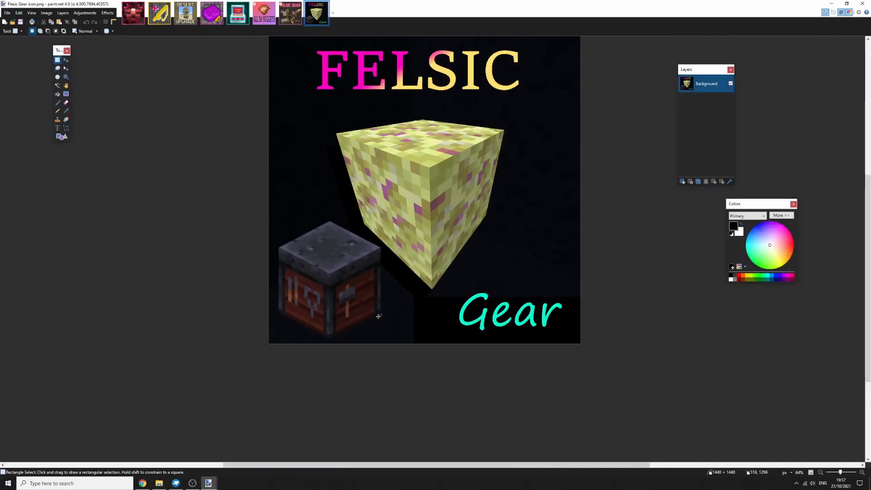
scroll(380, 106, "down", 1)
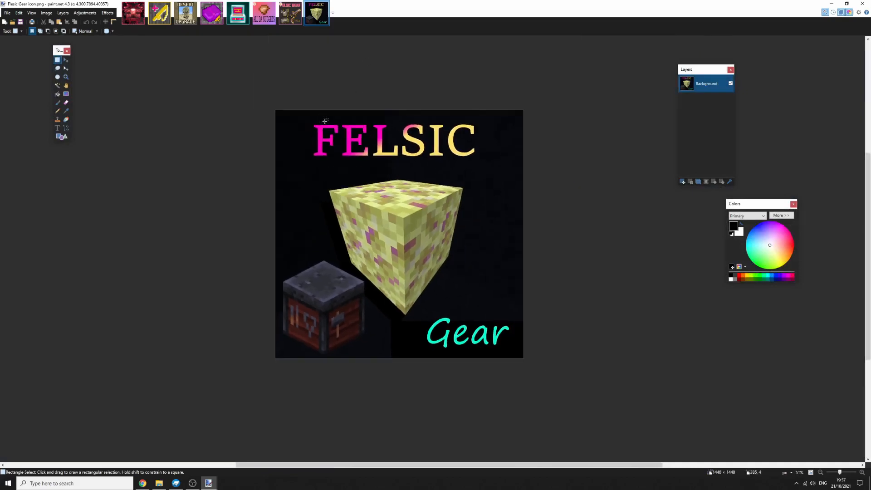
Return to the pink-bordered Felsic Gear icon and inspect its title, yellow item edges and border against the cube version
left_click(291, 13)
scroll(394, 178, "down", 3)
scroll(394, 178, "up", 2)
scroll(394, 179, "up", 2)
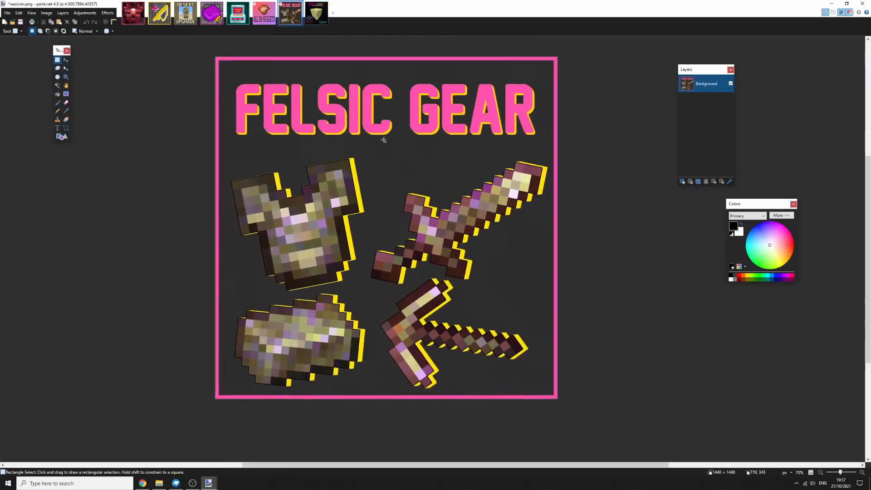
scroll(337, 189, "down", 3)
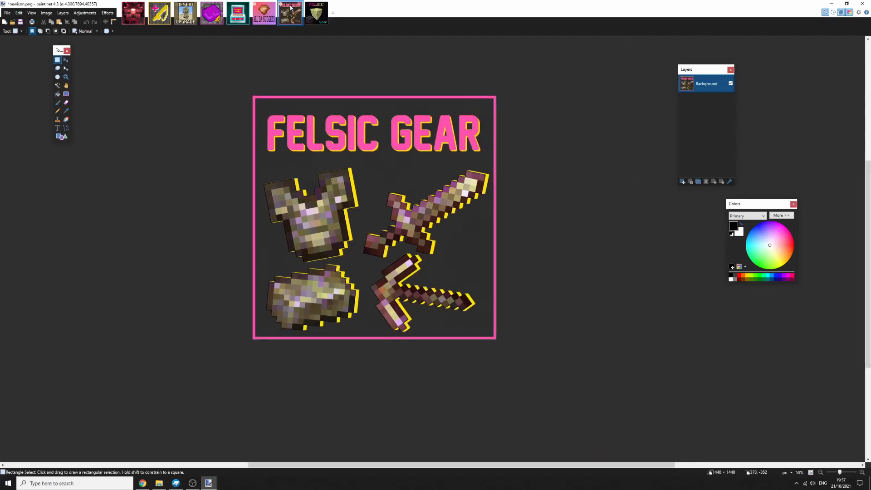
Open the red creature icon and examine its glowing outline, jagged border and polygon background at different magnifications
left_click(265, 13)
left_click(211, 14)
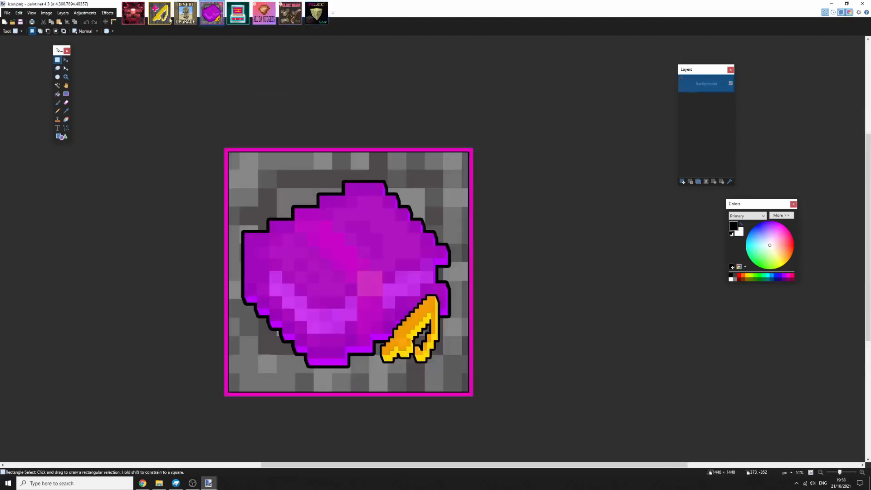
left_click(133, 13)
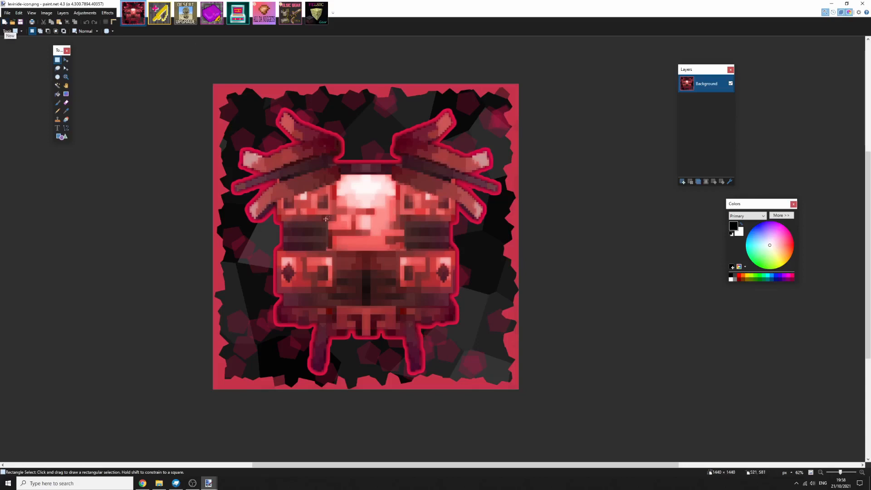
scroll(306, 233, "down", 4)
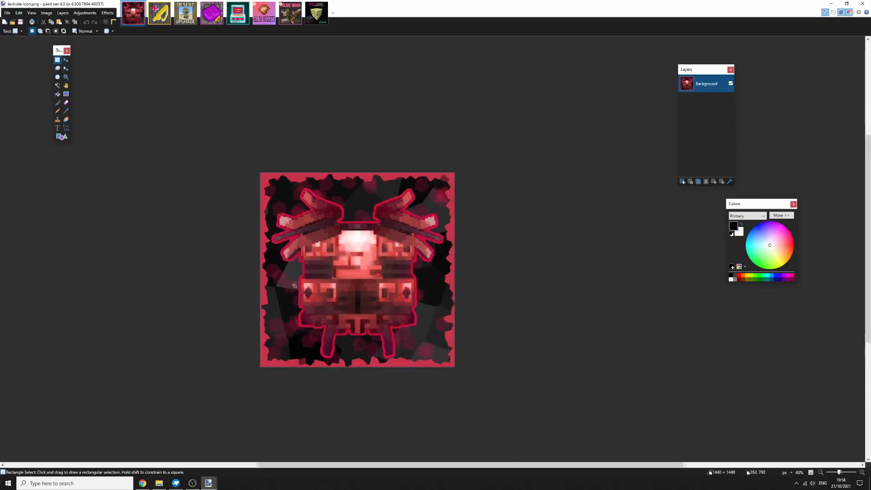
scroll(392, 299, "up", 3)
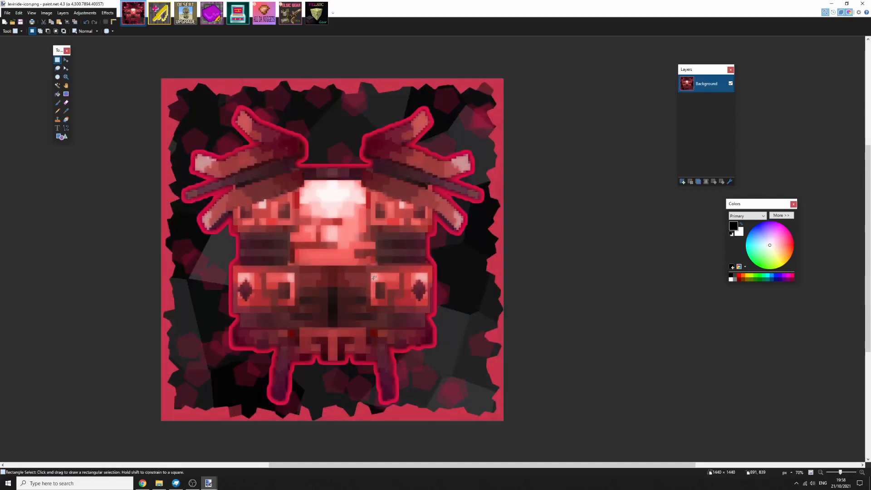
left_click_drag(374, 278, 386, 300)
left_click(391, 295)
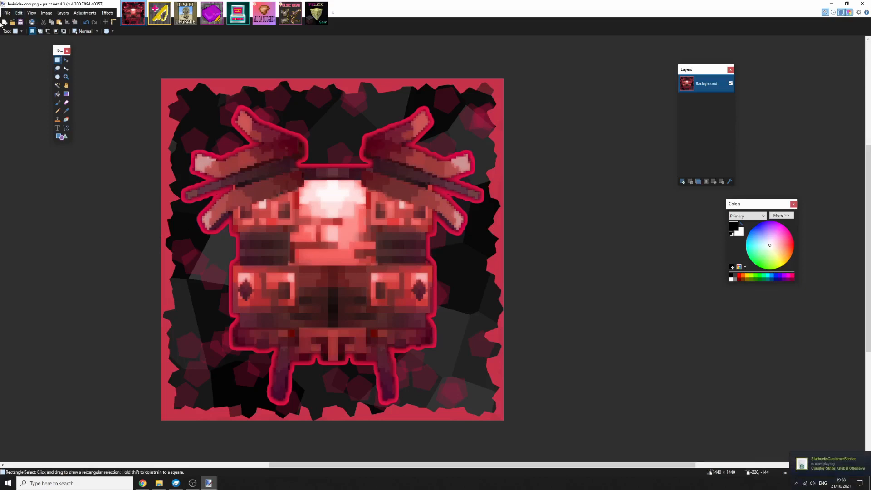
Create a new blank image with a width and height of 1440 pixels
left_click(3, 22)
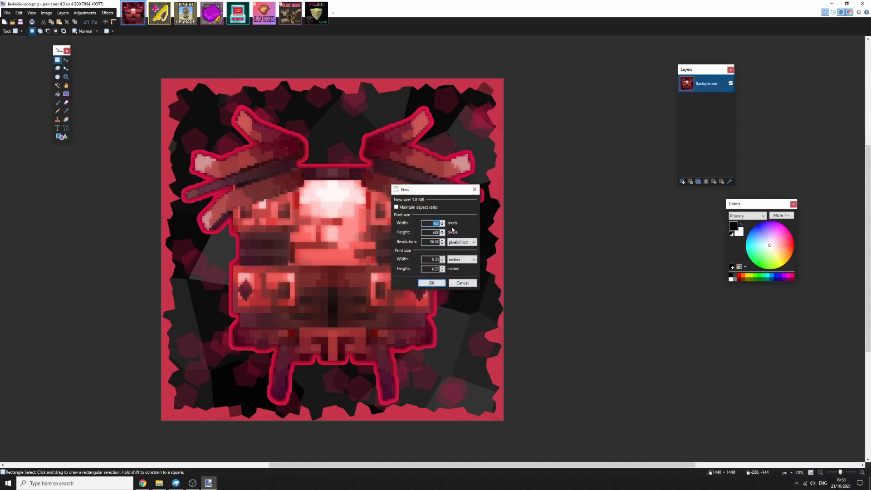
key("shift+Tab")
type("14401")
key("BackSpace")
type("1440")
key("Return")
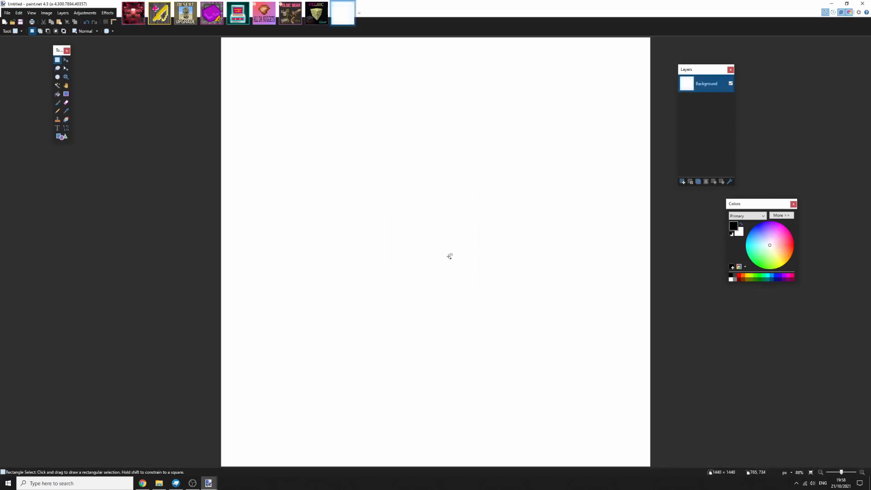
scroll(450, 287, "up", 1)
scroll(435, 230, "down", 3)
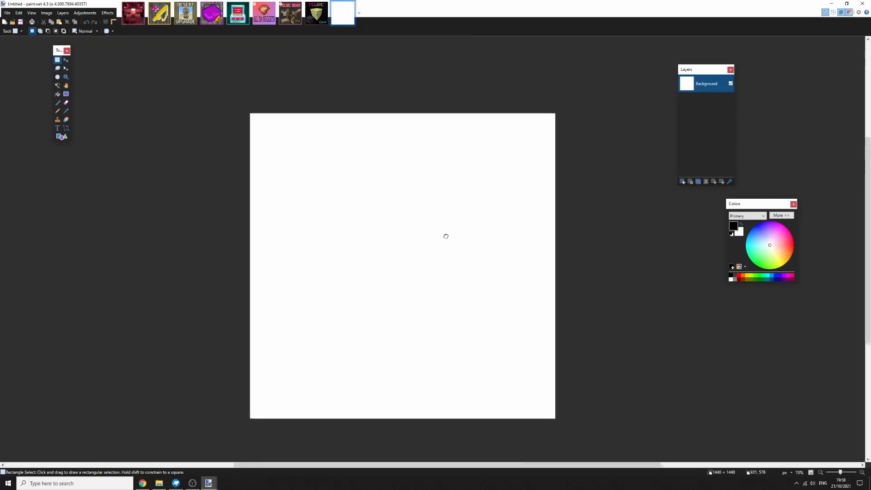
scroll(477, 228, "up", 1)
scroll(488, 224, "up", 2)
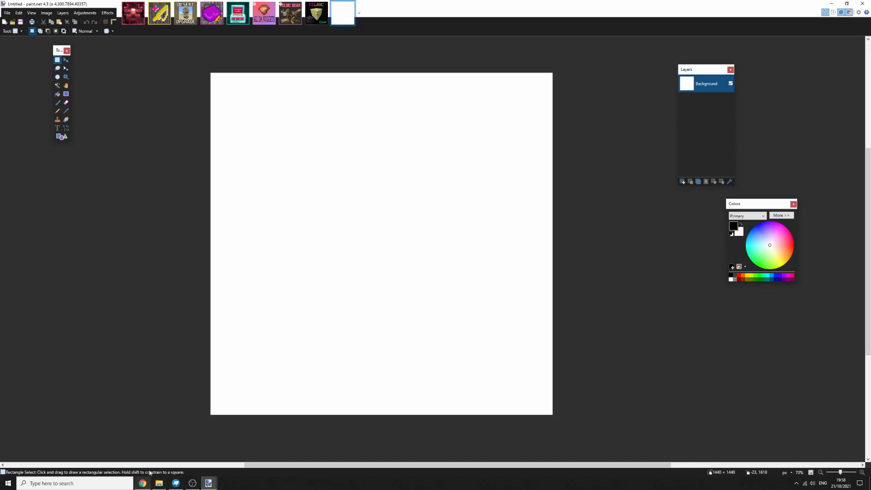
left_click_drag(128, 88, 130, 129)
left_click_drag(191, 157, 182, 112)
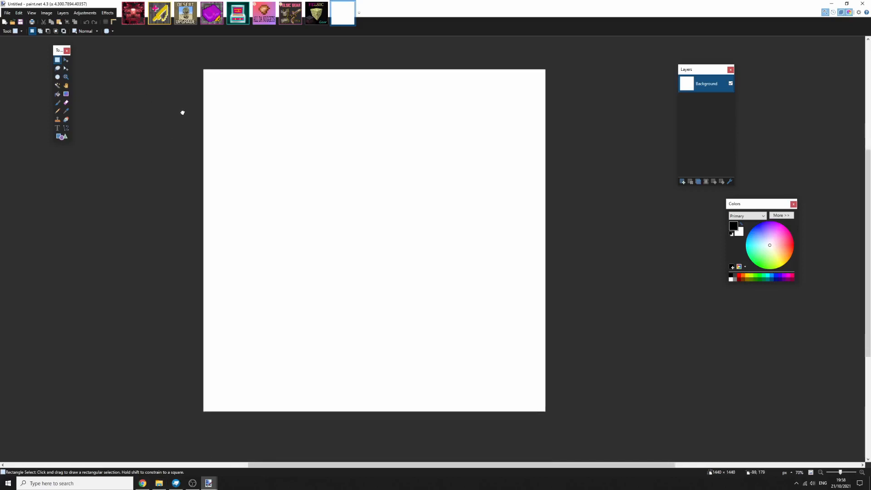
Switch to the web browser and view the paint.net home page and its getpaint.net address
left_click(172, 461)
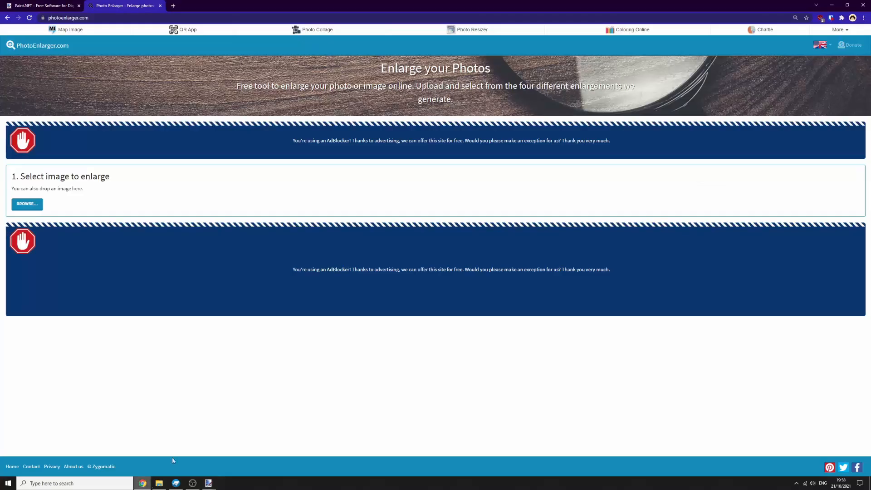
left_click(41, 4)
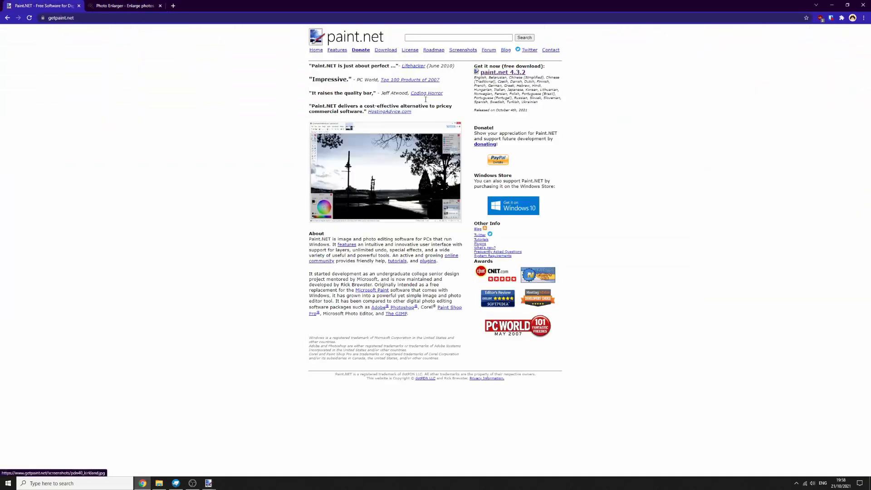
double_click(136, 17)
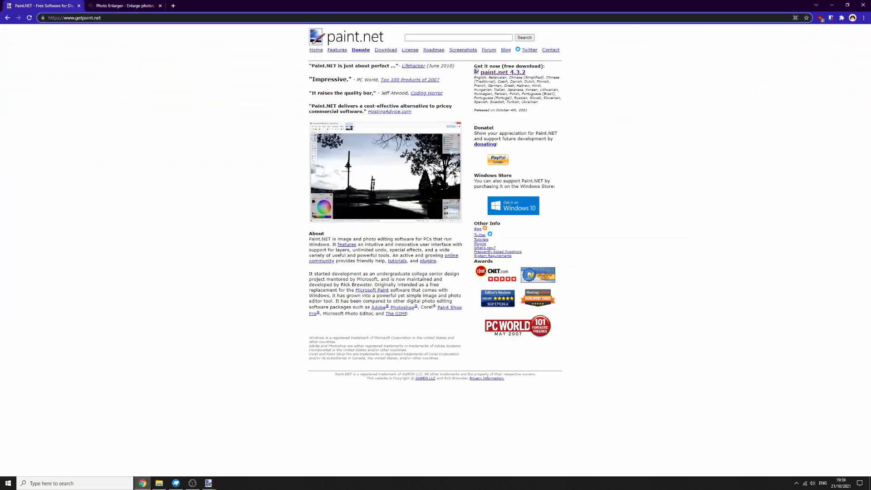
left_click(95, 39)
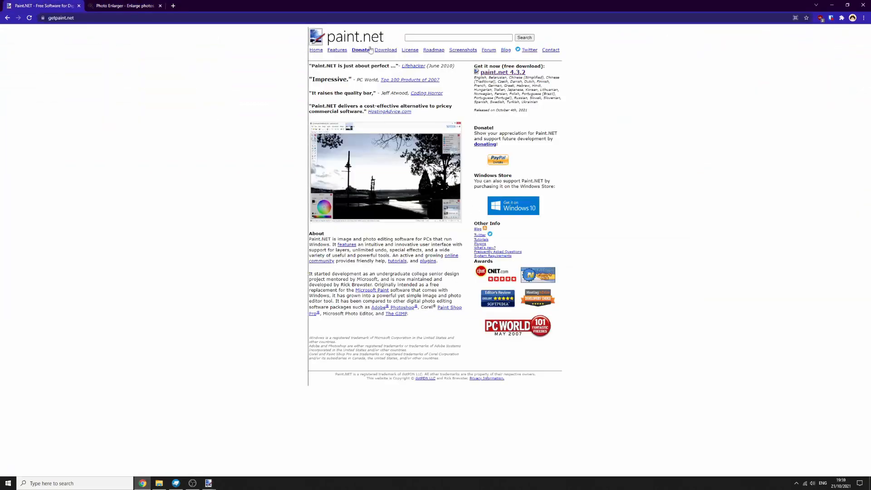
Download the free paint.net 4.3.2 installer through the dotPDN mirror and return to the paint.net download page
left_click(382, 52)
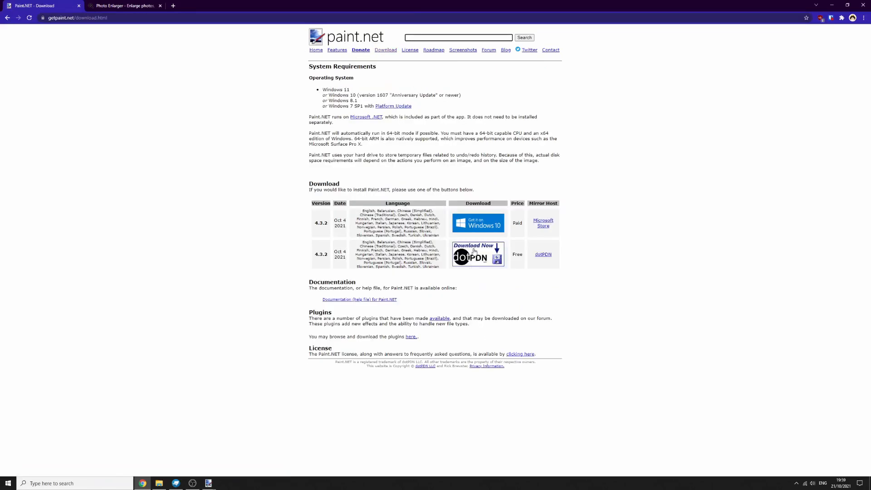
left_click(462, 257)
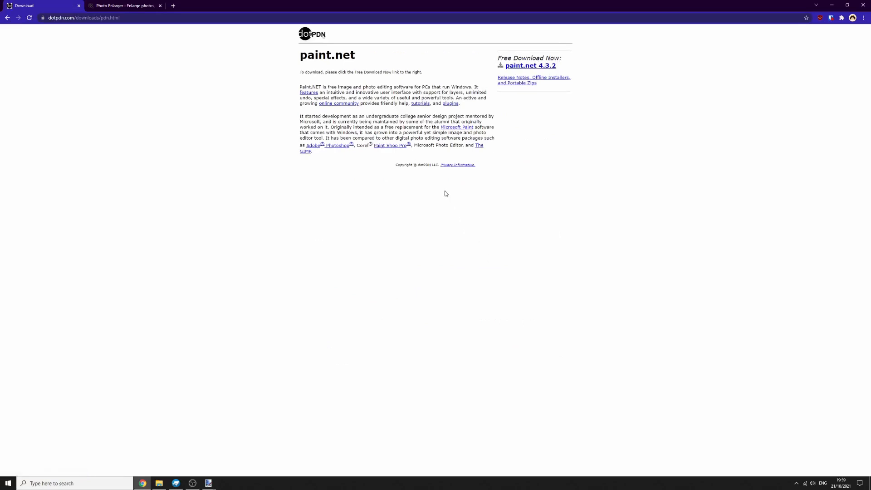
left_click(535, 66)
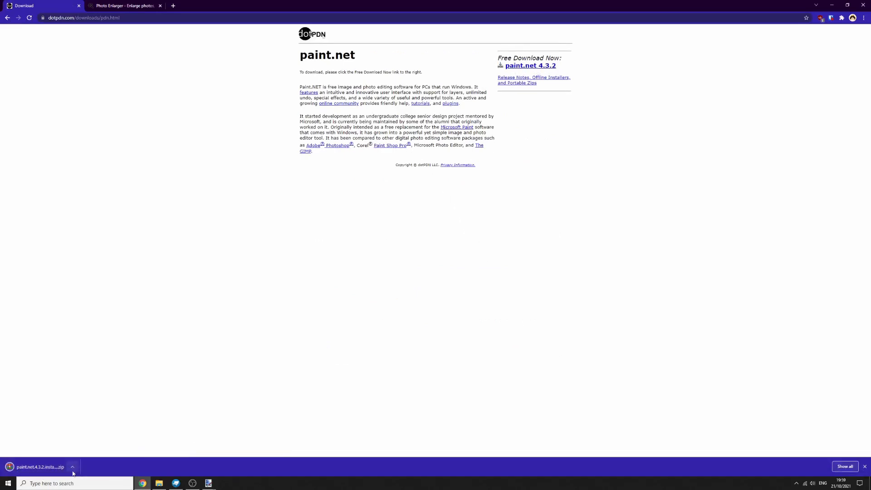
key("alt+Left")
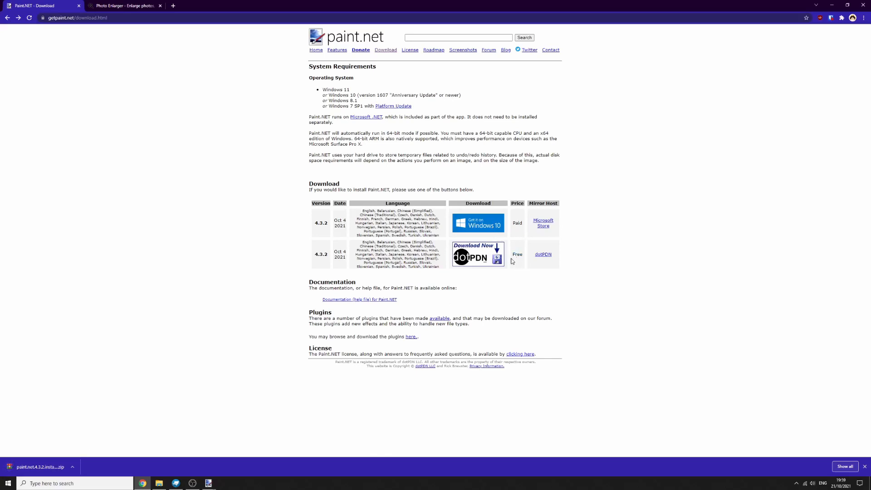
Check the actions available for the downloaded installer archive and dismiss the download notification
left_click(72, 467)
left_click(272, 268)
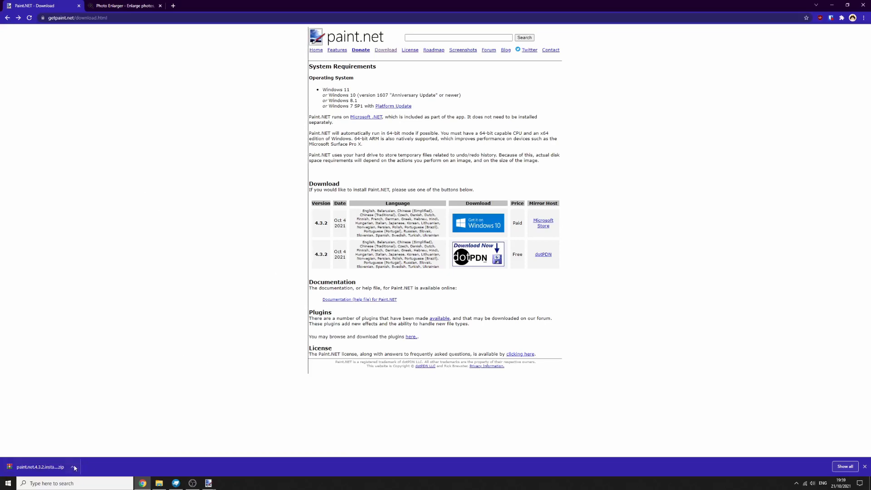
left_click(865, 467)
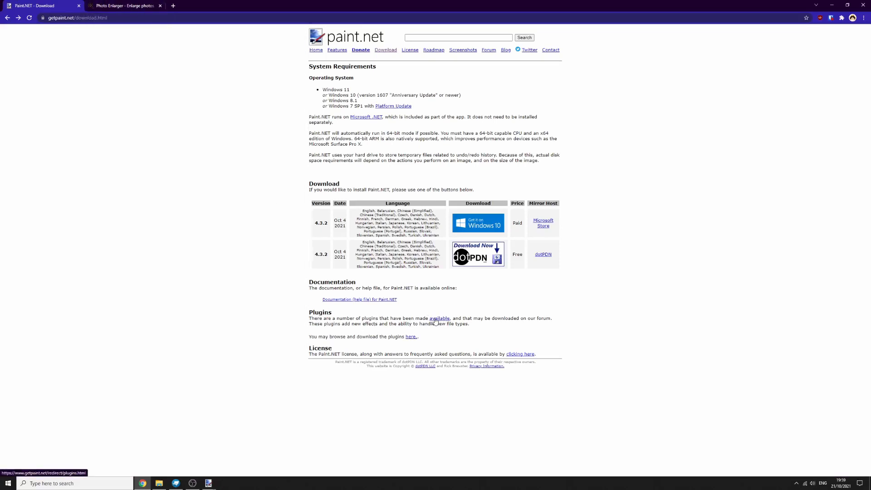
Highlight the Plugins paragraph on the download page about add-ons for new effects and file types
left_click_drag(310, 312, 489, 328)
left_click(472, 326)
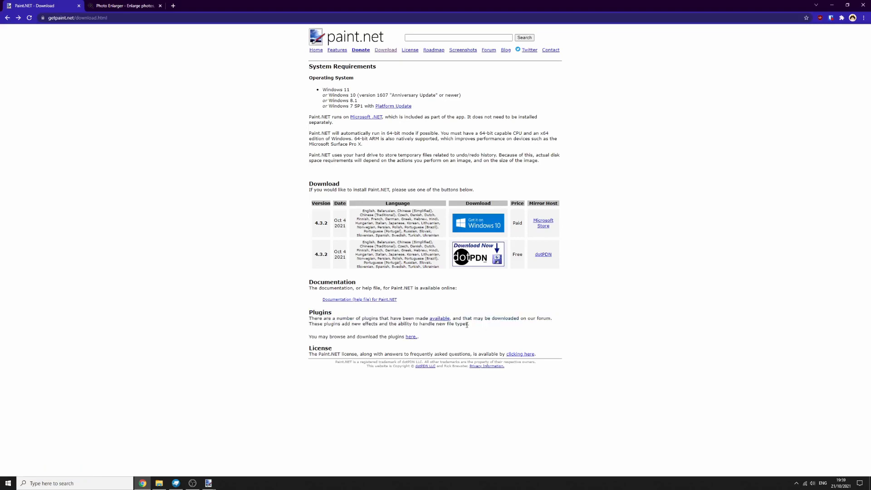
triple_click(467, 325)
double_click(324, 313)
left_click(321, 322)
double_click(337, 321)
left_click(338, 321)
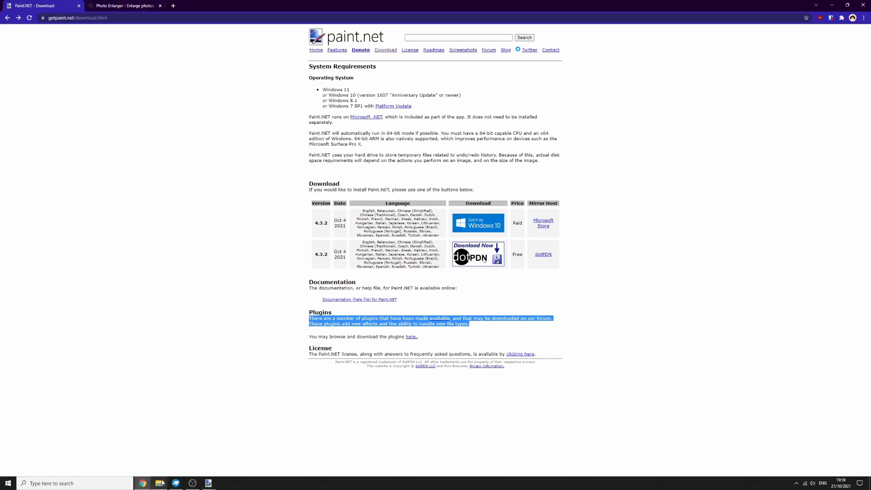
Switch to the PhotoEnlarger.com page and load the felsic_chestplate image from the file explorer
left_click(117, 4)
left_click(94, 20)
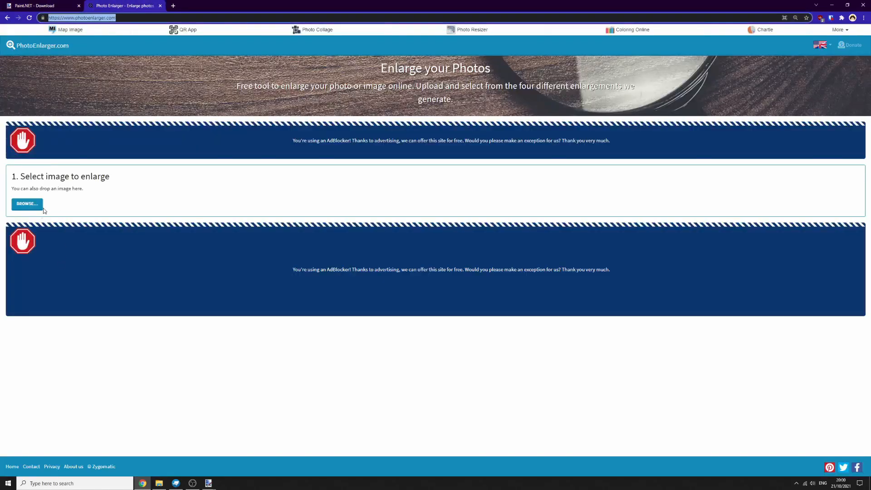
left_click(159, 483)
left_click_drag(376, 88, 55, 211)
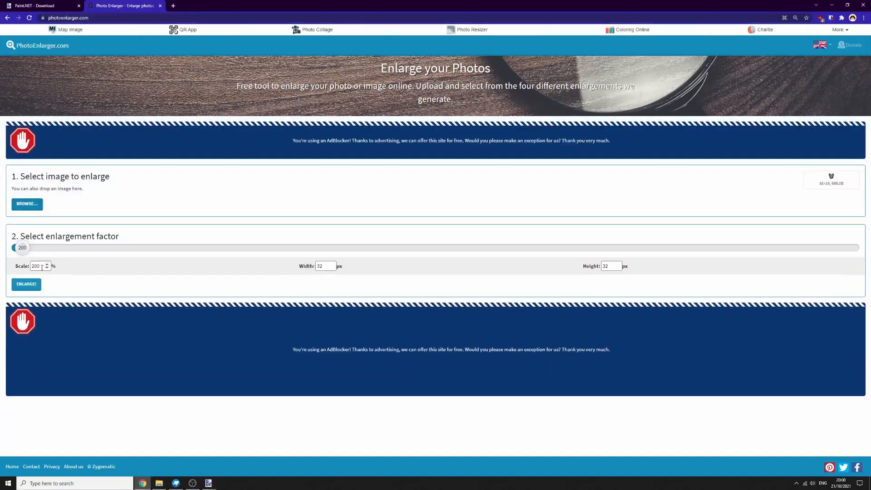
Enlarge the chestplate image with a scale of 800 percent
double_click(35, 267)
type("8")
left_click(33, 287)
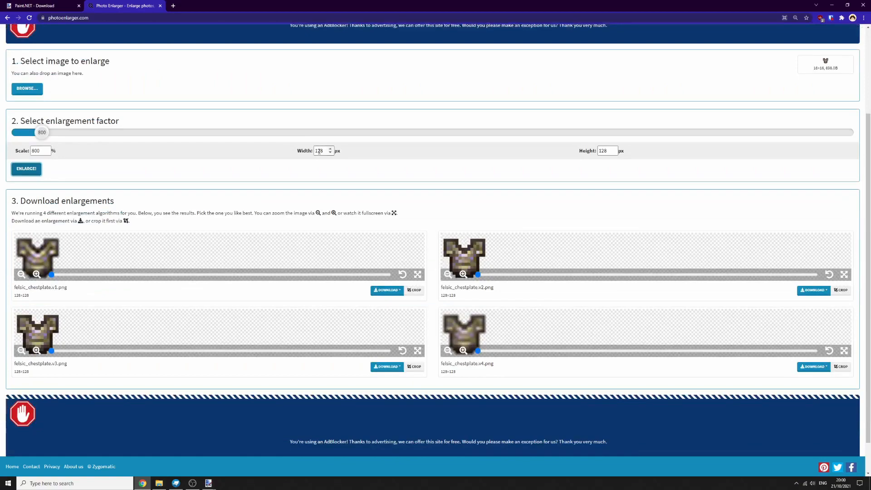
Raise the enlargement scale so the chestplate image is generated at 1280 × 1280 pixels
double_click(319, 151)
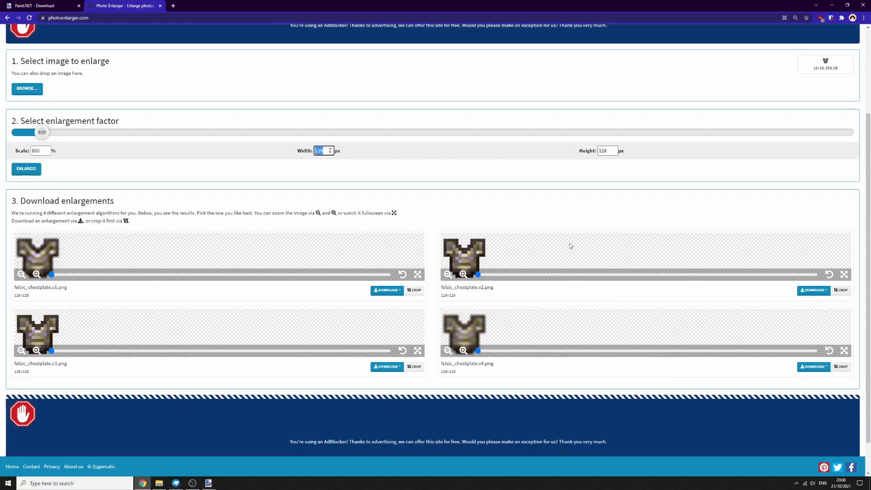
scroll(510, 286, "down", 1)
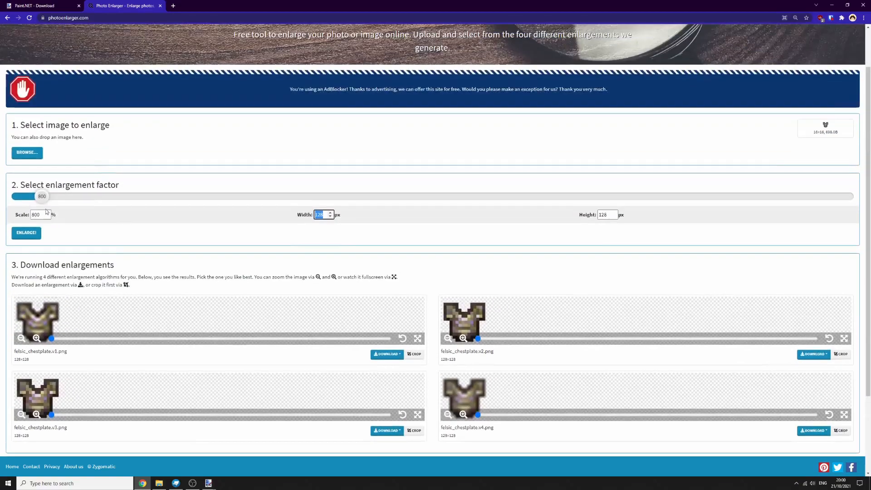
left_click(42, 214)
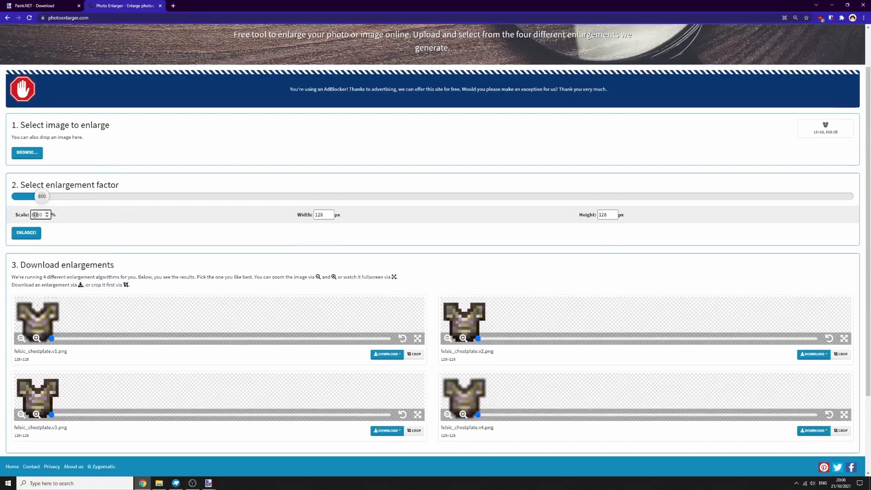
left_click(26, 233)
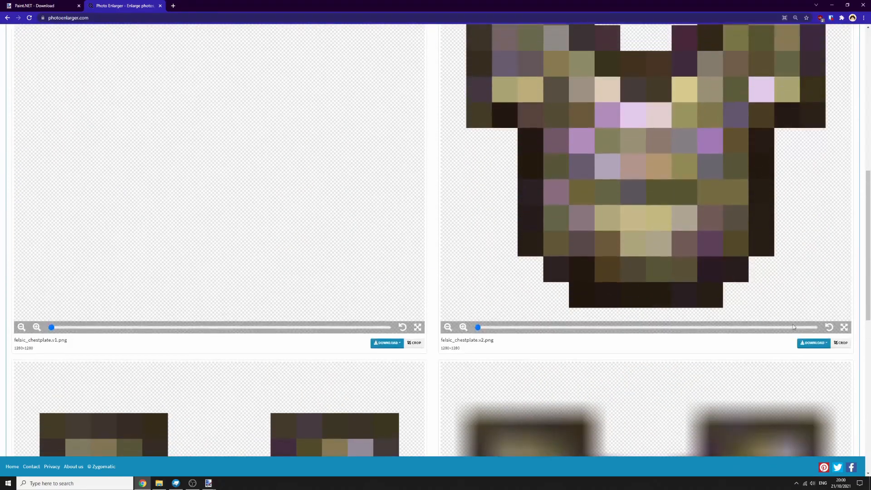
Download the sharp-edged enlargement felsic_chestplate.v2.png and open it in paint.net
left_click(814, 343)
left_click(799, 369)
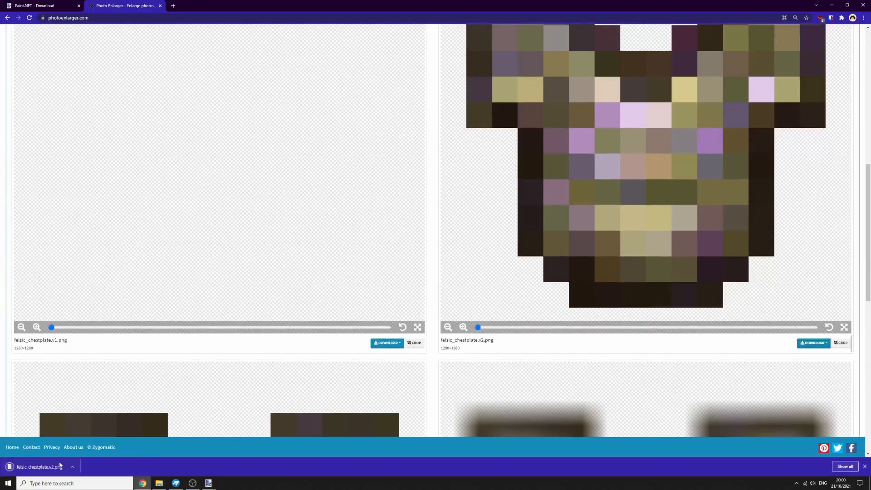
left_click(59, 465)
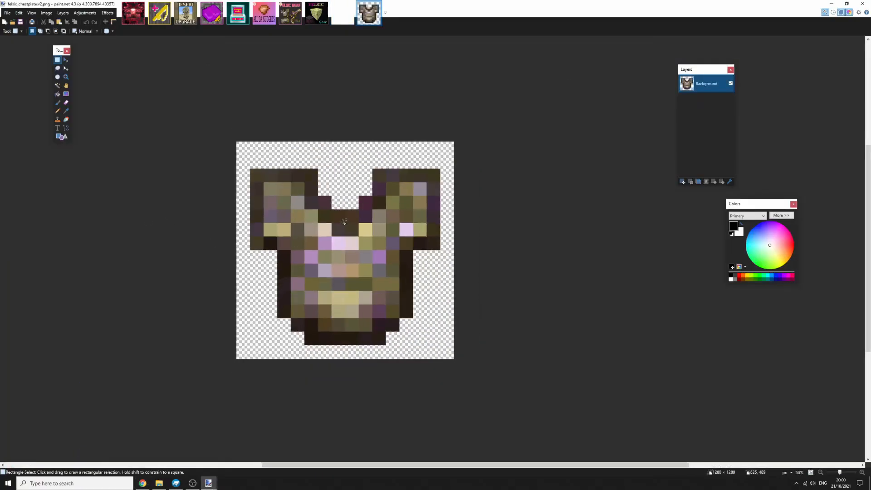
Examine the sharpness of the enlarged chestplate's pixels at different magnifications
scroll(343, 222, "up", 2, "ctrl")
scroll(338, 225, "up", 2, "ctrl")
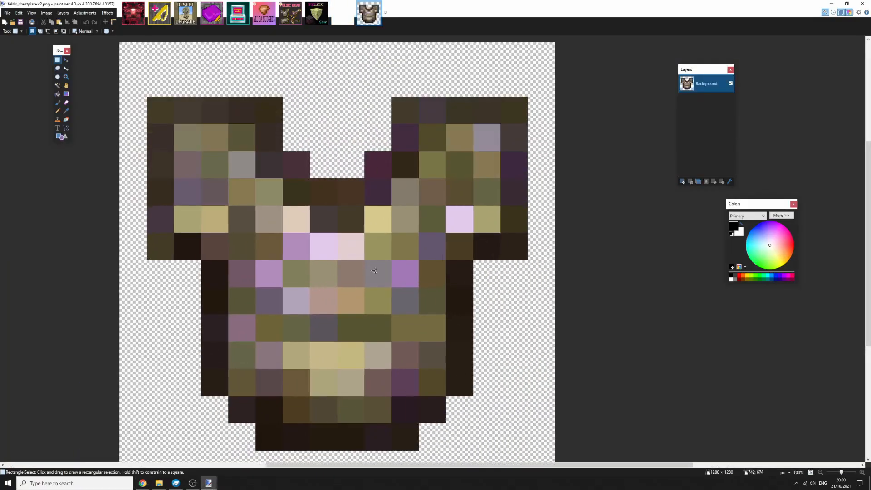
scroll(601, 391, "down", 4, "ctrl")
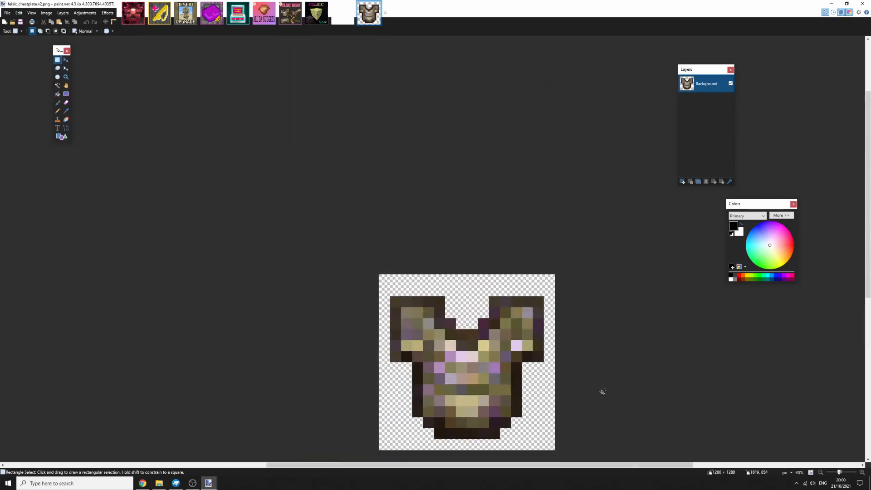
scroll(554, 315, "up", 2, "ctrl")
scroll(380, 250, "up", 2, "ctrl")
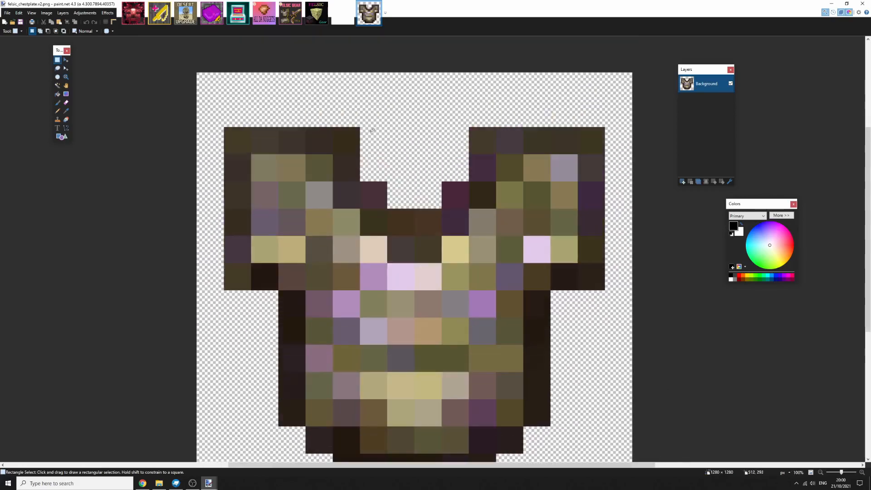
scroll(377, 182, "down", 4, "ctrl")
scroll(372, 183, "up", 3, "ctrl")
scroll(372, 183, "up", 5, "ctrl")
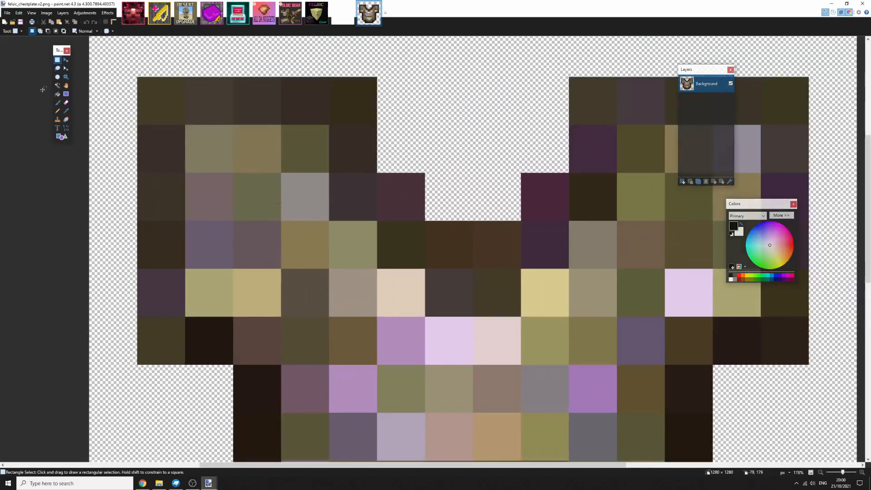
Select the whole chestplate with the Magic Wand, raising the tolerance to 71%
left_click(58, 86)
left_click(327, 256)
scroll(373, 263, "down", 3)
scroll(374, 264, "down", 4, "ctrl")
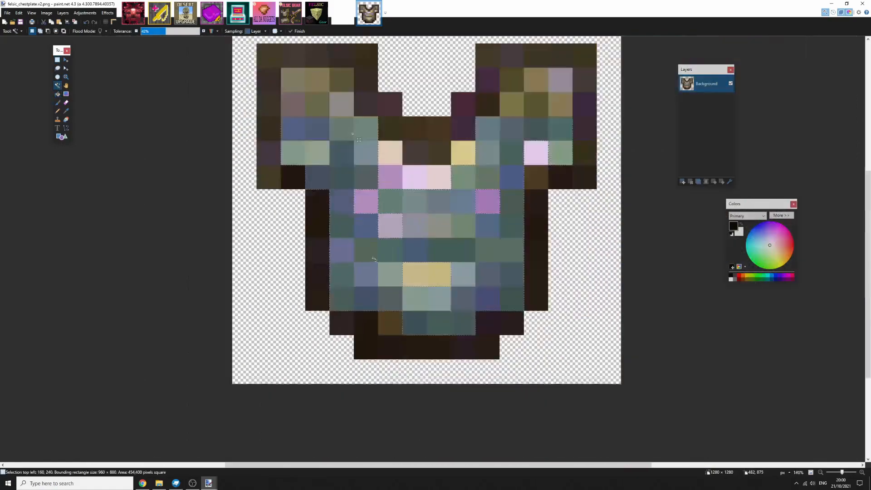
left_click(396, 219)
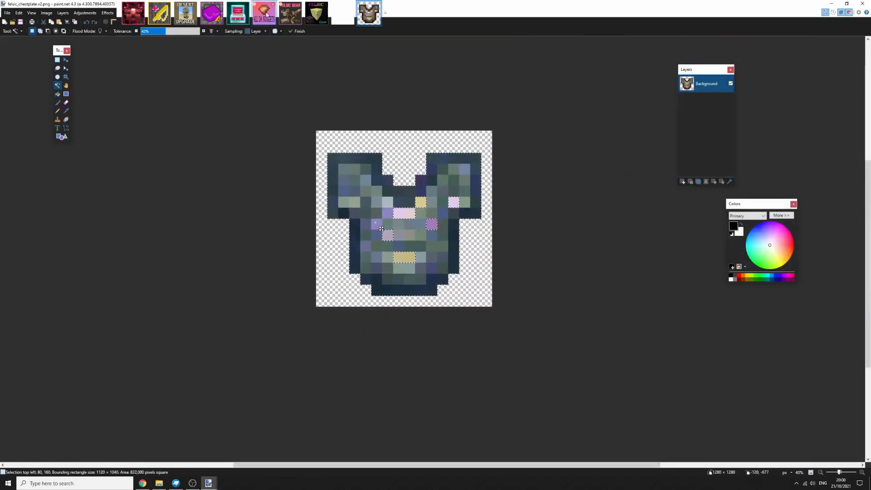
left_click_drag(168, 32, 183, 33)
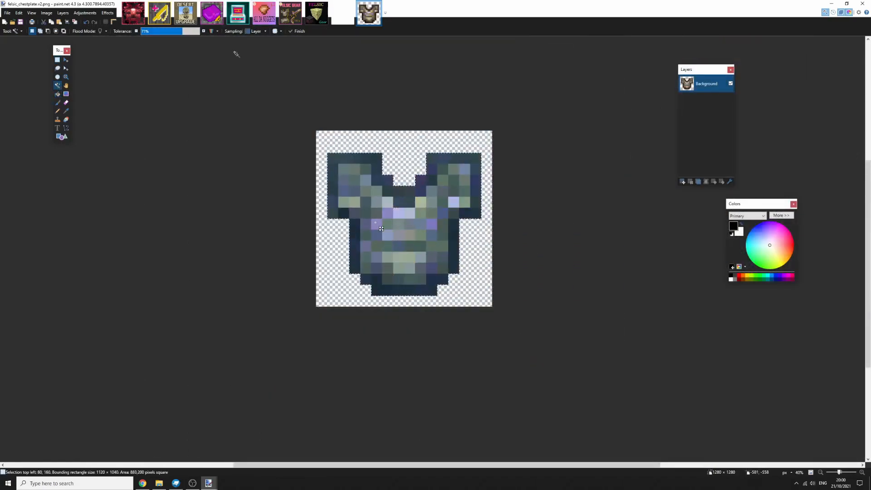
Cut and paste the selected chestplate, and stretch the pasted copy far beyond the canvas edges
key("ctrl+x")
key("ctrl+v")
scroll(462, 217, "up", 4, "ctrl")
left_click_drag(495, 377, 832, 488)
scroll(474, 312, "down", 4)
left_click_drag(501, 326, 448, 287)
scroll(448, 288, "down", 5)
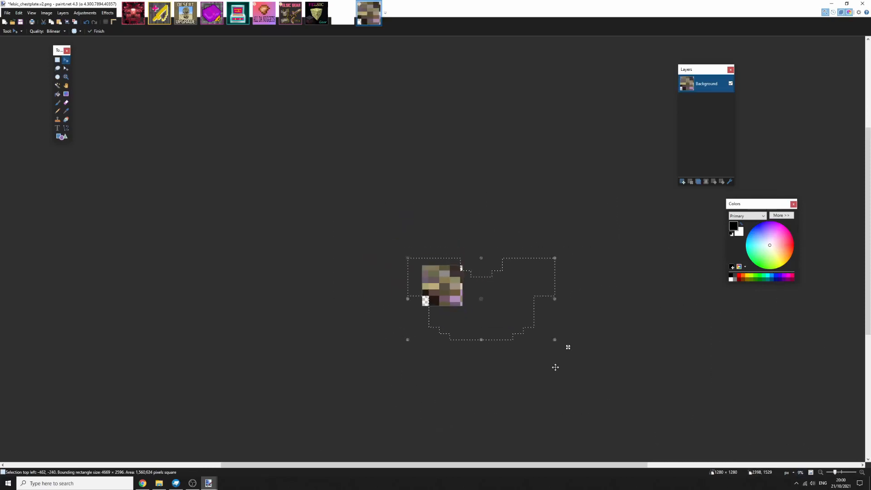
left_click_drag(554, 341, 744, 339)
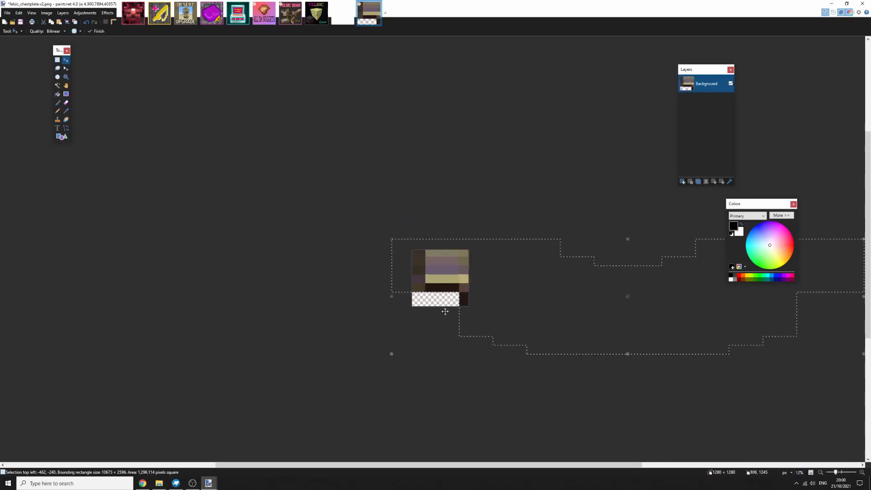
scroll(452, 294, "up", 7)
scroll(327, 287, "down", 4)
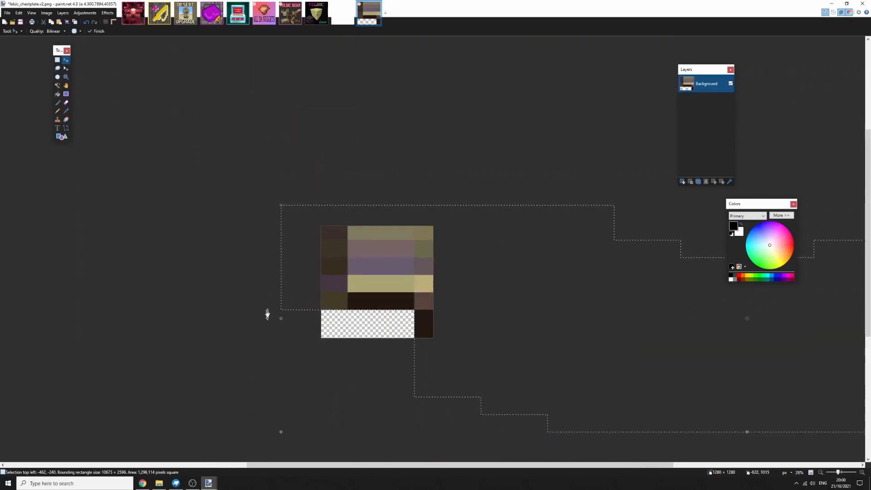
left_click_drag(281, 316, 16, 319)
scroll(376, 315, "down", 3)
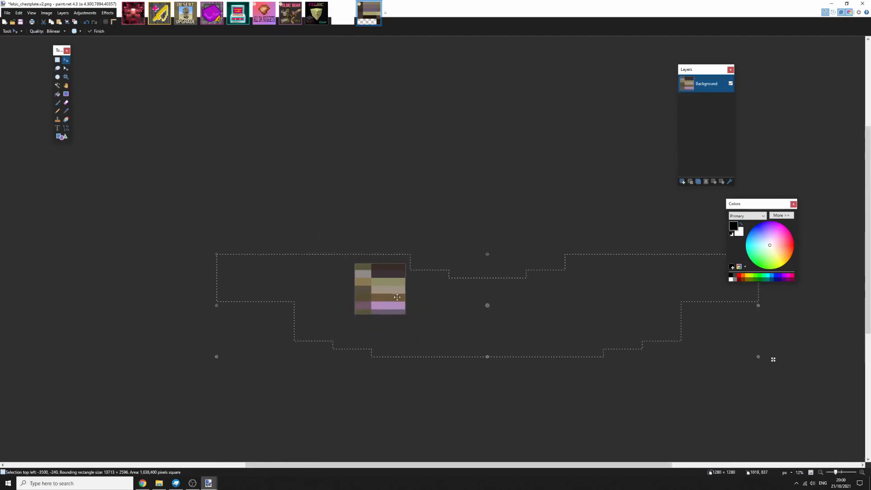
Undo the recent chestplate stretches and close the chestplate image without saving
key("ctrl+z")
key("ctrl+z")
key("ctrl+z")
key("ctrl+z")
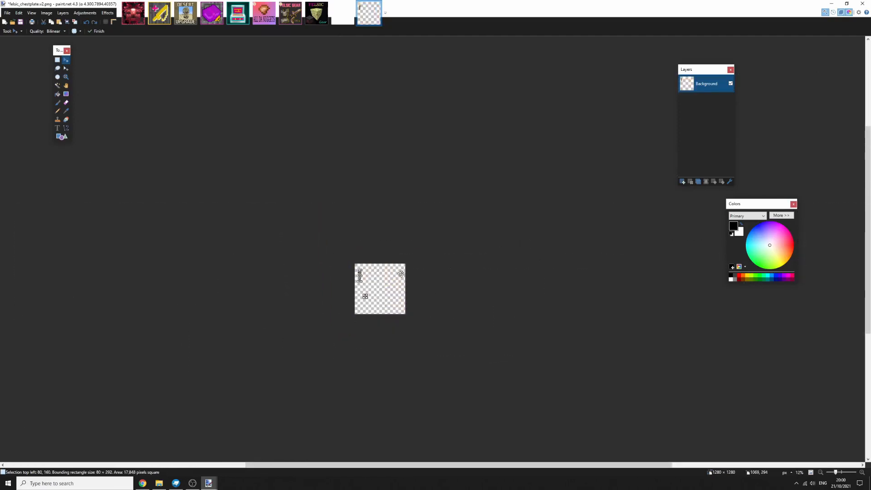
scroll(403, 274, "up", 3)
left_click(379, 6)
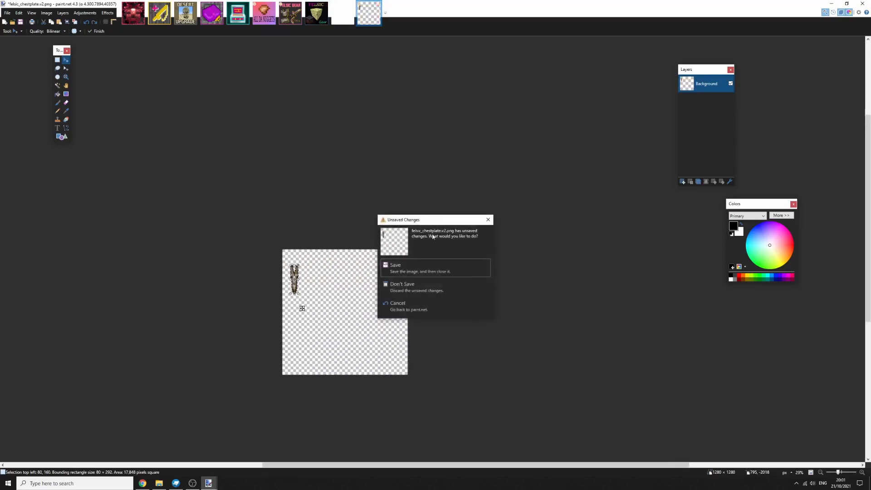
left_click(411, 286)
Fill the blank 1440 × 1440 canvas with a dark reddish grey using the Paint Bucket
scroll(380, 226, "down", 5)
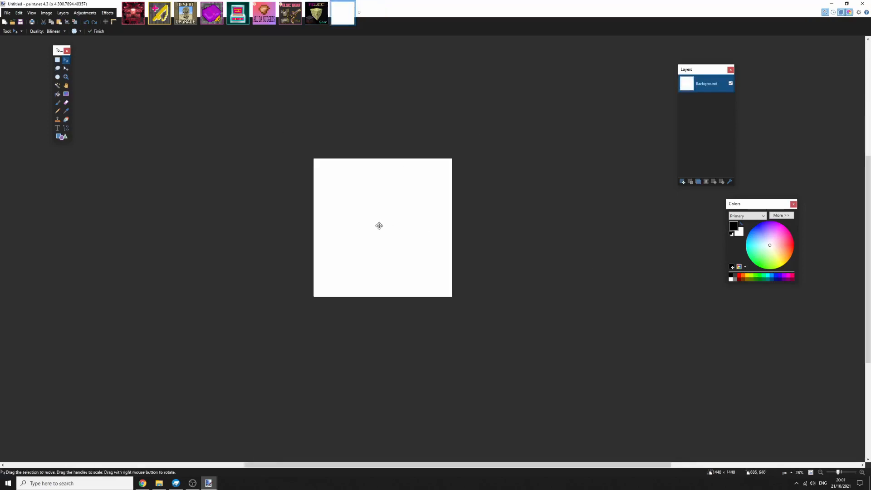
scroll(386, 212, "up", 3)
scroll(546, 181, "up", 1)
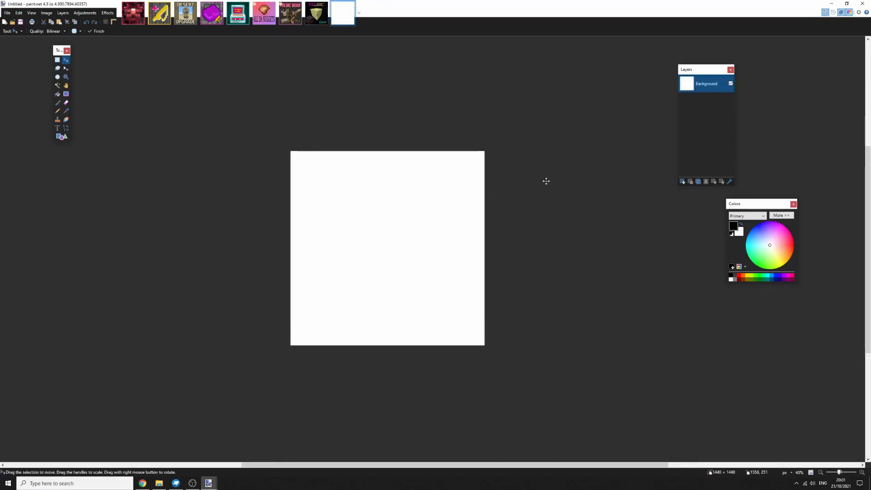
left_click(778, 246)
scroll(380, 241, "up", 2)
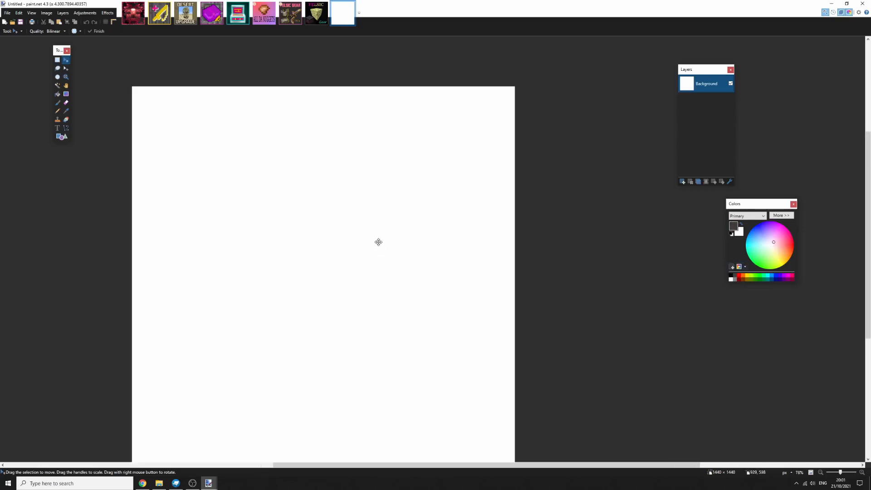
scroll(398, 195, "down", 1)
key("f")
left_click(356, 241)
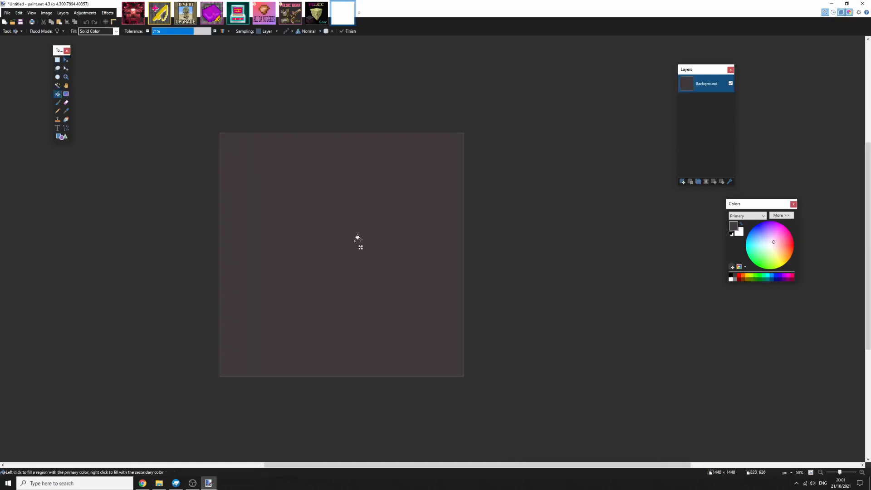
Recolor the still-active canvas fill to a neutral dark grey from the color palette
scroll(362, 244, "down", 2)
scroll(408, 272, "up", 2)
left_click_drag(773, 245, 771, 245)
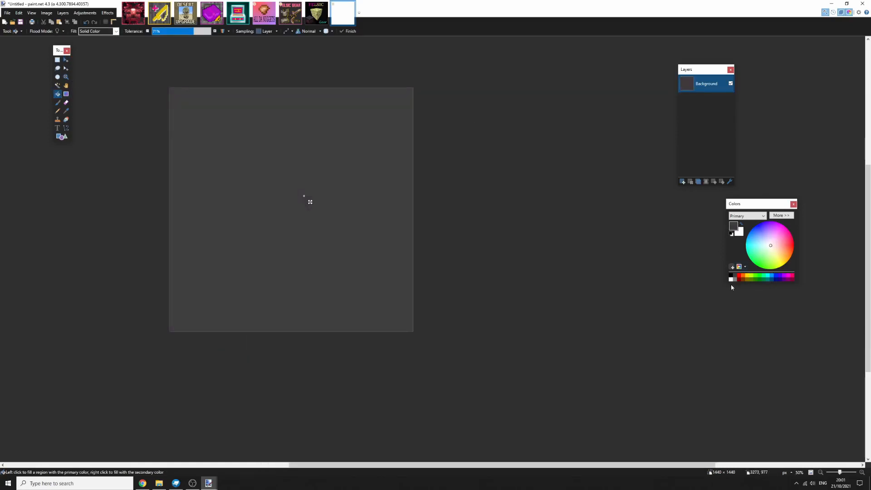
left_click(736, 275)
scroll(284, 243, "down", 3)
scroll(302, 230, "up", 5)
left_click_drag(286, 222, 391, 263)
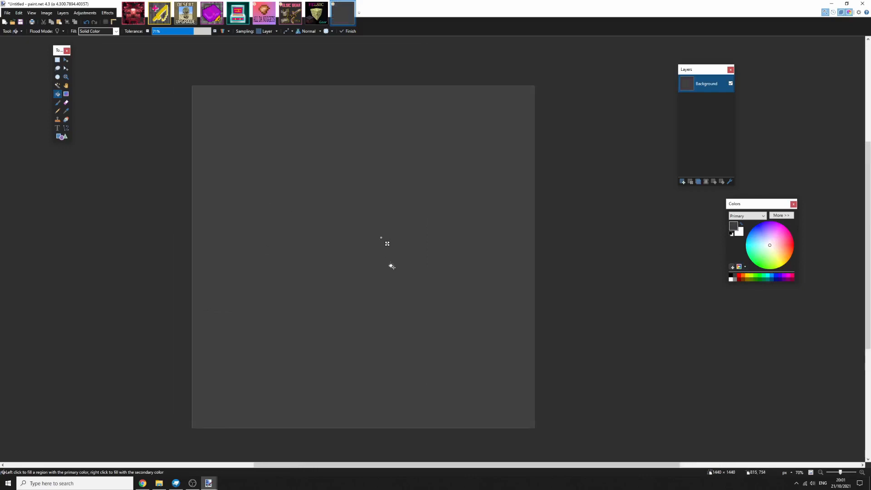
Move the Layers window closer to the canvas and add a new layer above the background
left_click_drag(692, 70, 666, 54)
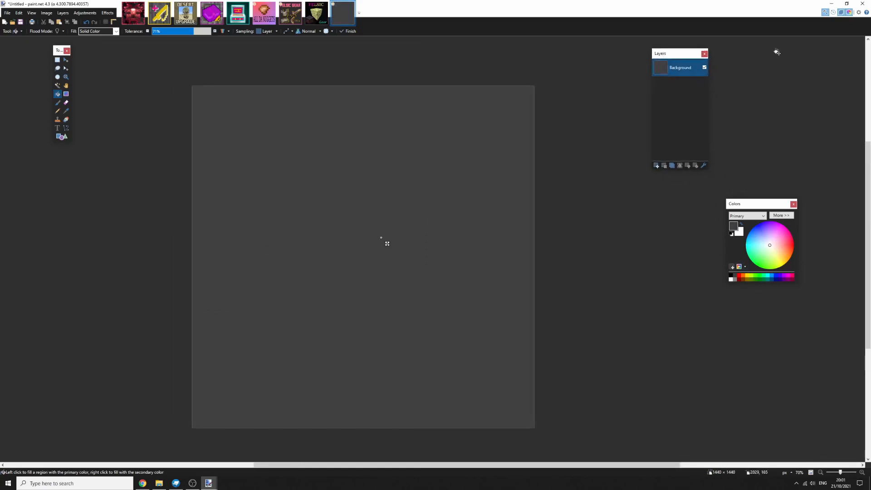
left_click(840, 13)
left_click(840, 12)
left_click_drag(684, 59, 640, 71)
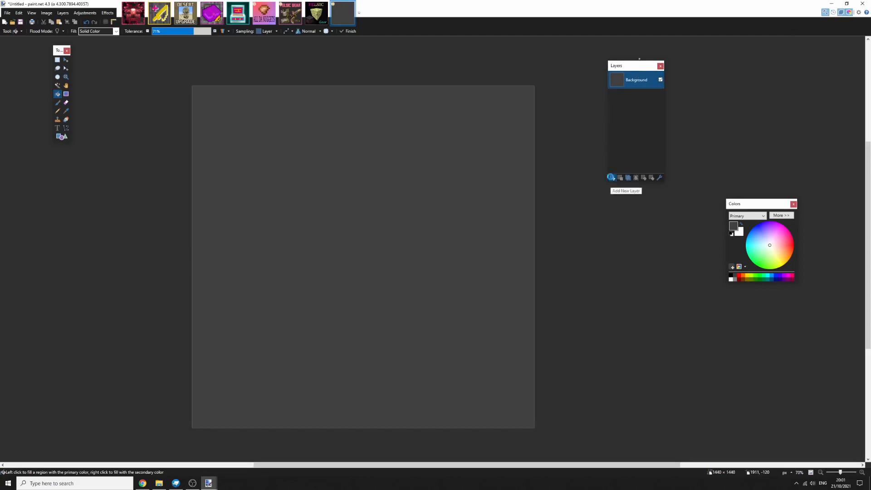
left_click(612, 178)
scroll(417, 209, "down", 4)
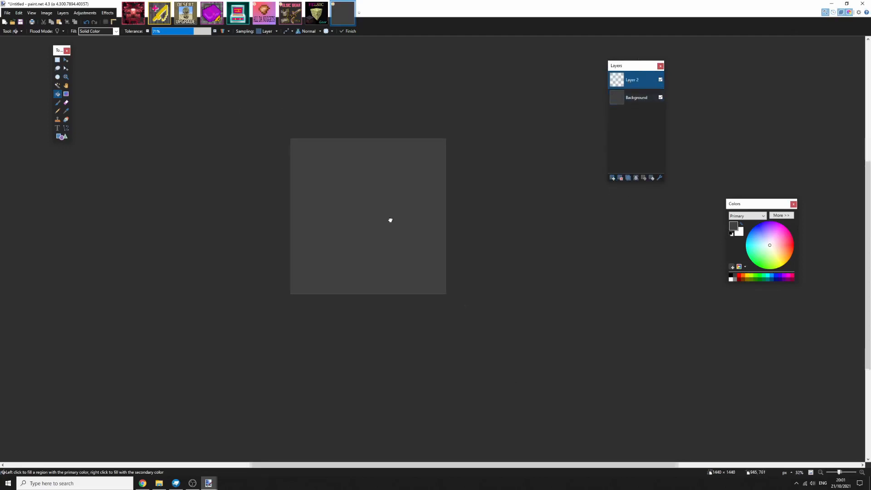
Look at the finished red Levinide icon as a reference, and return to the new untitled icon
scroll(363, 167, "up", 2)
scroll(352, 147, "up", 2)
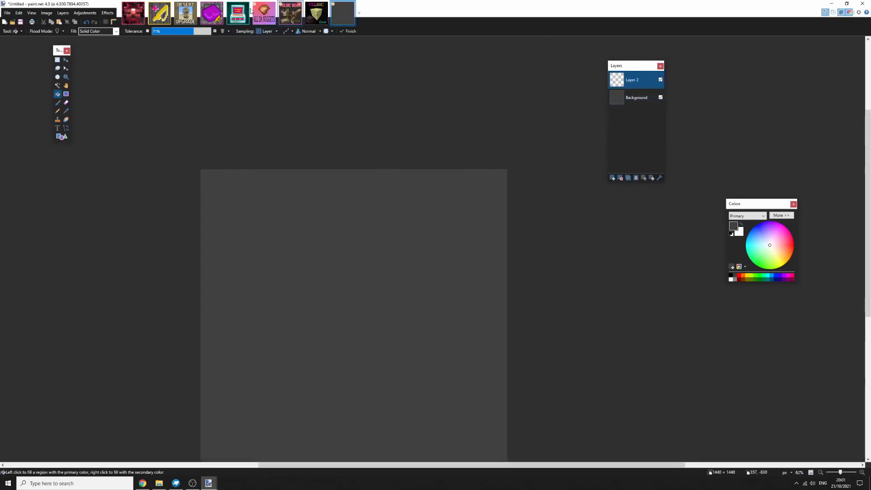
left_click(133, 13)
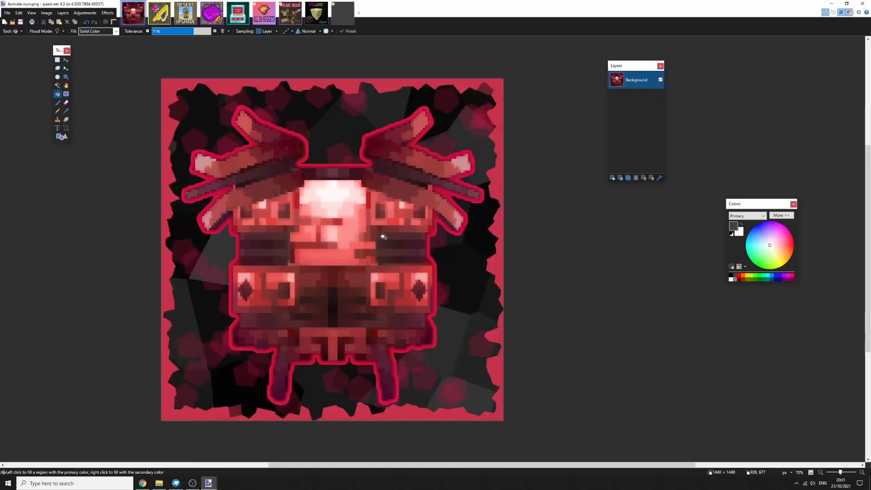
left_click(343, 13)
scroll(492, 150, "down", 3)
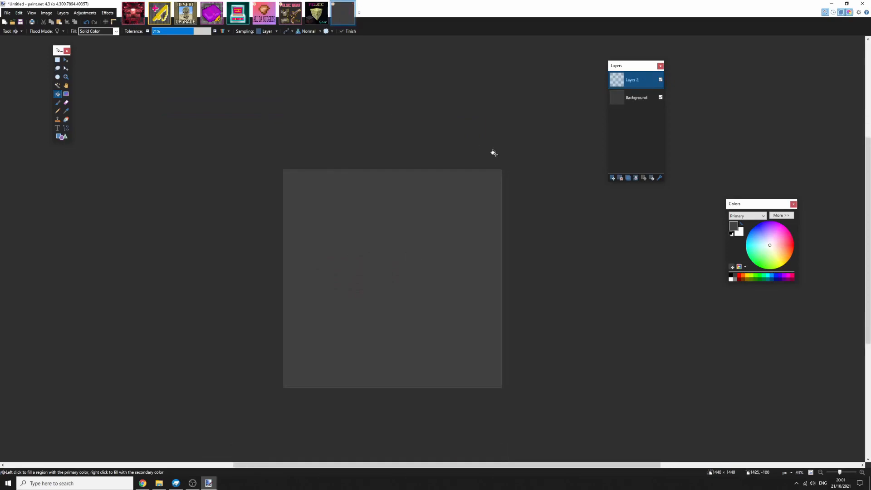
scroll(405, 113, "up", 2)
scroll(440, 111, "up", 2)
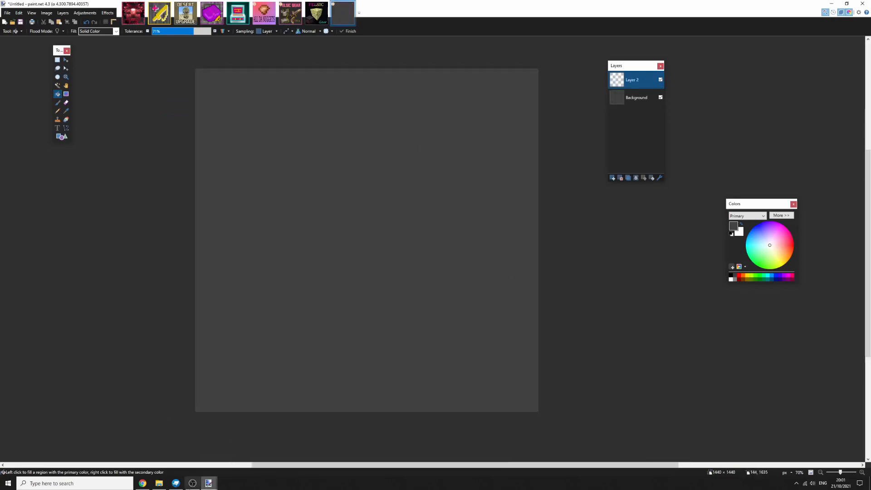
Switch to Blockbench, open the recent undeaddummystand.java model and orbit around it
left_click(176, 483)
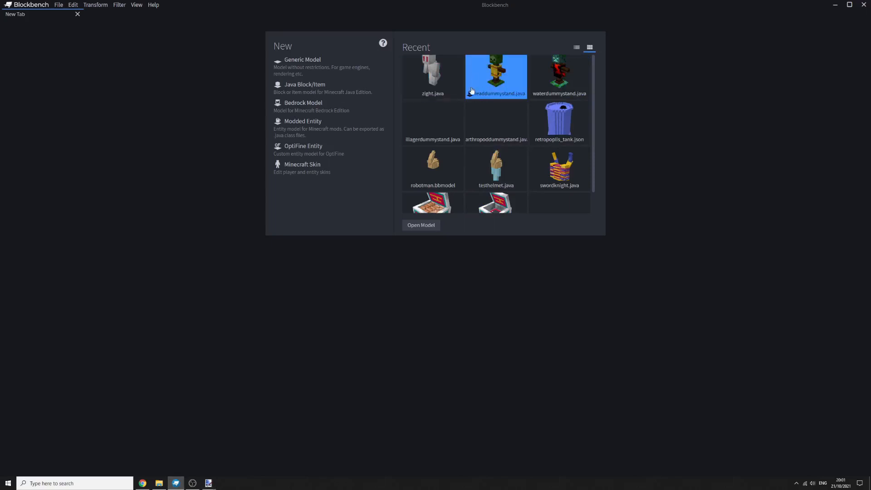
left_click(491, 76)
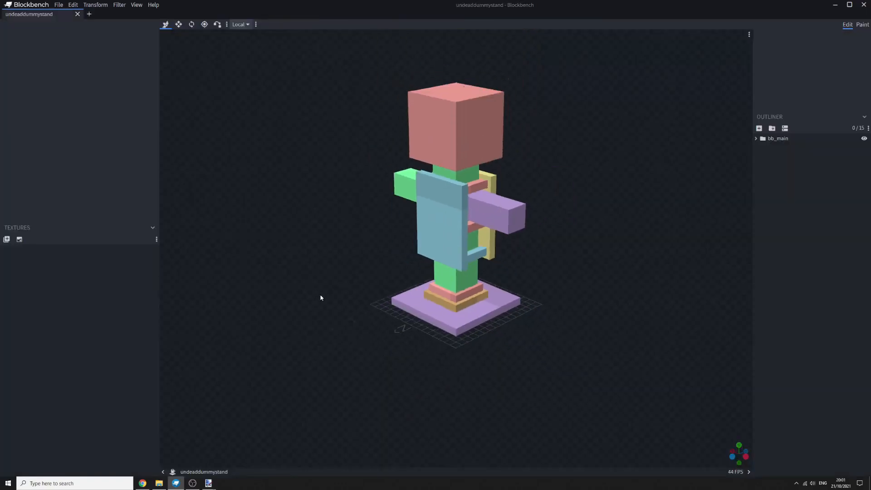
left_click_drag(227, 318, 442, 355)
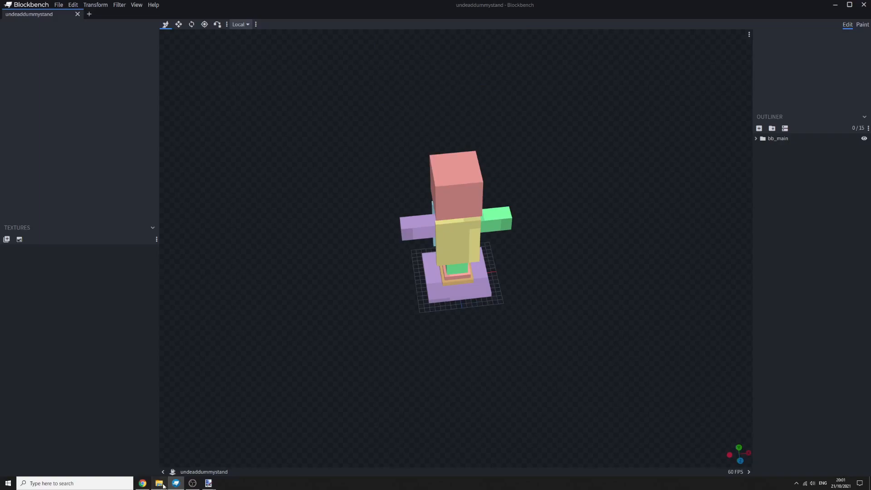
Apply the undeaddummystand2.png texture from the Developing > Levinide mod folder to the dummy model
left_click(163, 486)
left_click(190, 54)
left_click(172, 54)
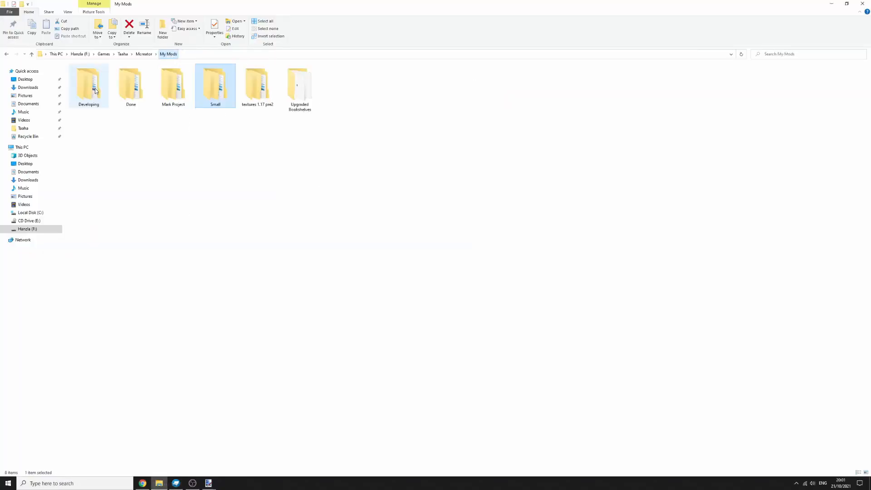
double_click(93, 86)
double_click(184, 79)
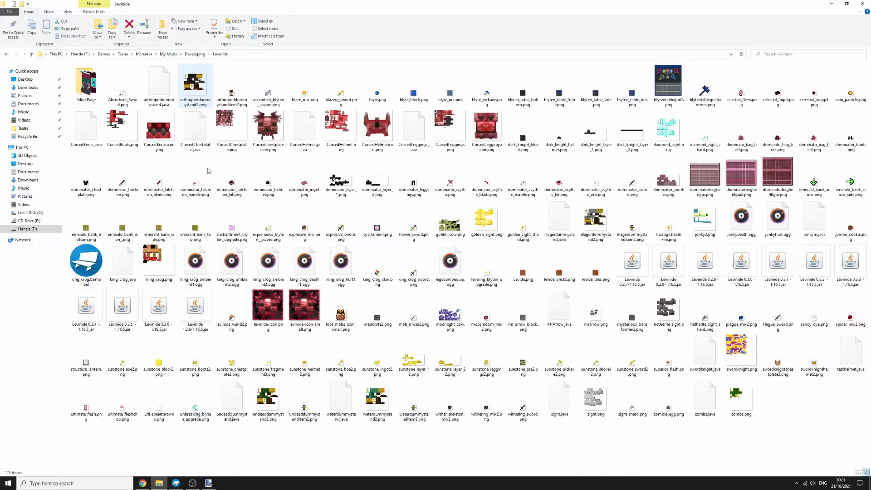
key("u")
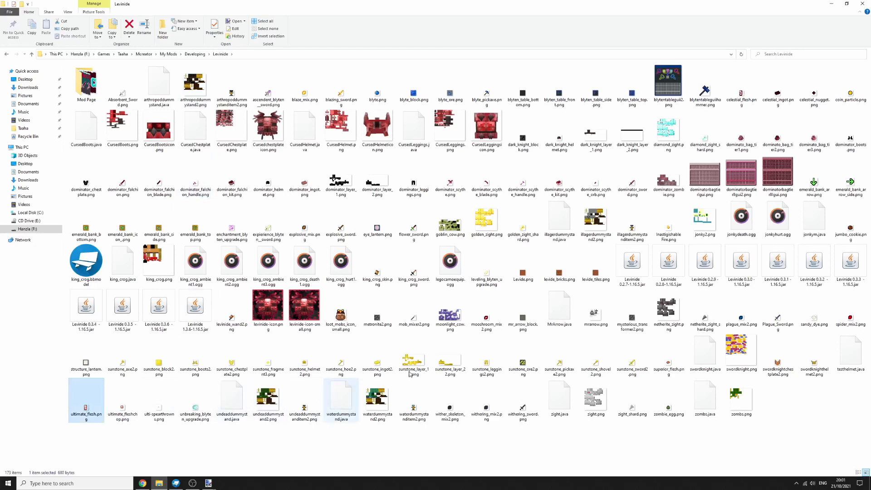
left_click_drag(268, 399, 462, 209)
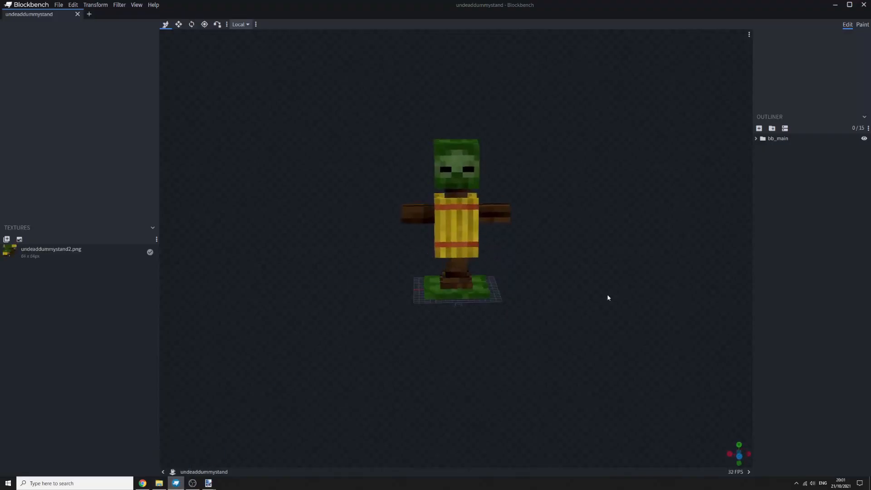
Frame the textured dummy from the front, larger in view, and copy a model screenshot to the clipboard
left_click_drag(608, 298, 546, 299)
scroll(602, 285, "up", 5)
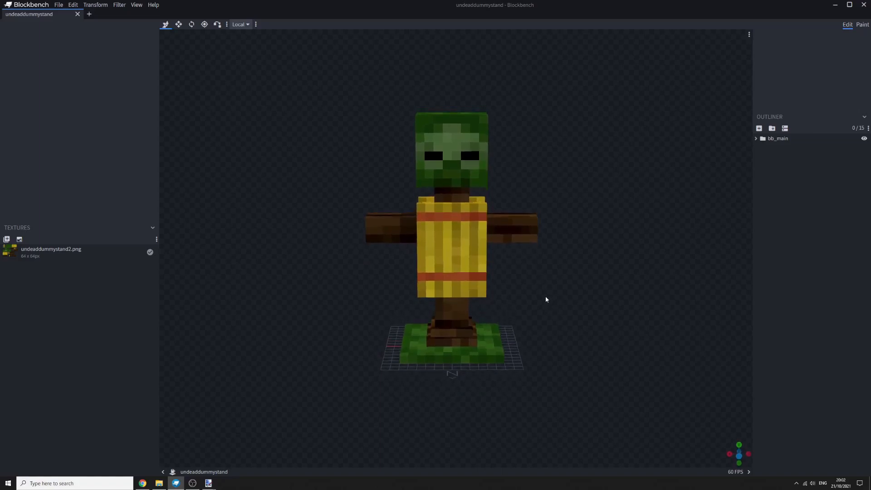
left_click(137, 5)
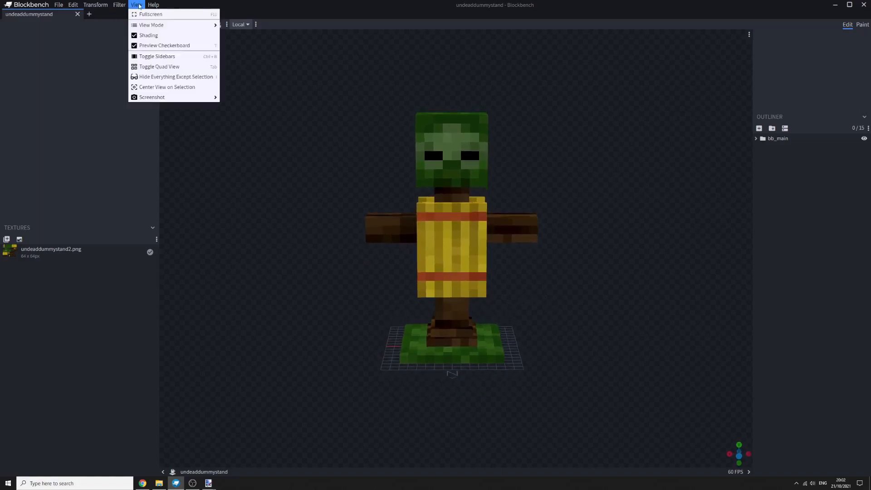
left_click(139, 6)
left_click(138, 5)
mouse_move(181, 98)
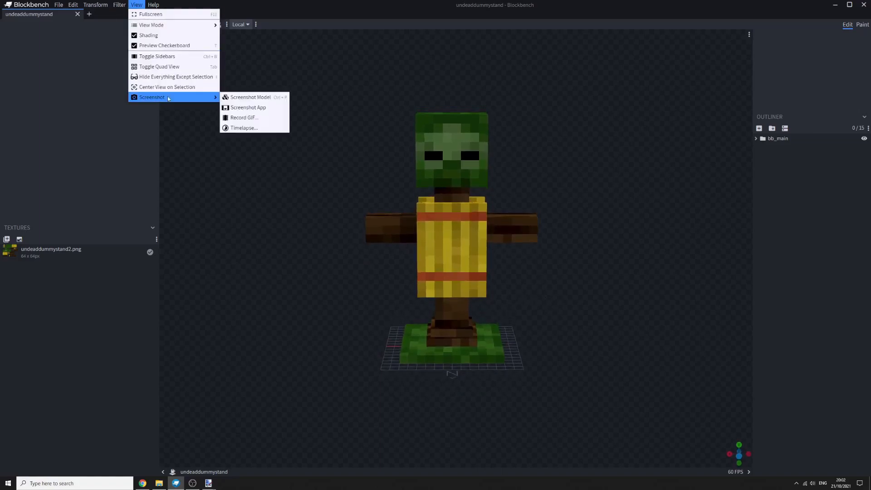
left_click(273, 101)
left_click(435, 327)
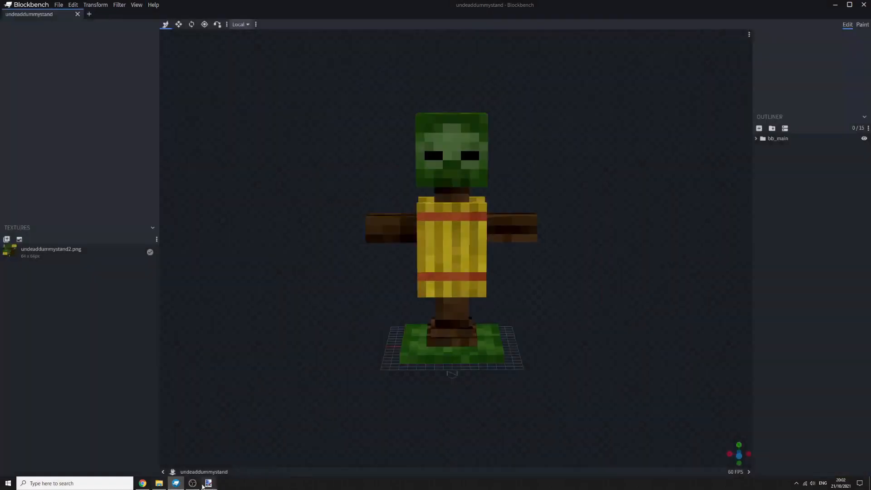
Switch to paint.net, paste the dummy render onto Layer 2, enlarge it to about 863 × 1202 px and center it on the canvas
mouse_move(208, 484)
left_click(570, 458)
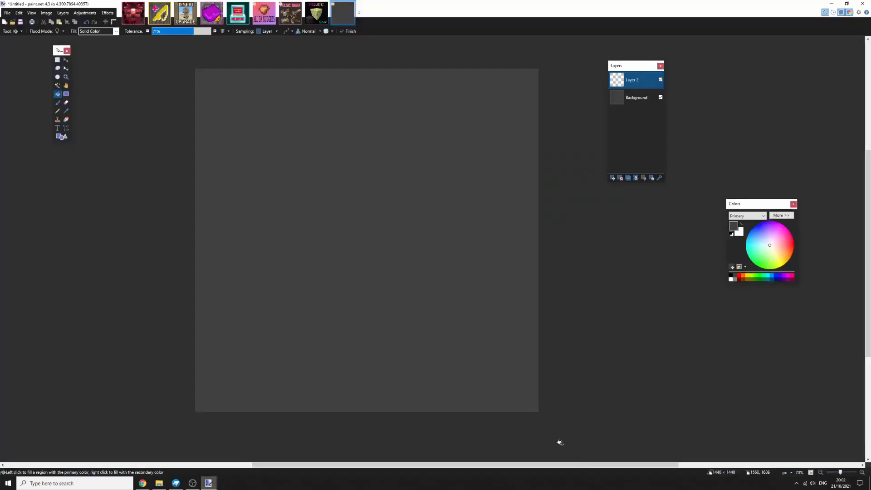
key("ctrl+v")
left_click_drag(275, 161, 323, 297)
left_click_drag(361, 203, 445, 94)
left_click_drag(396, 181, 419, 194)
scroll(418, 194, "down", 2)
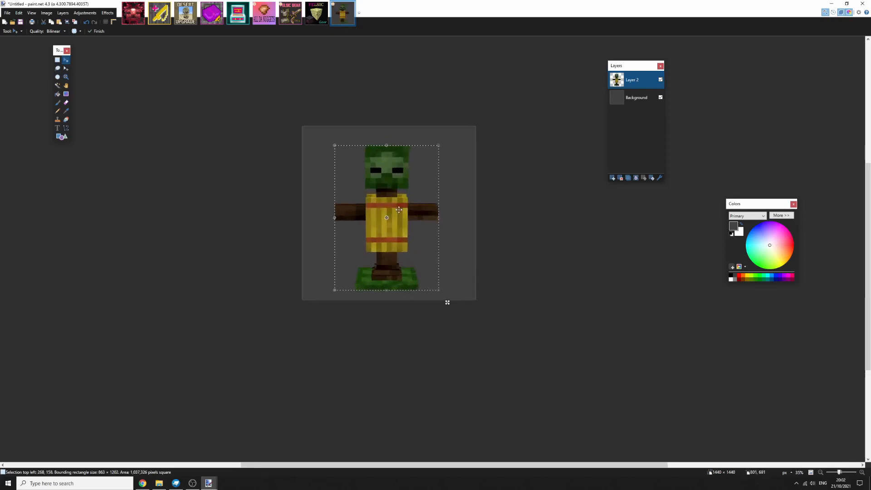
left_click_drag(376, 200, 377, 198)
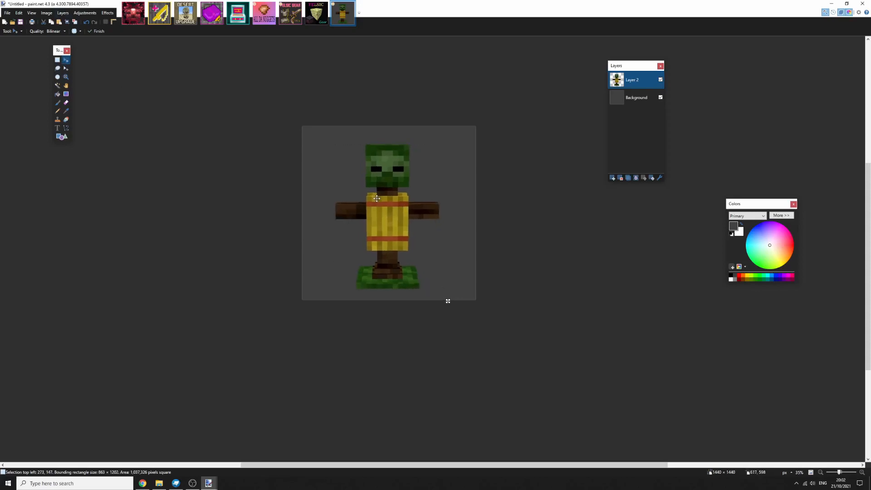
Clear the selection around the placed dummy using Rectangle Select and check its position on the canvas
left_click(58, 60)
left_click(394, 243)
scroll(393, 242, "down", 3)
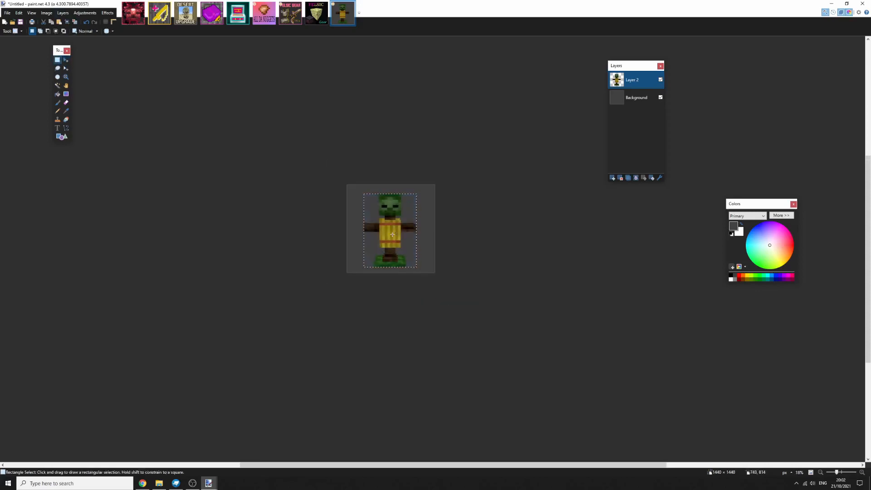
scroll(398, 239, "up", 3)
scroll(404, 207, "up", 5)
scroll(414, 307, "down", 6)
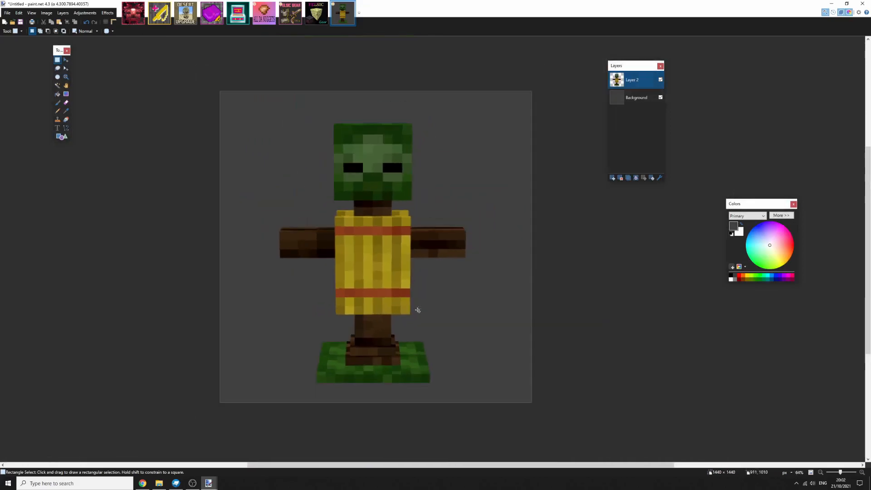
scroll(432, 274, "up", 4)
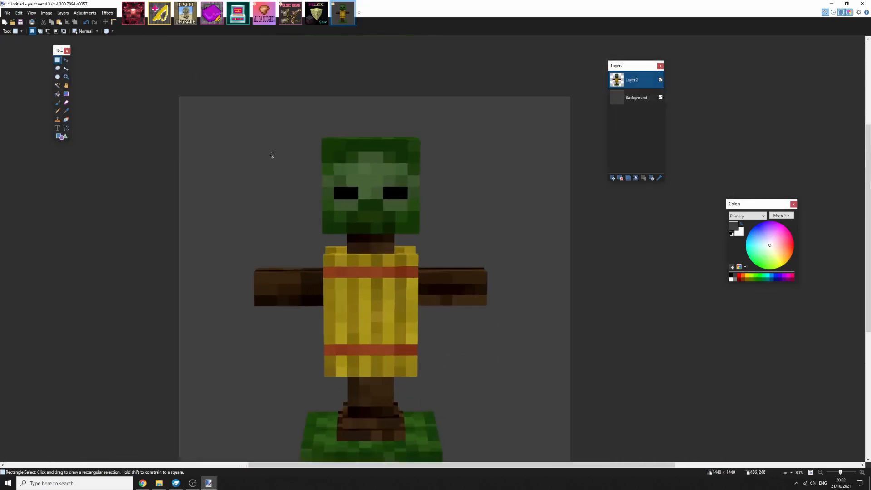
left_click_drag(231, 114, 560, 461)
left_click(589, 260)
scroll(571, 245, "down", 2)
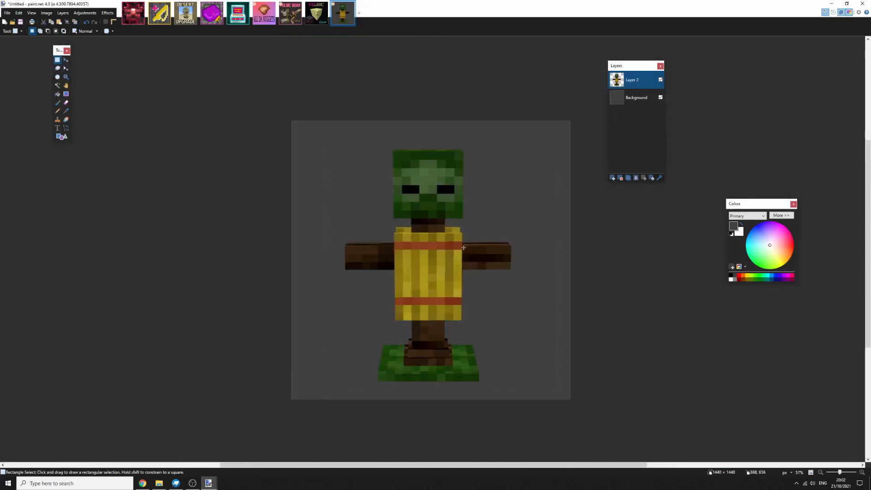
Add a new empty layer above the dummy's layer and make it the active one
left_click(613, 177)
scroll(424, 275, "down", 1)
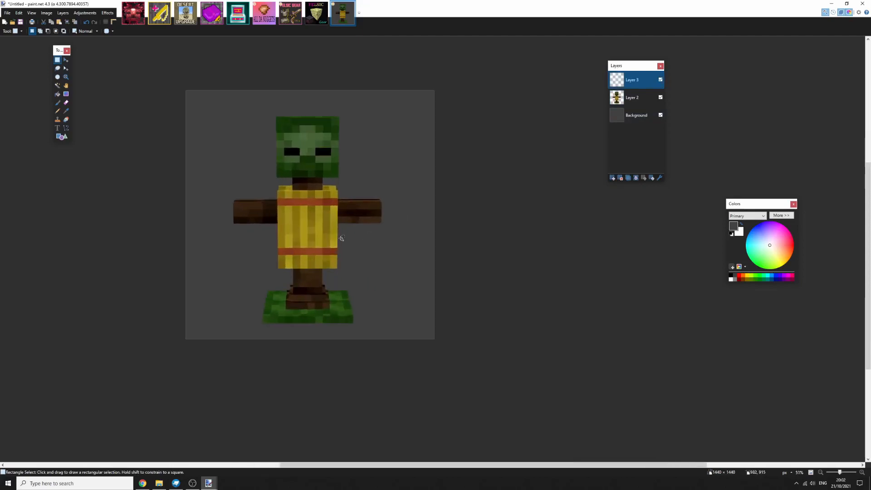
left_click(632, 97)
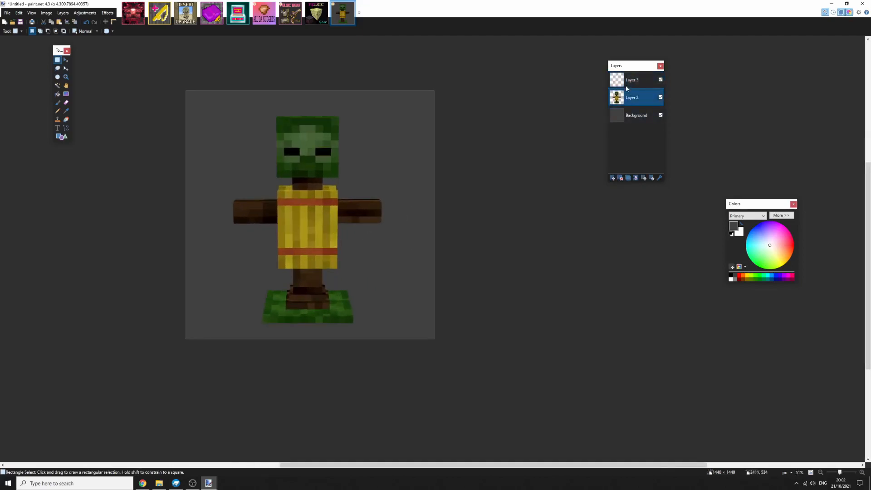
left_click(628, 78)
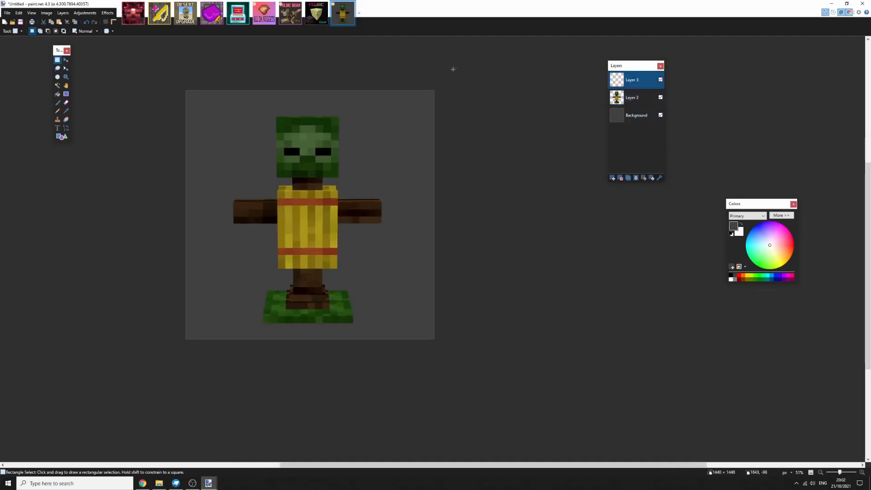
Start the Borders N' Shapes render effect on Layer 3 with a solid rectangle border about 30 px wide
left_click(105, 13)
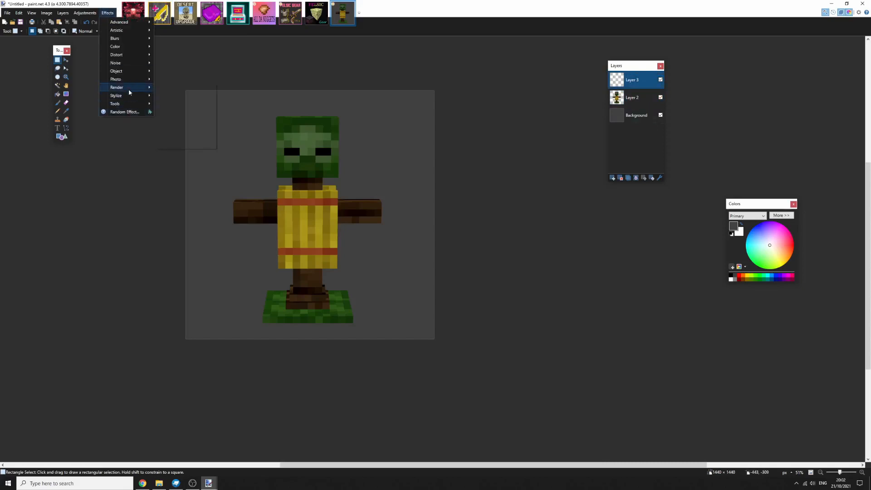
mouse_move(129, 88)
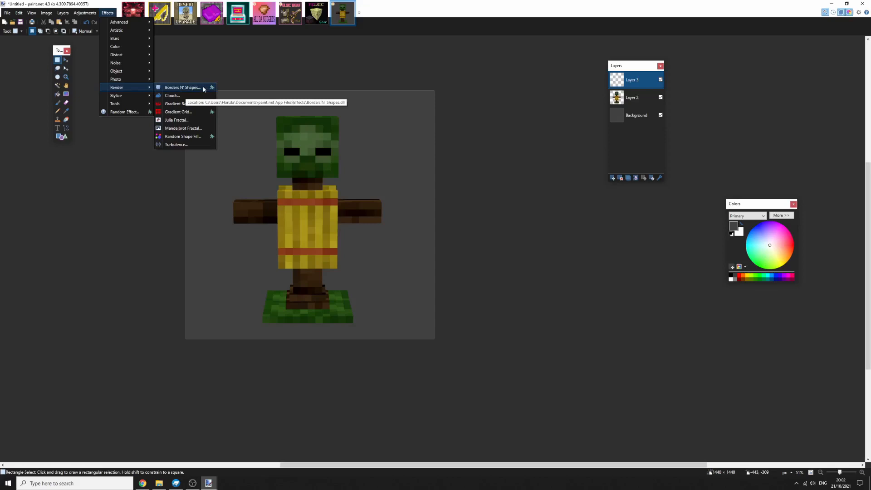
left_click(204, 89)
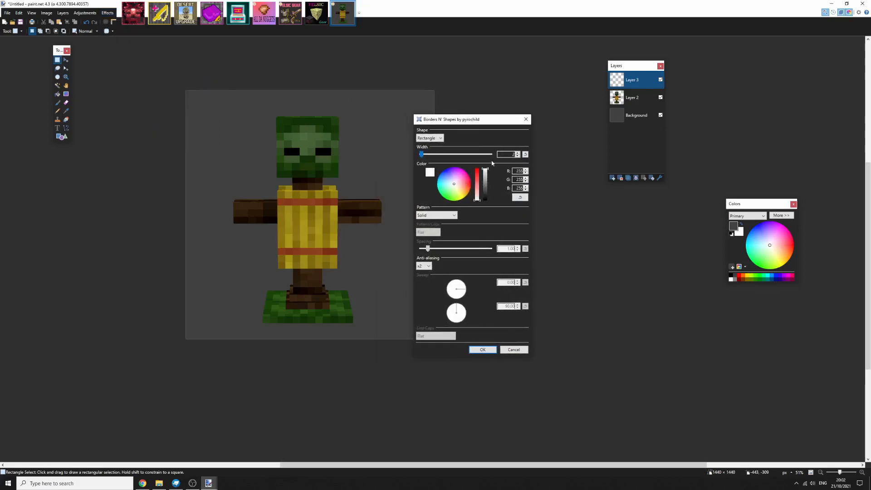
left_click(518, 153)
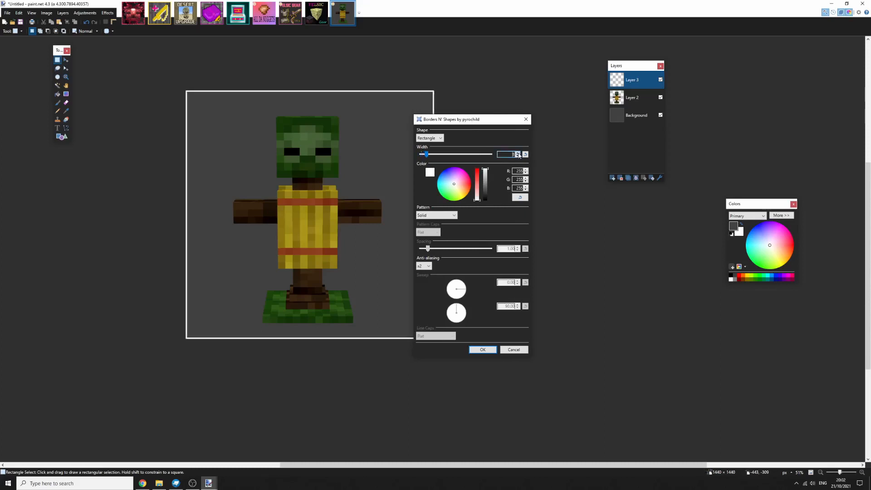
left_click(518, 154)
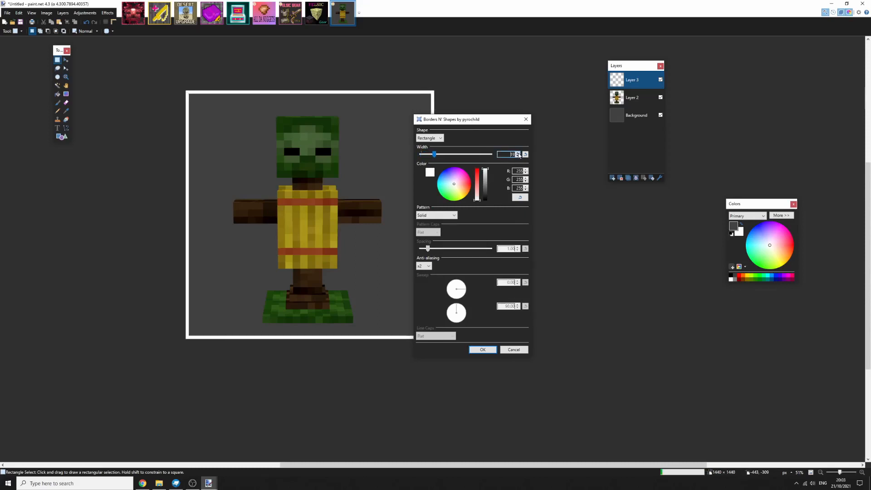
left_click(519, 155)
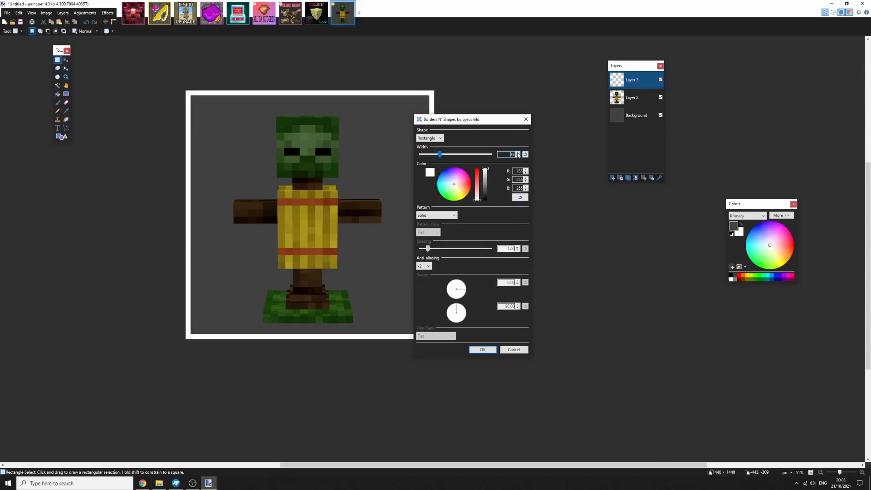
left_click(519, 155)
Color the border a medium-dark green and apply the effect
mouse_move(478, 195)
left_mouse_down()
mouse_move(486, 193)
mouse_move(479, 191)
left_mouse_up()
left_click(449, 198)
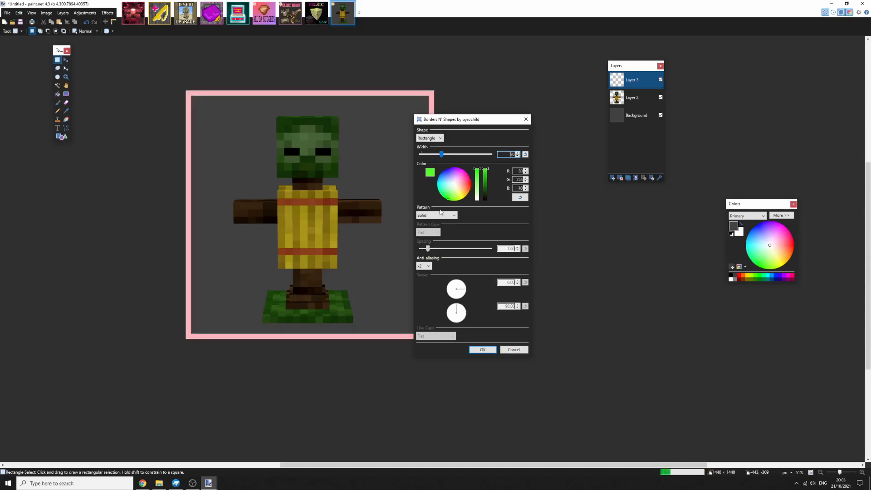
left_click_drag(485, 189, 487, 183)
left_click(483, 349)
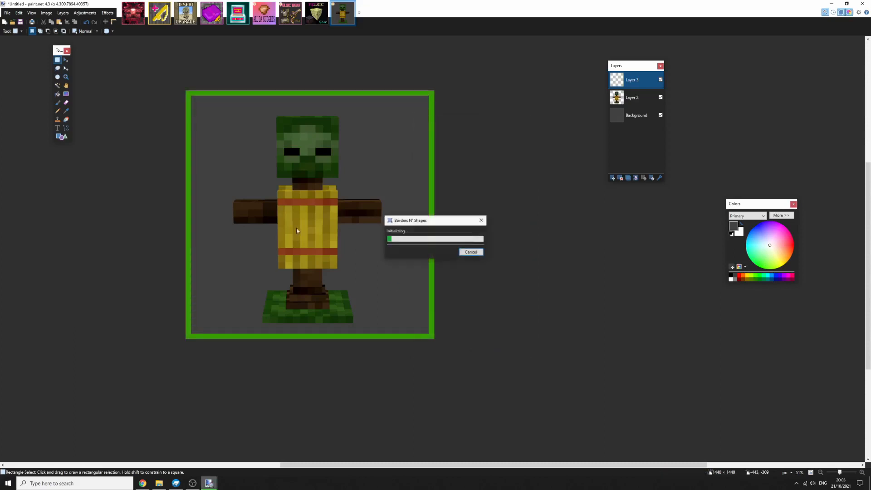
scroll(296, 228, "down", 5)
scroll(296, 183, "up", 3)
scroll(296, 183, "up", 2)
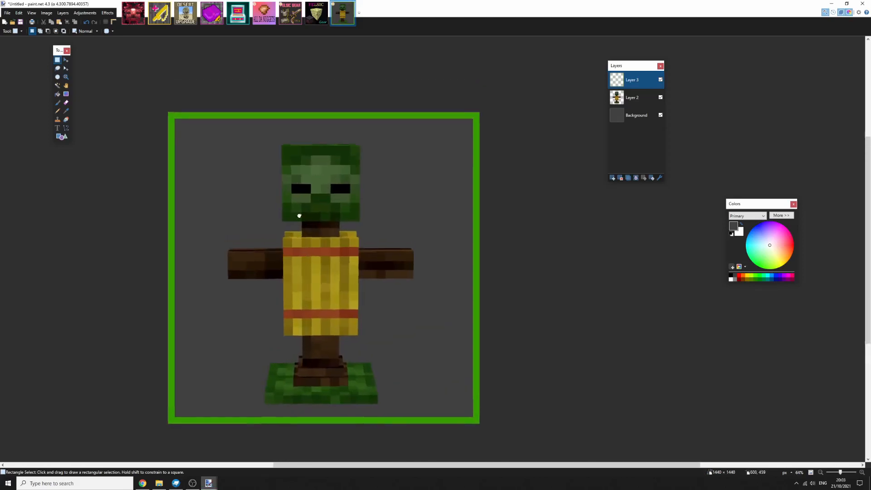
scroll(282, 204, "down", 2)
scroll(275, 209, "up", 3)
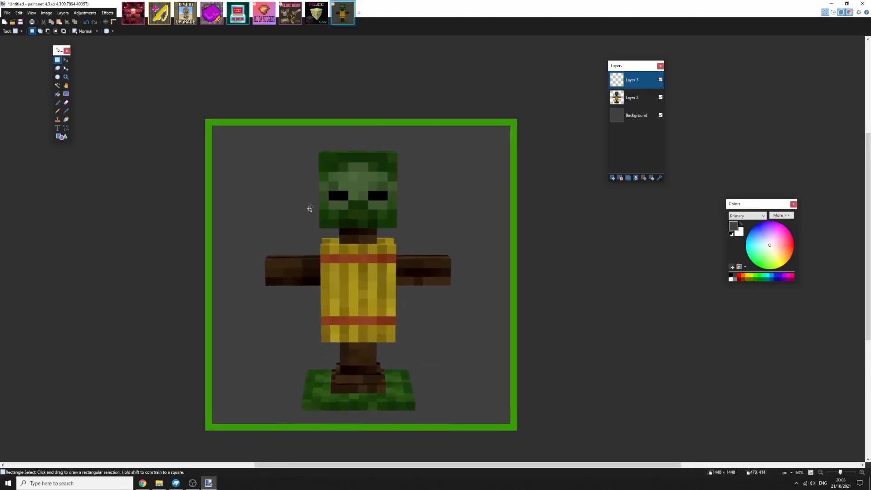
Examine the finished Desert Upgrade and Felsic Gear icons for design reference and return to the untitled dummy icon
left_click(186, 13)
scroll(169, 153, "down", 2)
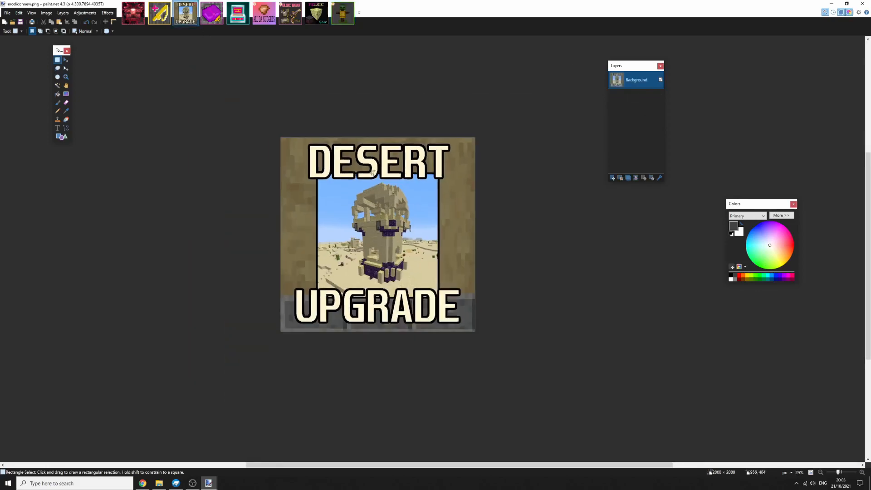
scroll(168, 153, "up", 4)
scroll(536, 174, "down", 2)
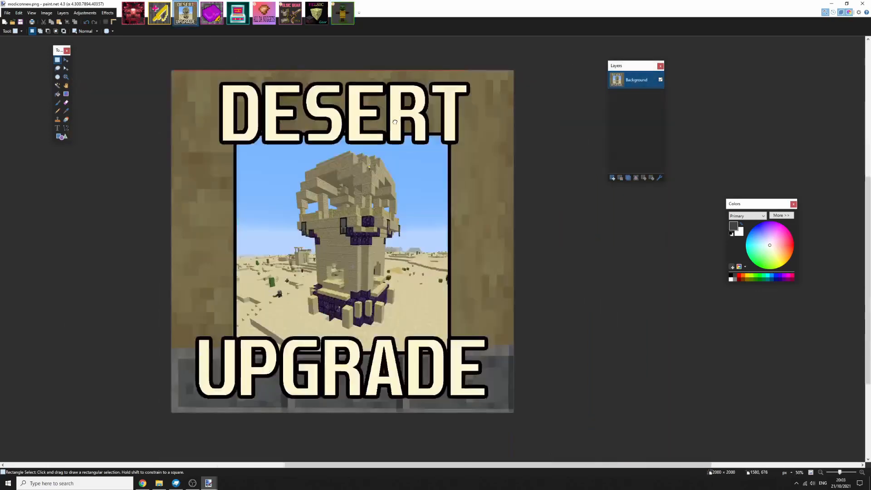
scroll(420, 260, "up", 4)
scroll(420, 260, "down", 4)
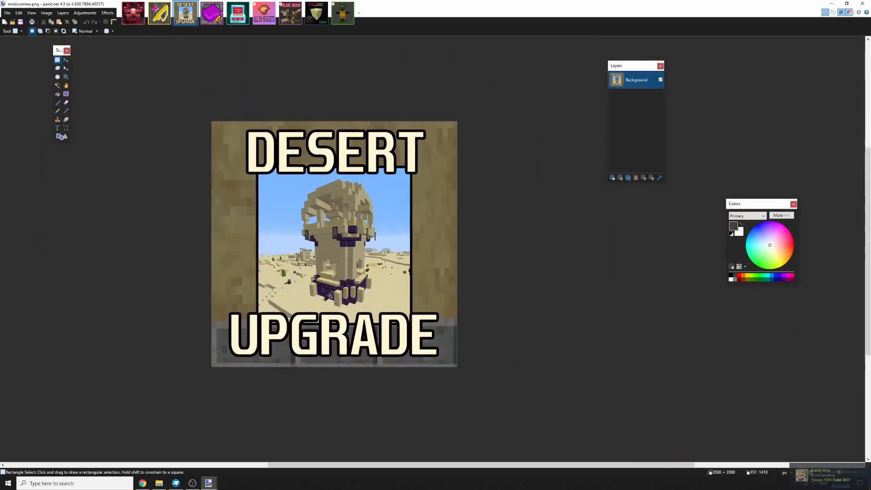
scroll(506, 291, "up", 1)
left_click(317, 13)
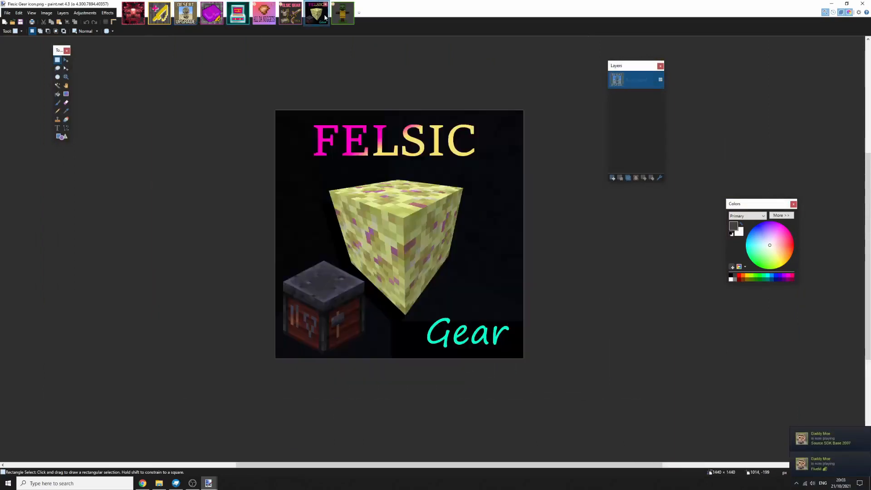
left_click(343, 13)
left_click(325, 25)
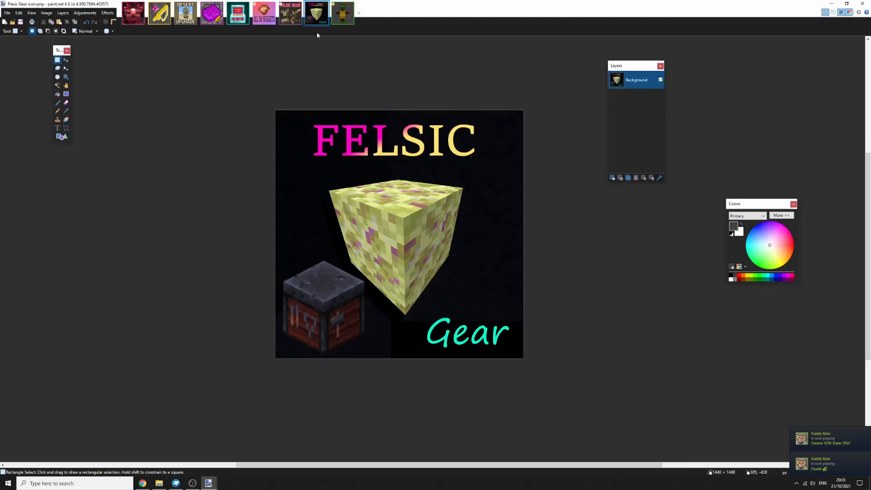
key("ctrl+shift+Tab")
left_click(337, 20)
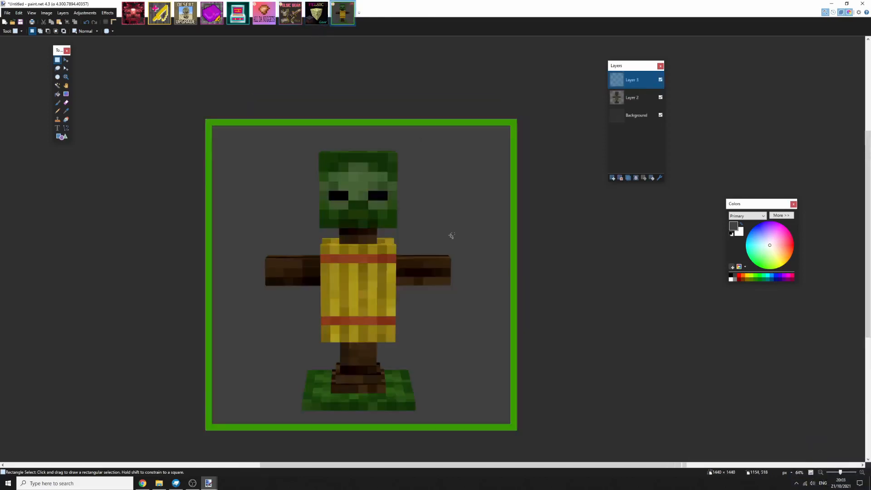
Check the spacing around the dummy with temporary rectangle selections, and make Layer 2 the active layer
scroll(449, 236, "down", 2)
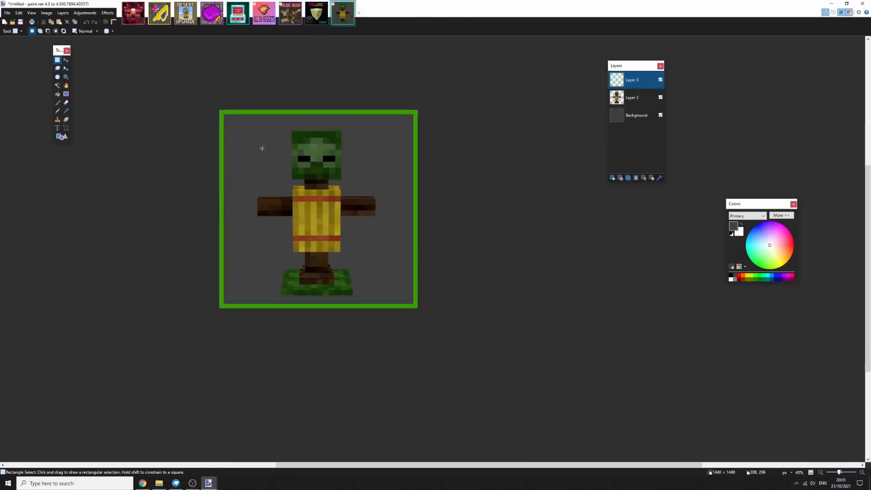
mouse_move(249, 136)
left_mouse_down()
mouse_move(365, 291)
mouse_move(223, 123)
mouse_move(396, 304)
left_mouse_up()
left_click(261, 154)
left_click(380, 296)
left_click(628, 102)
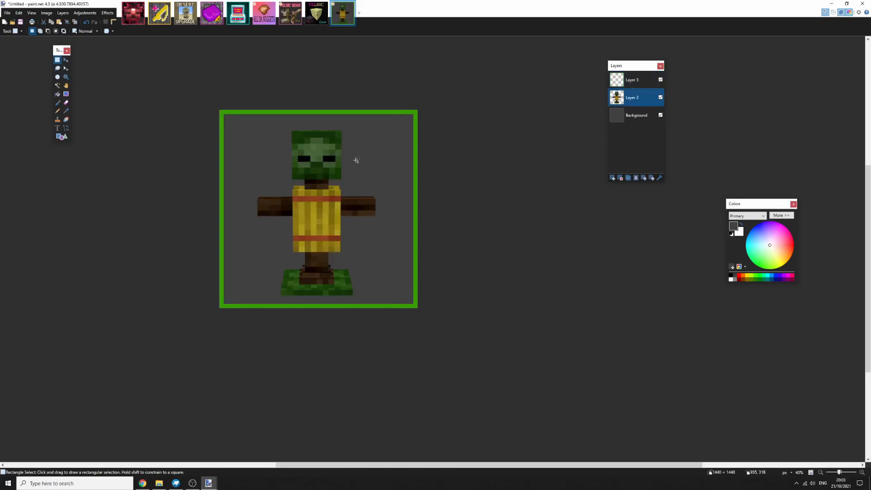
scroll(358, 163, "up", 5)
left_click_drag(361, 167, 412, 173)
scroll(411, 170, "down", 2)
left_click(630, 83)
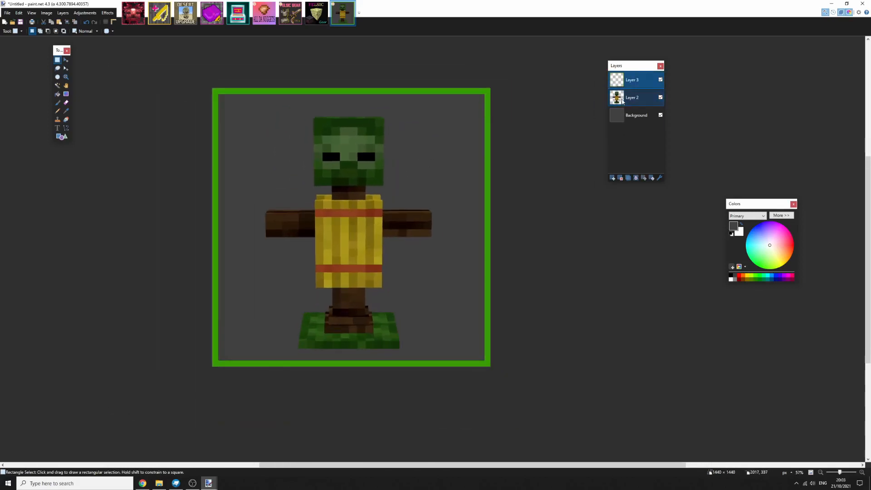
left_click(623, 101)
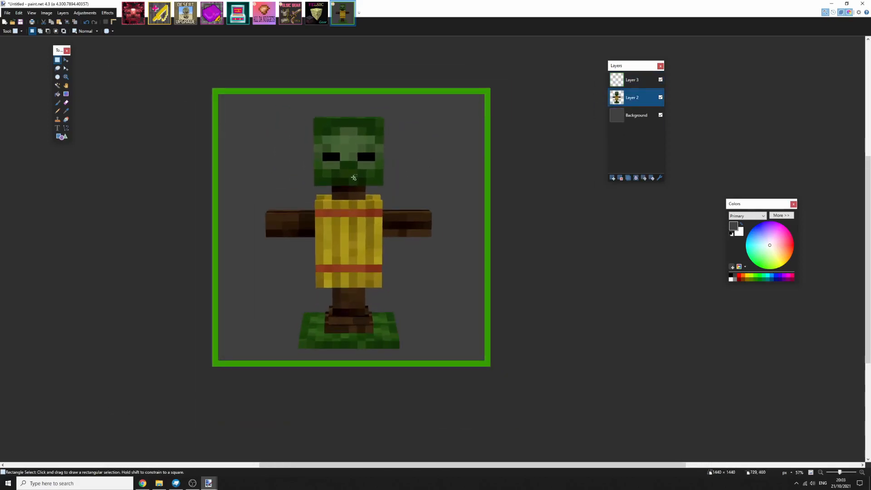
left_click(110, 13)
mouse_move(150, 81)
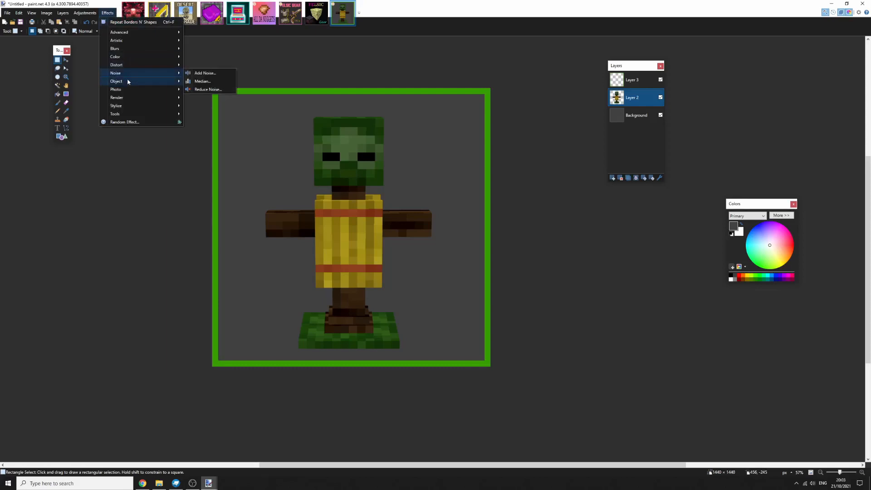
left_click(200, 82)
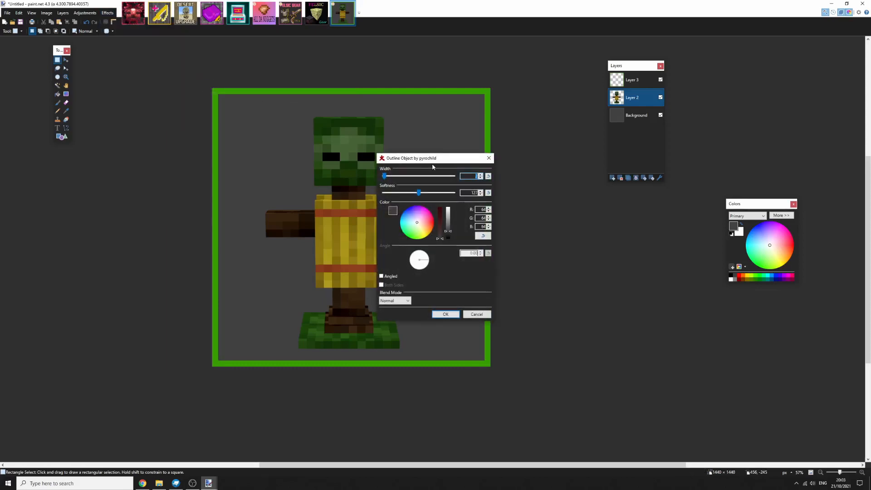
left_click_drag(445, 164, 531, 169)
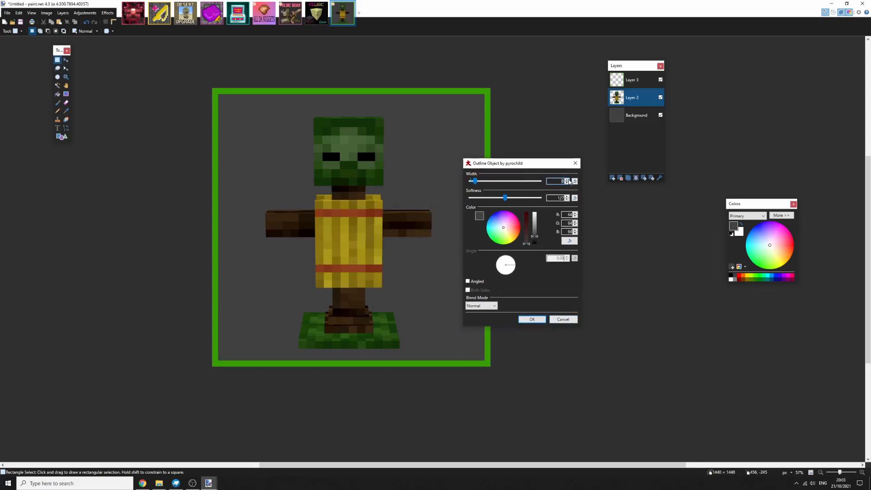
left_click(534, 319)
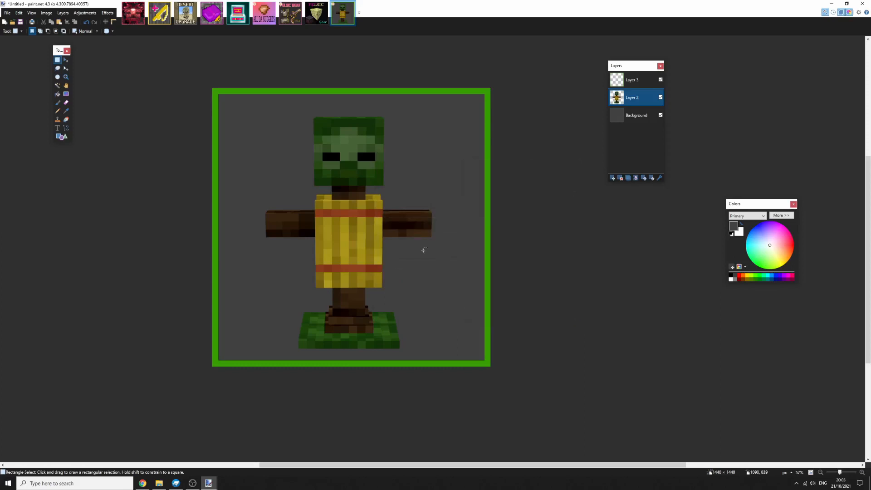
Outline the dummy on Layer 2 with the Outline Object effect, using black and a width of about 15
left_click(108, 13)
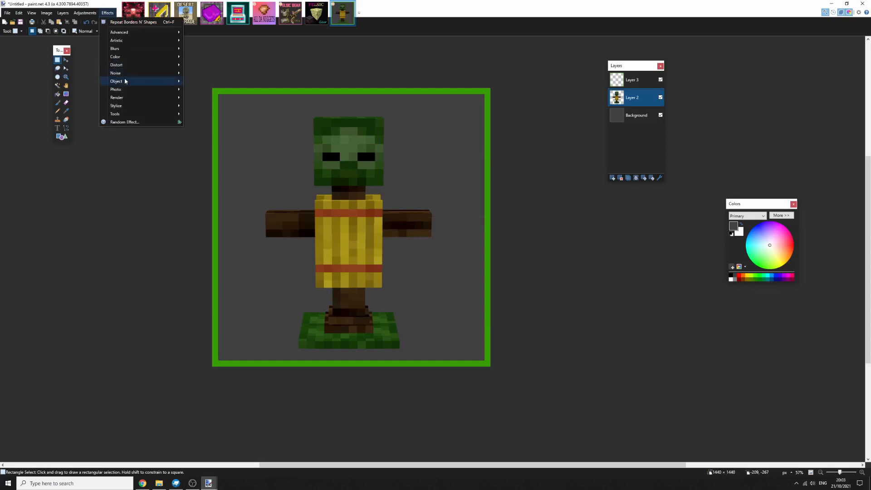
mouse_move(125, 77)
left_click(219, 78)
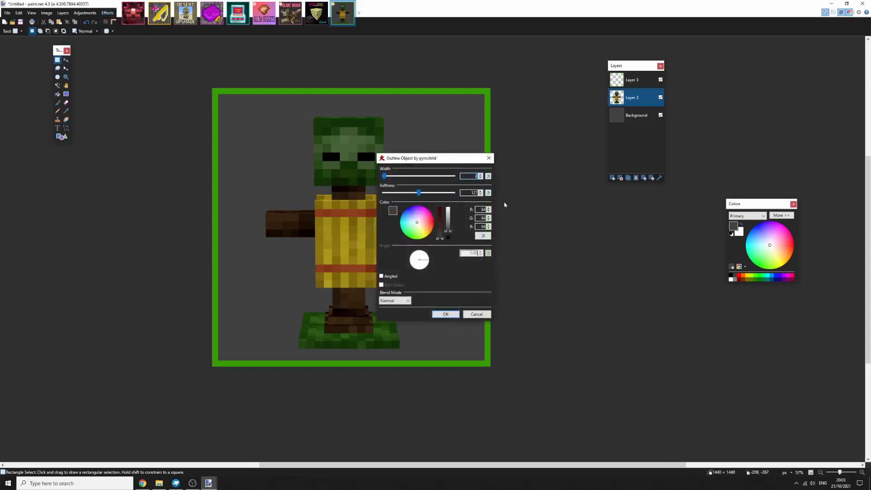
left_click(481, 175)
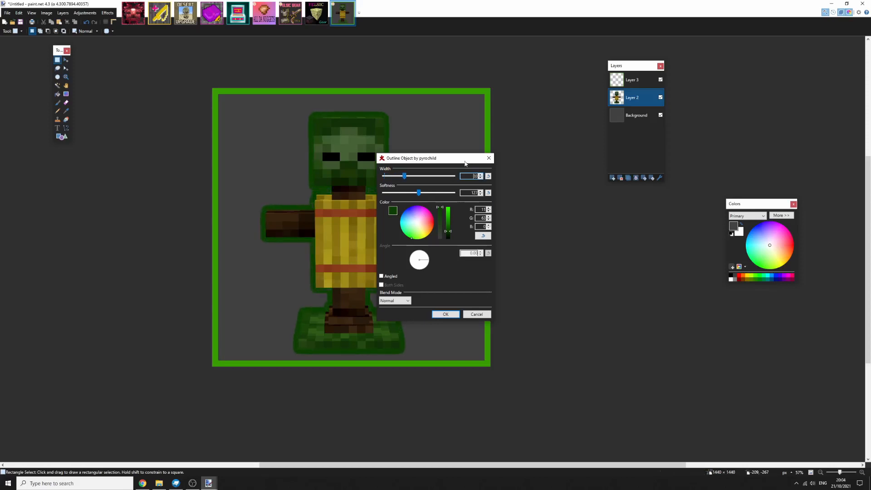
left_click_drag(465, 160, 596, 154)
mouse_move(553, 229)
left_mouse_down()
mouse_move(549, 221)
mouse_move(582, 203)
mouse_move(579, 233)
left_mouse_up()
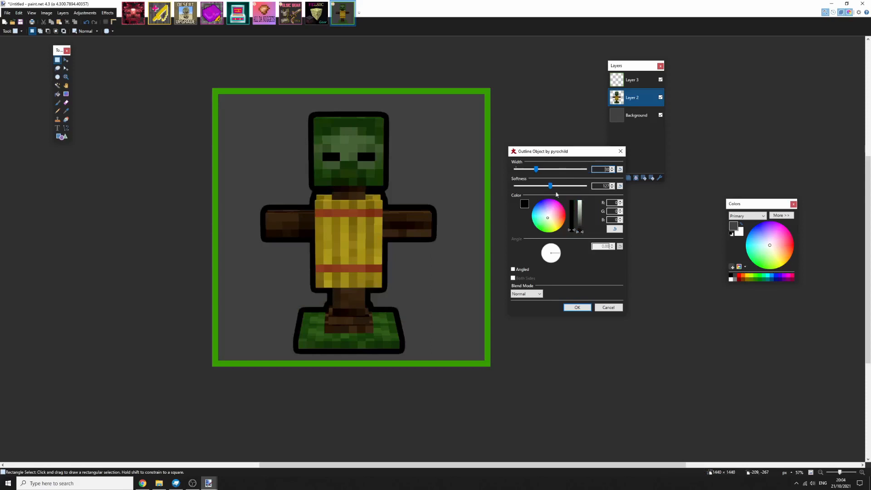
left_click(612, 171)
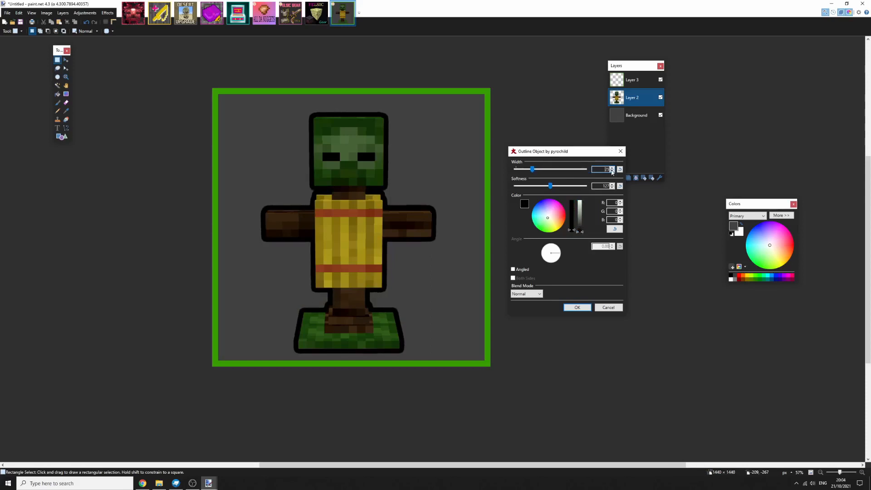
left_click(612, 171)
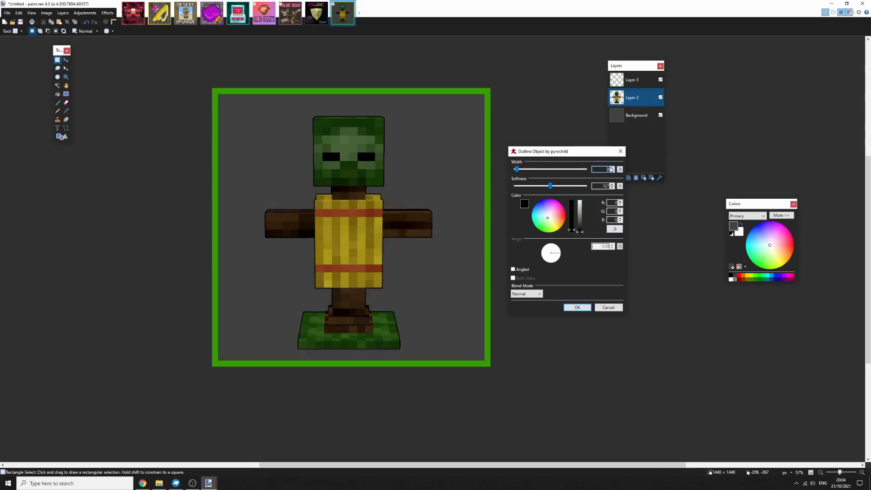
left_click(611, 168)
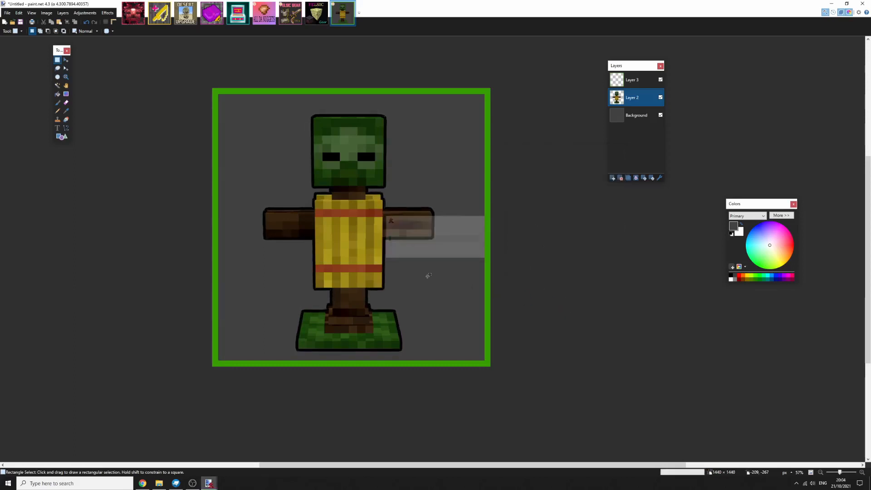
Examine the outlined dummy against the grey background and green border at several magnifications
scroll(408, 263, "down", 5)
scroll(399, 256, "up", 2)
scroll(399, 257, "up", 3)
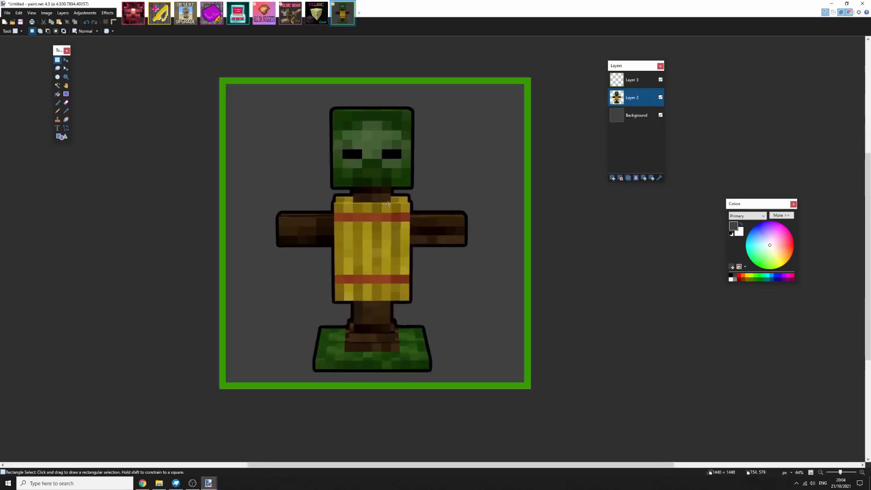
scroll(390, 209, "down", 1)
scroll(391, 209, "up", 6)
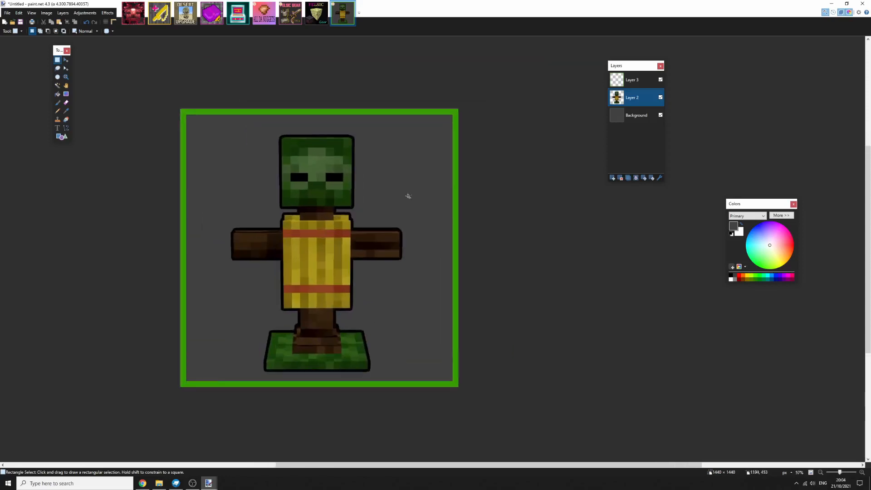
scroll(353, 219, "down", 7)
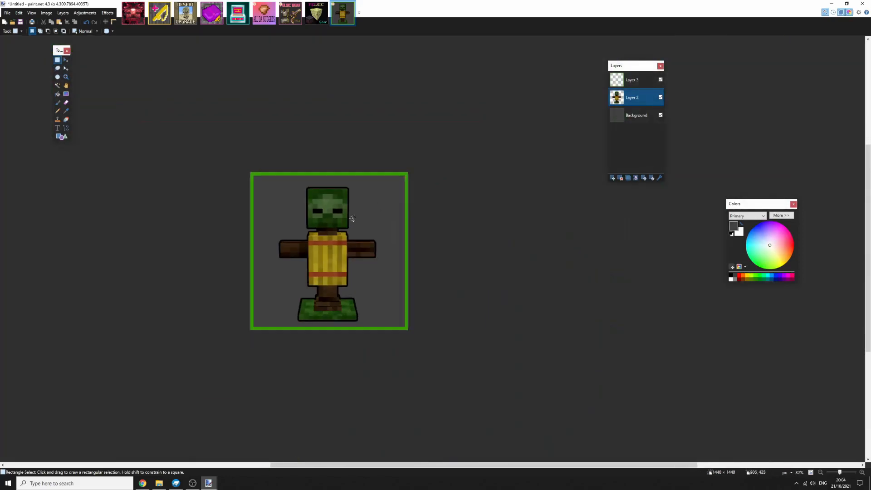
Make Layer 3 active and try a rectangular selection of about 175 × 158 px at the canvas's upper-right corner
left_click(639, 86)
scroll(333, 193, "down", 3)
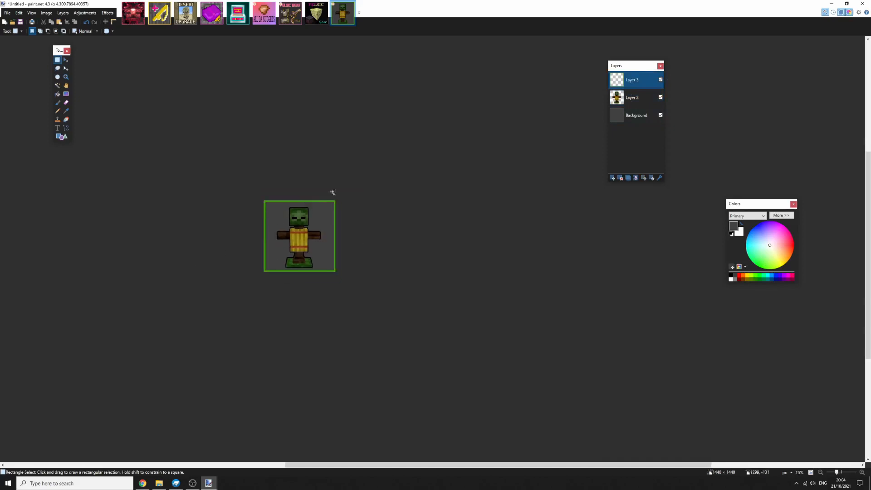
scroll(333, 192, "up", 5)
left_click_drag(352, 189, 308, 272)
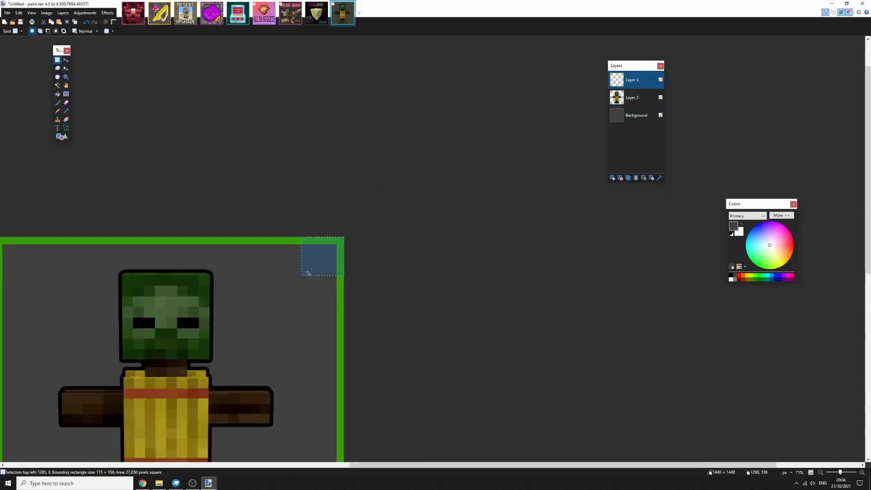
scroll(420, 224, "down", 2)
left_click(429, 220)
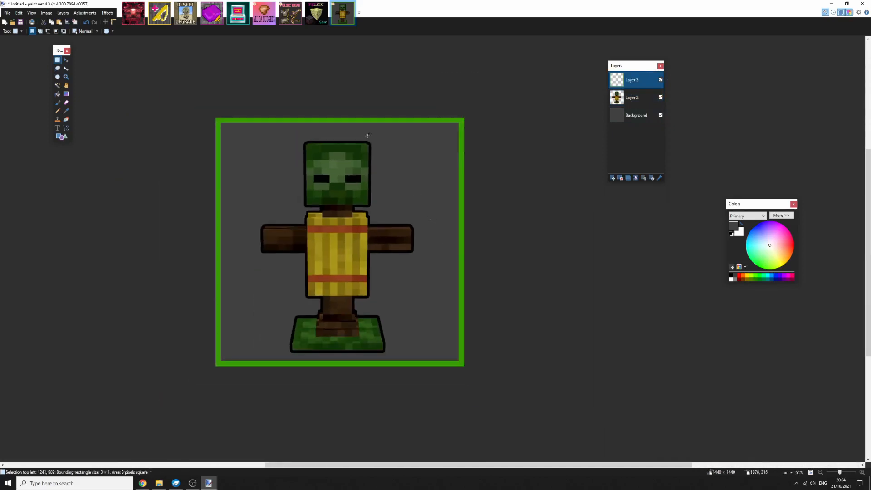
Try to reapply the solid green rectangle border on Layer 3 with Borders N' Shapes
left_click(109, 14)
mouse_move(137, 89)
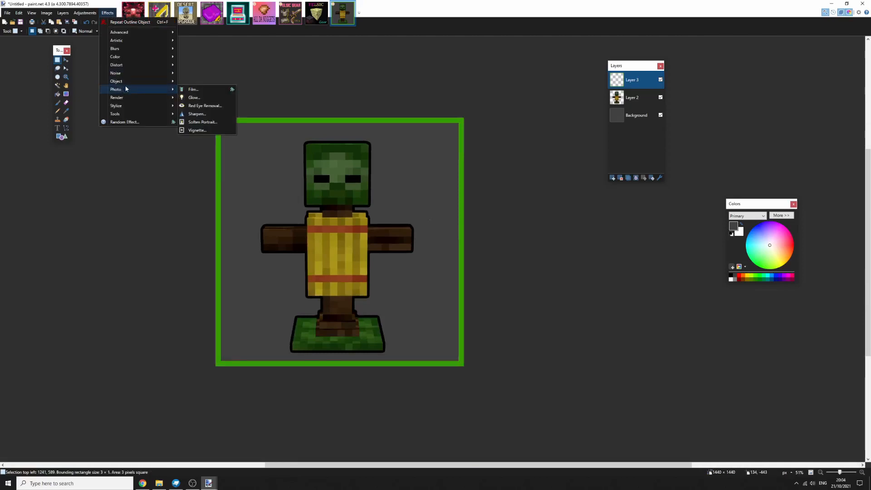
left_click(196, 93)
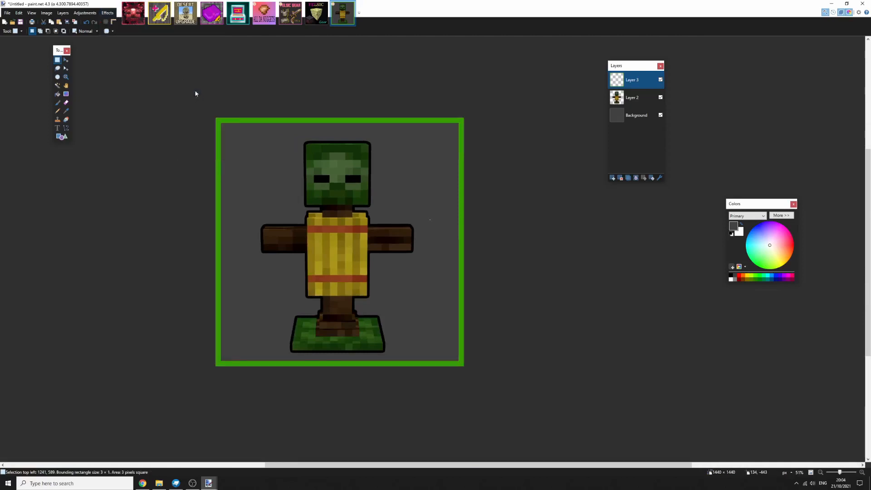
left_click(481, 155)
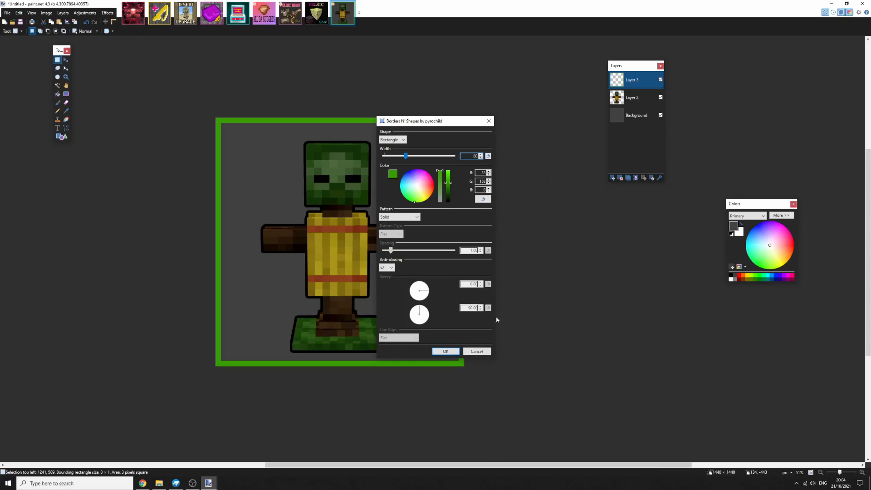
left_click(446, 351)
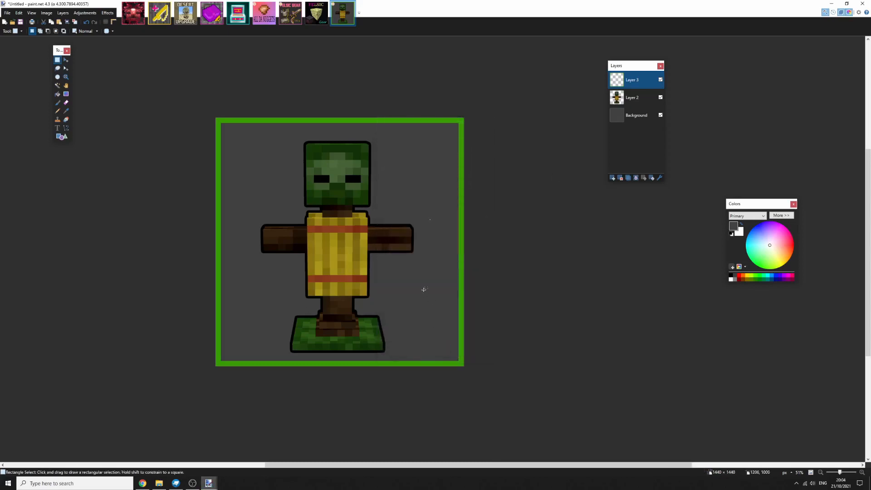
left_click(107, 14)
mouse_move(127, 81)
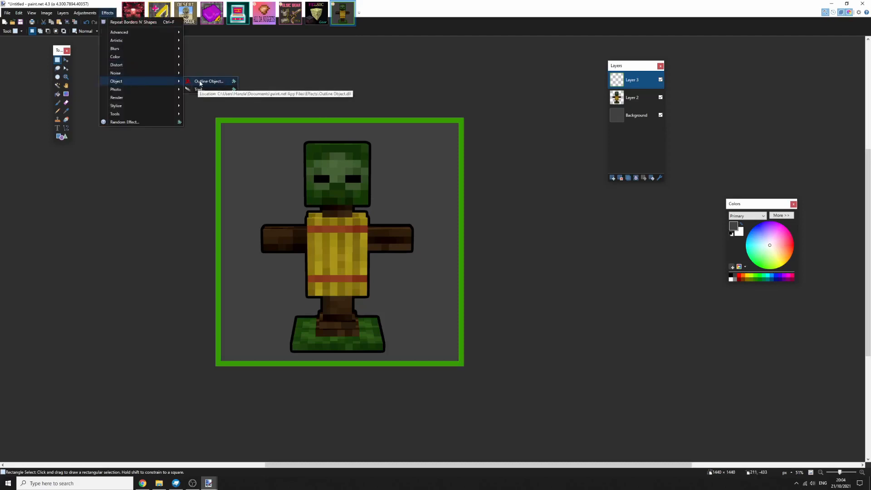
left_click(202, 82)
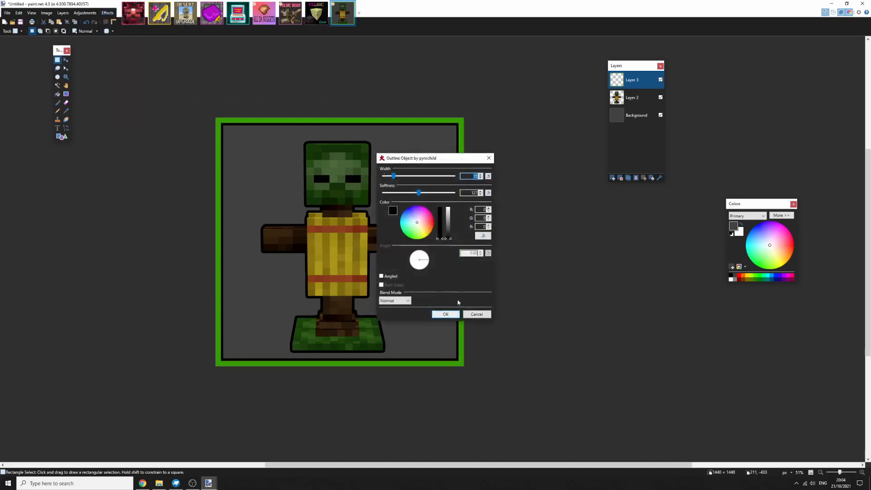
left_click(484, 315)
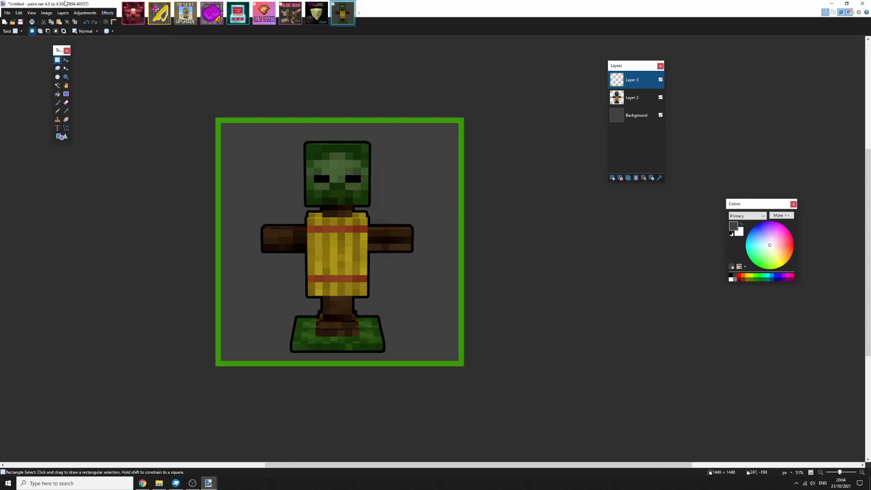
Apply a solid green rectangle border about 60 px wide to Layer 3 with Borders N' Shapes
left_click(108, 12)
left_click(315, 167)
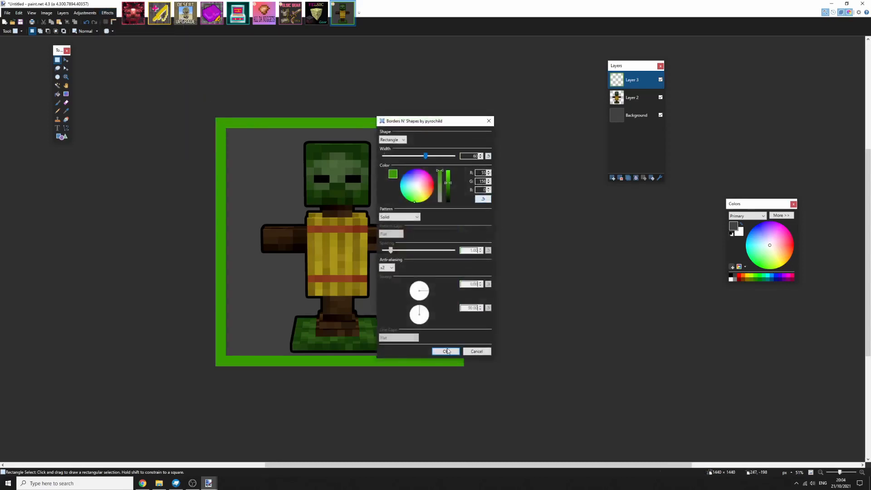
left_click(448, 351)
scroll(394, 281, "down", 5)
scroll(388, 260, "up", 7)
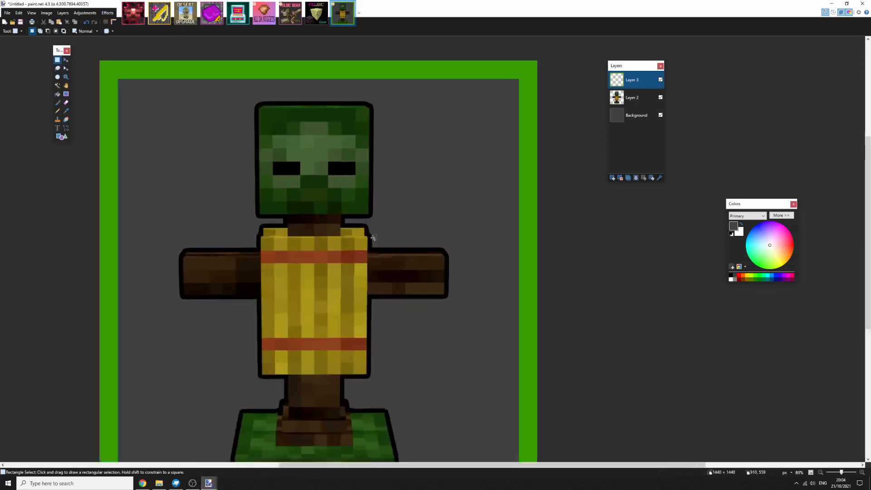
scroll(373, 229, "down", 4)
Roughen the green border on Layer 3 with the Crystalize effect, using a cell size of about 77
left_click(111, 13)
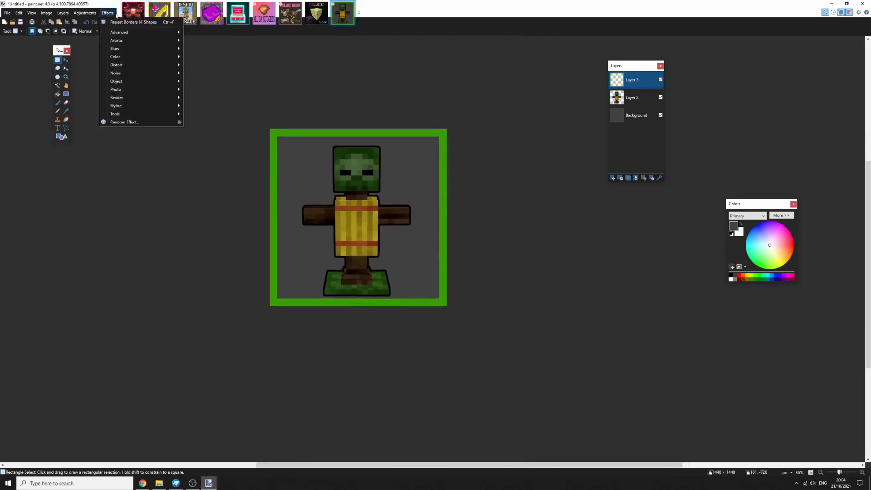
mouse_move(149, 64)
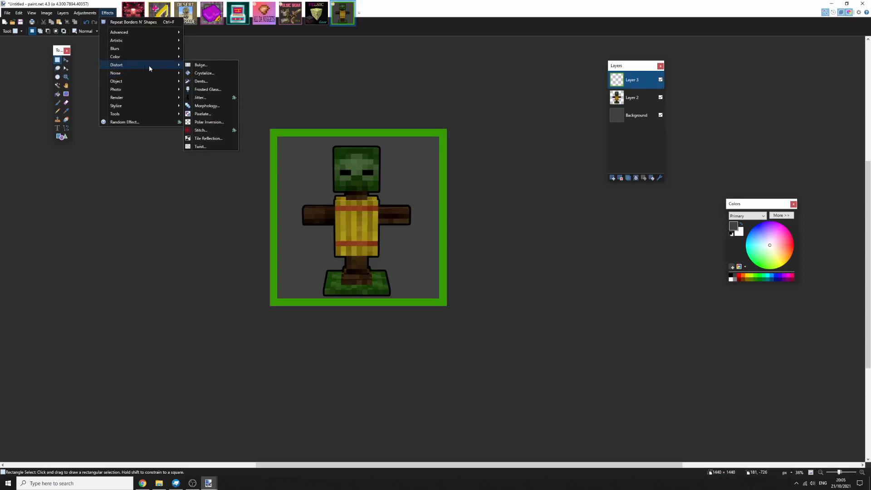
left_click(199, 74)
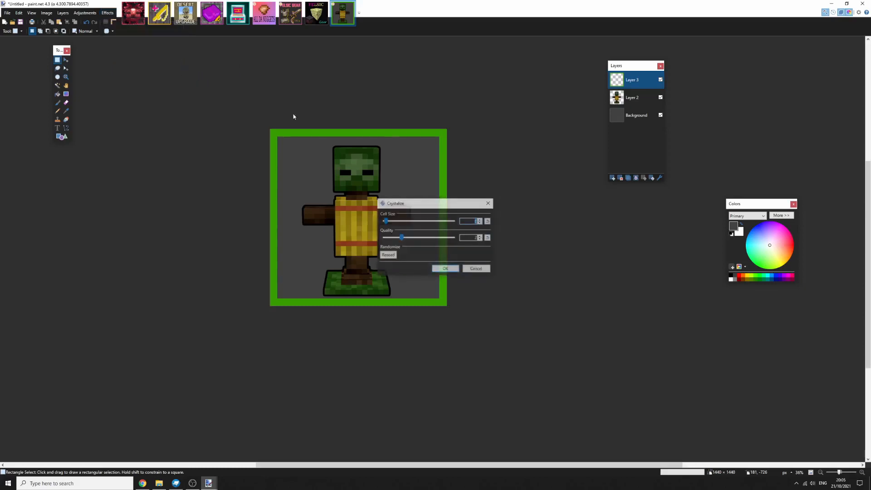
left_click(481, 219)
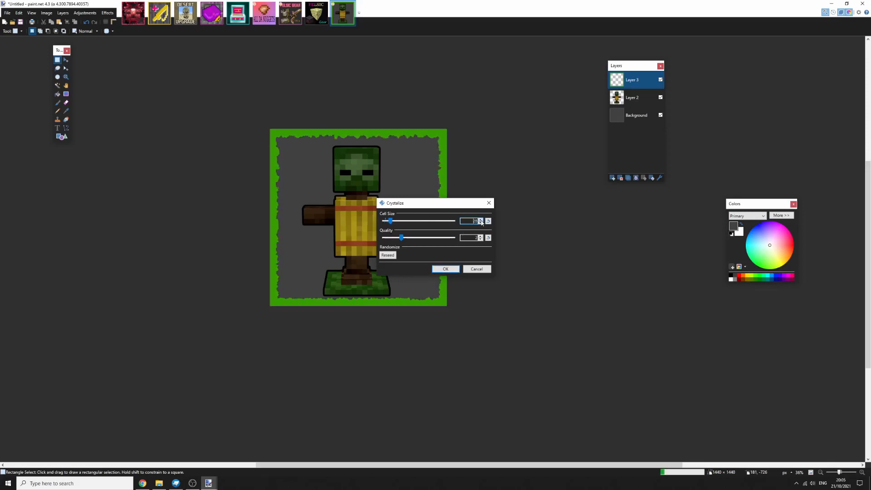
left_click(481, 222)
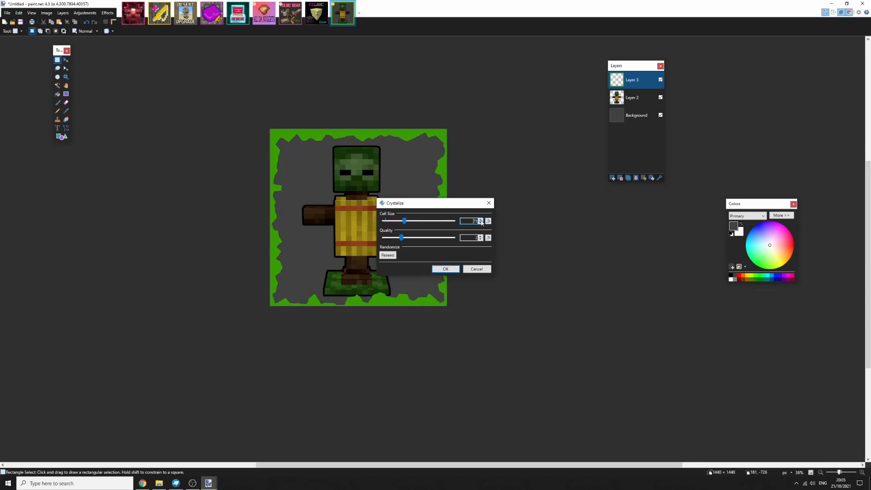
left_click_drag(432, 205, 509, 201)
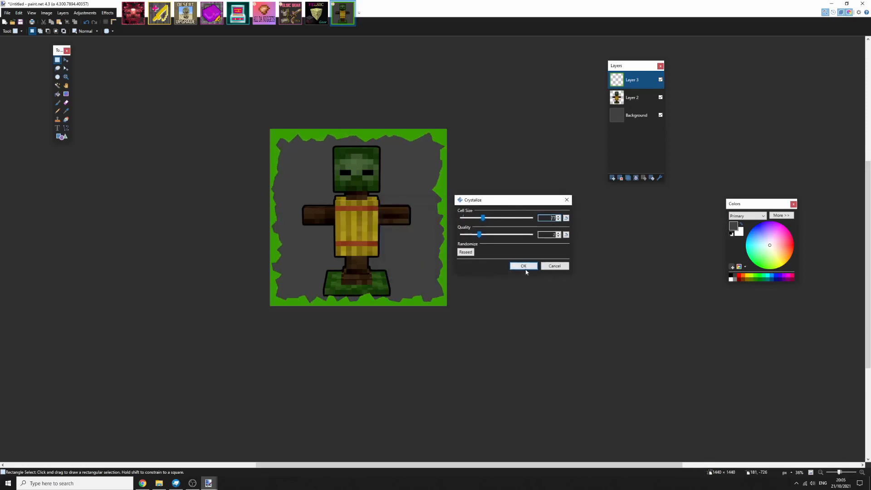
left_click(525, 266)
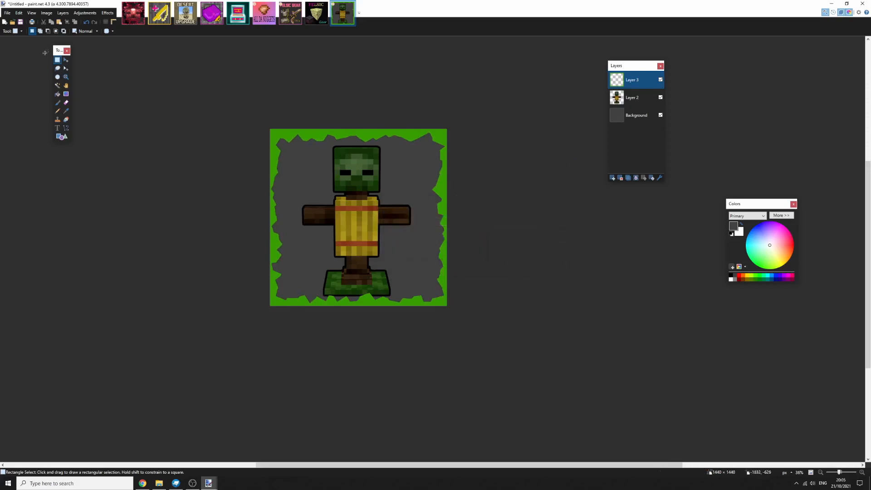
scroll(374, 257, "up", 5)
scroll(347, 288, "down", 3)
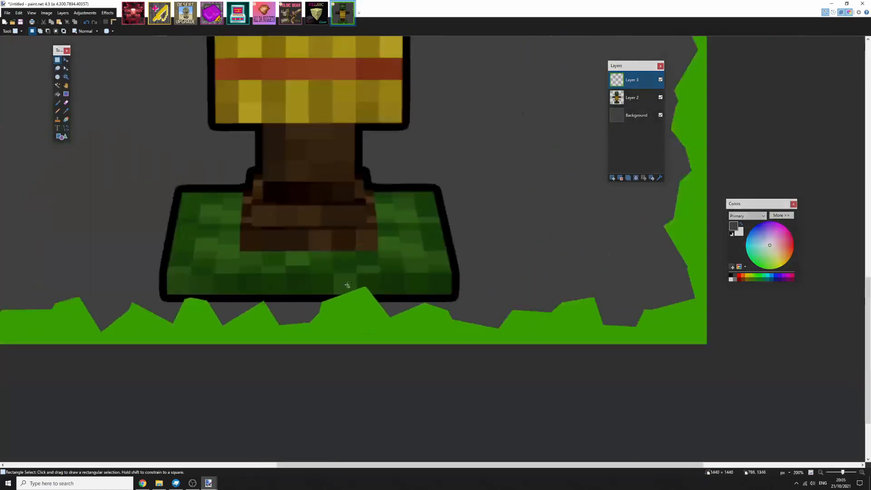
Scale the dummy on Layer 2 down to a 1337 × 1315 px bounding size and centre it inside the jagged border
left_click(627, 99)
scroll(461, 266, "down", 4)
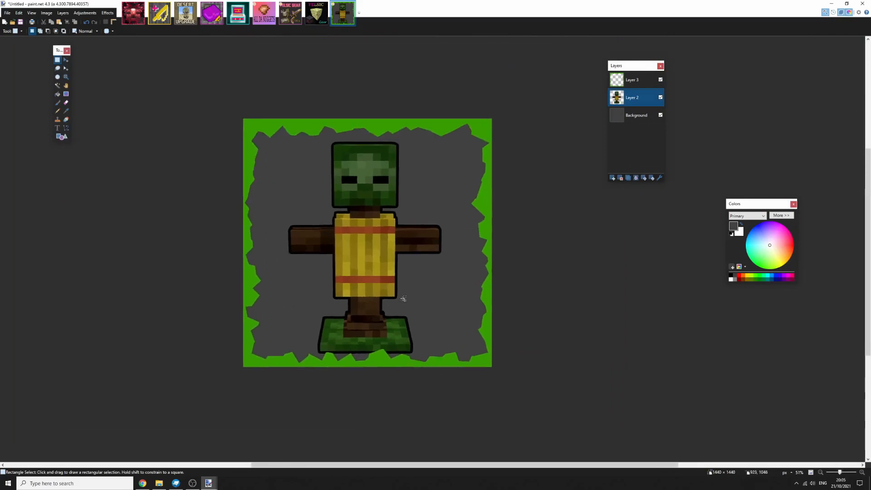
left_click(65, 60)
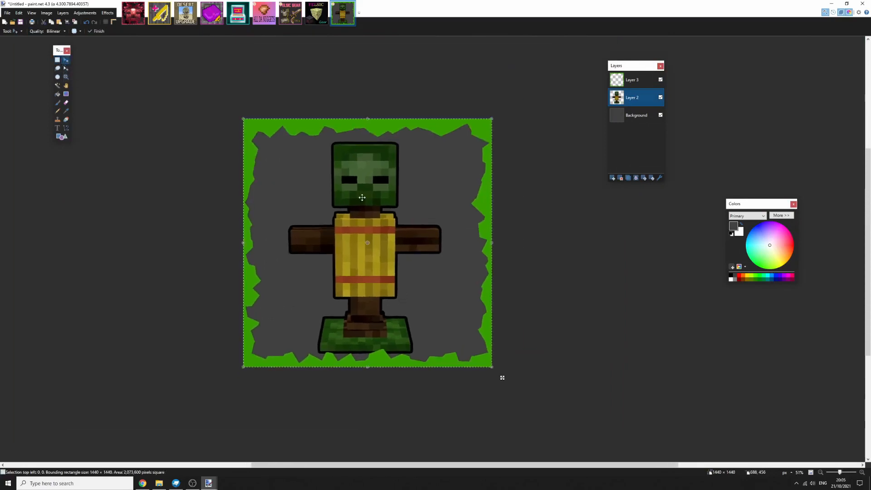
mouse_move(491, 367)
left_mouse_down()
mouse_move(452, 336)
mouse_move(471, 358)
mouse_move(496, 361)
left_mouse_up()
left_click_drag(439, 328, 413, 316)
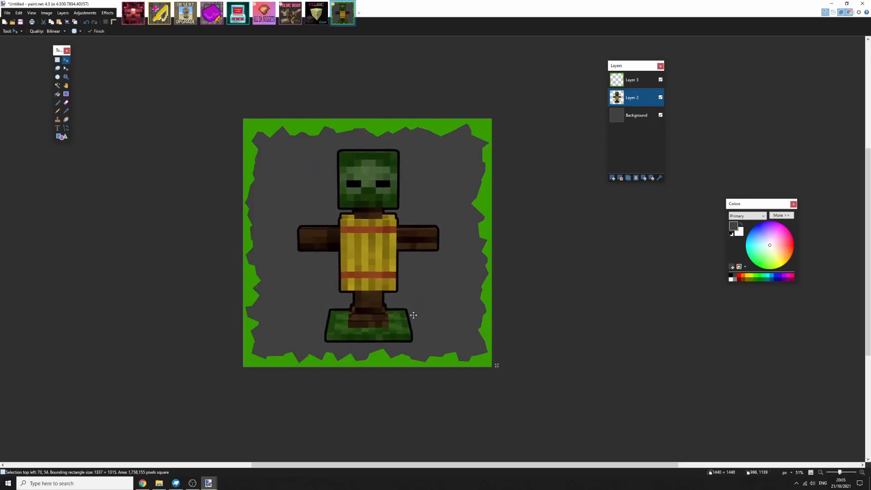
left_click(58, 60)
left_click(406, 241)
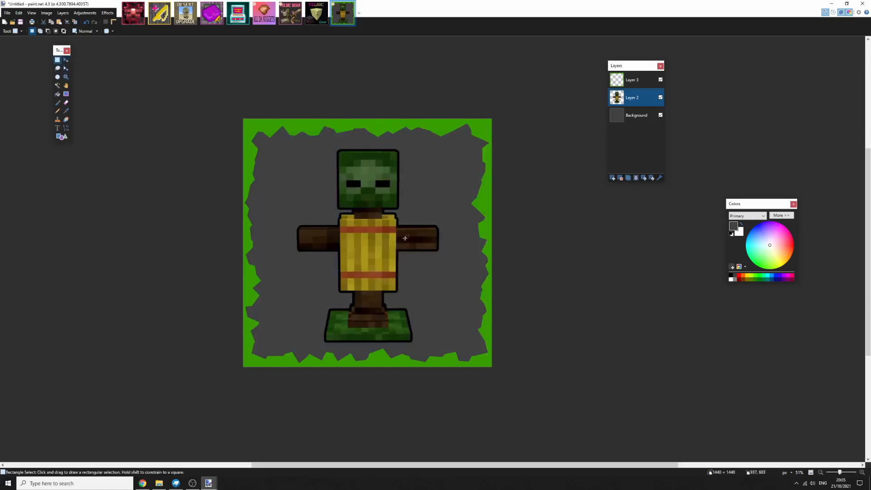
scroll(411, 259, "down", 4)
scroll(417, 274, "down", 2)
scroll(393, 226, "up", 4)
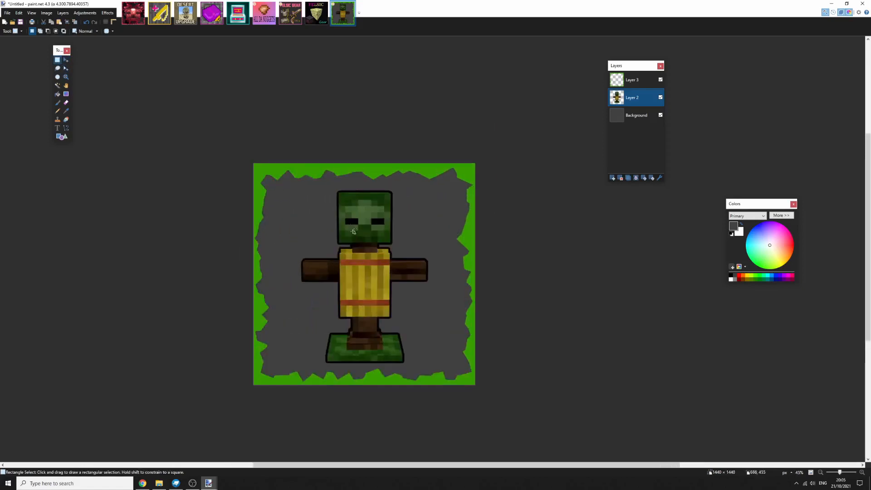
scroll(471, 207, "up", 2)
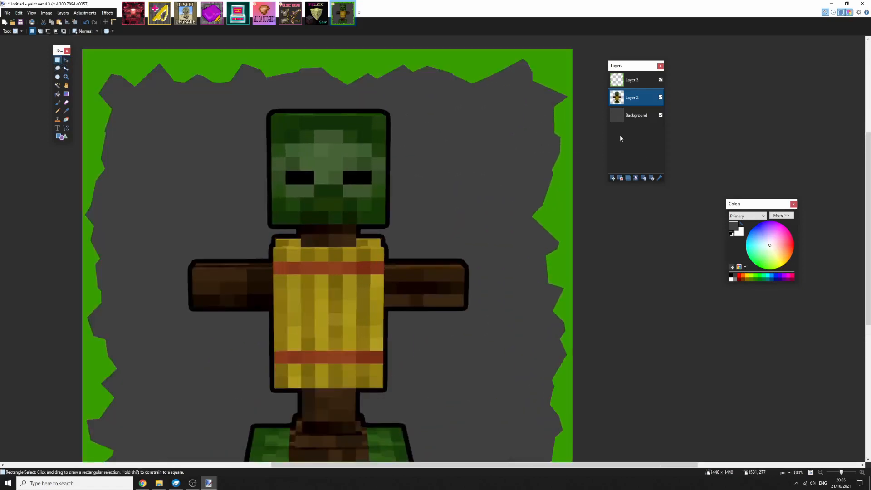
scroll(251, 167, "down", 3)
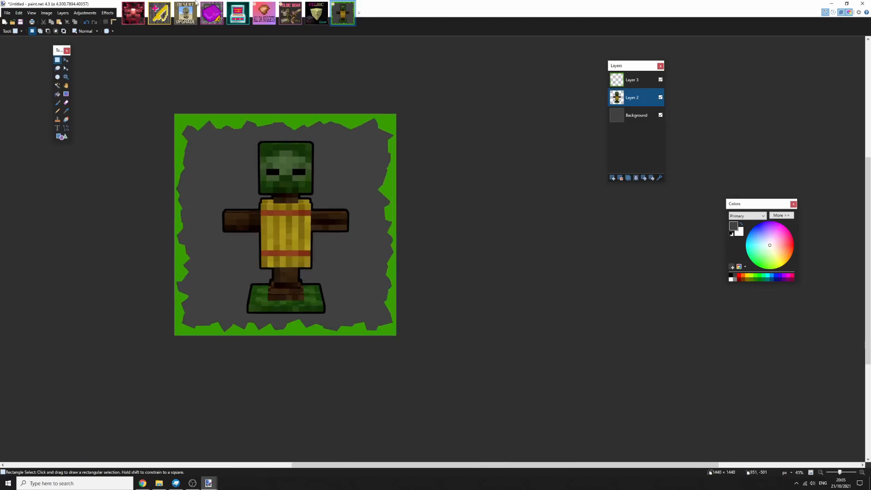
Apply the Glow effect to the dummy on Layer 2 with radius 20, brightness about -38 and contrast about 18
left_click(102, 15)
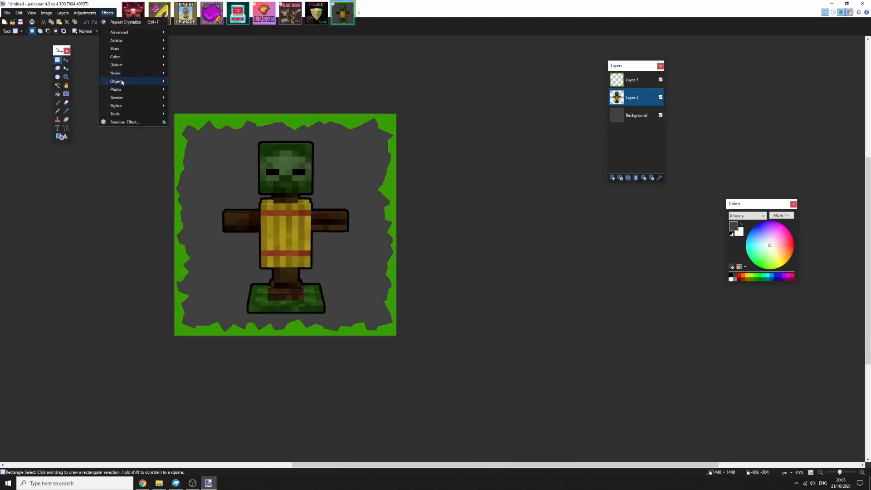
mouse_move(130, 93)
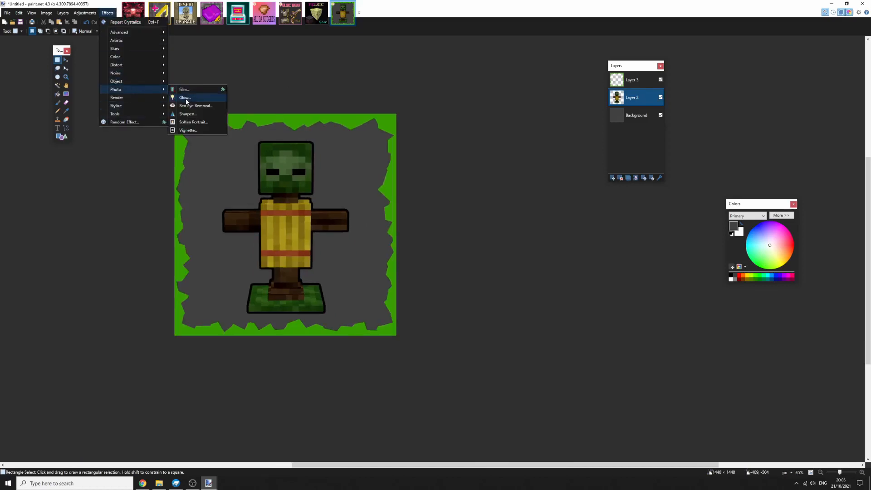
left_click(185, 98)
left_click_drag(426, 224, 505, 225)
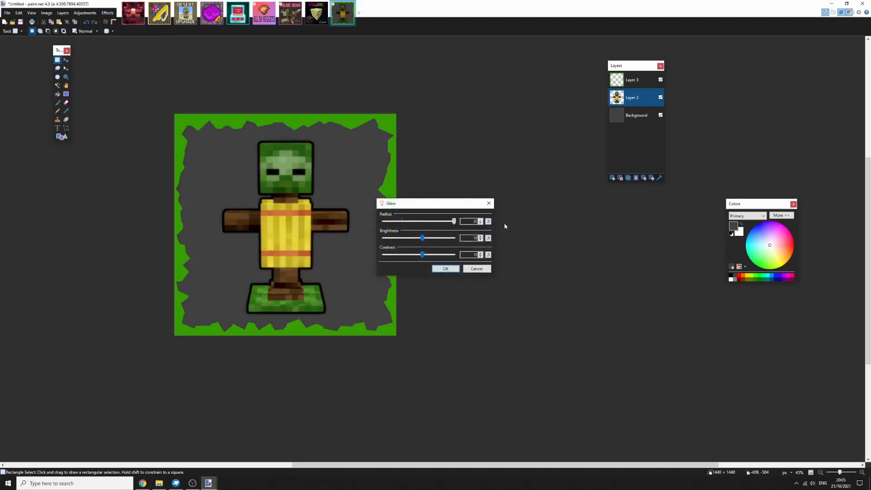
left_click_drag(422, 238, 428, 258)
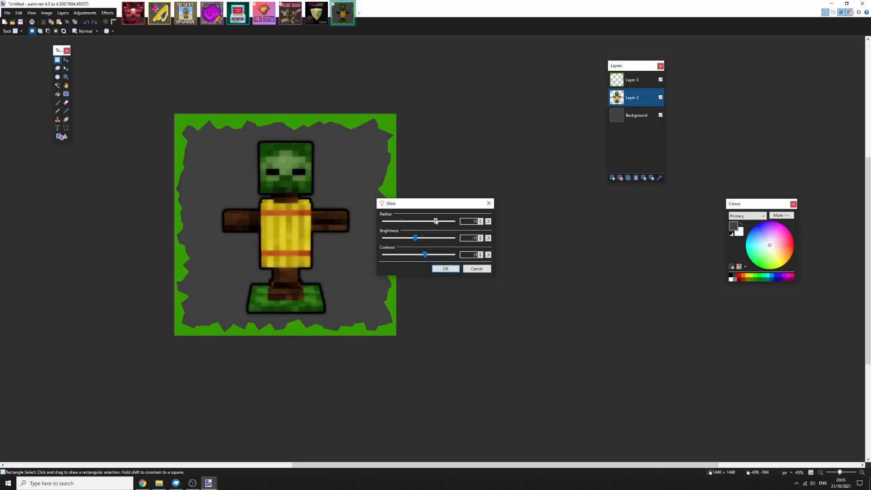
left_click_drag(414, 240, 452, 223)
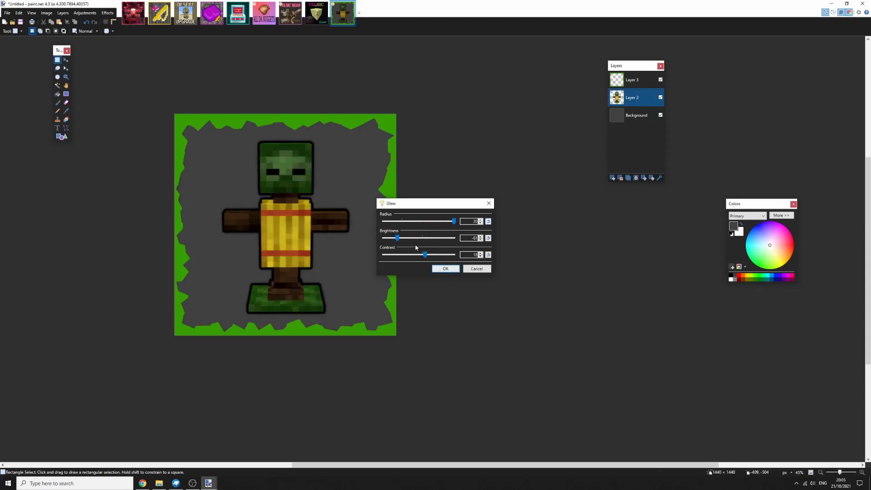
left_click_drag(398, 238, 404, 237)
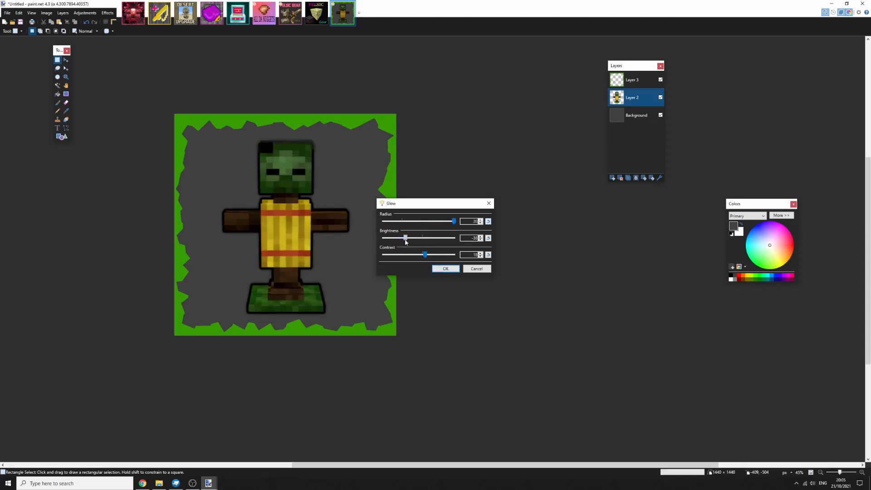
left_click(445, 269)
scroll(290, 209, "up", 5)
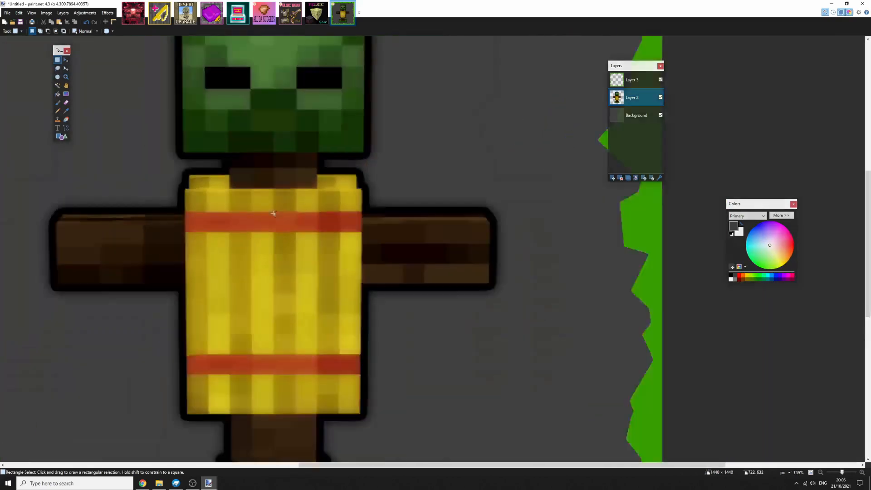
scroll(274, 214, "down", 10)
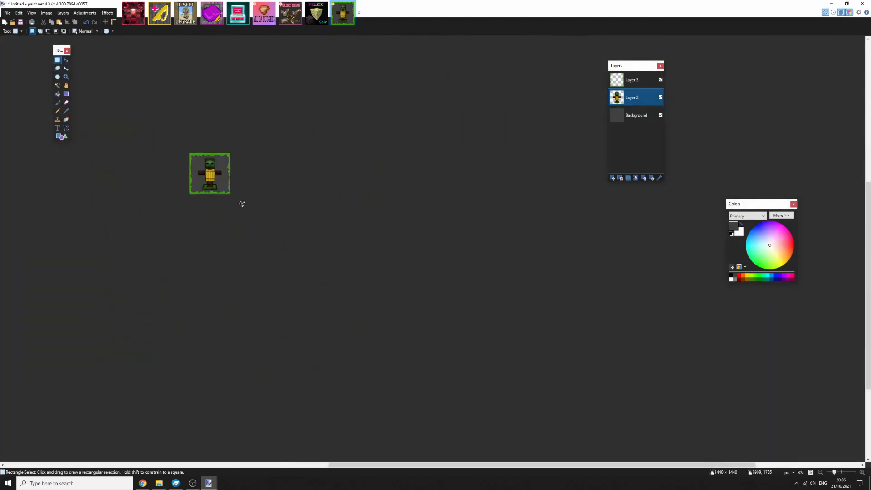
scroll(241, 203, "up", 6)
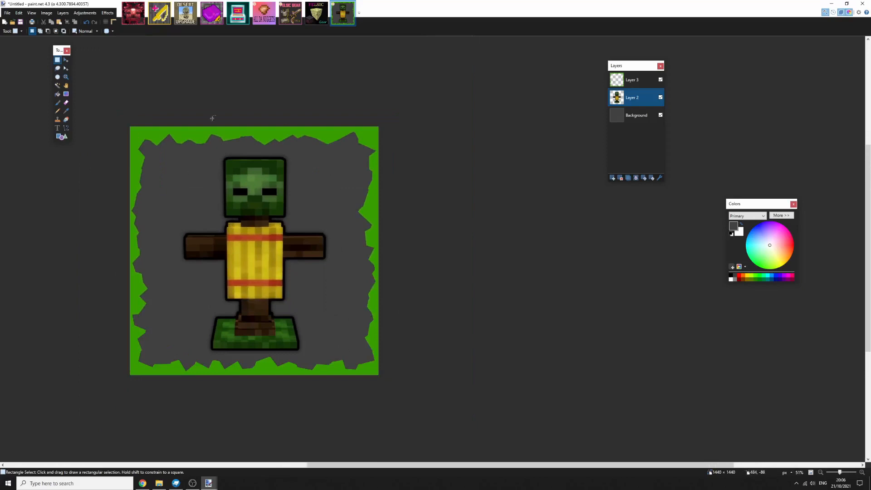
Add a new layer and place it between Layer 2 and the Background
left_click(613, 178)
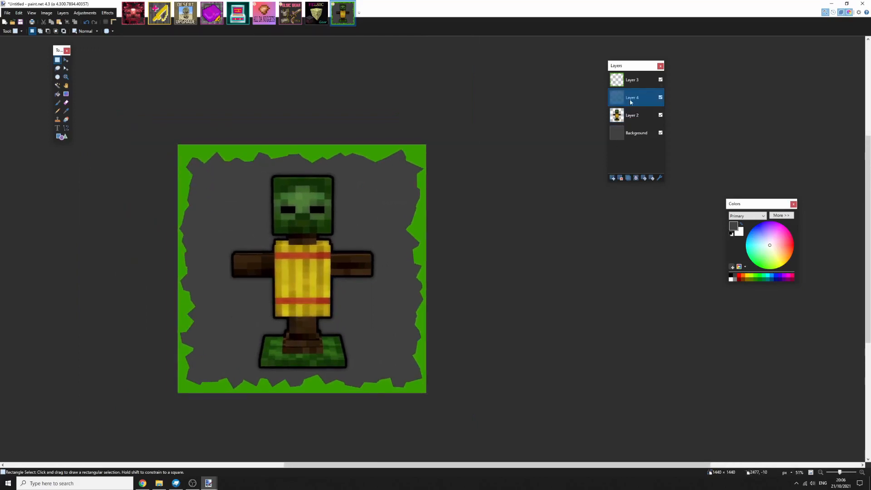
left_click_drag(631, 103, 631, 116)
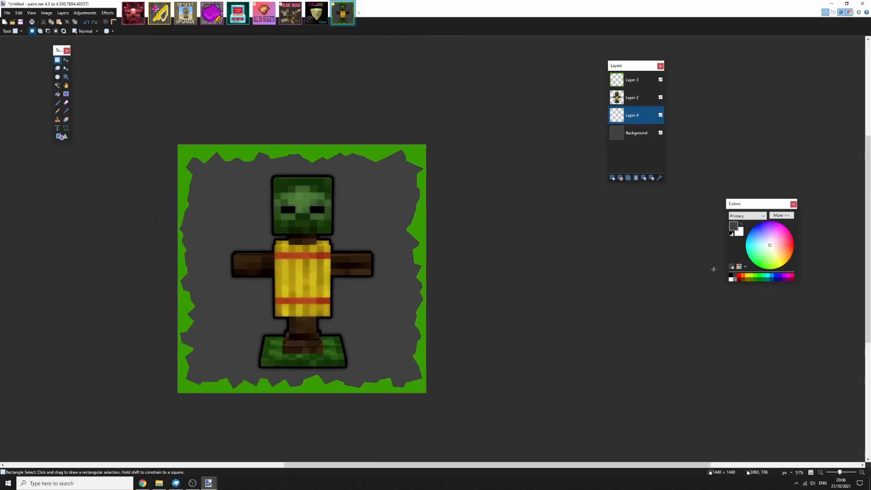
Choose shades of green for the primary and secondary colours, with hex 008E00 as the primary
left_click_drag(775, 201, 529, 87)
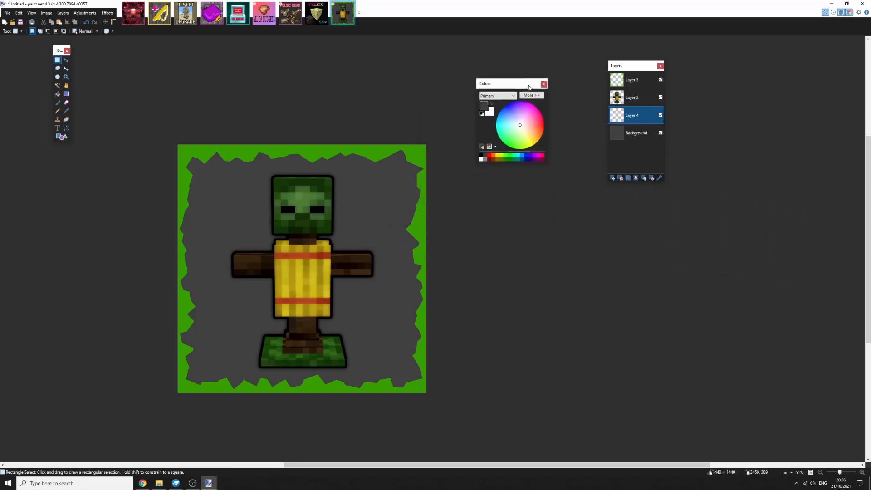
left_click(533, 95)
left_click(502, 141)
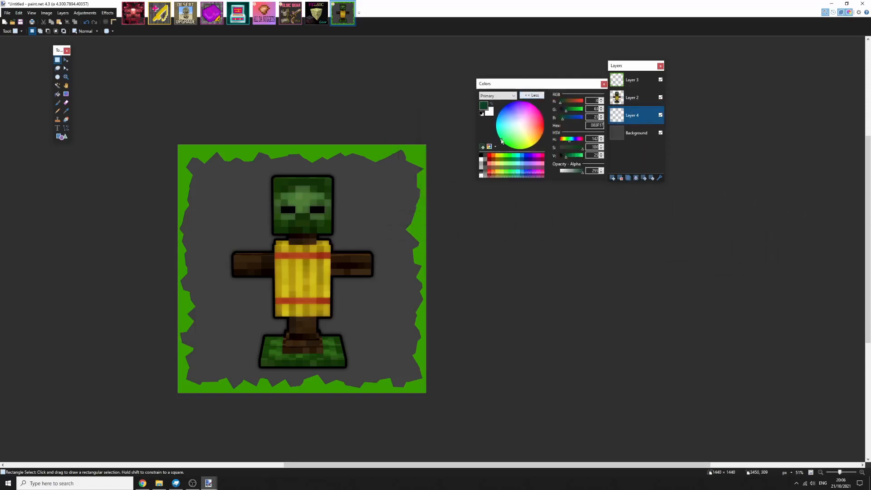
left_click_drag(566, 156, 574, 158)
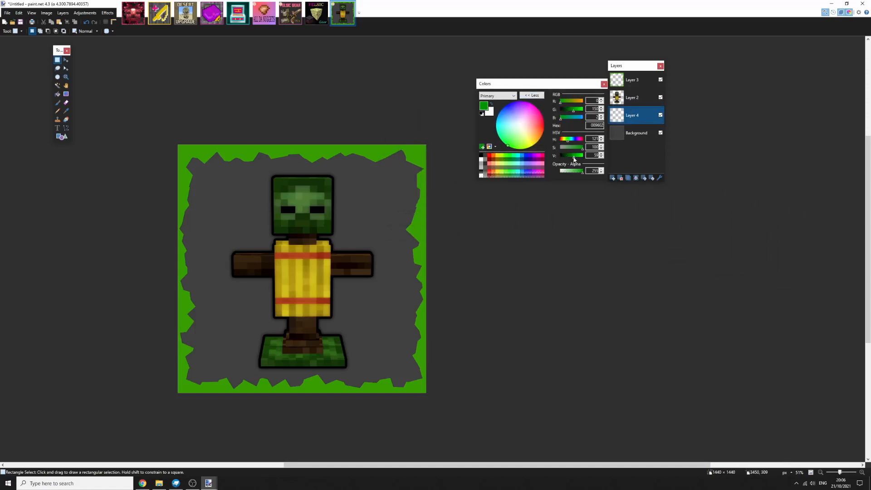
left_click(492, 105)
left_click_drag(512, 138, 516, 160)
mouse_move(578, 160)
left_mouse_down()
mouse_move(564, 158)
mouse_move(572, 157)
left_mouse_up()
left_click(492, 104)
left_click_drag(508, 86, 640, 145)
double_click(114, 5)
left_click(112, 14)
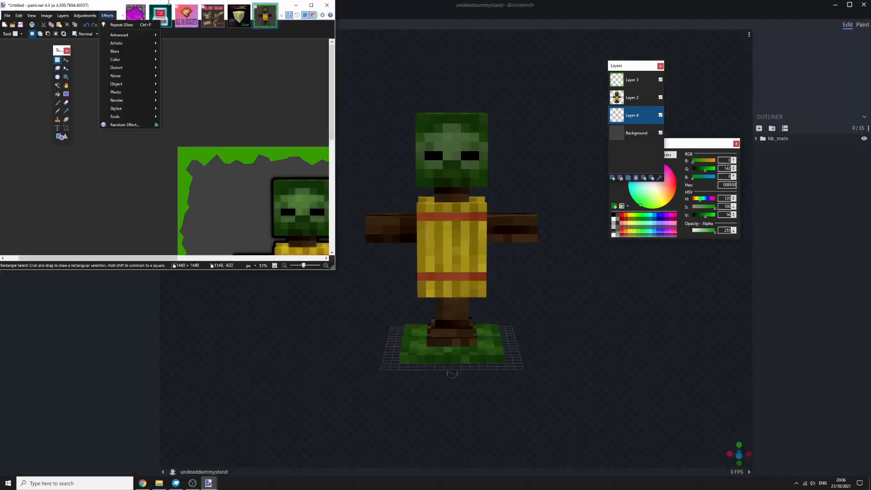
left_click(168, 1)
left_click(212, 17)
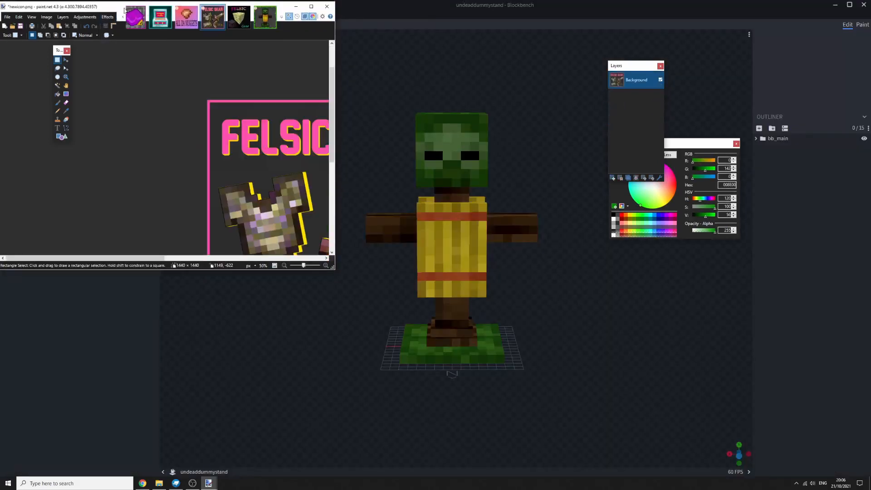
left_click(265, 18)
left_click(312, 7)
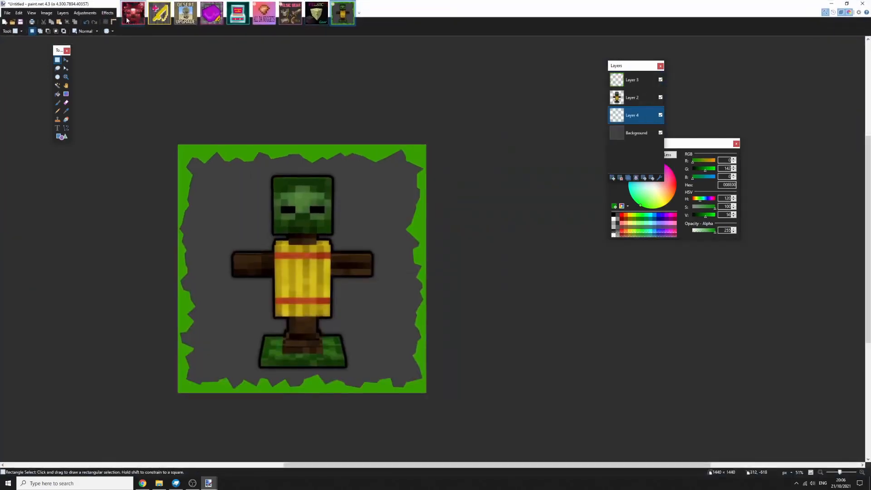
Start the Random Shape Fill effect on Layer 4 with Primary as the fill colour and Secondary as the outline colour
left_click(108, 12)
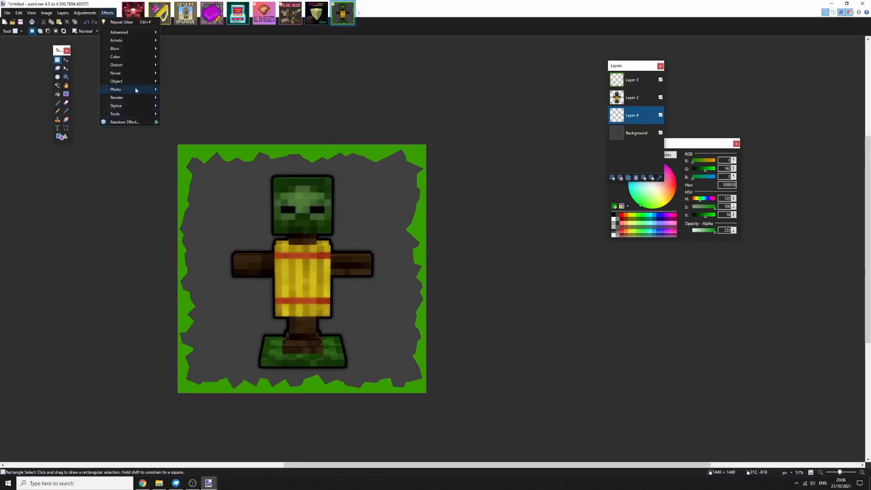
left_click(517, 173)
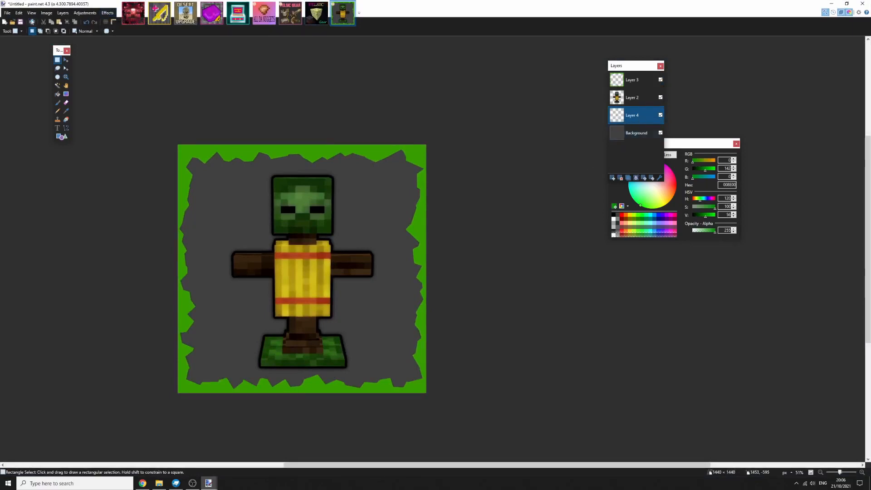
left_click(108, 12)
mouse_move(137, 85)
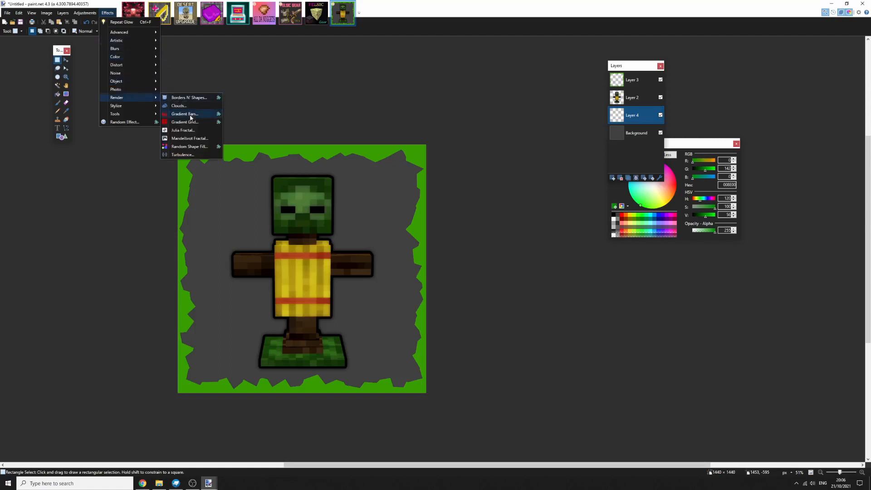
left_click(189, 147)
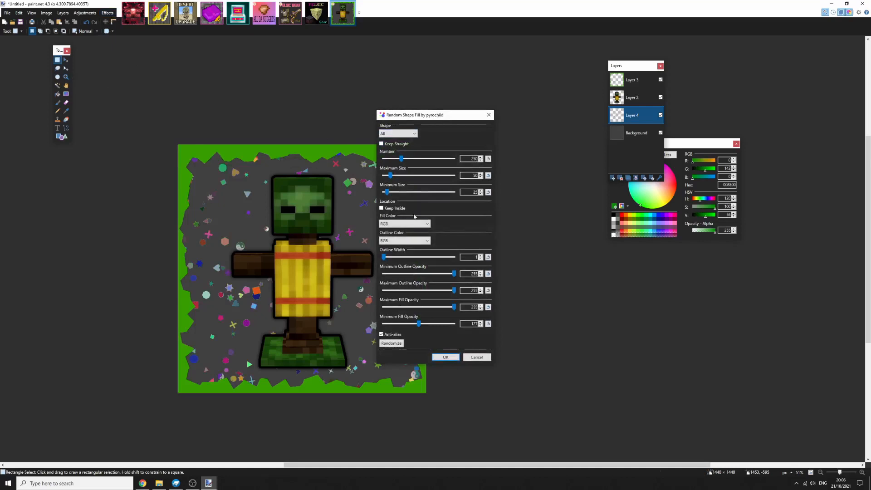
left_click(404, 224)
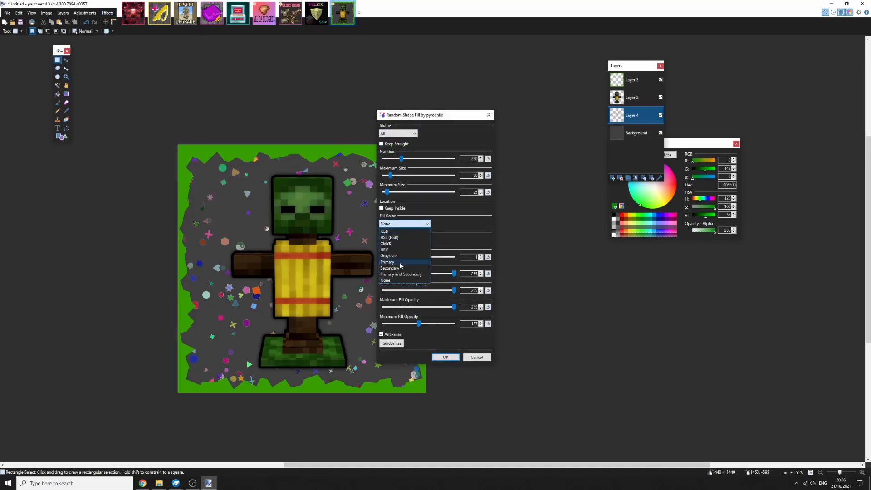
left_click(401, 262)
left_click(405, 240)
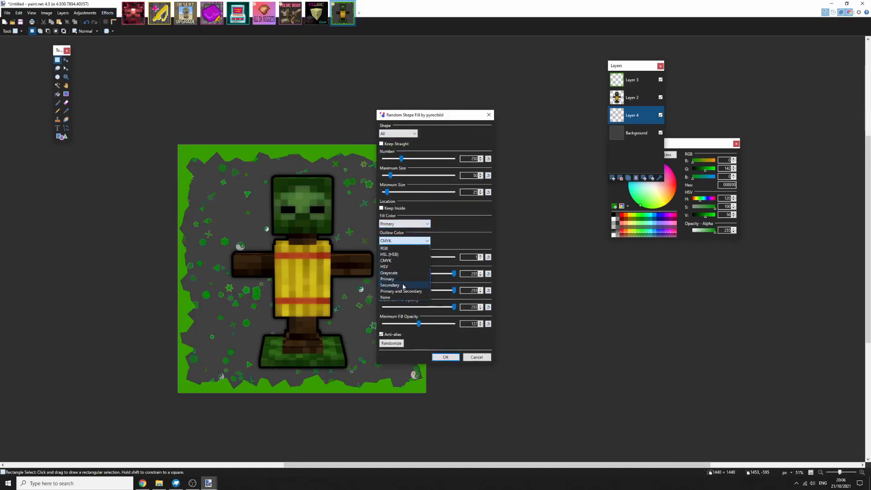
left_click(403, 285)
Set the random shapes to Triangles kept inside the canvas, raising their number to about 525 and both sizes to about 76
left_click(398, 133)
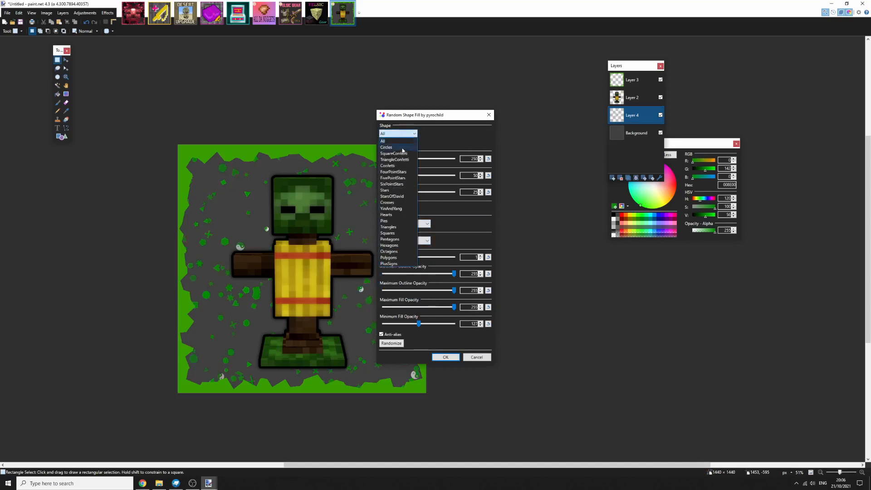
left_click(398, 227)
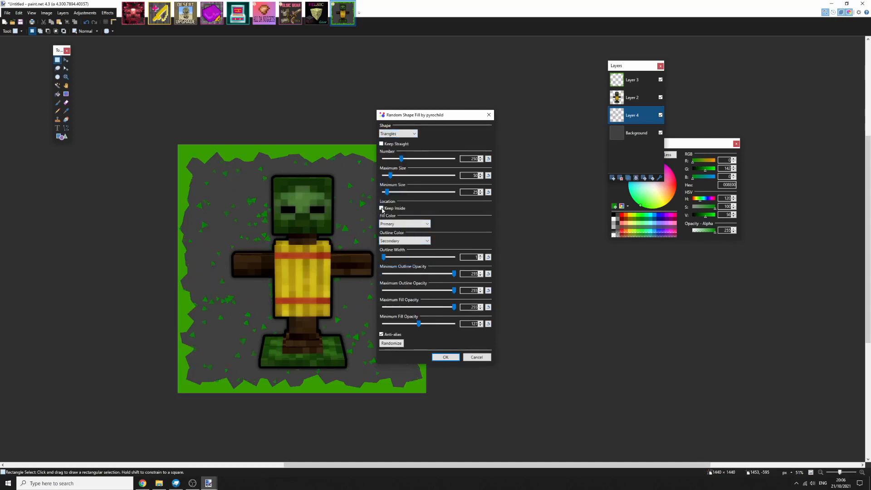
left_click(381, 208)
mouse_move(402, 158)
left_mouse_down()
mouse_move(434, 160)
mouse_move(417, 160)
left_mouse_up()
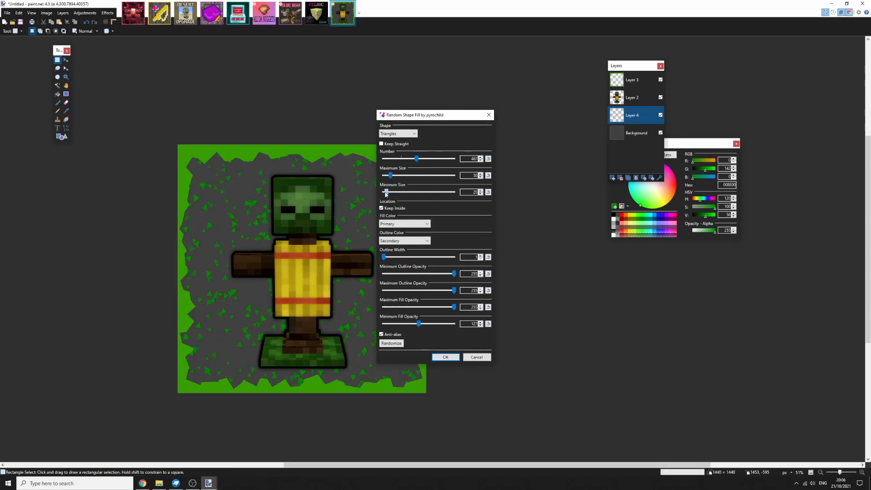
left_click_drag(387, 192, 399, 192)
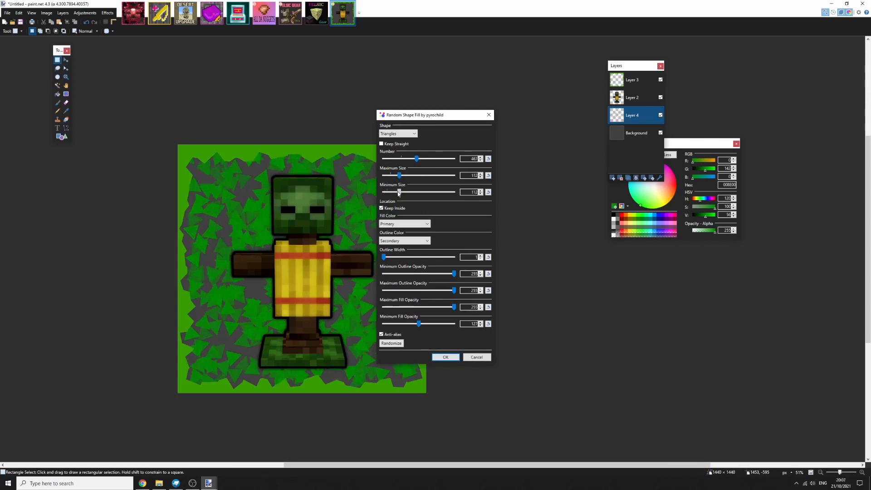
left_click(417, 159)
left_click_drag(400, 160, 420, 160)
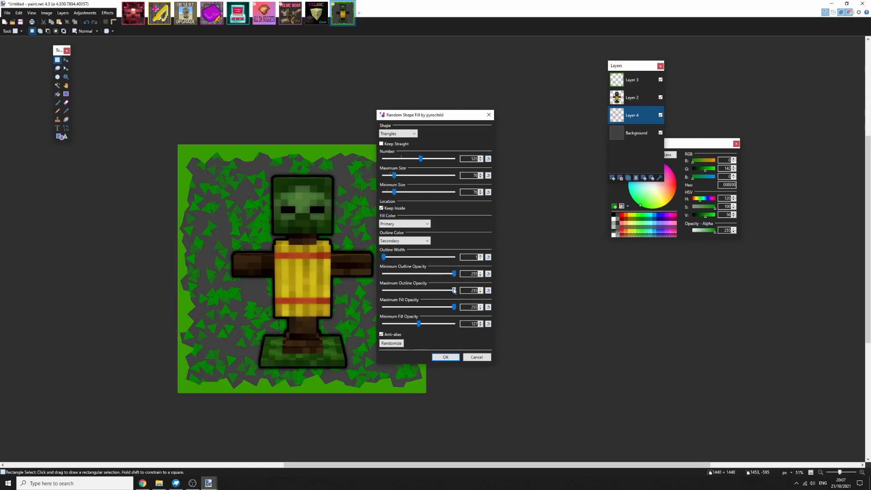
Apply the triangle fill with minimum outline and fill opacities 0, maximum fill opacity about 166, number about 480 and both sizes 115
mouse_move(454, 290)
left_mouse_down()
mouse_move(380, 286)
mouse_move(468, 287)
left_mouse_up()
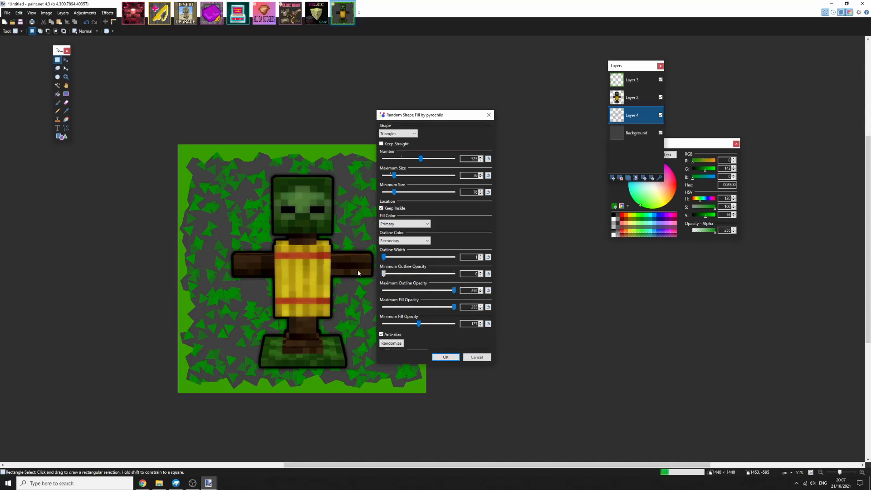
mouse_move(419, 324)
left_mouse_down()
mouse_move(384, 323)
mouse_move(402, 324)
left_mouse_up()
left_click_drag(454, 307, 384, 324)
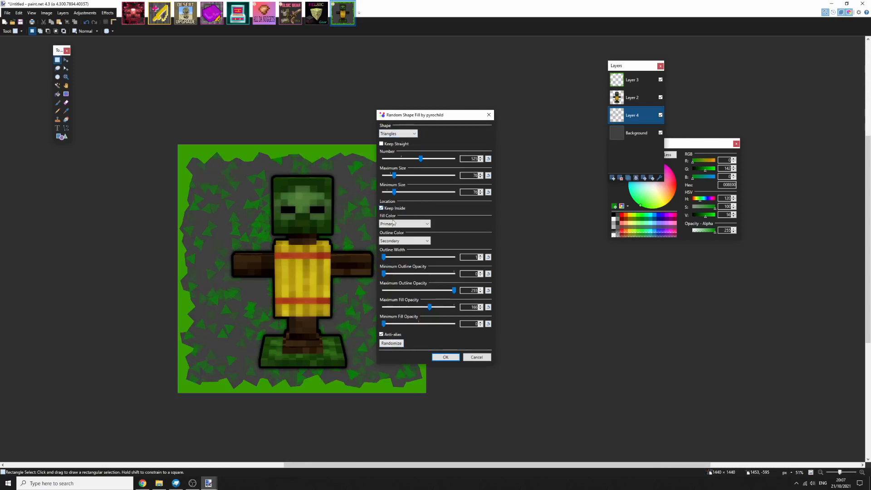
left_click_drag(421, 159, 402, 176)
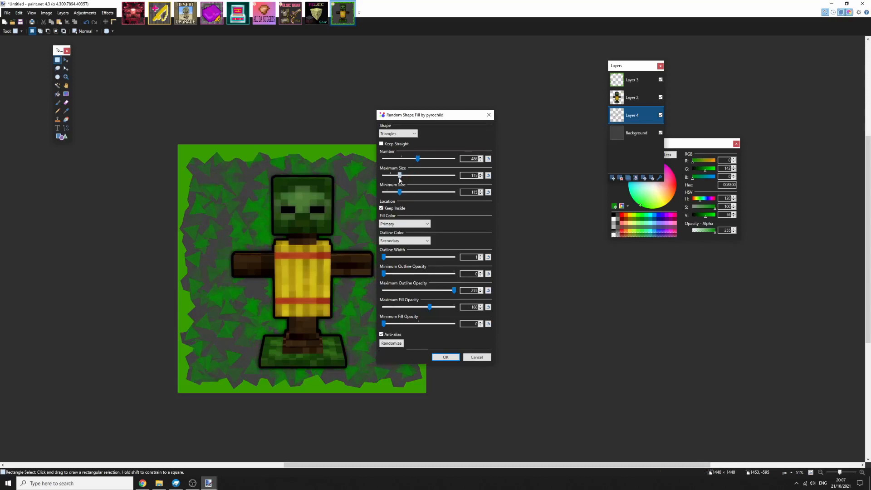
left_click(446, 357)
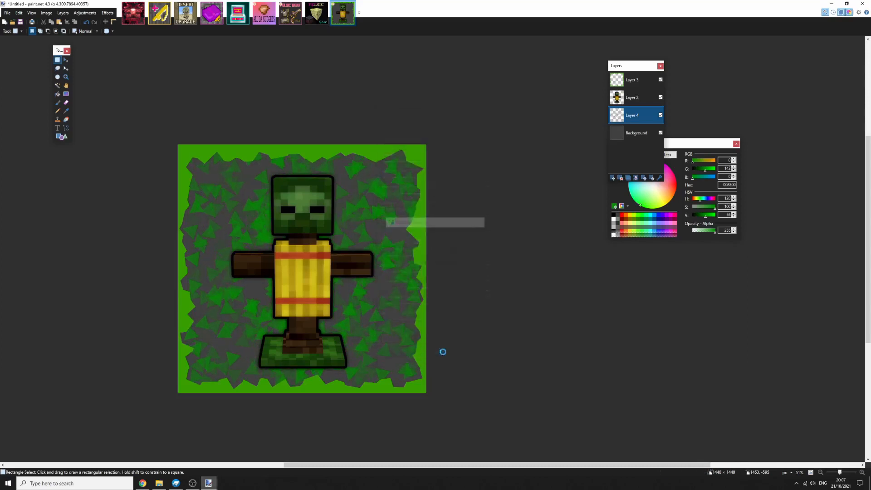
Apply the Outline Object effect to the jagged border on Layer 3 with width 5 and a dark grey colour
scroll(314, 233, "down", 3)
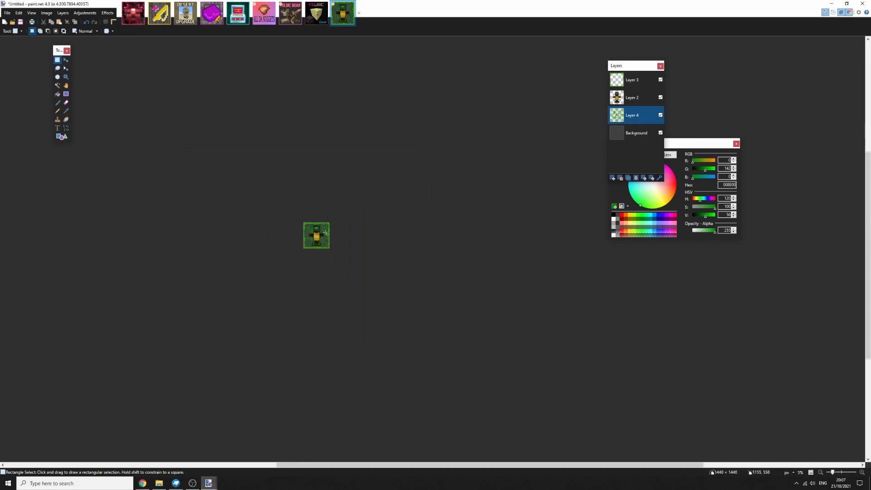
scroll(343, 231, "up", 10)
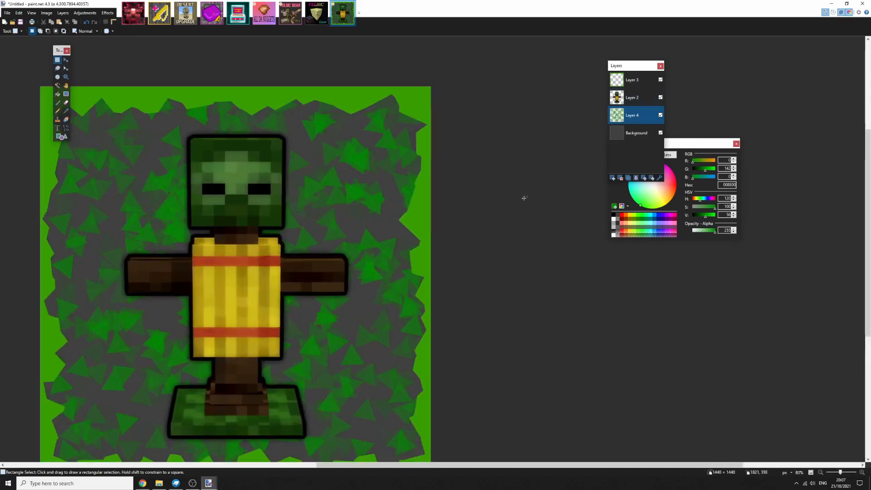
scroll(525, 199, "down", 2)
left_click(635, 80)
scroll(341, 170, "down", 5)
scroll(343, 158, "up", 3)
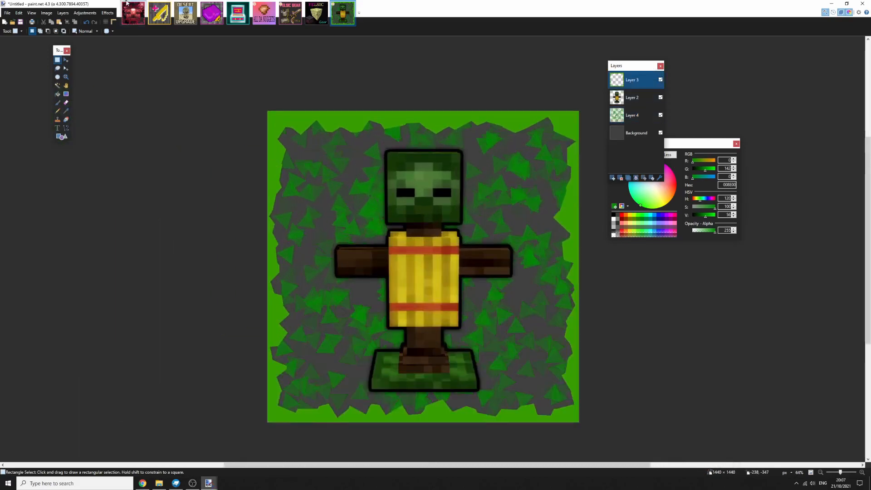
left_click(107, 12)
mouse_move(179, 73)
mouse_move(138, 82)
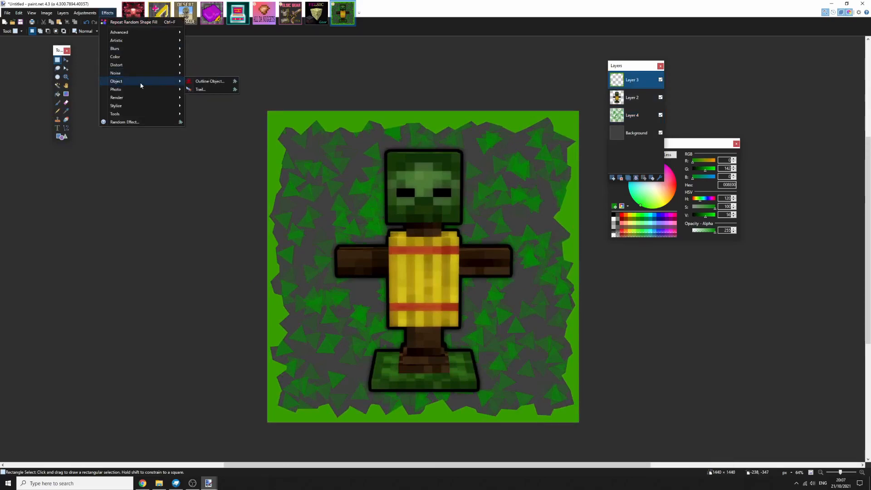
left_click(208, 83)
left_click_drag(435, 158, 589, 179)
type("5")
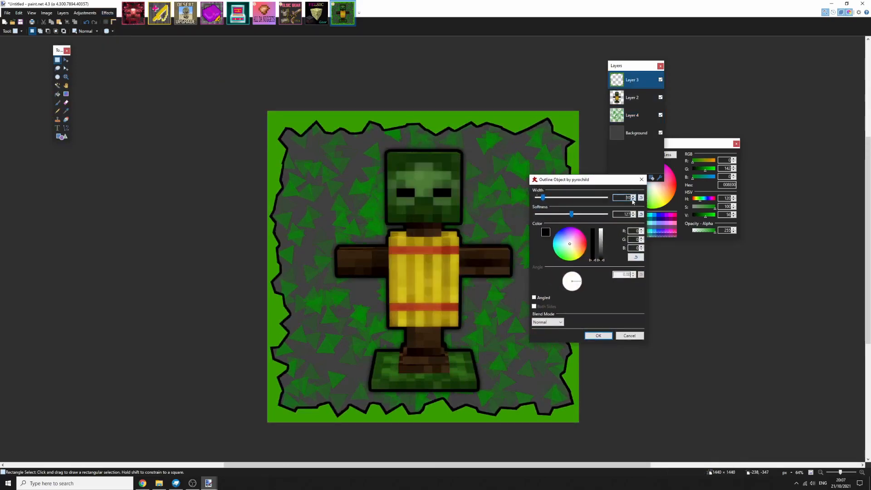
left_click_drag(600, 240, 603, 256)
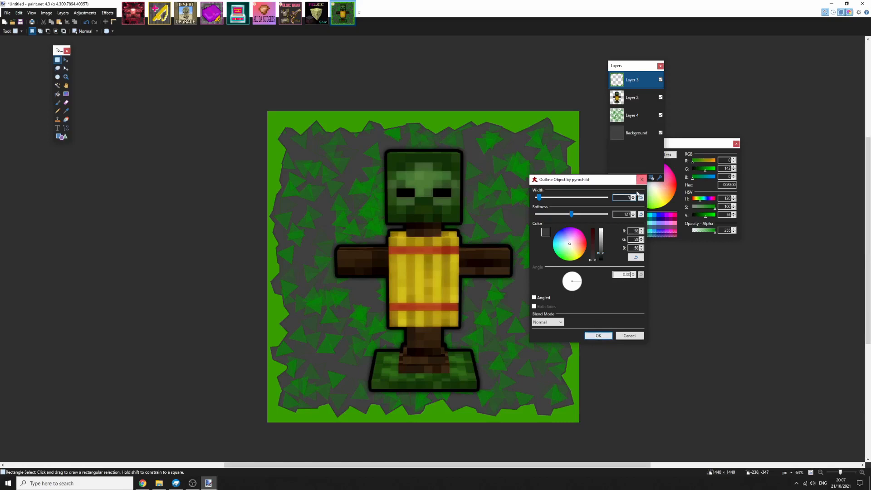
left_click(600, 335)
Examine the dummy, the triangle background and the outlined border up close and at icon size
scroll(479, 247, "down", 2)
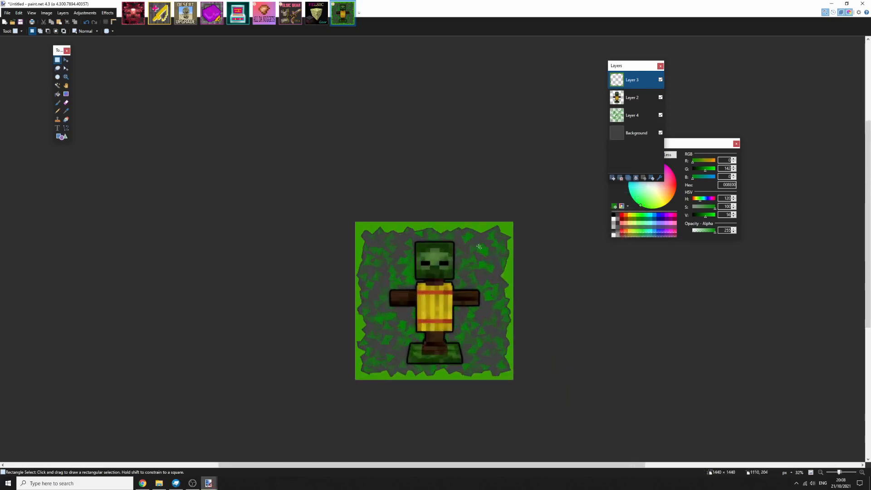
scroll(479, 247, "up", 6)
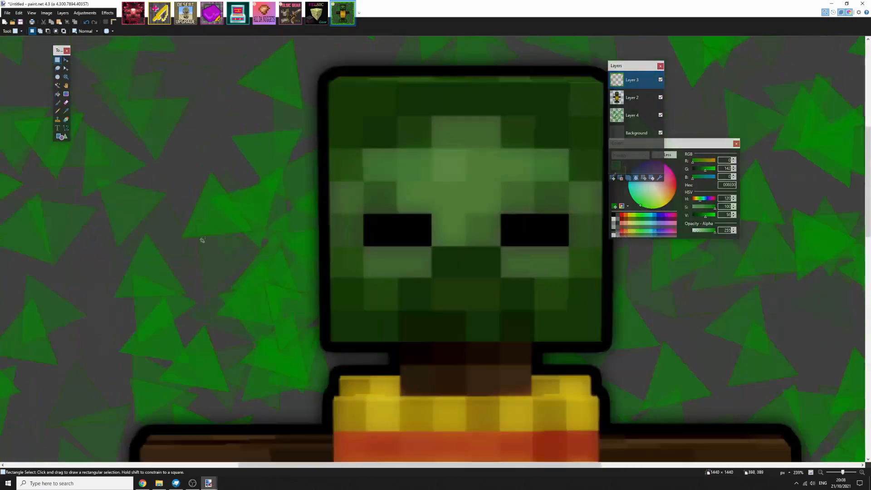
scroll(203, 240, "down", 5)
scroll(459, 191, "up", 3)
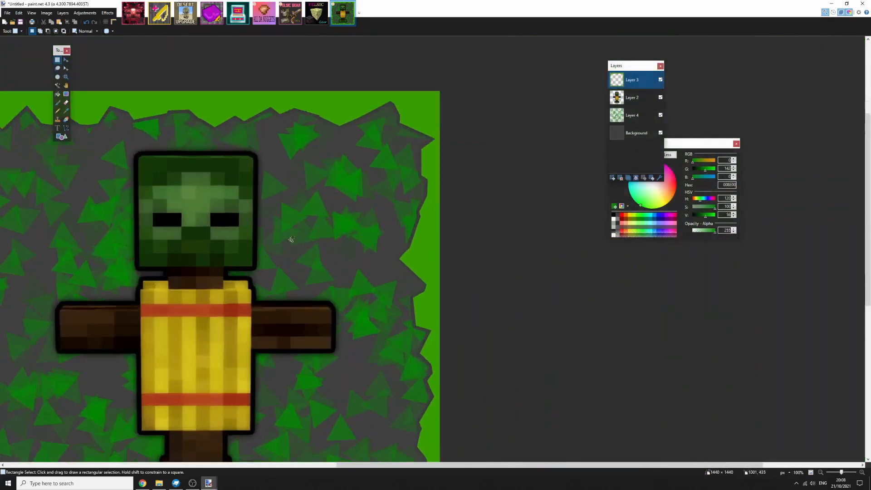
scroll(291, 239, "down", 5)
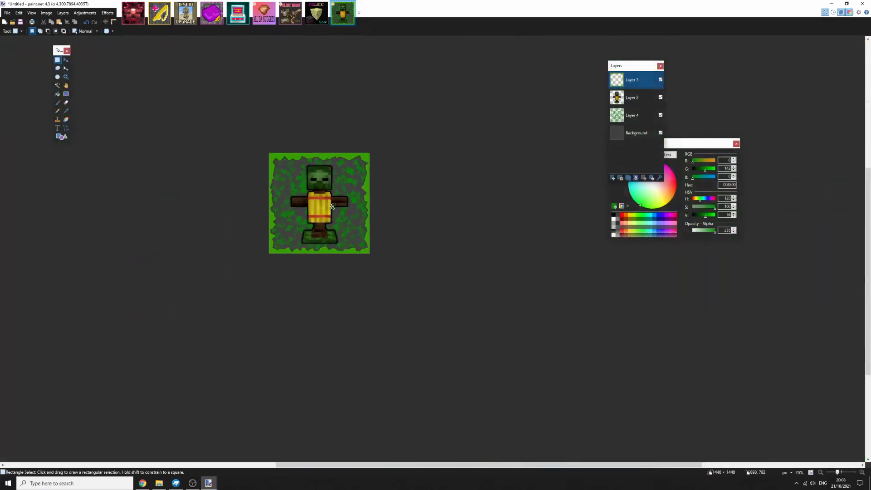
scroll(282, 222, "down", 1)
left_click_drag(280, 183, 373, 252)
left_click(348, 223)
scroll(349, 223, "up", 3)
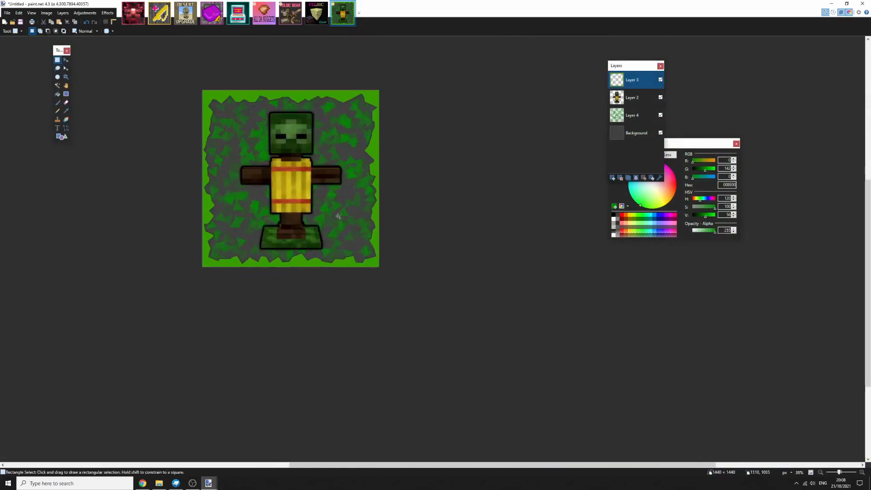
mouse_move(250, 139)
left_mouse_down()
mouse_move(531, 449)
mouse_move(363, 265)
left_mouse_up()
scroll(312, 209, "up", 3)
left_click(516, 435)
scroll(387, 283, "up", 1)
left_click(386, 284)
scroll(298, 253, "up", 5)
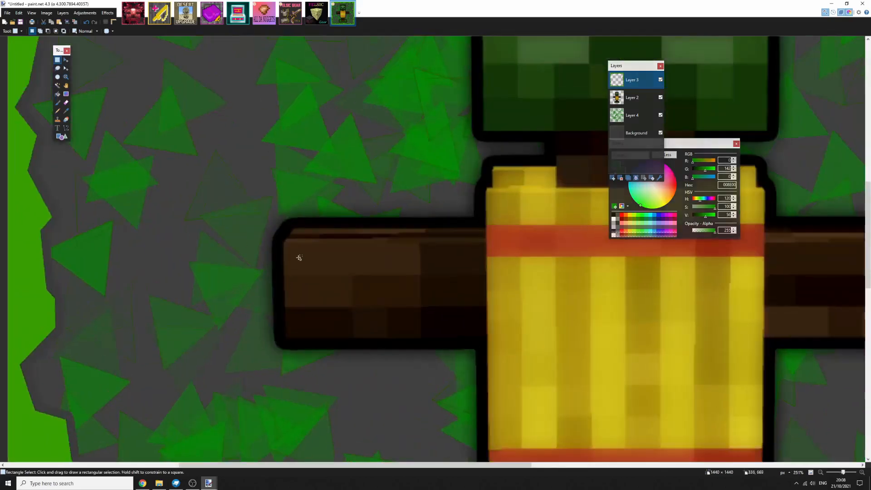
scroll(218, 266, "up", 5)
scroll(186, 260, "down", 5)
scroll(185, 260, "down", 10)
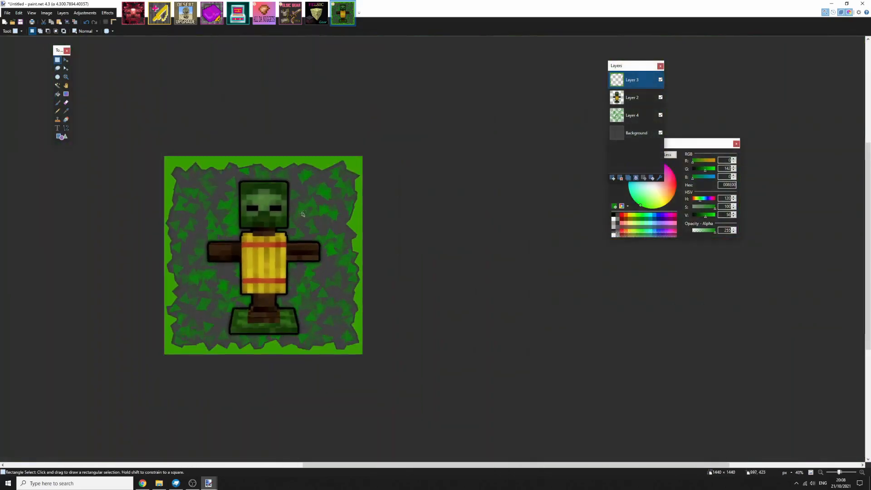
scroll(363, 155, "down", 3)
Compare the dummy icon with the open red mod icon, checking the composition, border and background
key("ctrl+a")
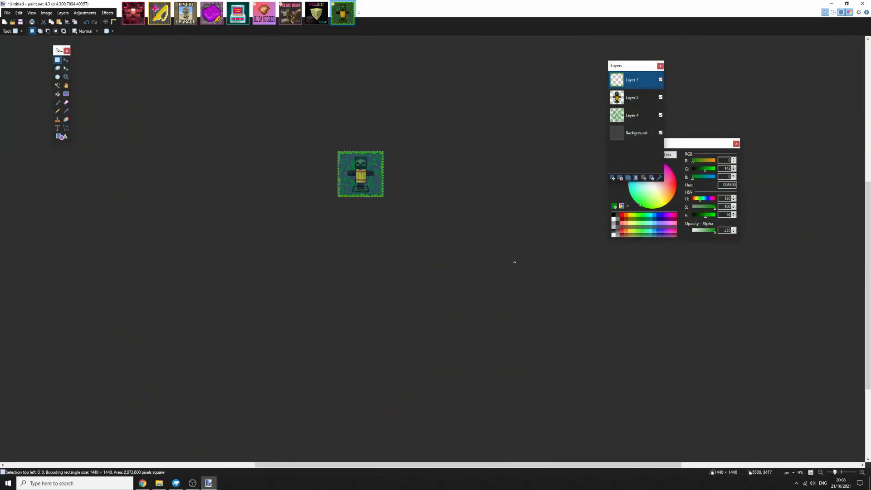
left_click(138, 20)
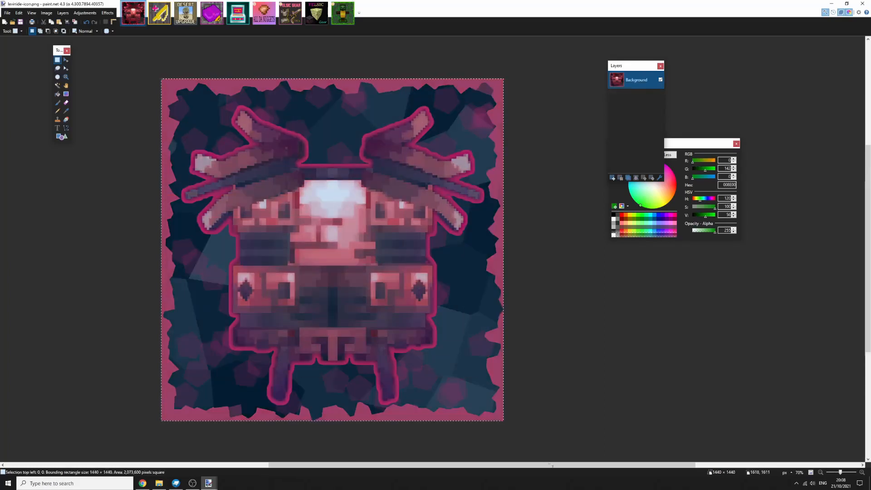
left_click_drag(176, 96, 494, 425)
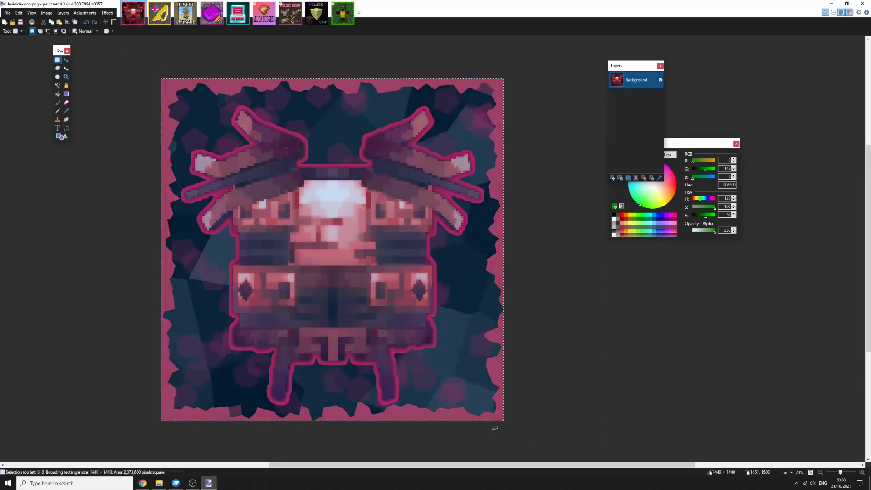
left_click(339, 117)
left_click(343, 19)
left_click(141, 21)
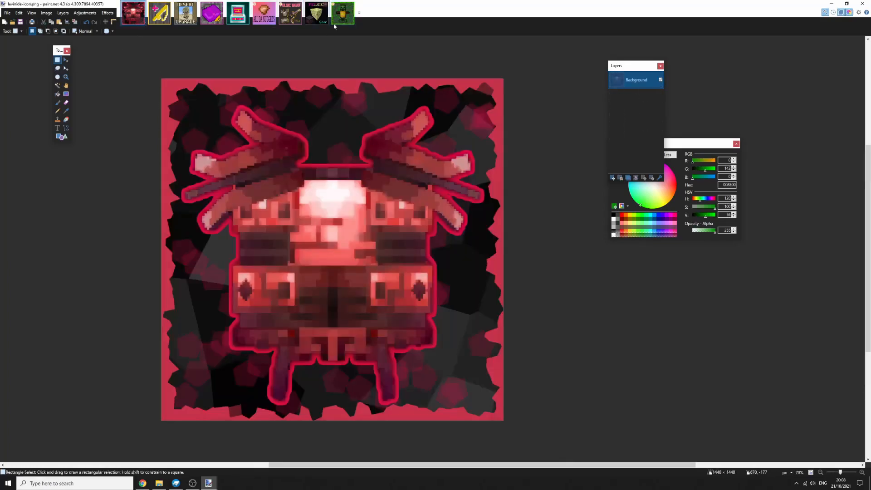
left_click(336, 21)
left_click_drag(355, 184, 355, 186)
scroll(375, 187, "up", 9)
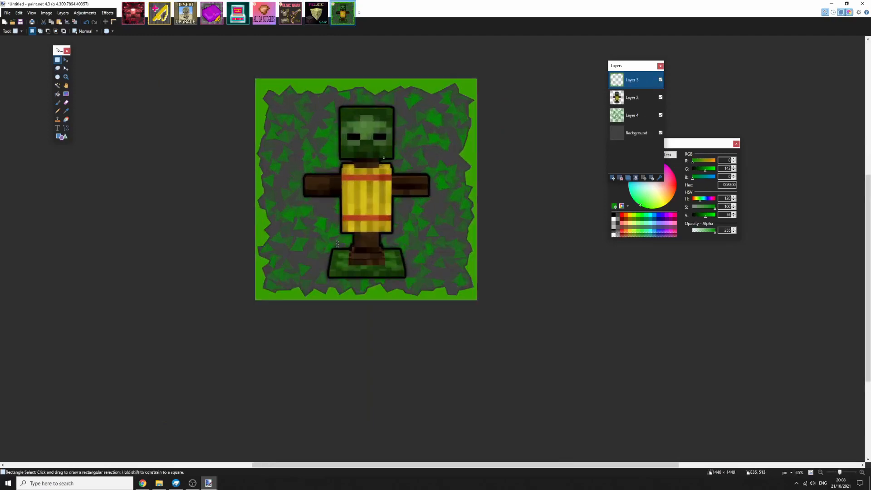
scroll(349, 307, "down", 3)
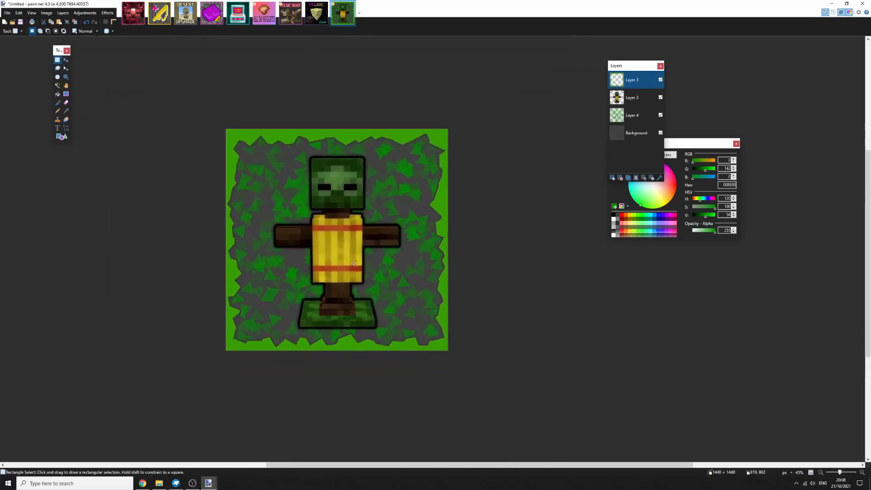
scroll(359, 272, "down", 2)
scroll(324, 219, "up", 2)
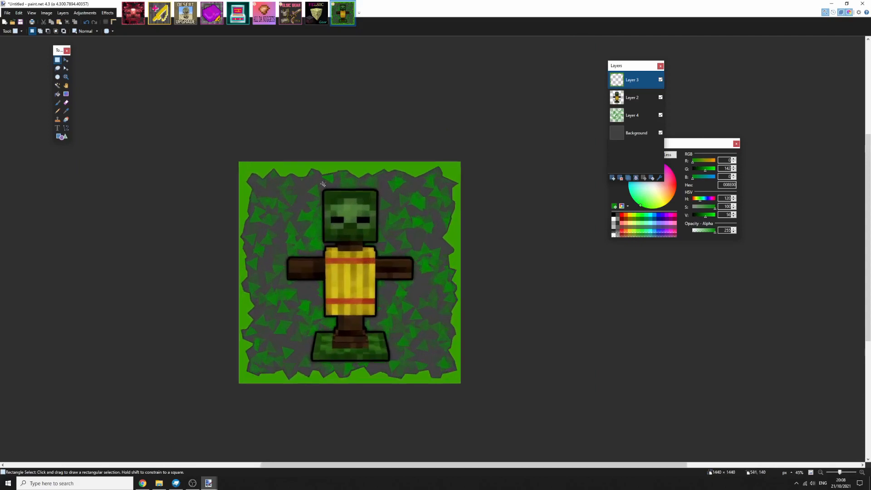
Clear the stray selection on the dummy icon and create a new blank image of 1440 × 1440 pixels
left_click_drag(291, 179, 396, 310)
left_click_drag(393, 343, 391, 341)
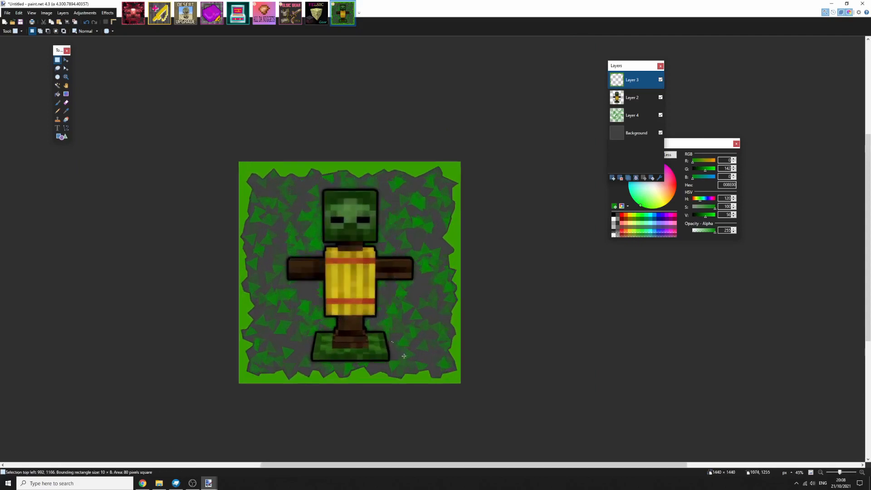
left_click(402, 347)
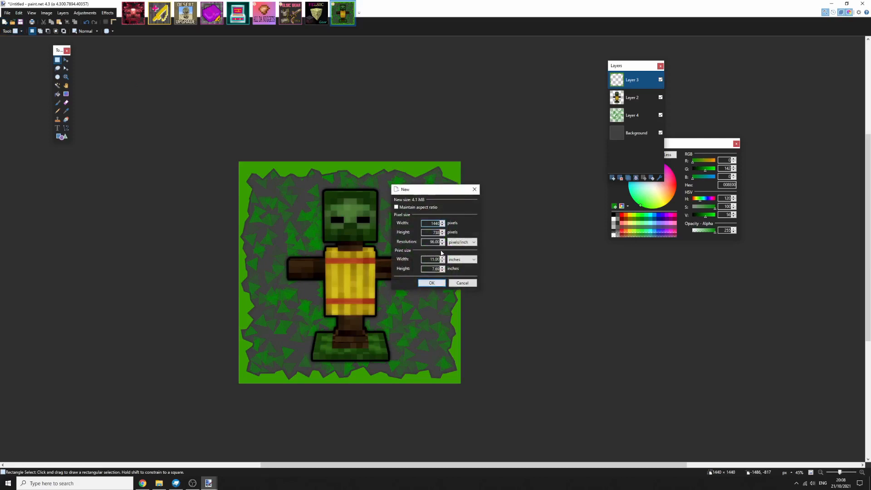
key("Return")
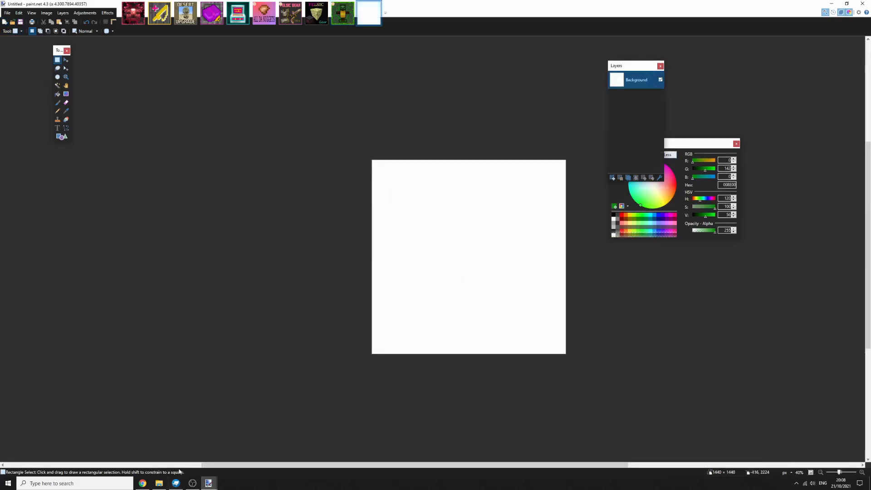
Switch to Blockbench, close the dummy stand project and open the zight model instead
left_click(175, 483)
left_click(58, 5)
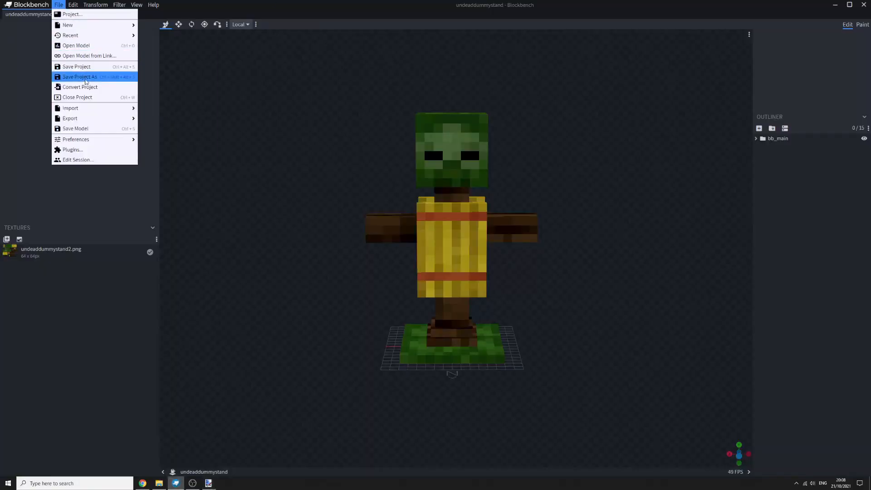
left_click(77, 92)
left_click(433, 75)
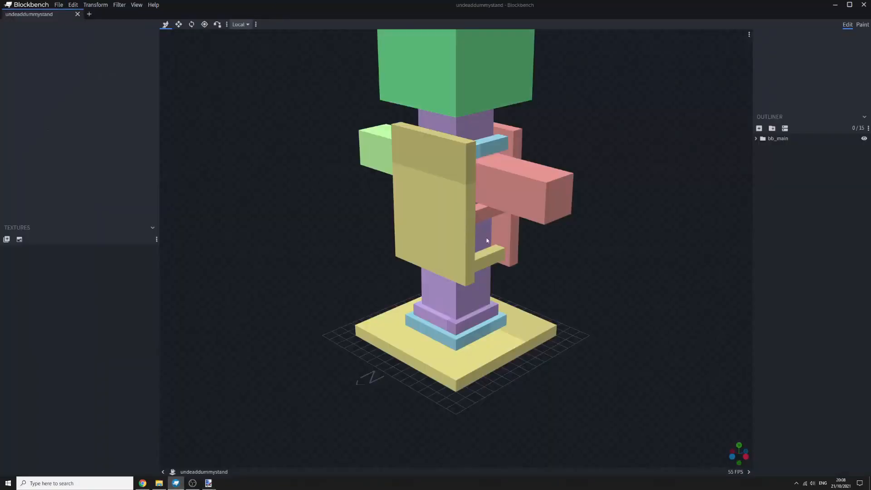
left_click(62, 4)
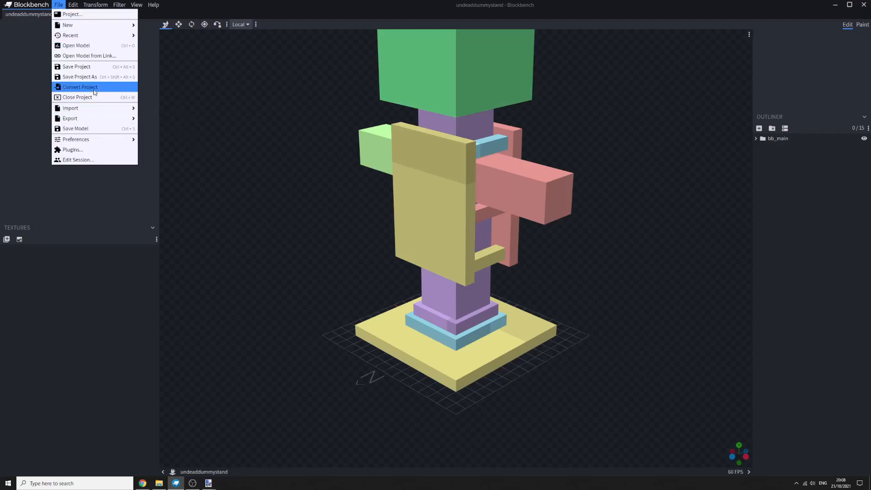
left_click(77, 94)
left_click(496, 73)
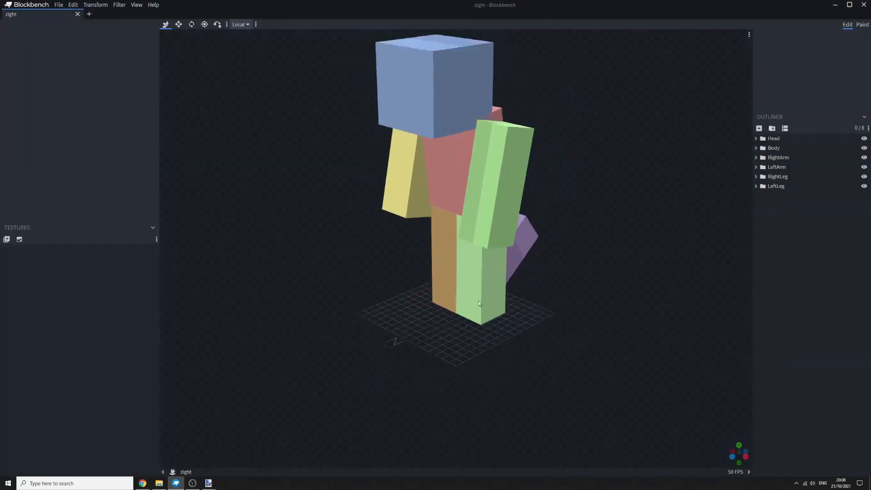
Apply the zight.png texture from the Levinide folder to the zight model and turn it to a side-on angle
left_click(159, 484)
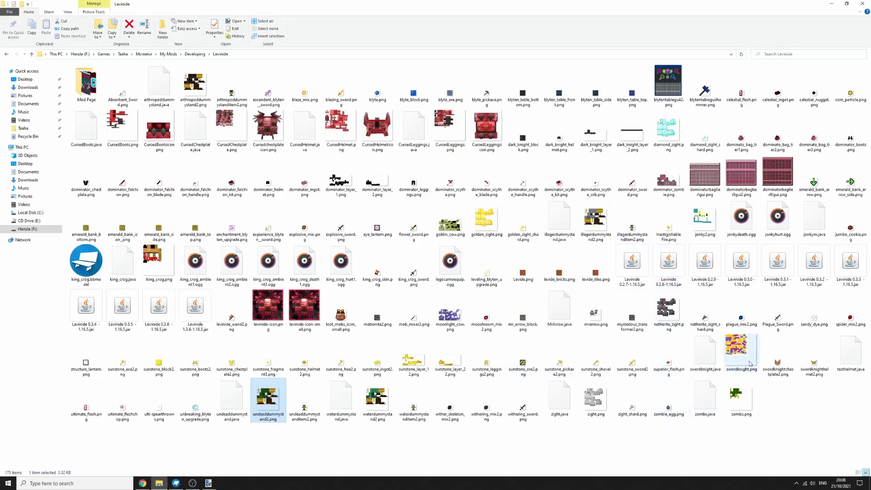
left_click_drag(596, 399, 427, 272)
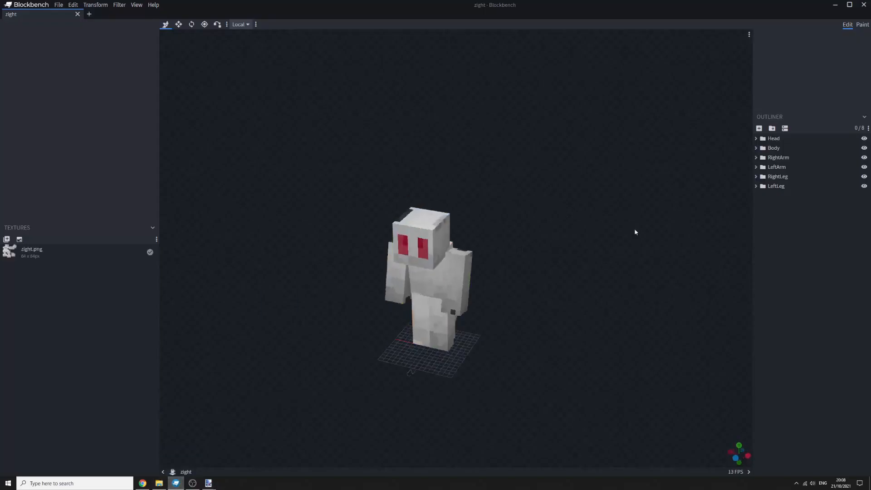
left_click_drag(635, 232, 556, 225)
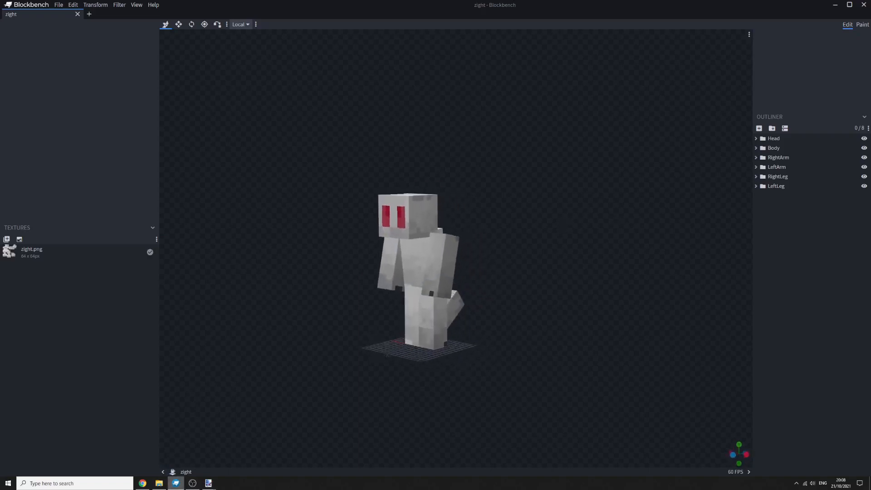
Switch to paint.net, bring up the blank 1440 × 1440 image and move the Layers window clear of the Colors window
mouse_move(212, 485)
left_click(502, 463)
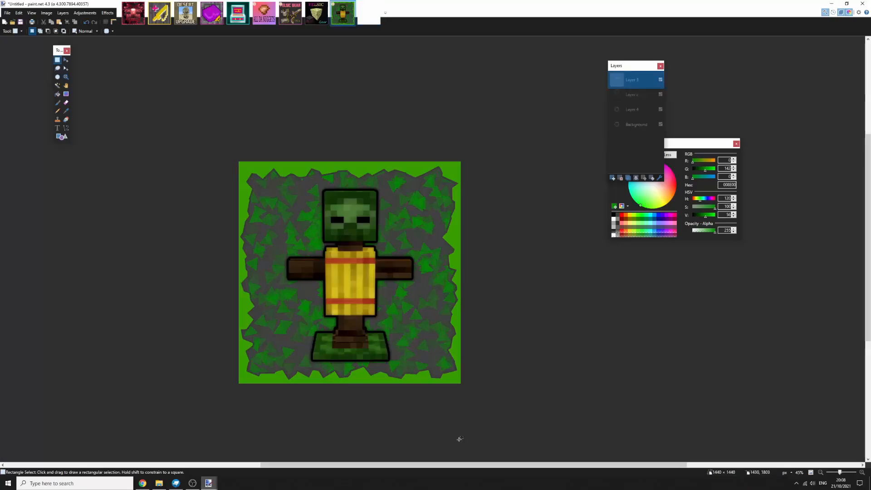
left_click(369, 14)
scroll(513, 173, "down", 4)
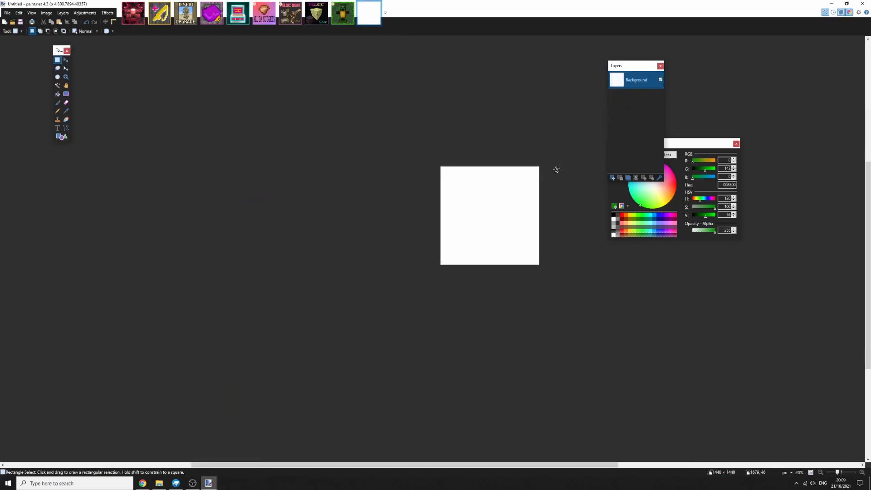
left_click_drag(557, 179, 368, 180)
scroll(353, 182, "up", 3)
left_click_drag(301, 172, 348, 179)
scroll(348, 179, "up", 1)
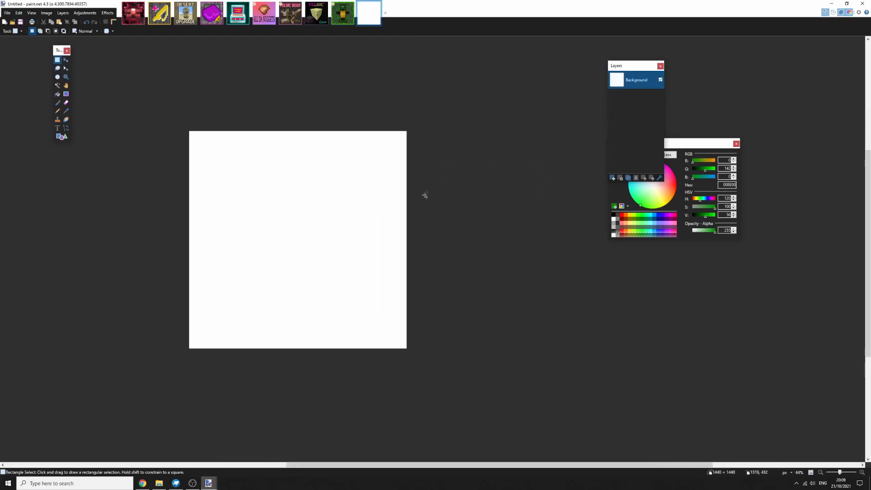
left_click_drag(638, 69, 534, 97)
Fill the blank background with a very dark grey, hex 20211F
left_click_drag(672, 188, 687, 194)
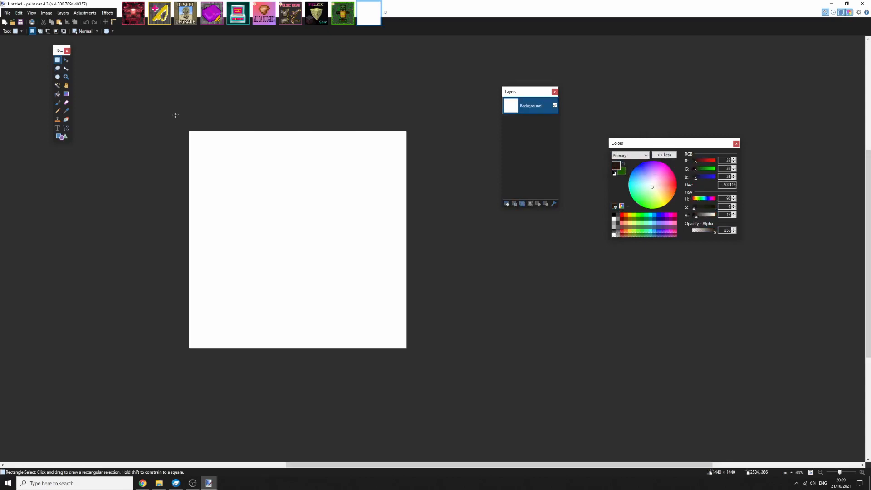
left_click(57, 94)
left_click(300, 213)
scroll(190, 195, "down", 2)
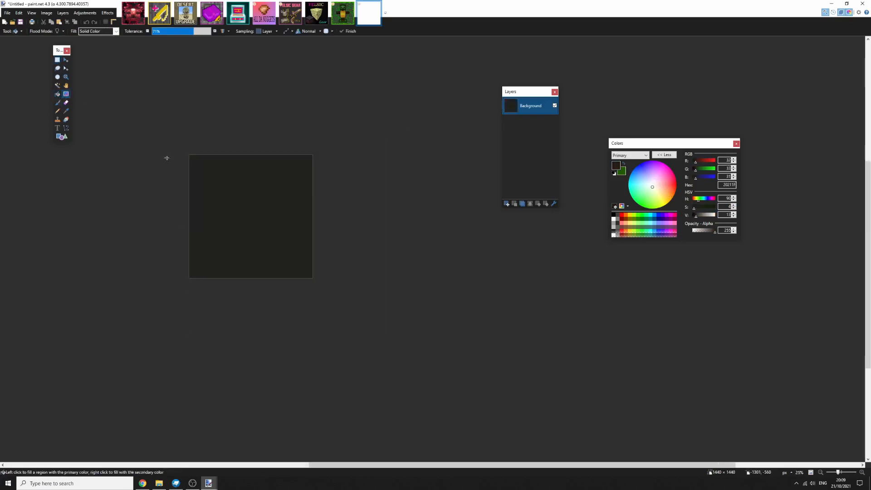
Draw a near-vertical linear gradient down the background from very dark grey to dark green, about 2000 px long
key("g")
left_click_drag(235, 151, 241, 323)
scroll(395, 197, "up", 4)
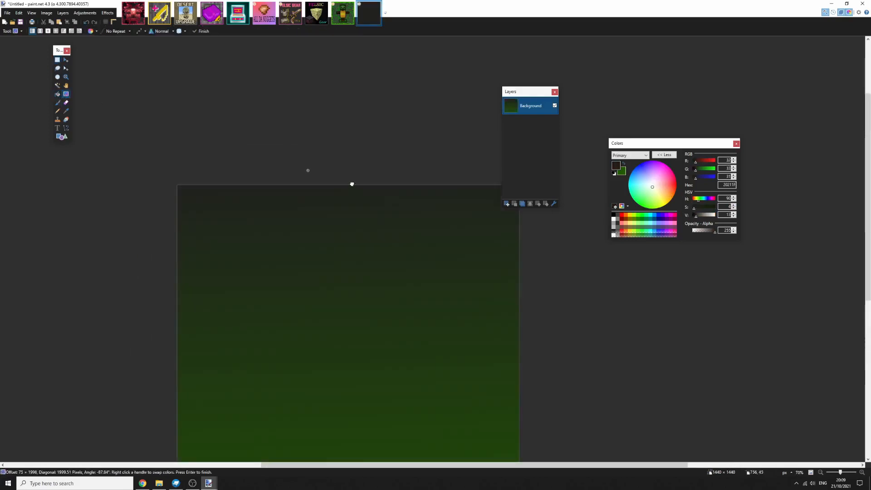
left_click_drag(352, 184, 315, 105)
scroll(315, 105, "down", 1)
Recolour the gradient from black to very dark red 210003 and place its ends just beyond the canvas's upper and lower edges
left_click_drag(657, 176, 607, 164)
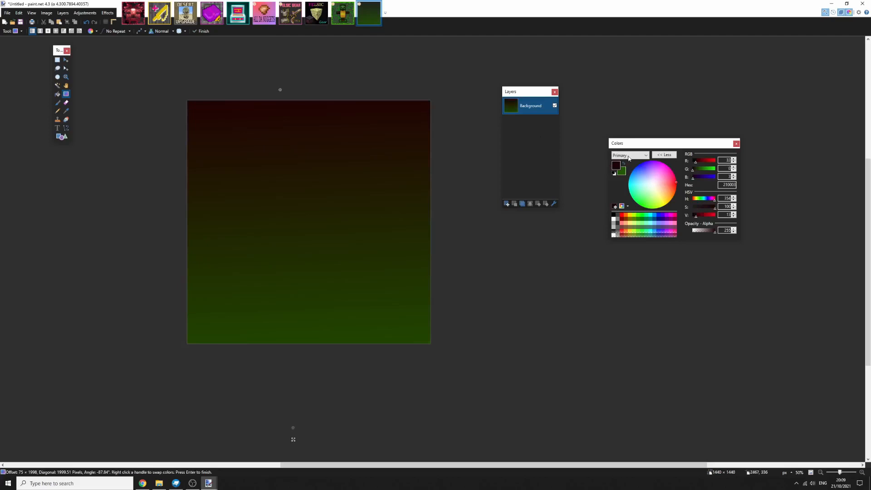
left_click(624, 164)
left_click_drag(700, 216, 689, 218)
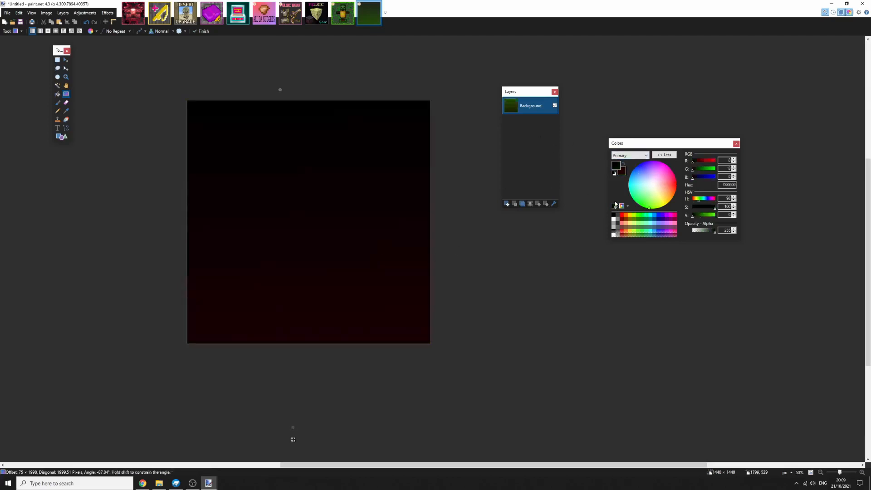
left_click_drag(279, 93, 306, 101)
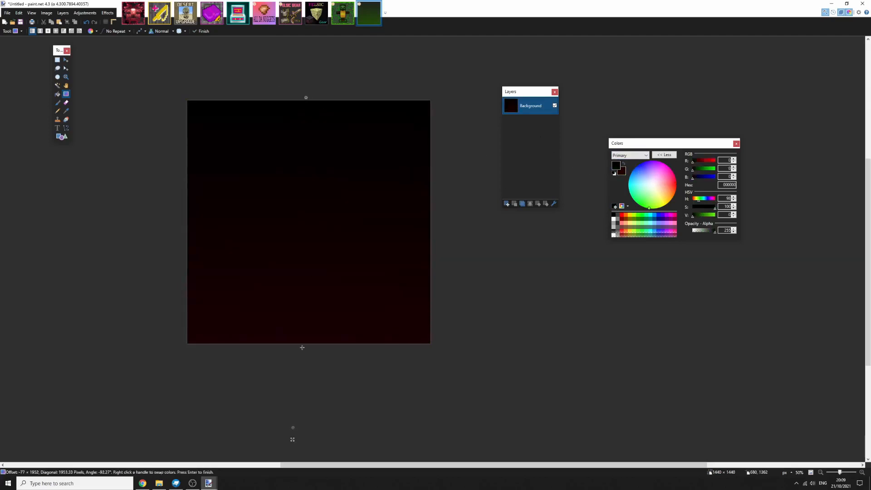
left_click_drag(292, 425, 308, 358)
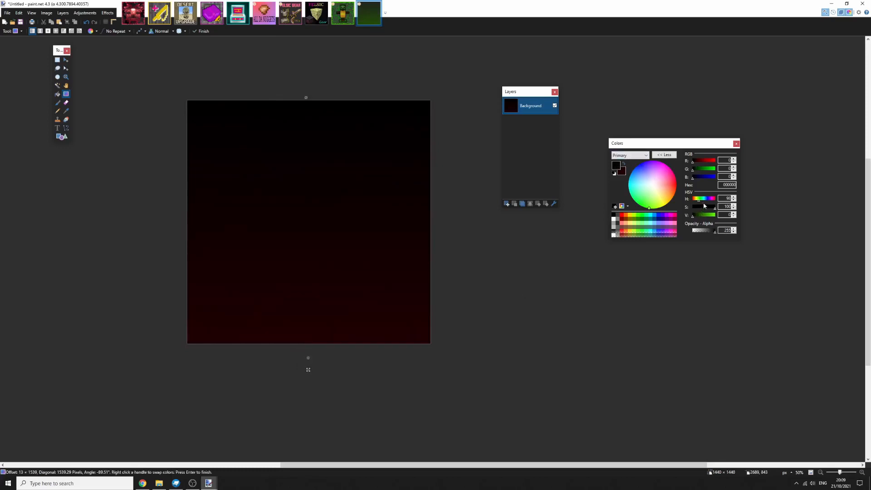
Set the gradient to run from dark grey (RGB 30, 30, 30) at the upper end to a brighter dark red at the lower end
mouse_move(698, 217)
left_mouse_down()
mouse_move(726, 209)
mouse_move(682, 216)
mouse_move(699, 218)
left_mouse_up()
left_click(625, 165)
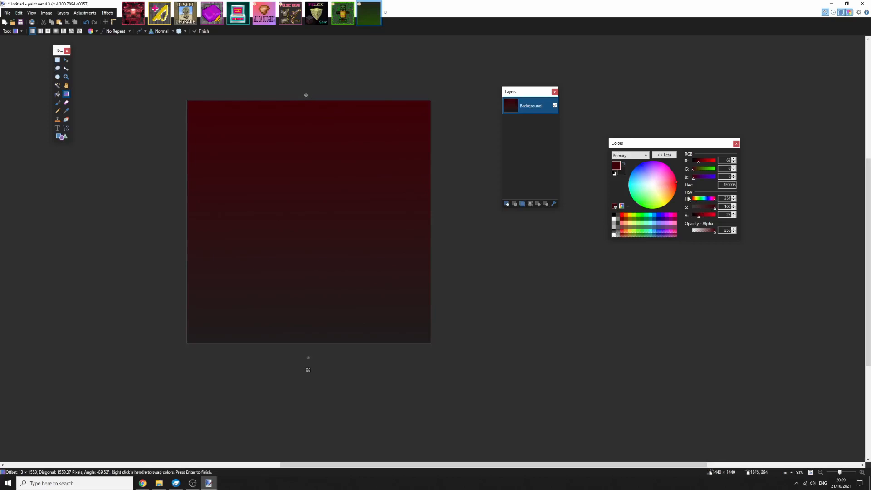
left_click_drag(702, 216, 703, 217)
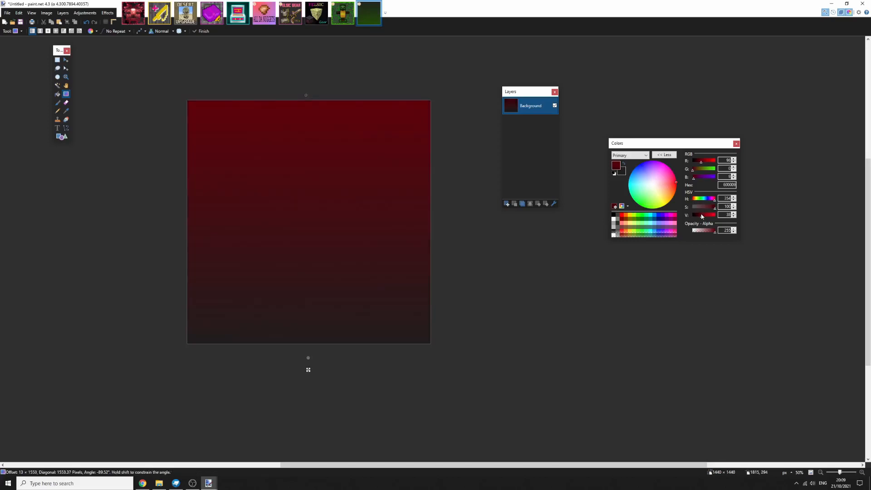
left_click(624, 165)
Stretch the gradient's red end well below the canvas, making the gradient about 2620 px long
scroll(371, 268, "down", 2)
left_click_drag(348, 305, 345, 373)
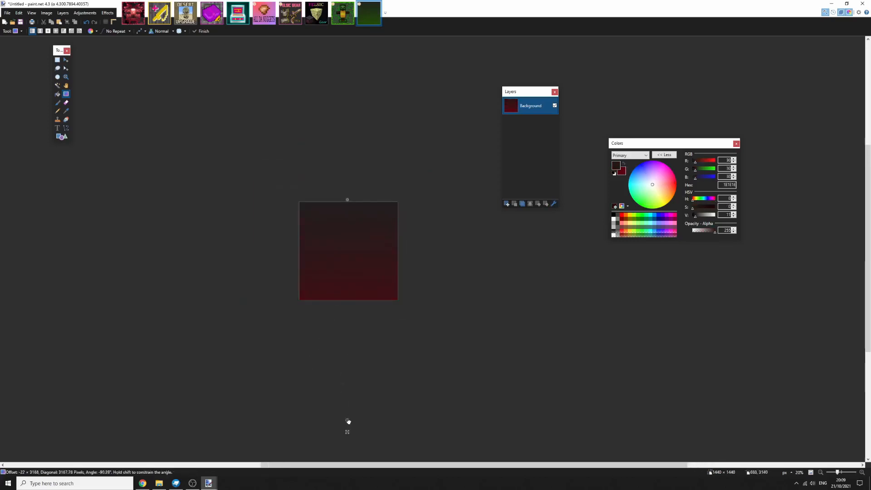
left_click_drag(349, 421, 351, 408)
scroll(400, 199, "up", 5)
left_click_drag(401, 200, 459, 123)
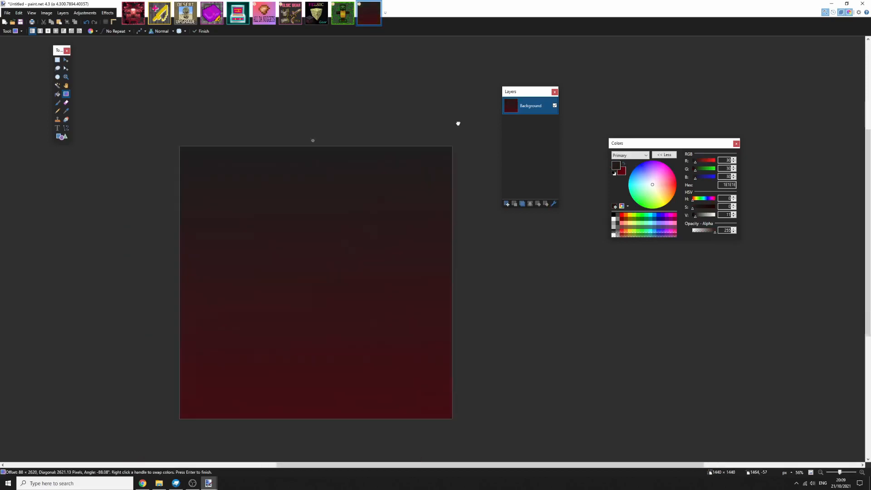
Add a new empty layer above the gradient background
scroll(461, 202, "down", 3)
left_click(506, 204)
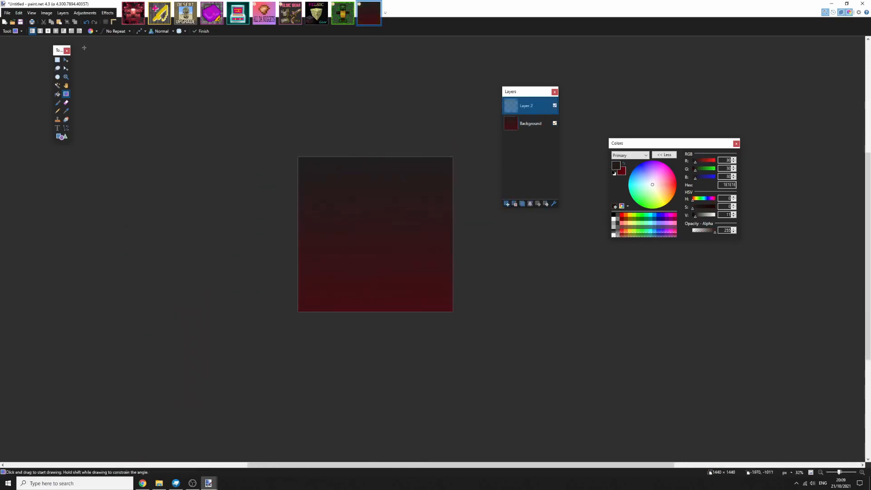
left_click(56, 61)
scroll(455, 152, "up", 5)
Apply the Crystalize distortion to the Background layer with a cell size of 250 and the lowest quality setting
left_click(513, 129)
scroll(356, 245, "down", 3)
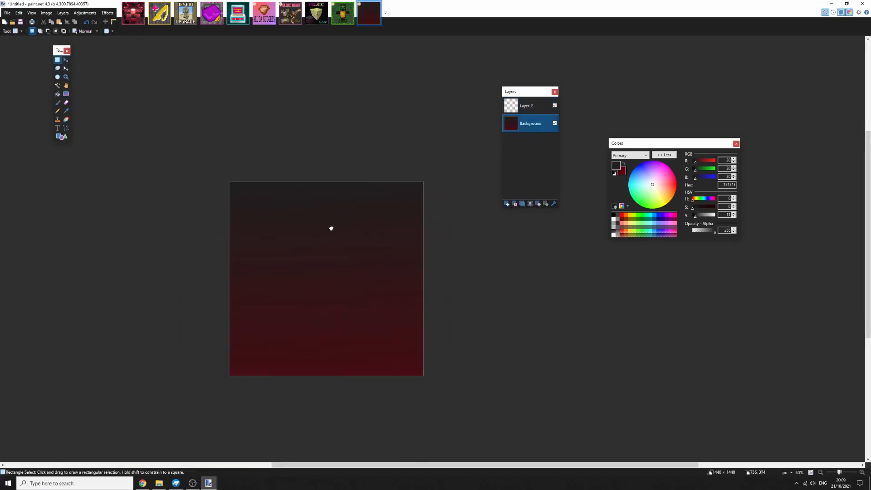
scroll(332, 228, "up", 2)
left_click(108, 13)
mouse_move(150, 64)
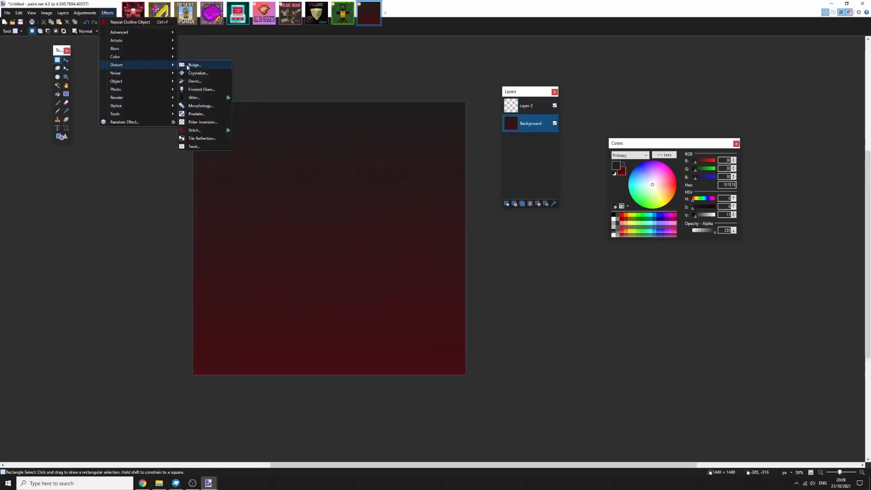
left_click(197, 73)
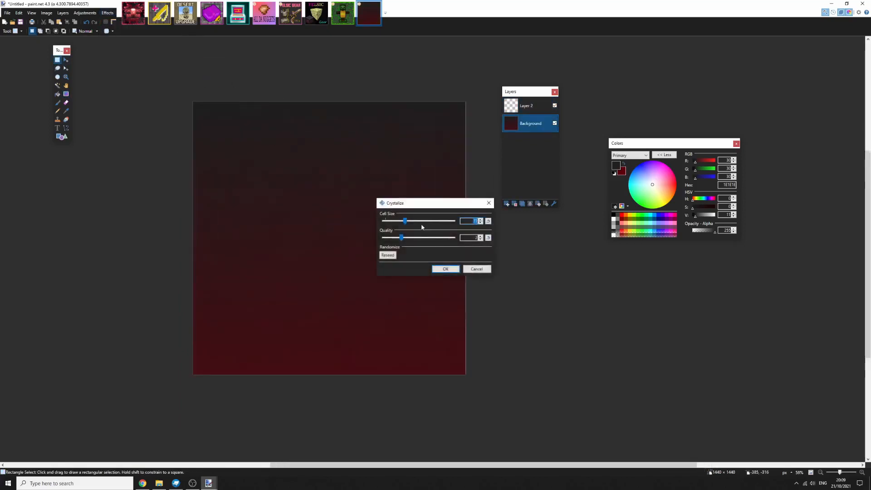
left_click_drag(443, 222, 445, 221)
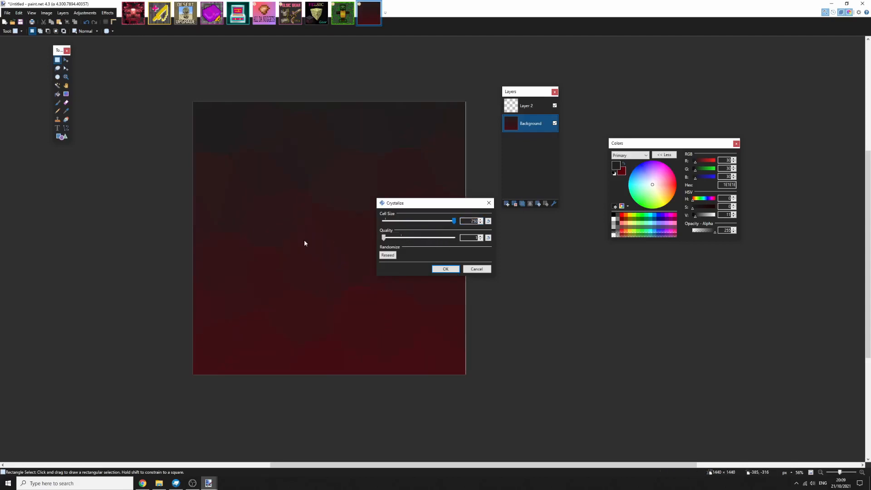
left_click(446, 269)
scroll(432, 191, "up", 4)
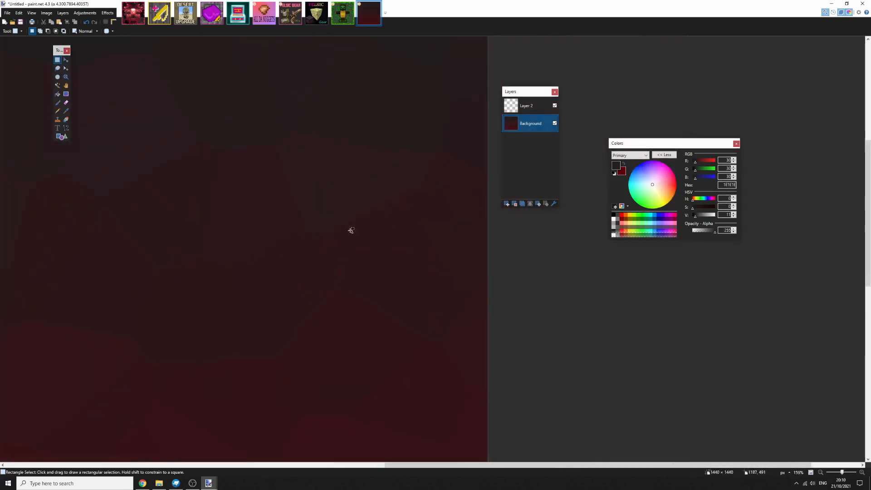
scroll(351, 230, "down", 5)
Make Layer 2 the active layer
left_click(526, 106)
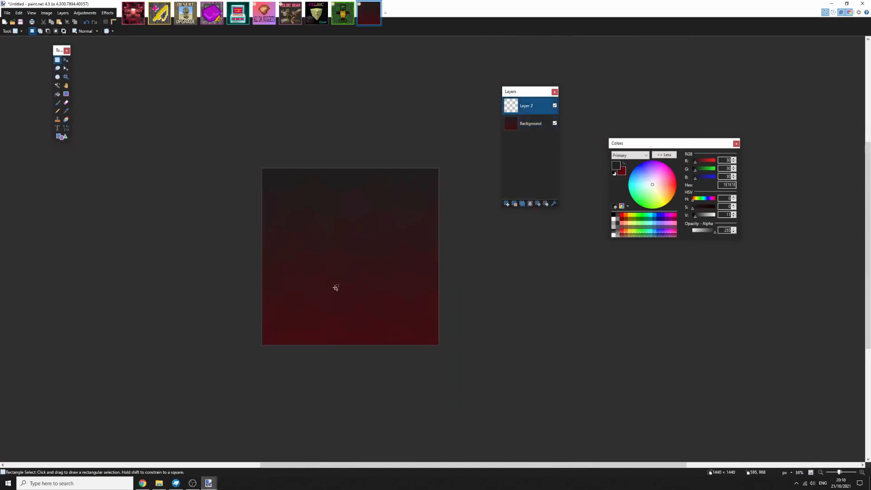
scroll(341, 271, "down", 5)
scroll(380, 218, "up", 7)
left_click_drag(379, 218, 396, 191)
left_click_drag(230, 123, 598, 424)
left_click(409, 330)
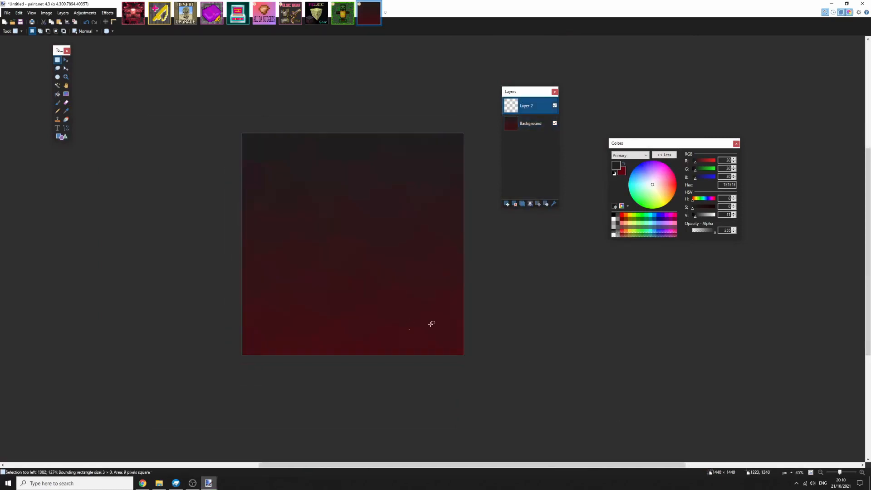
scroll(431, 324, "up", 3)
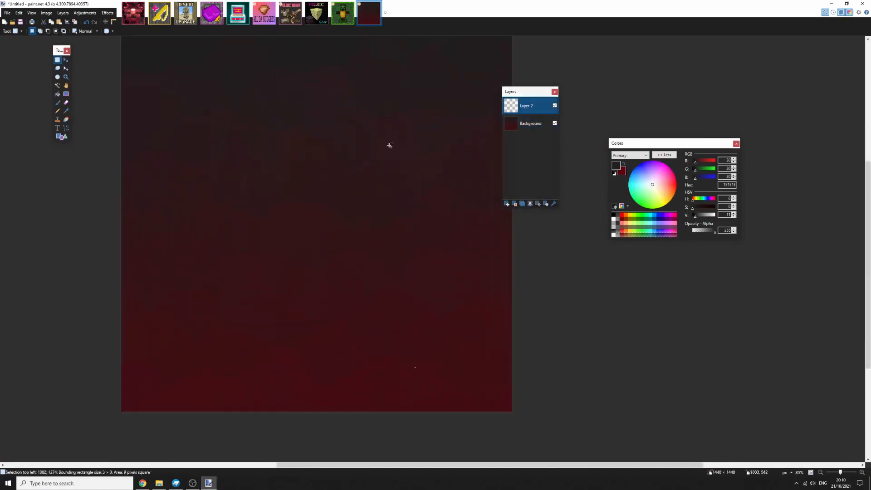
Switch to Blockbench and copy a model screenshot of the zight character to the clipboard
left_click(180, 486)
left_click_drag(337, 374, 498, 341)
left_click(137, 4)
mouse_move(191, 97)
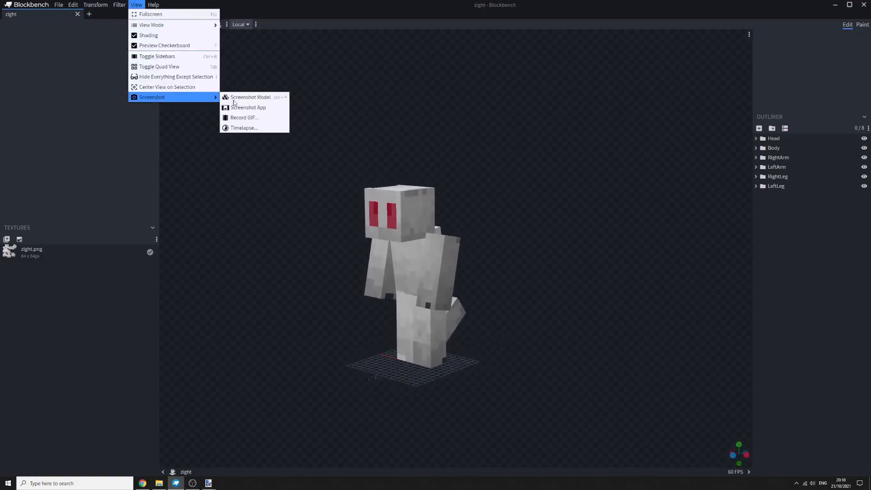
left_click(245, 99)
left_click(408, 261)
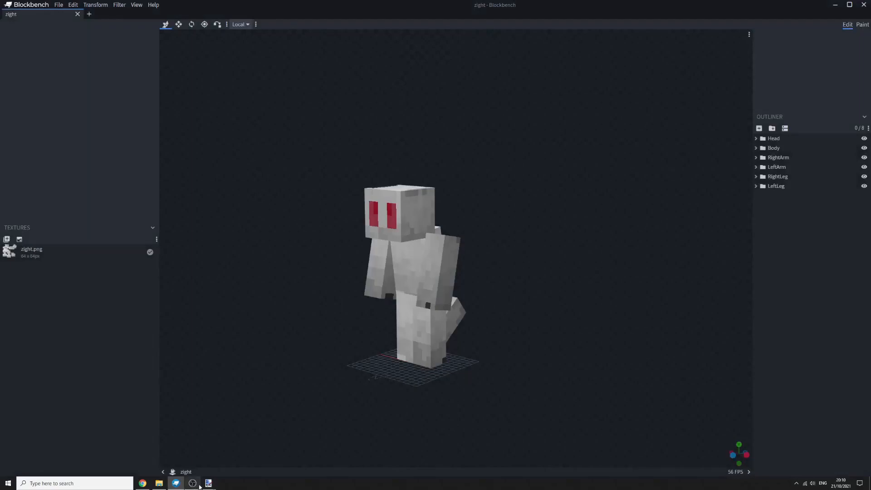
Switch back to paint.net and paste the model screenshot onto Layer 2
mouse_move(208, 483)
left_click(422, 451)
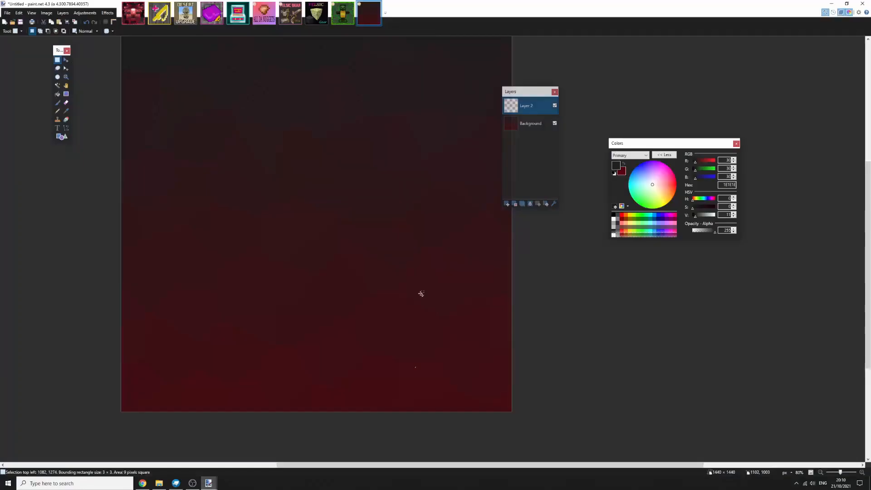
scroll(405, 234, "down", 3)
key("ctrl+v")
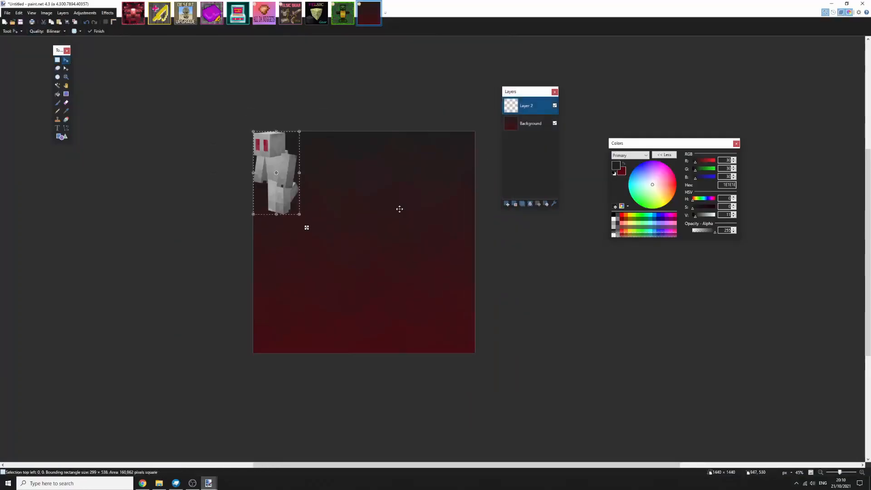
Enlarge the pasted model to about 721 × 1006 px, place it slightly below the canvas centre, and clear its selection
left_click_drag(284, 175, 311, 188)
left_click_drag(325, 230, 406, 317)
left_click_drag(380, 286, 376, 249)
left_click_drag(409, 284, 412, 293)
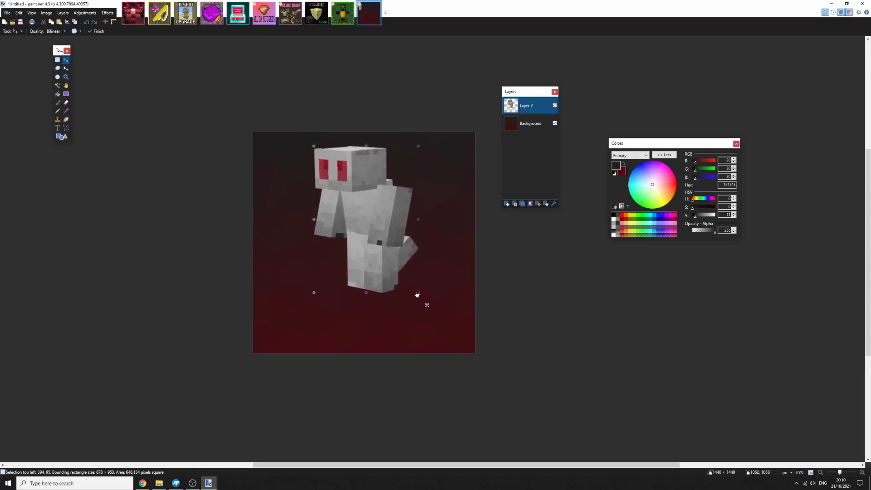
left_click_drag(385, 249, 385, 296)
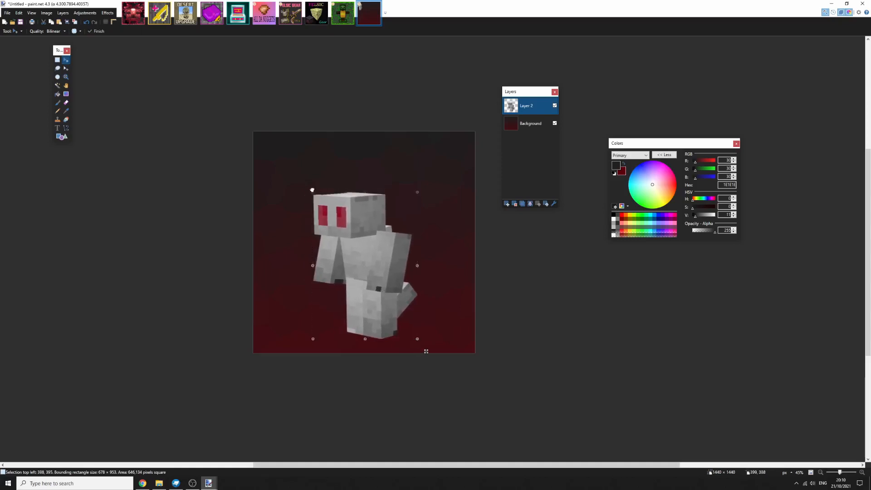
left_click_drag(313, 190, 309, 183)
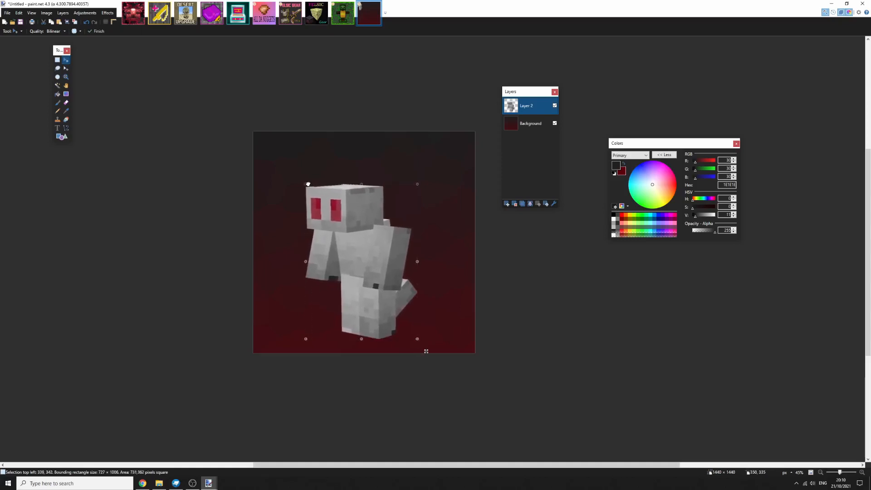
left_click(59, 61)
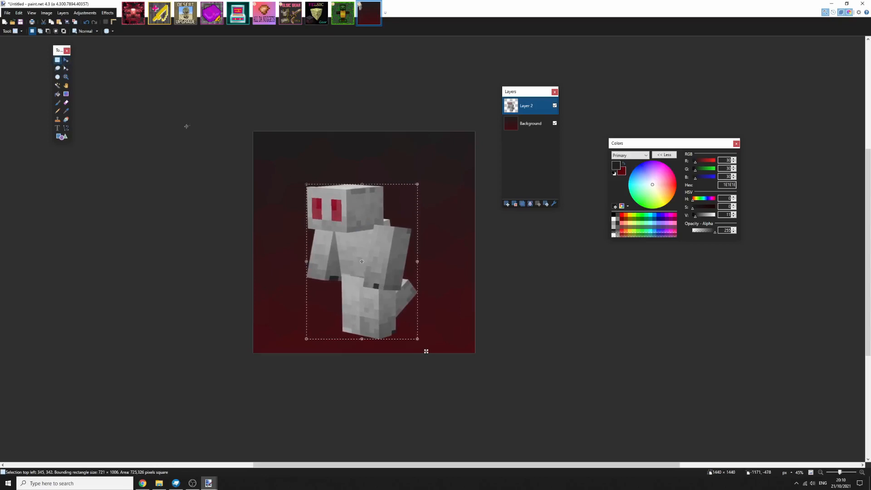
left_click_drag(321, 178, 323, 178)
Inspect the placed model up close and look over the Photo Enlarger page in Chrome
scroll(326, 177, "up", 6)
scroll(388, 225, "down", 4)
scroll(392, 235, "up", 6)
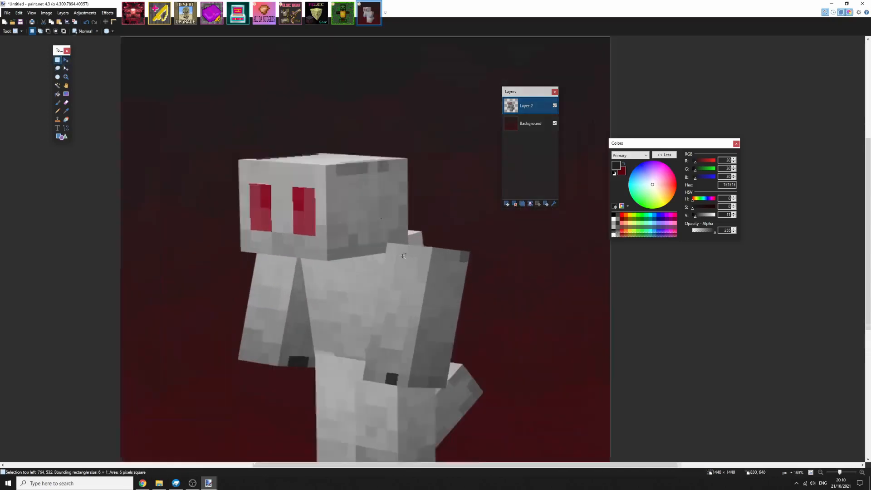
left_click(396, 250)
scroll(399, 252, "down", 6)
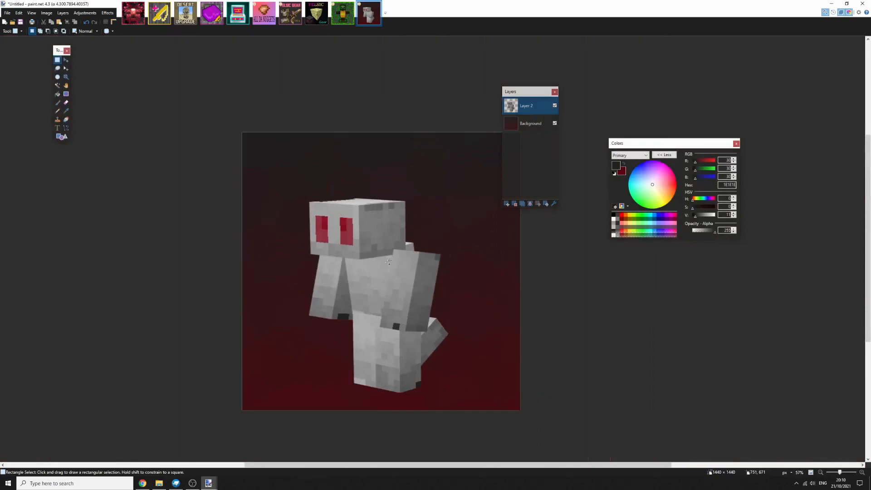
left_click(144, 483)
scroll(182, 262, "down", 7)
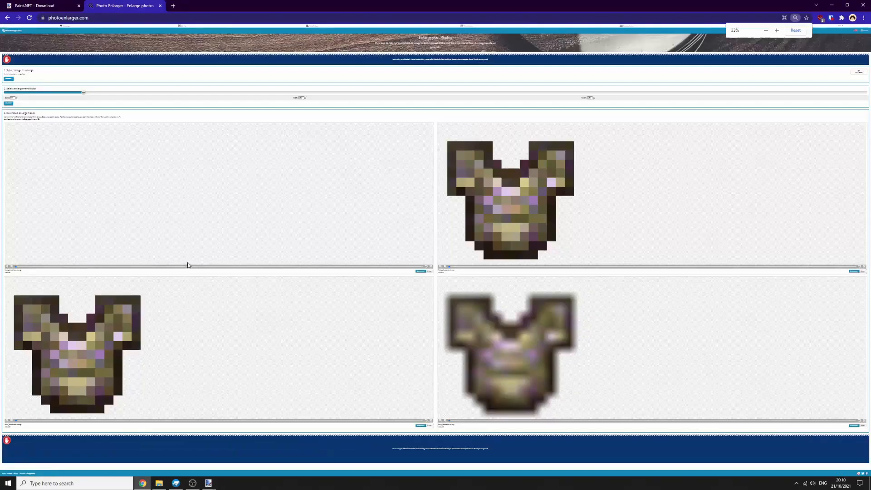
scroll(208, 240, "up", 8)
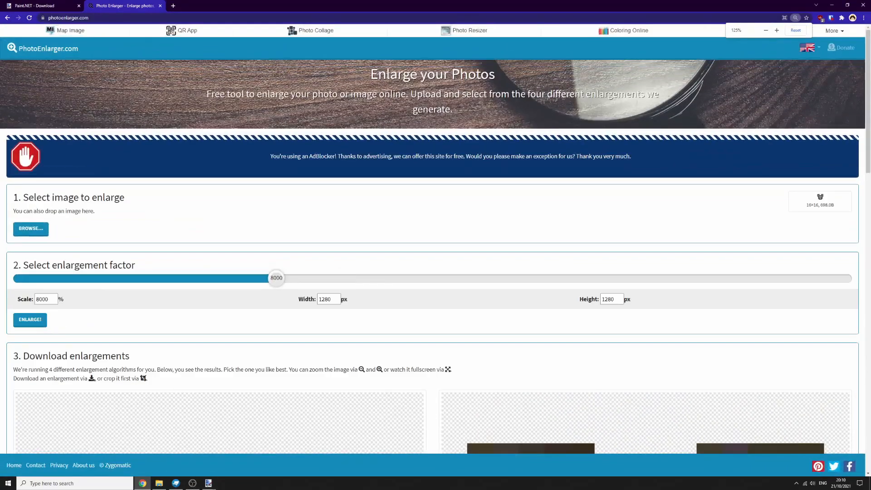
mouse_move(208, 483)
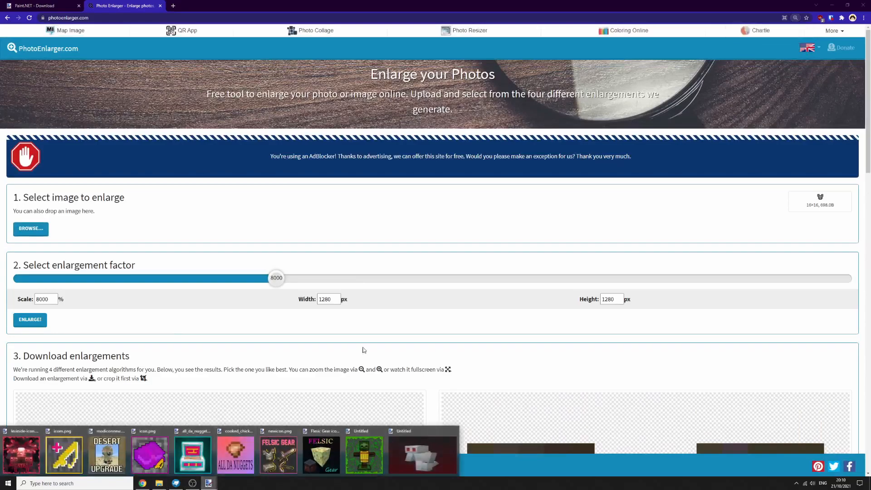
Return to the untitled paint.net image, narrow the model to about 643 × 1006 px, and deselect it
left_click(389, 468)
scroll(443, 347, "up", 1)
left_click_drag(444, 347, 309, 201)
key("ctrl+v")
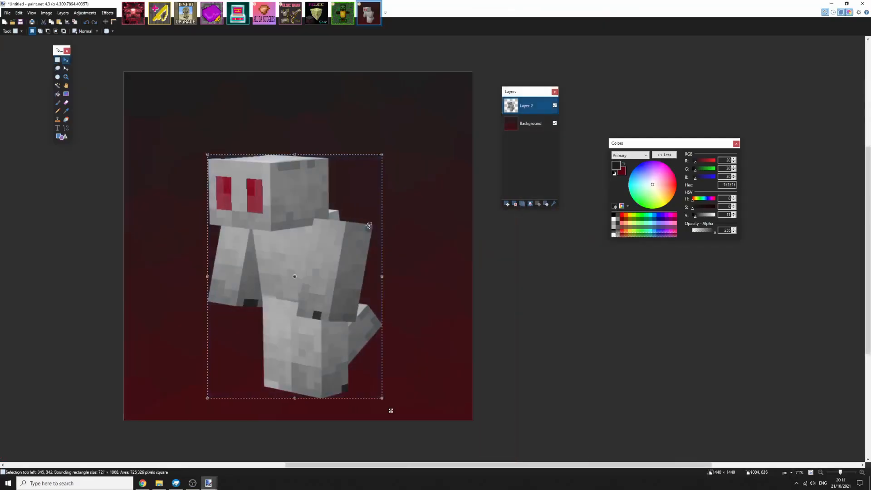
left_click_drag(379, 276, 331, 279)
left_click(57, 60)
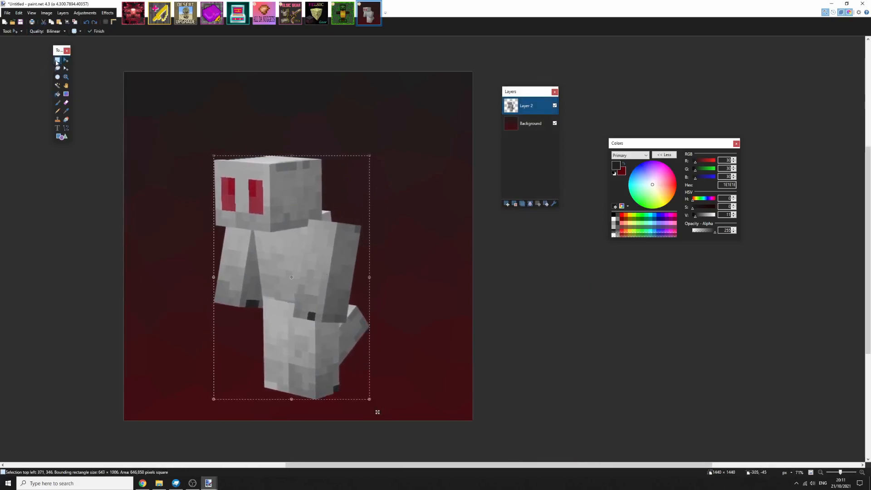
left_click(274, 199)
scroll(274, 199, "down", 6)
scroll(349, 175, "up", 5)
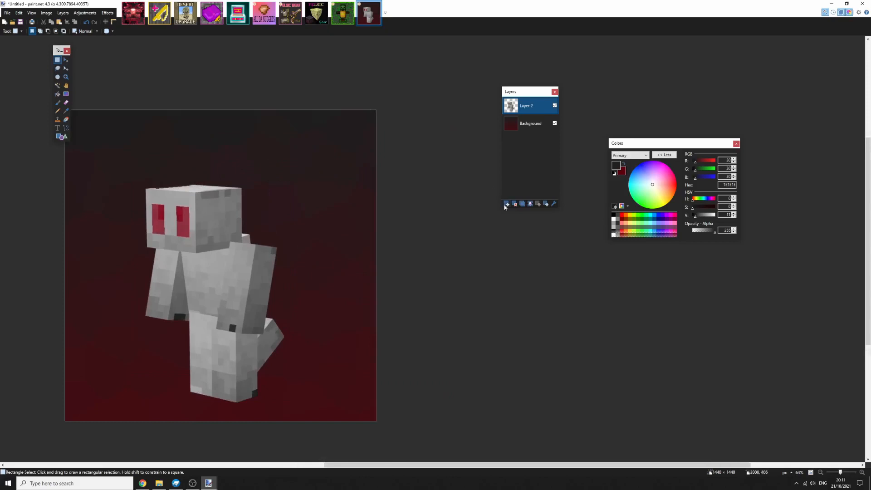
scroll(243, 131, "down", 4)
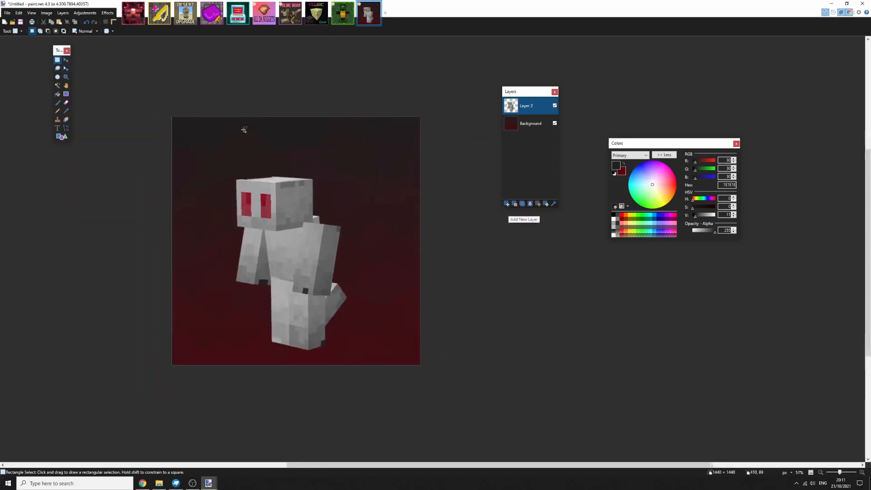
Add a black outline around the model on Layer 2 with the Outline Object effect
left_click(108, 12)
mouse_move(141, 84)
left_click(192, 81)
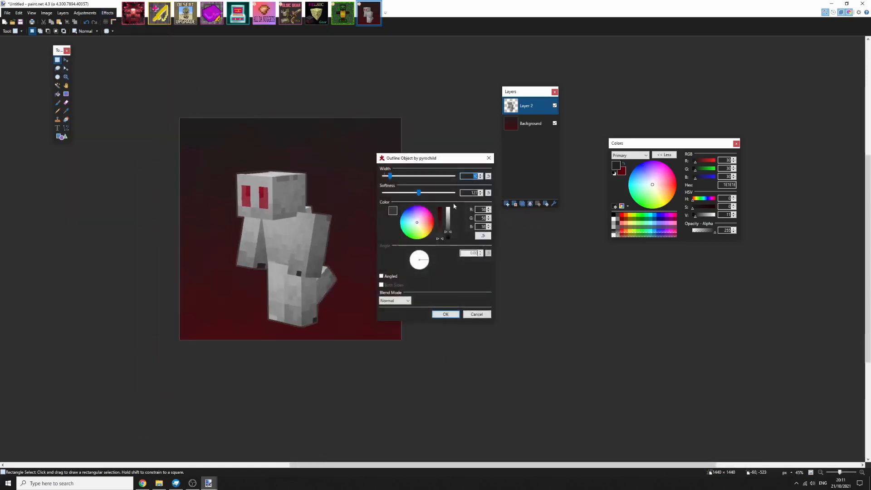
left_click_drag(451, 225, 455, 186)
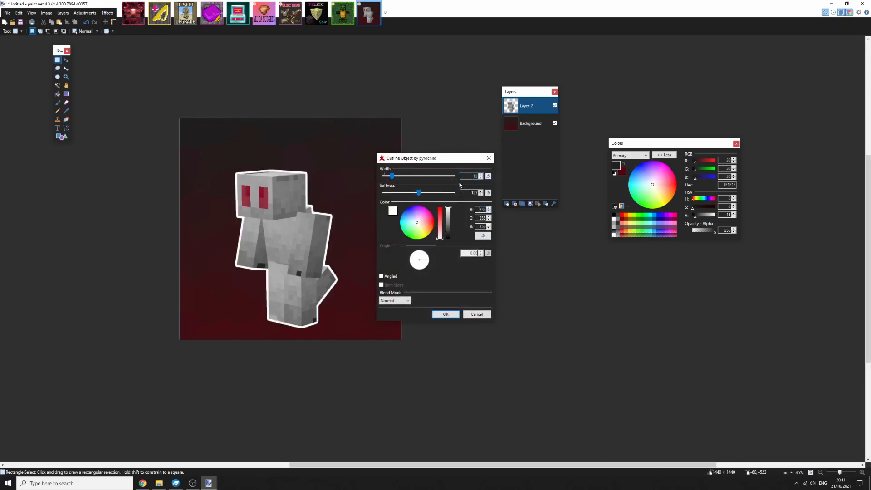
left_click_drag(445, 276, 437, 310)
left_click(446, 314)
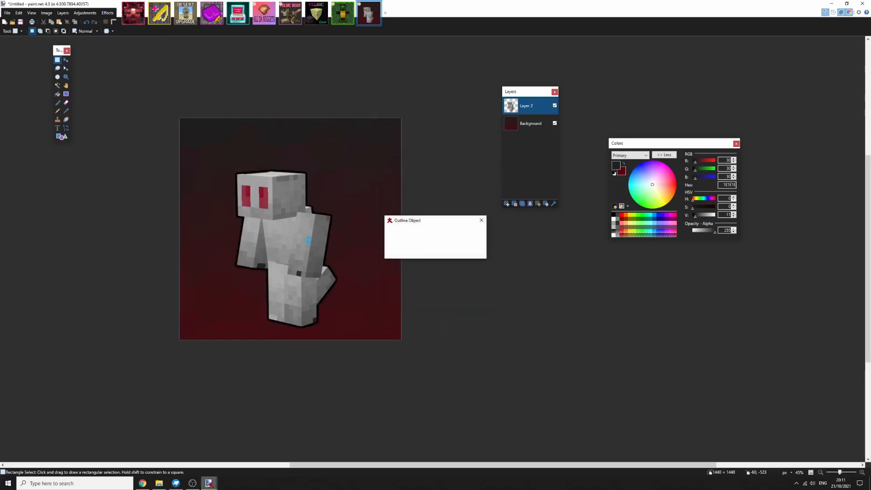
Add a new empty layer above the outlined model
scroll(418, 266, "up", 4)
scroll(418, 266, "down", 1)
scroll(418, 266, "down", 2)
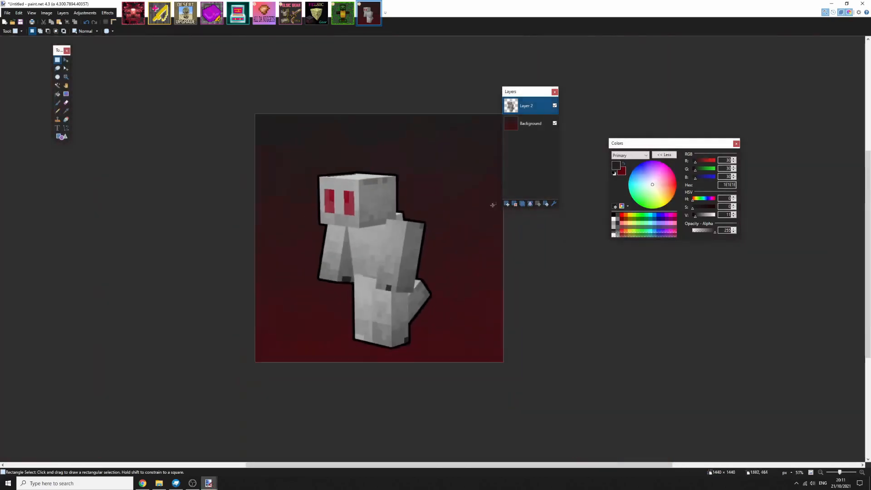
left_click(507, 204)
scroll(362, 159, "right", 2)
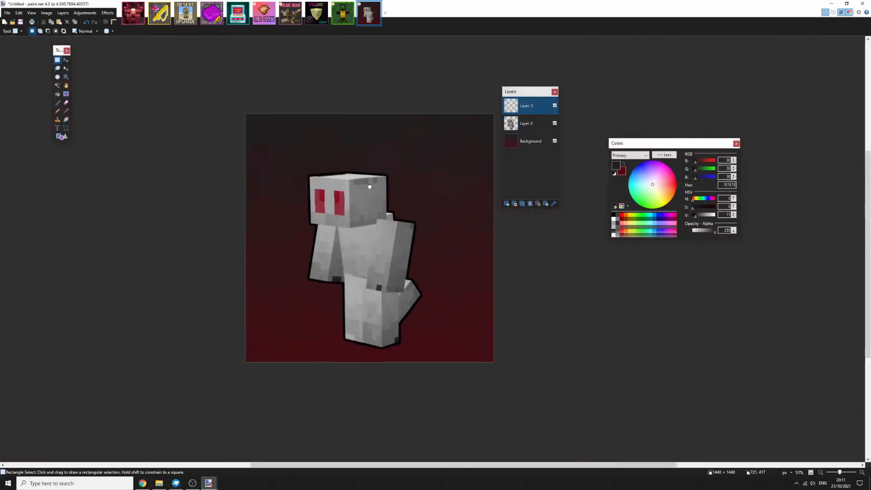
Move the outlined model on Layer 2 about 57 px right and 15 px up
left_click(526, 124)
left_click(66, 60)
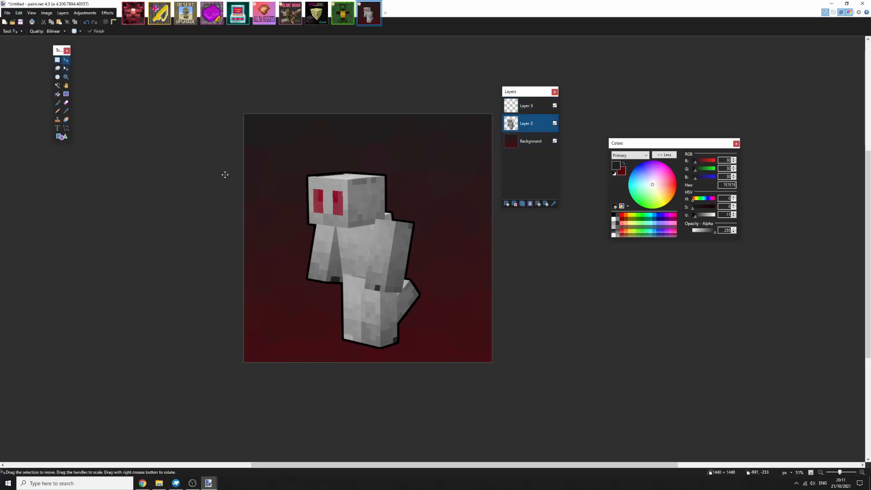
left_click_drag(352, 241, 361, 238)
Clear the selection, make Layer 3 active and start a text entry at font size 100 near the canvas's upper left
left_click(526, 105)
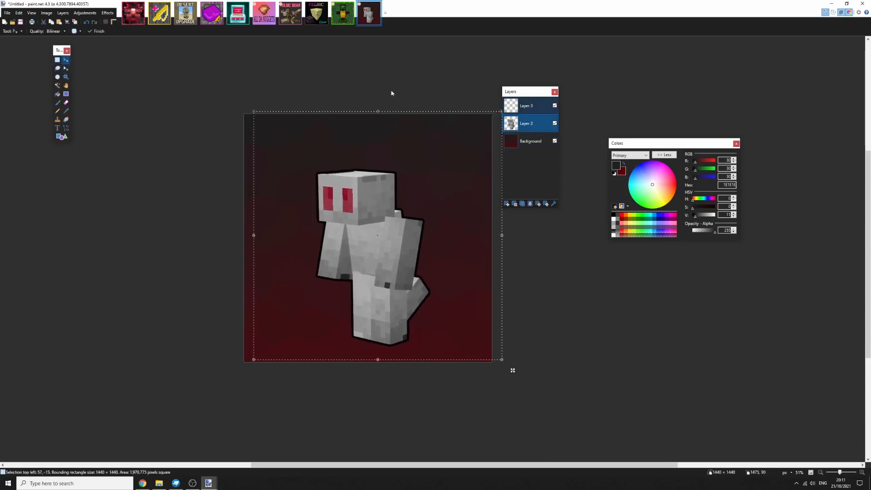
left_click(57, 60)
left_click(147, 156)
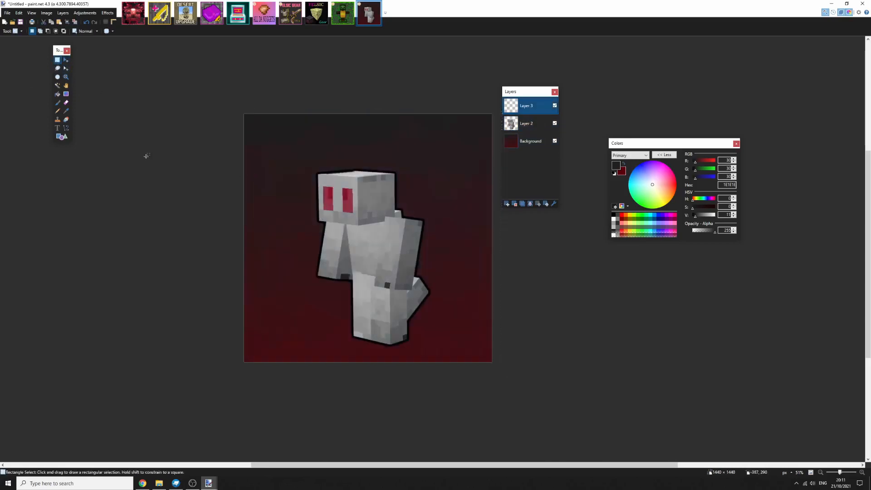
left_click(58, 128)
left_click(273, 151)
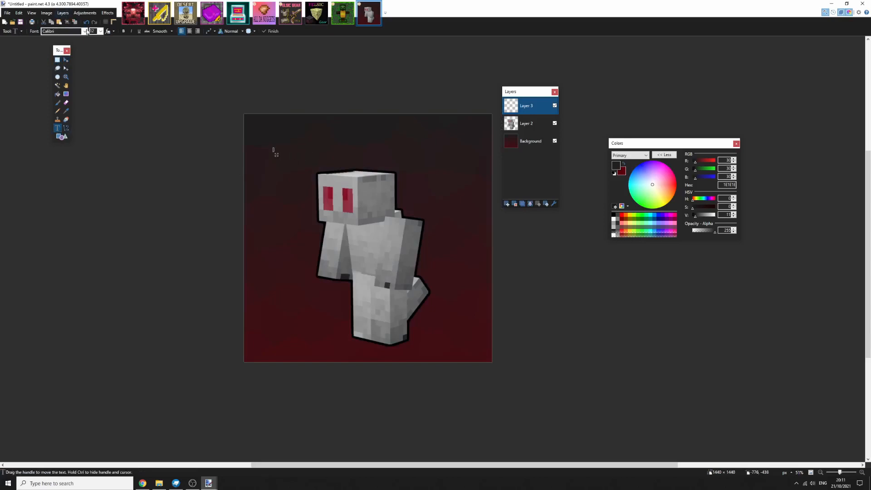
type("100")
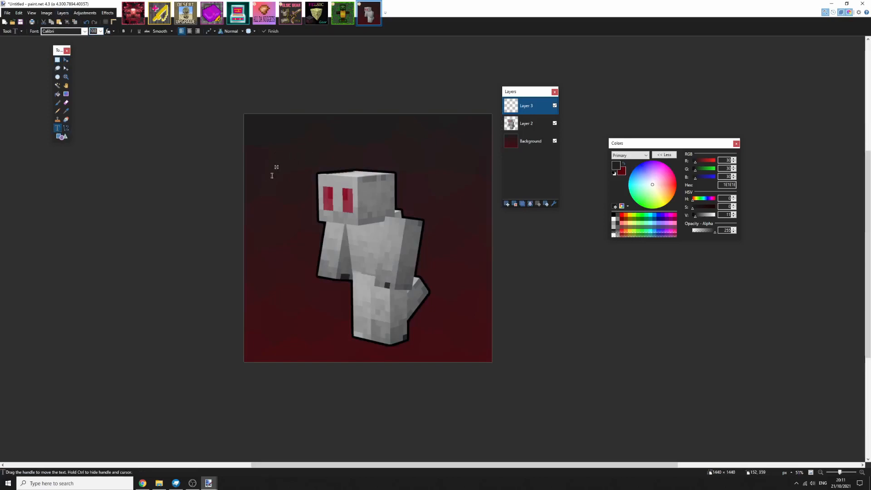
left_click_drag(278, 168, 273, 172)
Set the font of the text entry on Layer 3 to Bloody
left_click(72, 38)
left_click(85, 32)
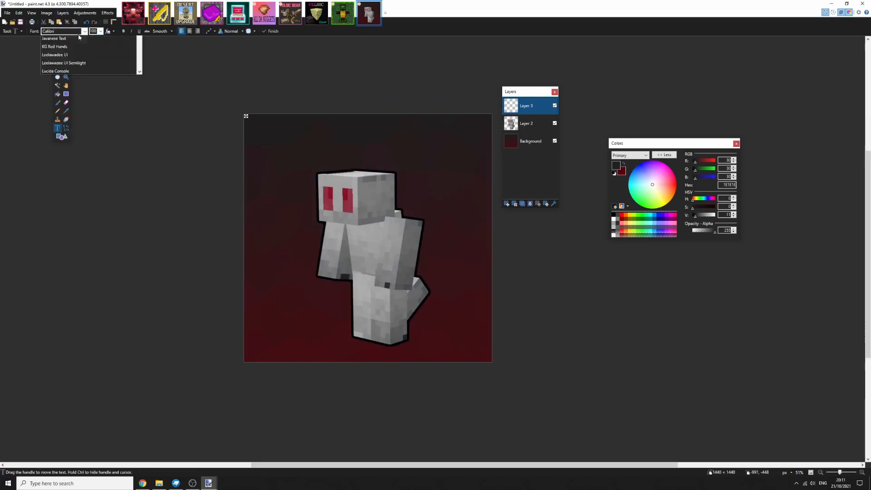
left_click(300, 151)
left_click(85, 31)
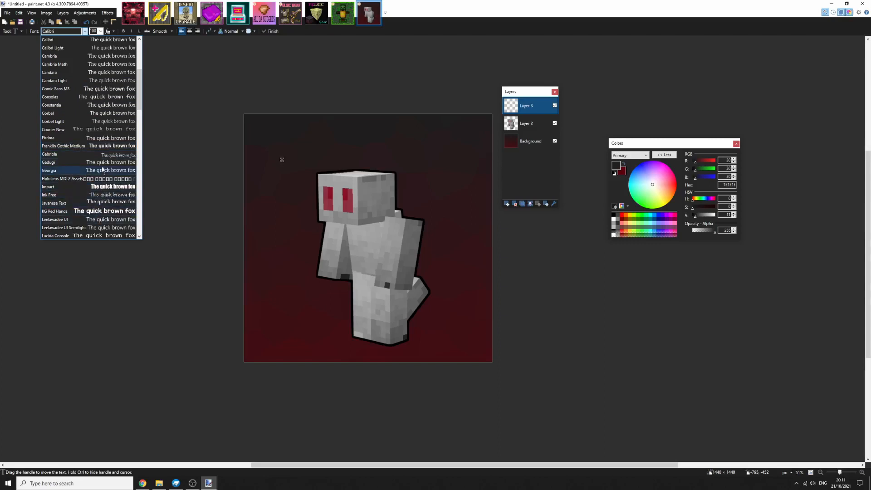
scroll(103, 190, "down", 6)
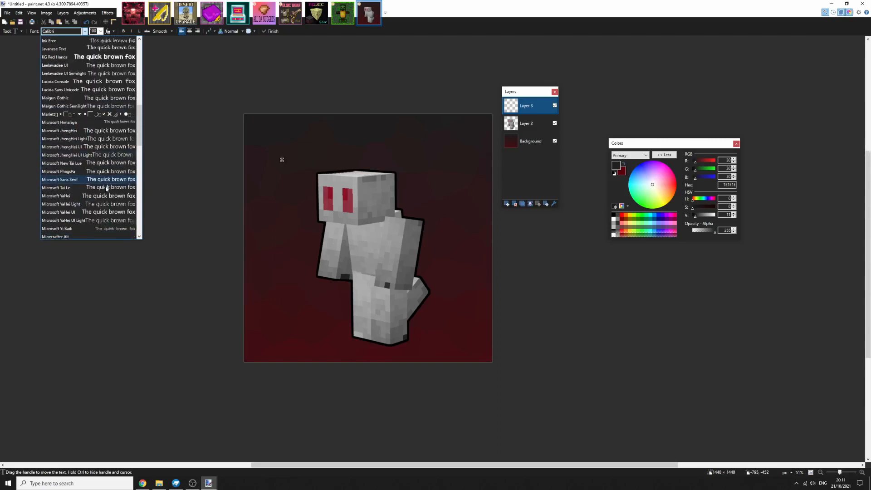
scroll(106, 190, "down", 6)
scroll(106, 181, "down", 1)
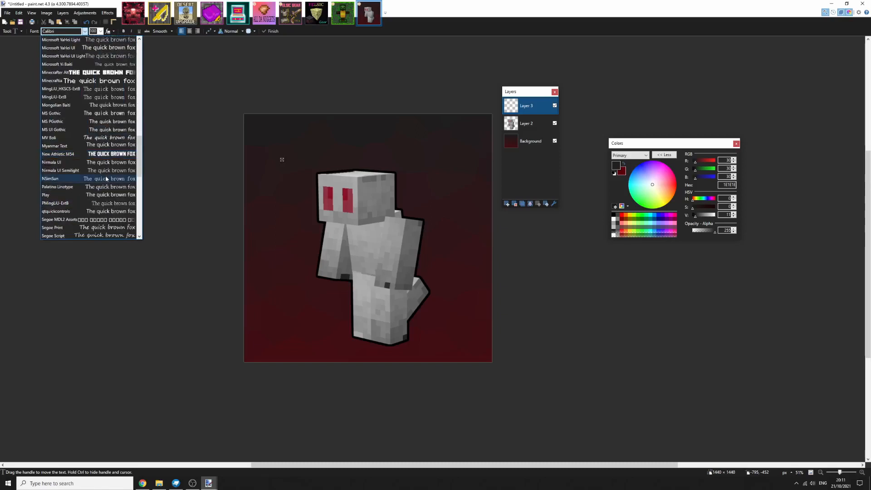
scroll(111, 190, "down", 10)
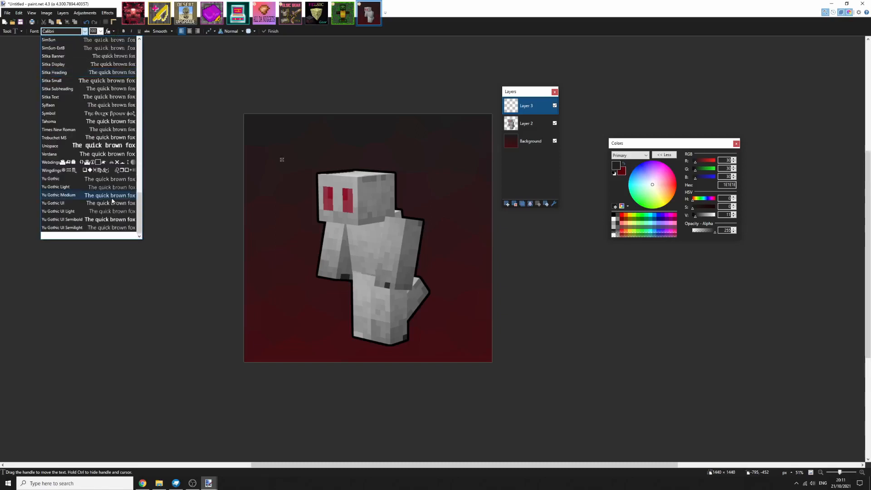
scroll(112, 201, "up", 20)
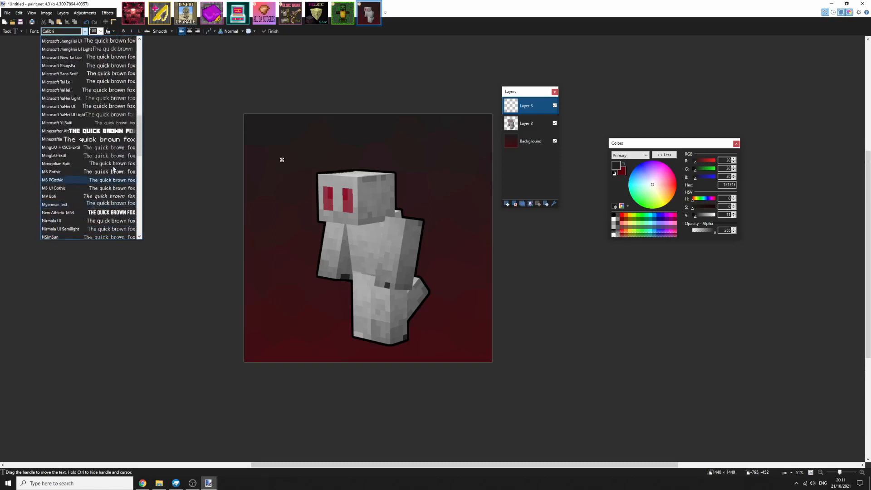
scroll(107, 180, "up", 8)
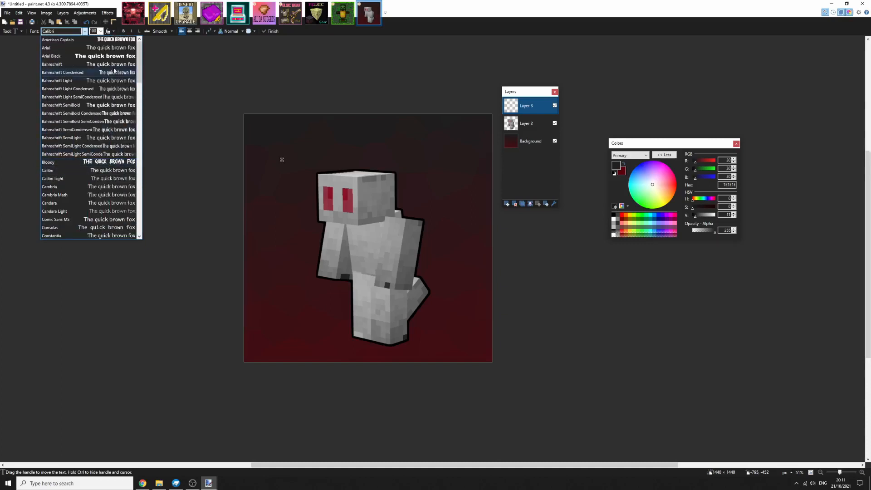
left_click(109, 163)
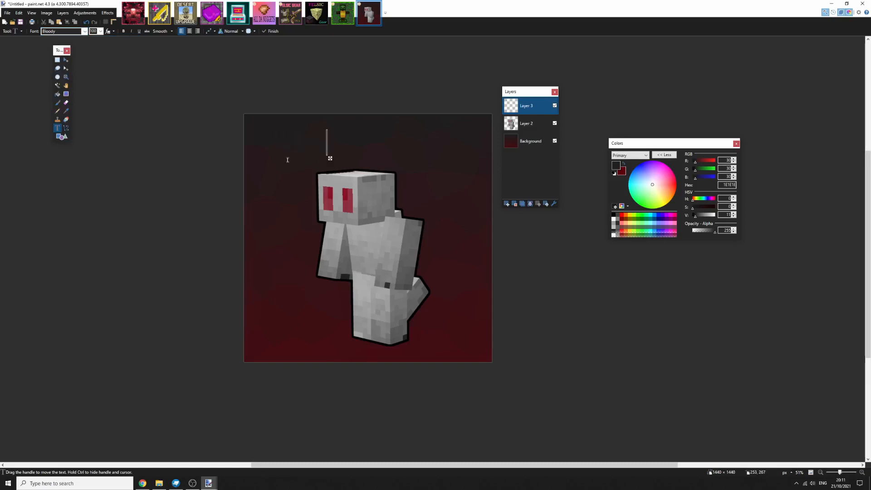
Write ZIGHT above the model, colour the text bright red (FF001D) and shift it slightly to the right
left_click(288, 159)
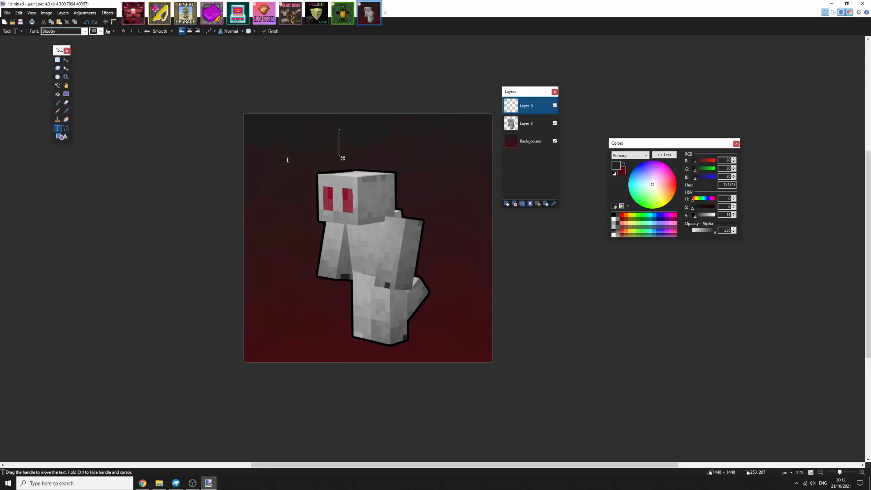
left_click_drag(701, 217, 672, 220)
left_click(676, 182)
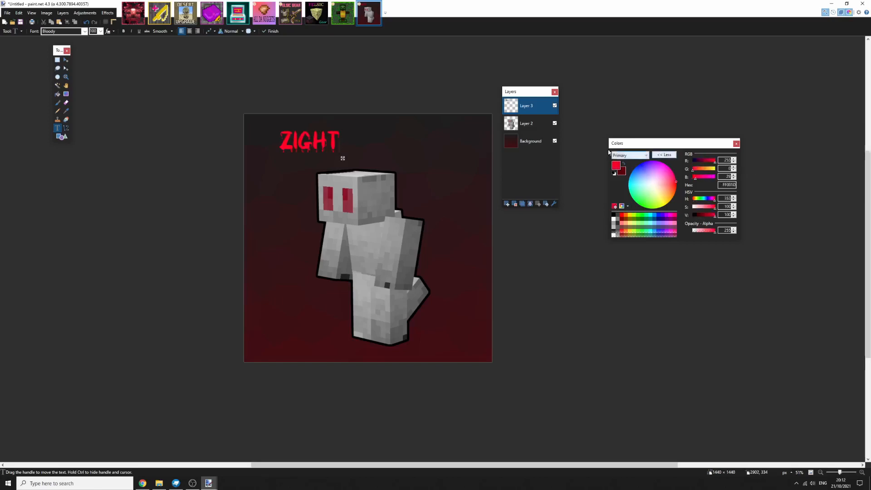
left_click_drag(342, 159, 350, 158)
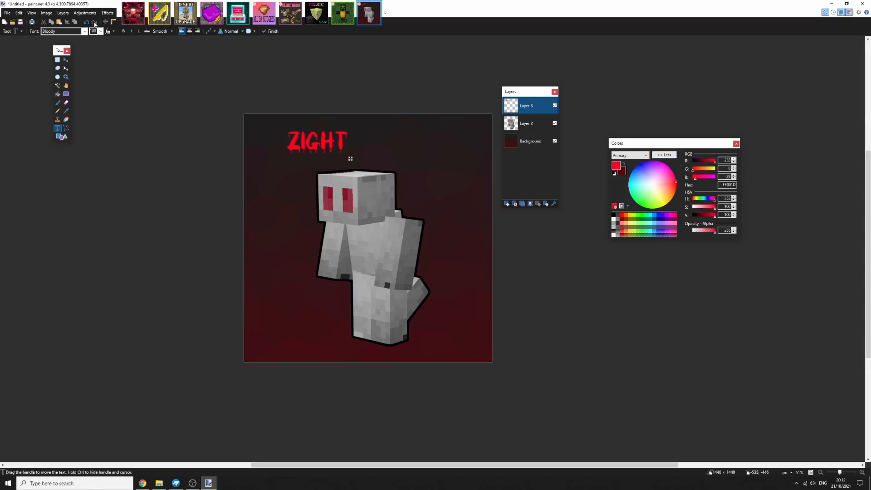
Enlarge the ZIGHT text to font size 300 and place it across the lower part of the canvas
type("300")
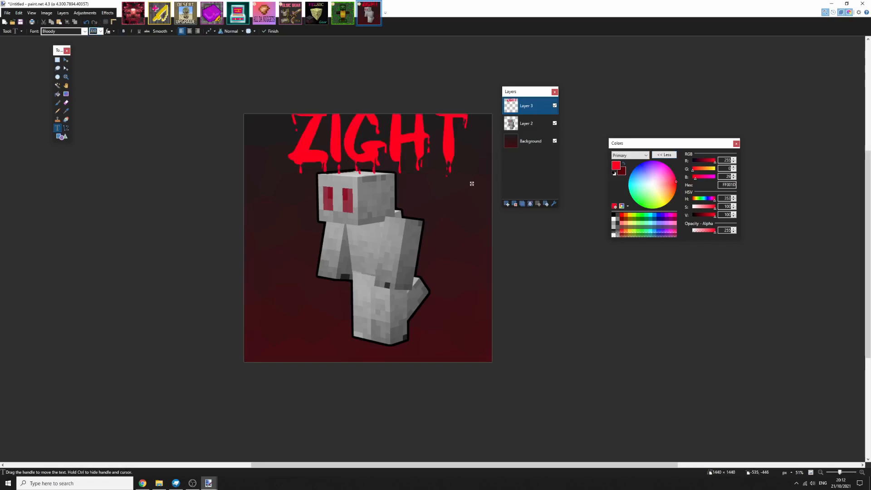
left_click_drag(472, 184, 456, 208)
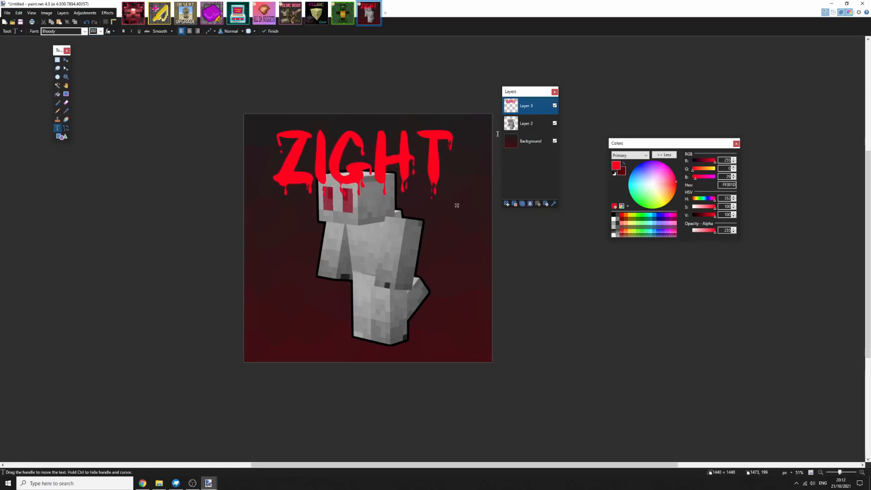
left_click_drag(458, 204, 467, 357)
Scale the Layer 2 selection holding the model to about 1193 × 1263 px and position the model higher, above the title
left_click(532, 123)
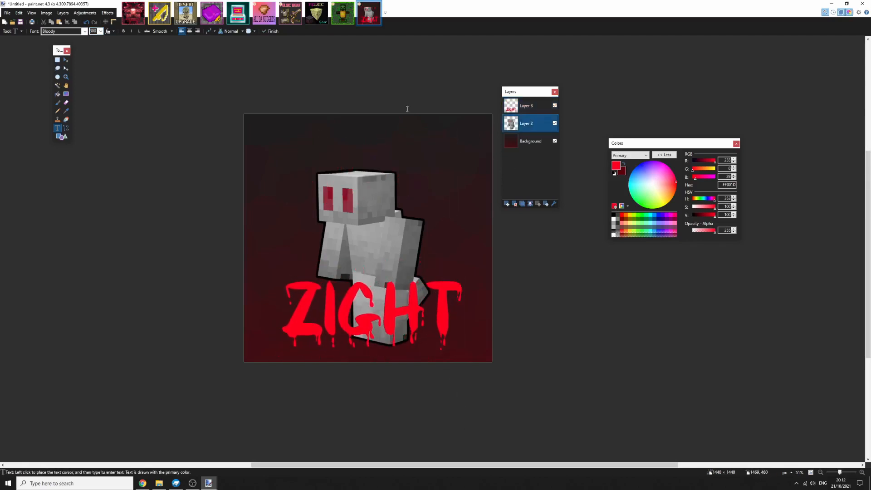
left_click(58, 60)
left_click(65, 60)
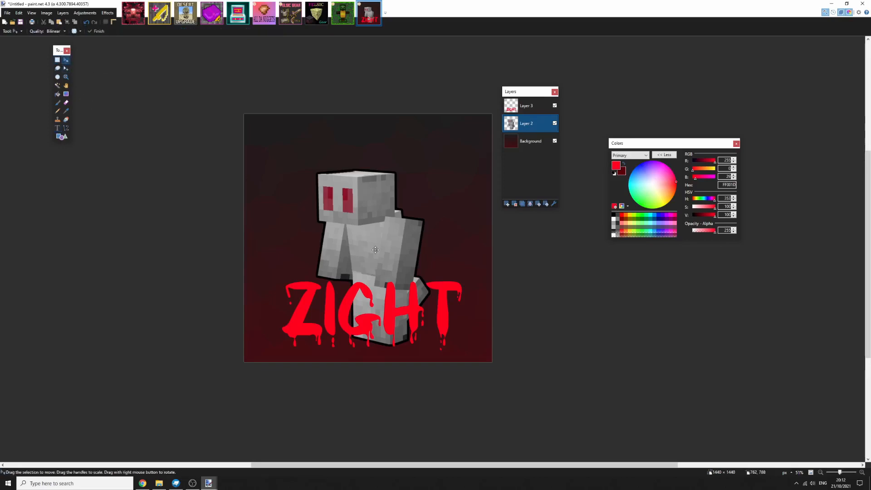
left_click_drag(503, 373, 427, 257)
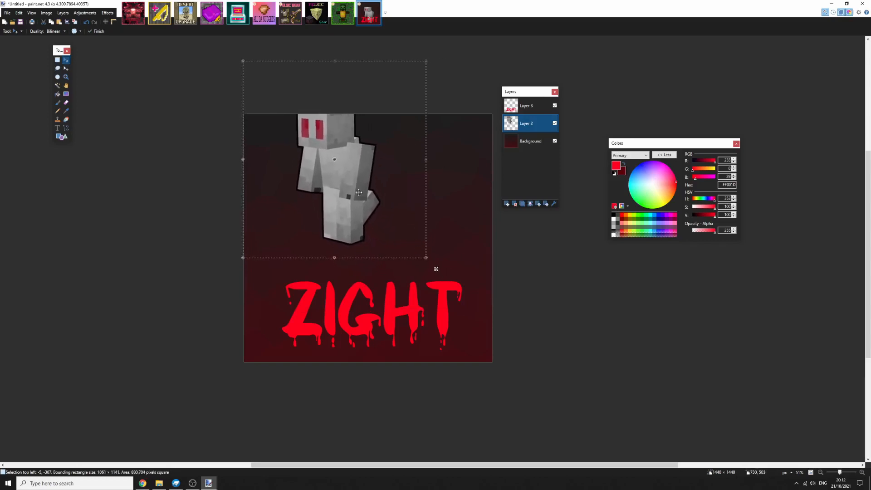
left_click_drag(358, 192, 380, 230)
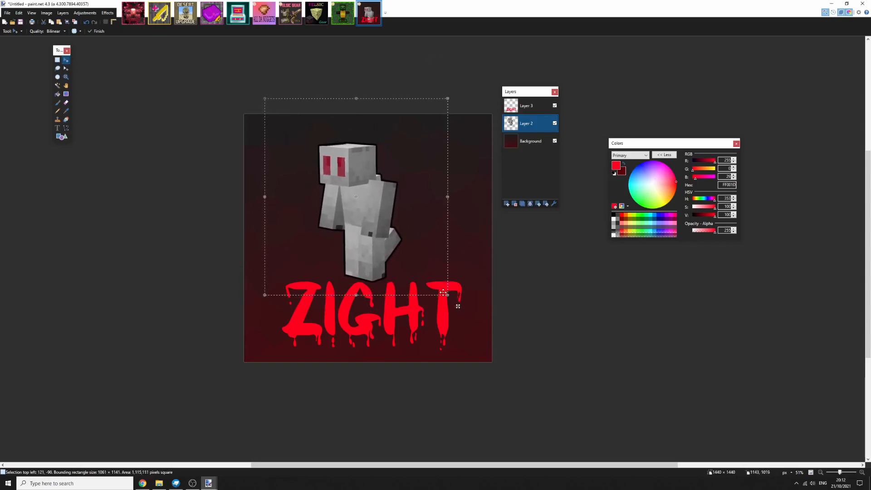
left_click_drag(448, 295, 474, 328)
Shrink the Layer 3 selection holding the title to about 1094 × 1043 px and centre the text beneath the model
left_click(521, 110)
left_click(58, 60)
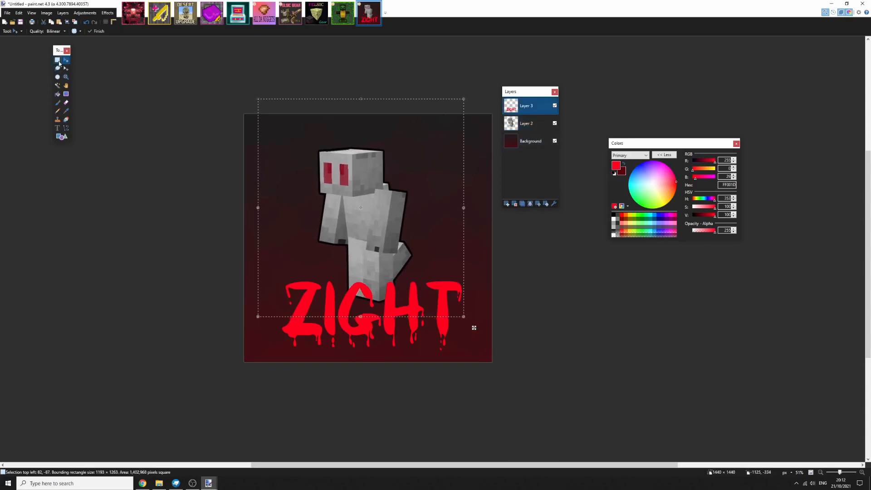
left_click(188, 103)
left_click(65, 60)
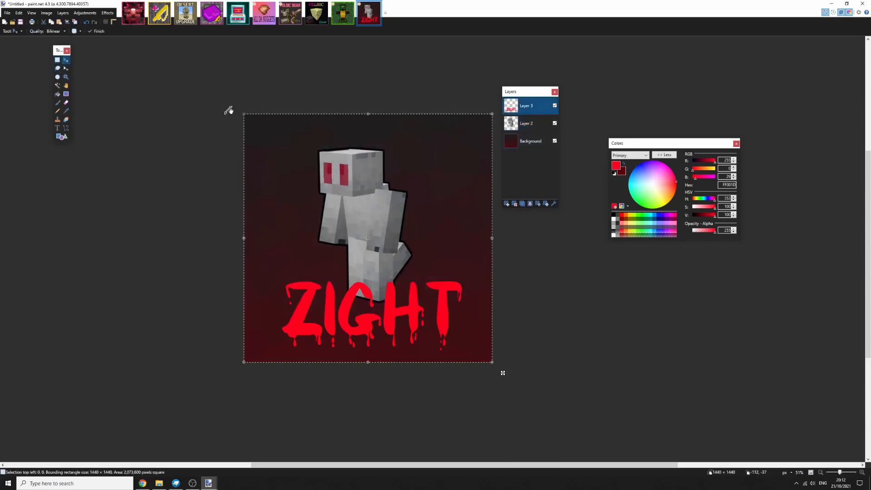
left_click_drag(245, 114, 305, 183)
left_click_drag(403, 320, 370, 321)
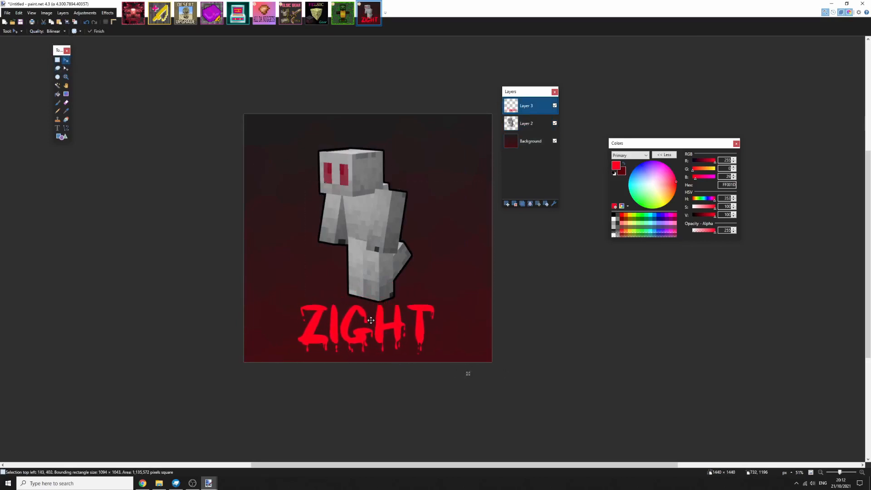
Move the title's selection to about 152, 381 px, just under the model's feet, and deselect it
scroll(370, 309, "down", 6)
scroll(381, 284, "up", 6)
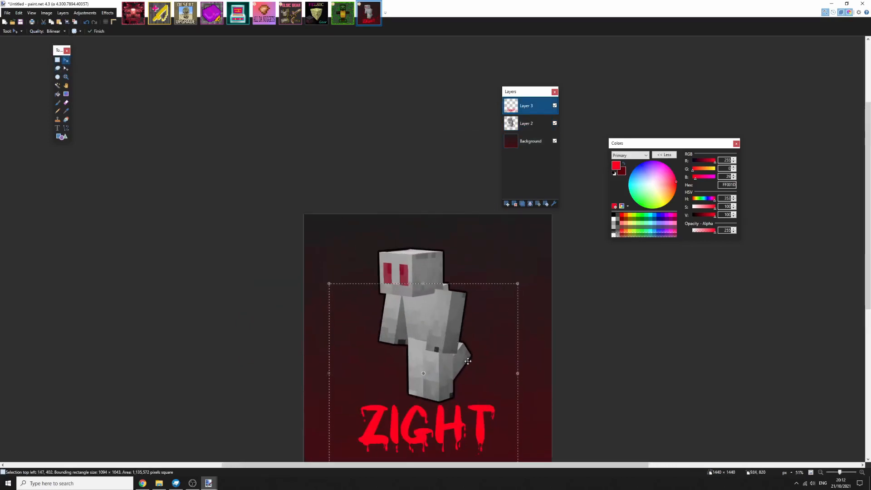
left_click(57, 59)
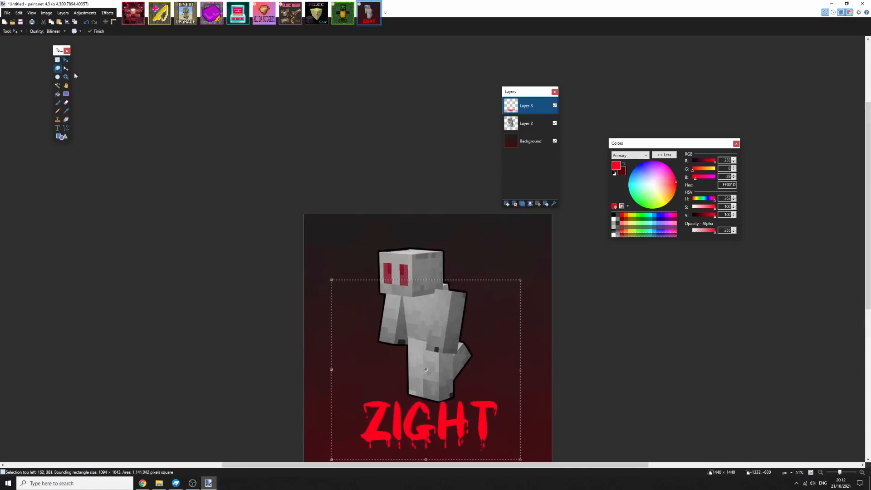
left_click(369, 255)
scroll(479, 346, "down", 2)
left_click_drag(523, 385, 374, 274)
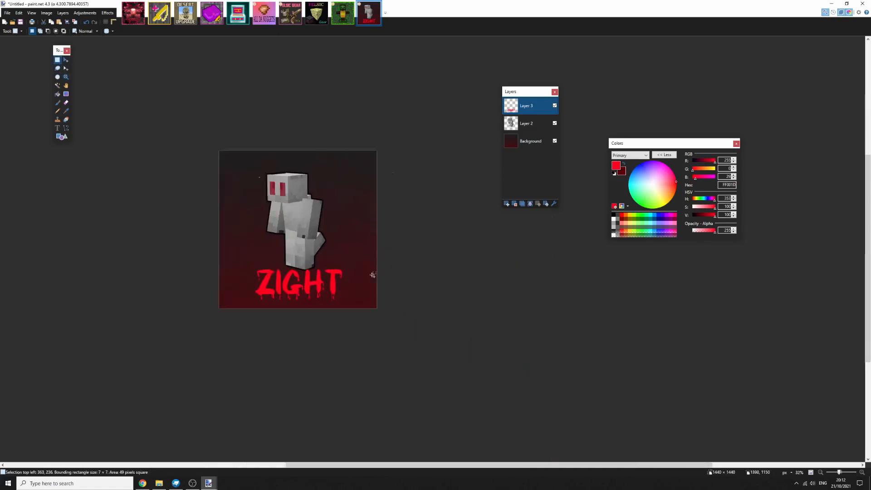
scroll(371, 276, "up", 3)
scroll(281, 221, "up", 2)
left_click_drag(305, 220, 355, 235)
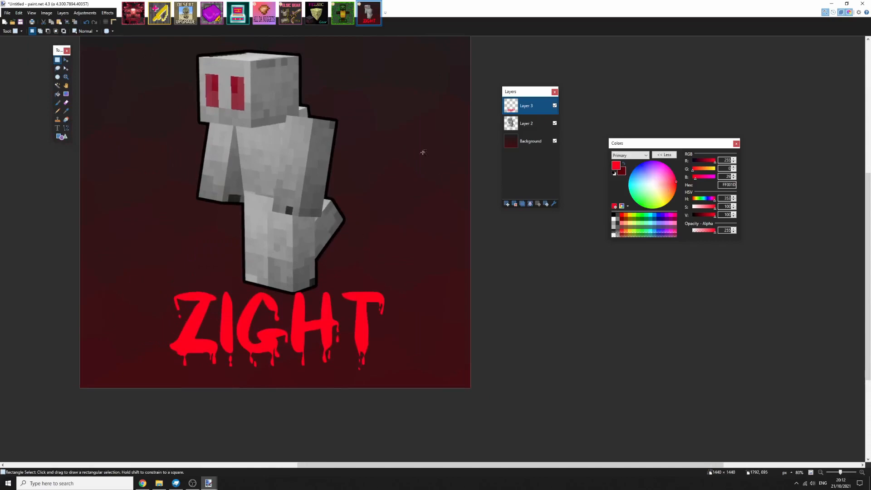
Turn the Background layer upside down so its red part lies at the top, and clear the selection
left_click(531, 141)
scroll(334, 156, "down", 5)
left_click_drag(330, 142, 311, 198)
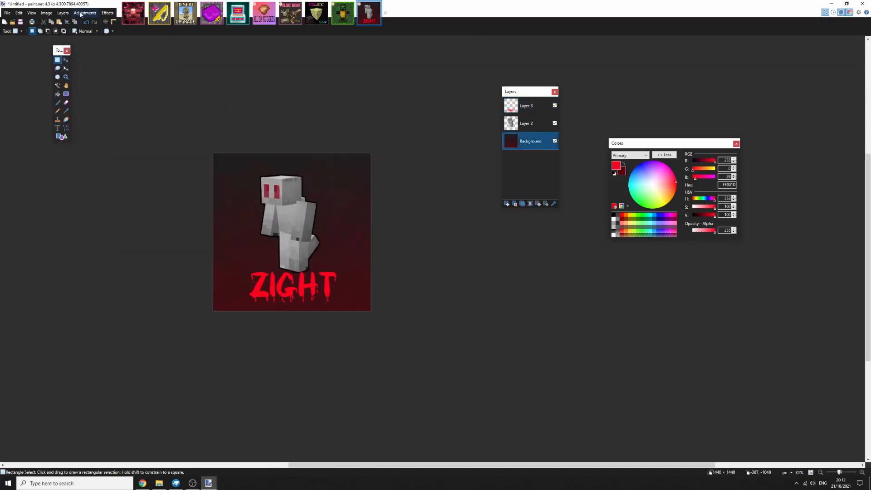
left_click(66, 59)
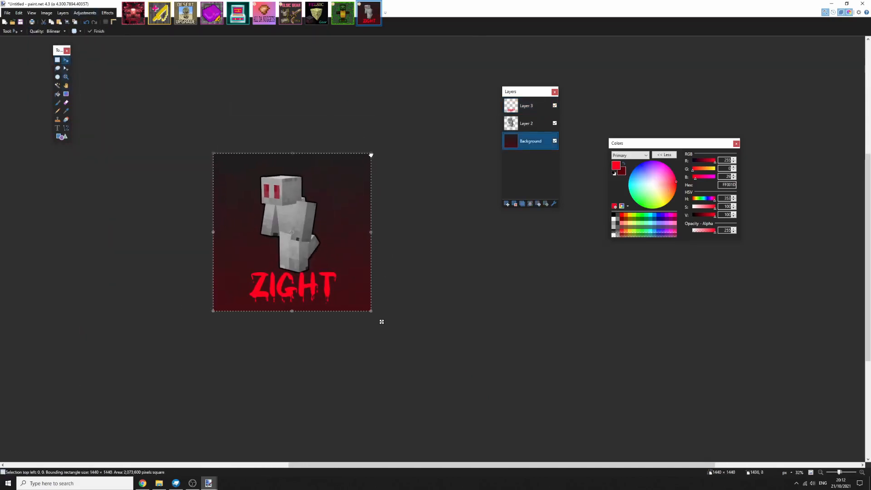
left_click_drag(372, 154, 220, 223)
key("ctrl+z")
scroll(213, 220, "up", 5)
left_click(57, 60)
left_click(326, 178)
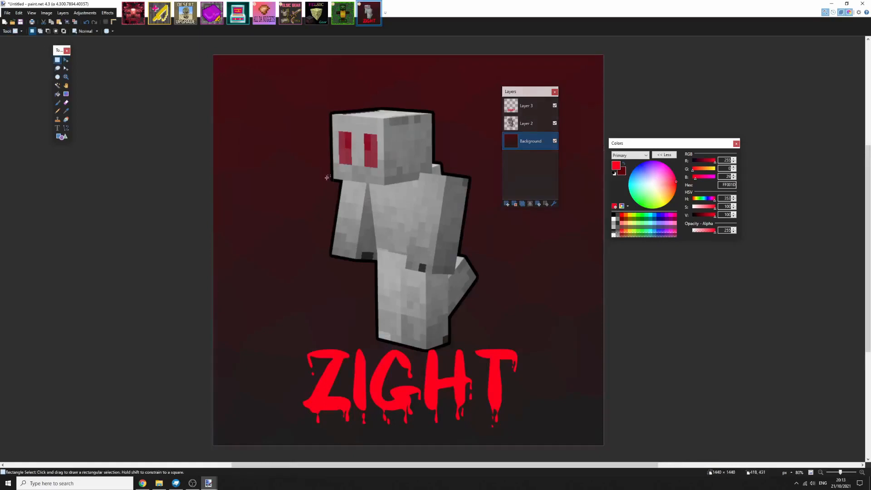
Add a new empty layer and place it between Layer 2 and the Background
scroll(327, 177, "down", 4)
scroll(336, 268, "up", 4)
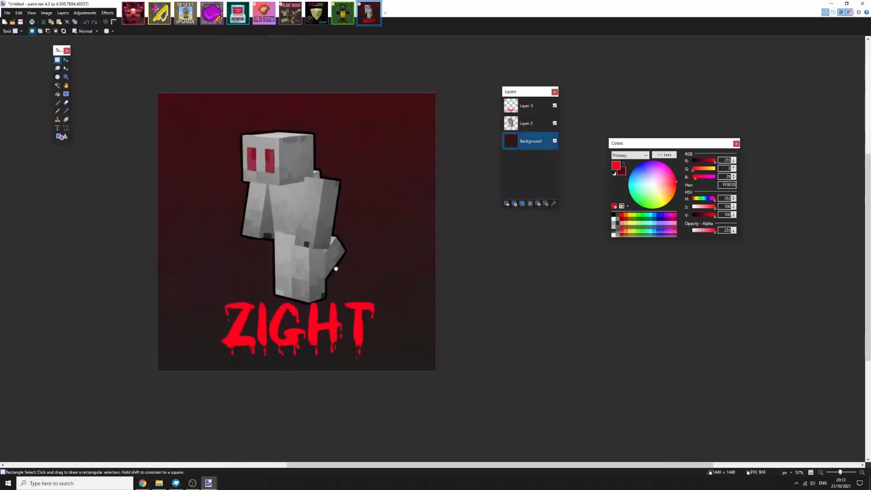
left_click(527, 106)
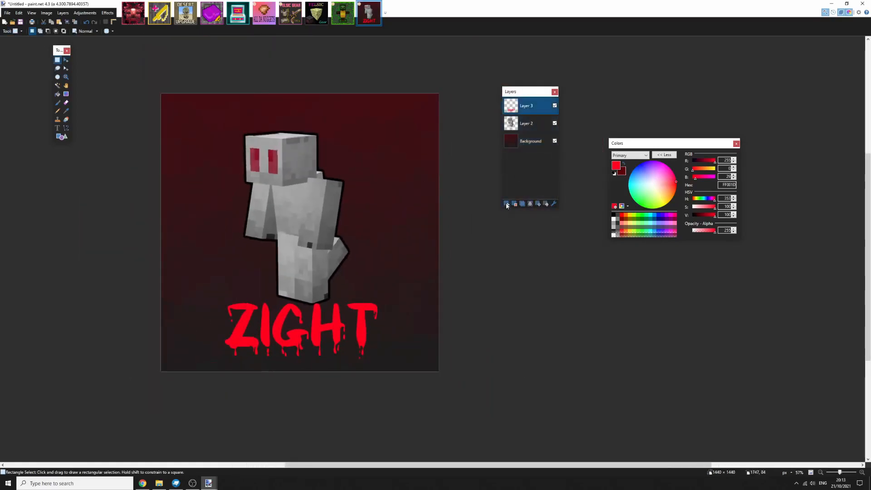
left_click(507, 204)
left_click(527, 141)
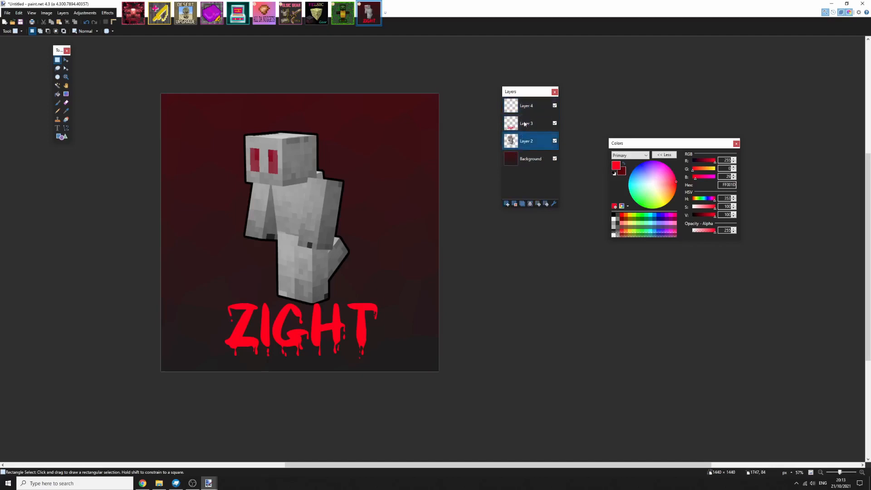
left_click_drag(526, 107, 524, 141)
left_click(66, 61)
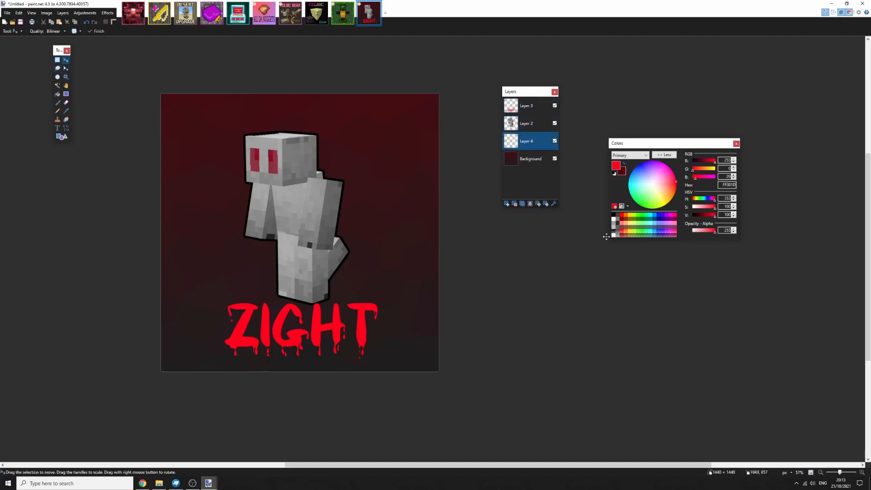
Set the primary color to dark red 2D0004 and the secondary color to black
left_click_drag(669, 188, 679, 184)
left_click_drag(707, 215, 673, 214)
left_click(624, 164)
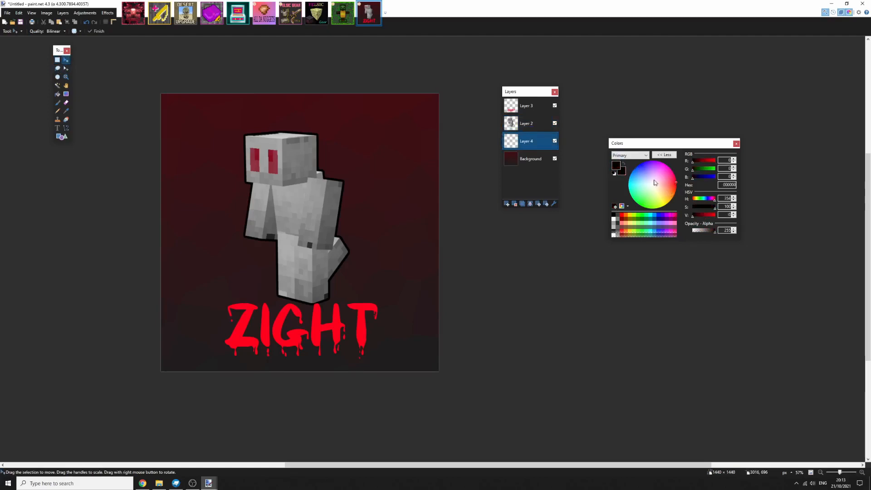
Fill Layer 4 with small random pentagons using Random Shape Fill, with primary fill color and secondary outline color
left_click(112, 16)
mouse_move(131, 98)
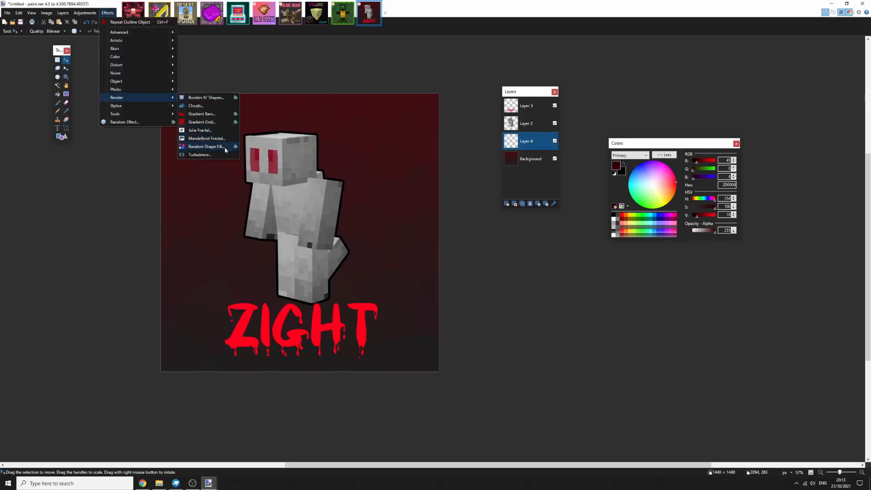
left_click(206, 146)
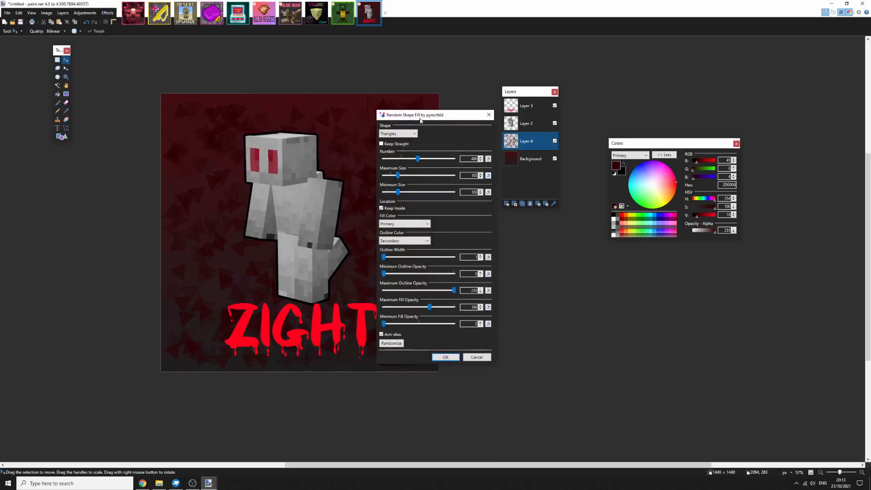
left_click_drag(420, 121, 442, 116)
left_click_drag(440, 154, 475, 154)
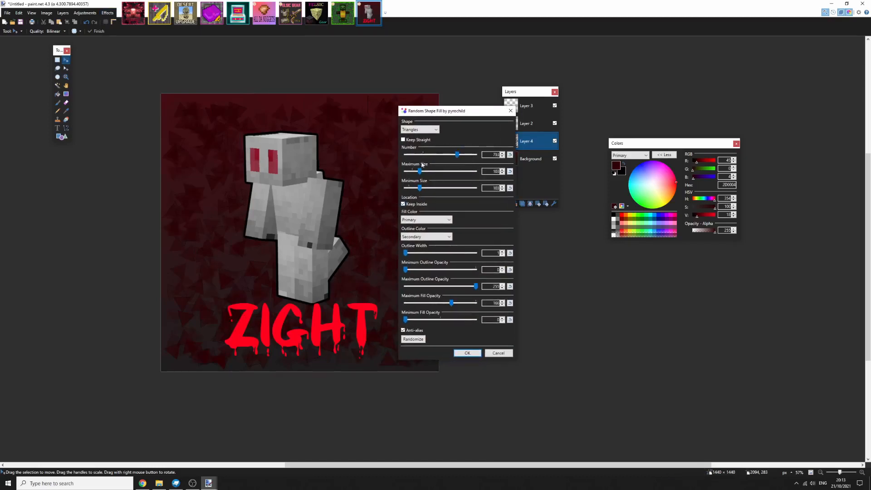
left_click(413, 141)
left_click(420, 129)
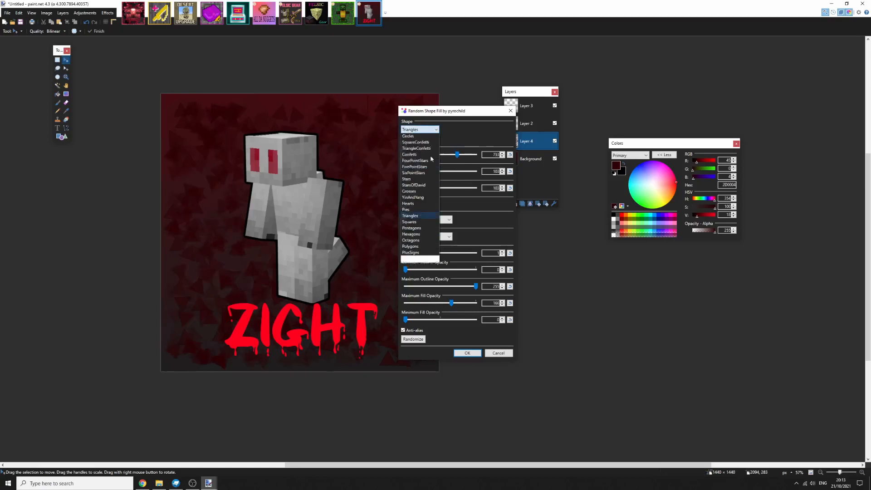
left_click(421, 237)
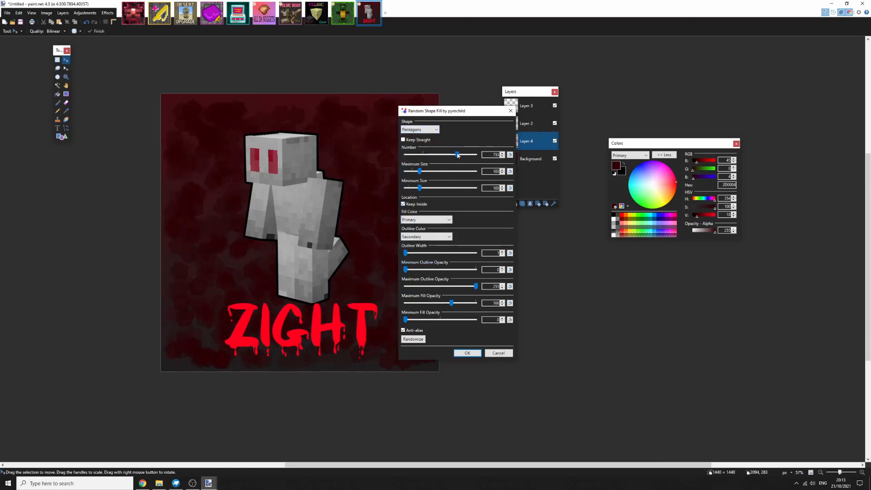
left_click_drag(457, 155, 419, 175)
left_click(468, 352)
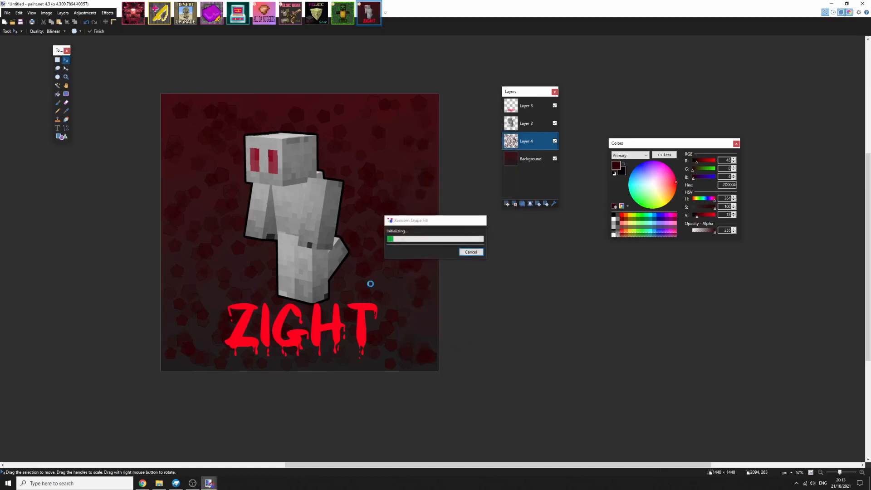
Add a new empty layer and place it at the top of the layer stack
scroll(359, 272, "down", 6)
scroll(344, 274, "up", 5)
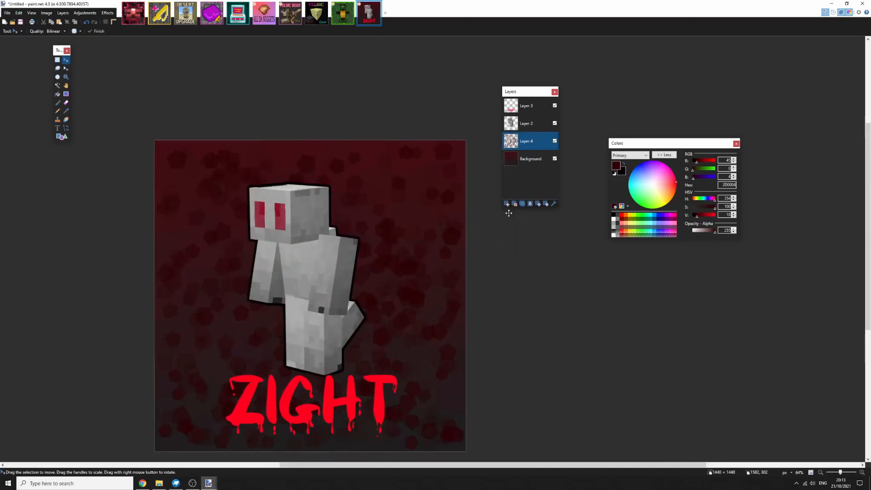
left_click(507, 204)
left_click_drag(522, 144, 521, 105)
scroll(376, 227, "down", 3)
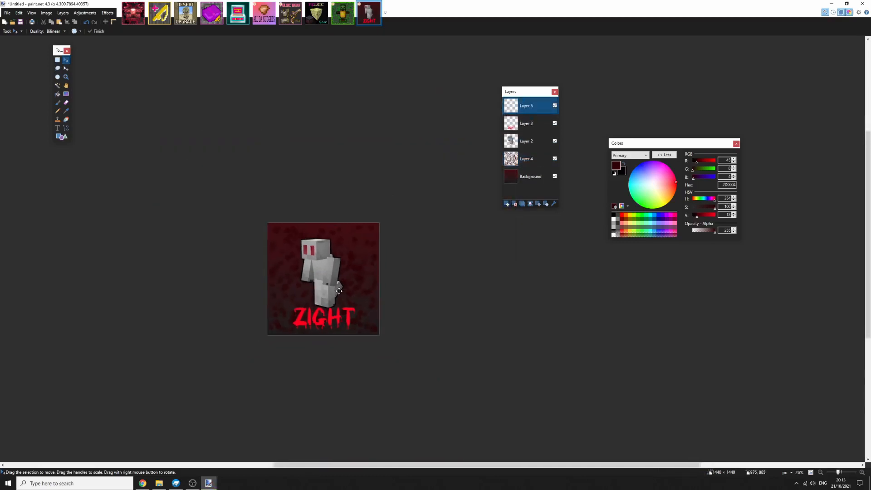
scroll(319, 173, "up", 2)
Start a solid rectangular border with Borders N' Shapes on the new top layer and color it red
left_click(104, 13)
mouse_move(136, 97)
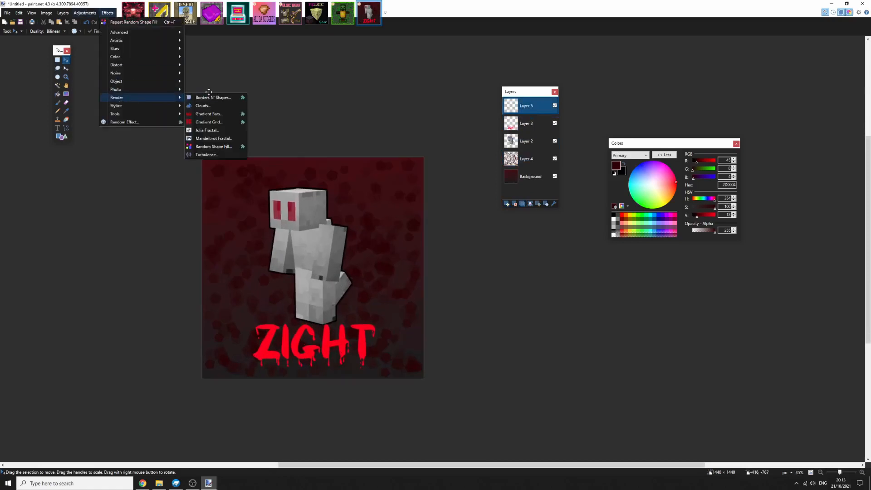
left_click(214, 97)
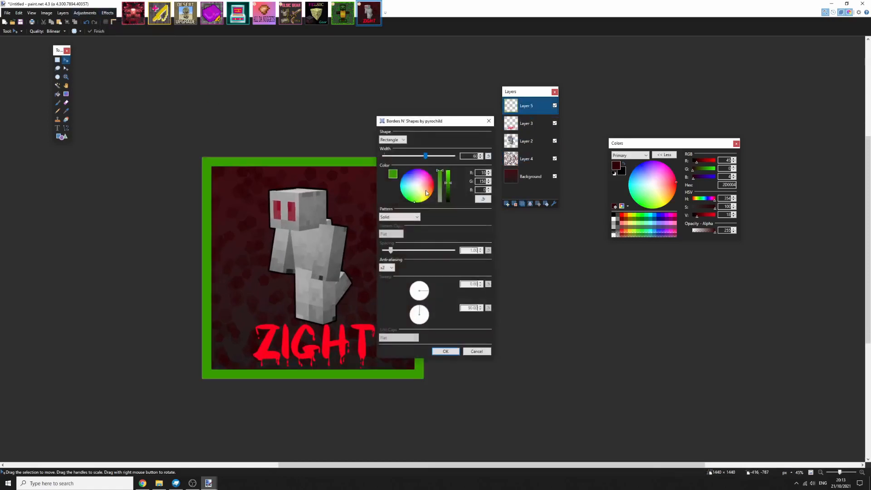
left_click(433, 183)
left_click_drag(430, 191, 462, 174)
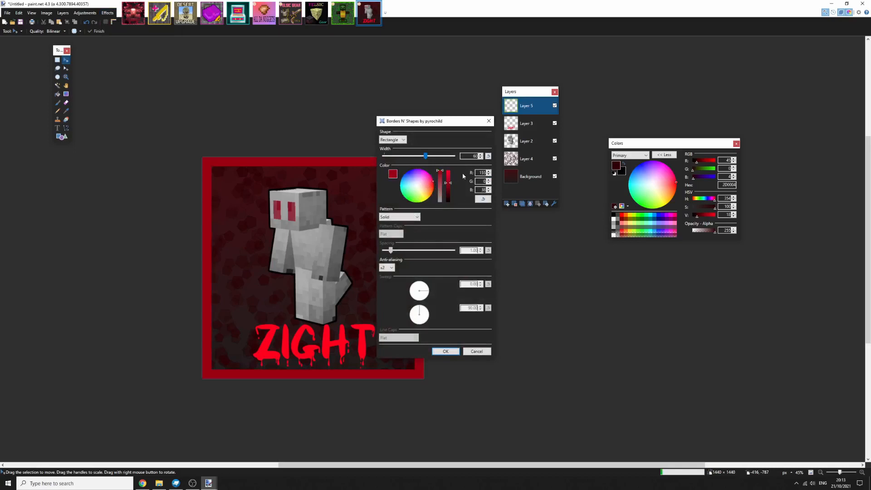
Set the border's width to about 35, adjust its color to a strong red and apply it
left_click(481, 157)
left_click(480, 158)
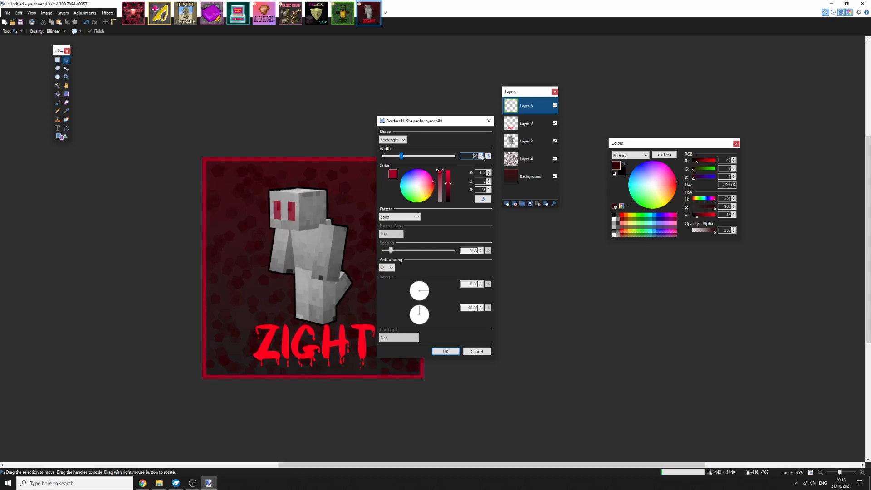
left_click(481, 155)
left_click(481, 155)
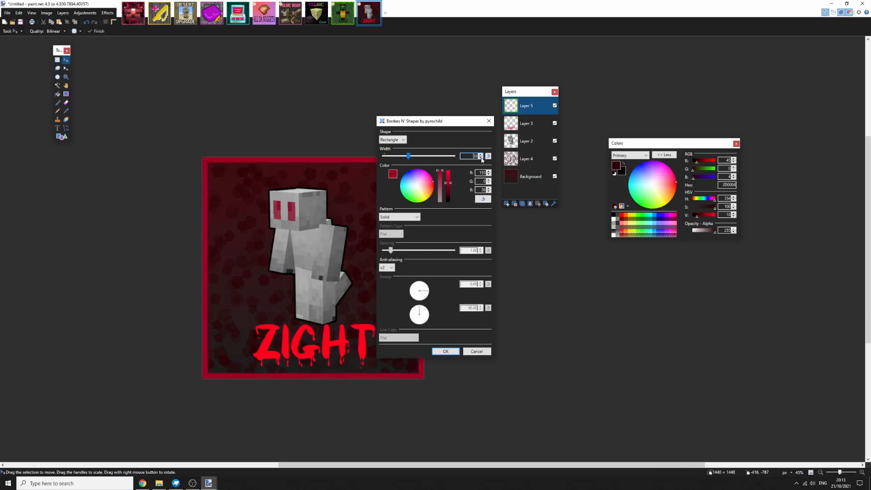
left_click(450, 198)
left_click(449, 186)
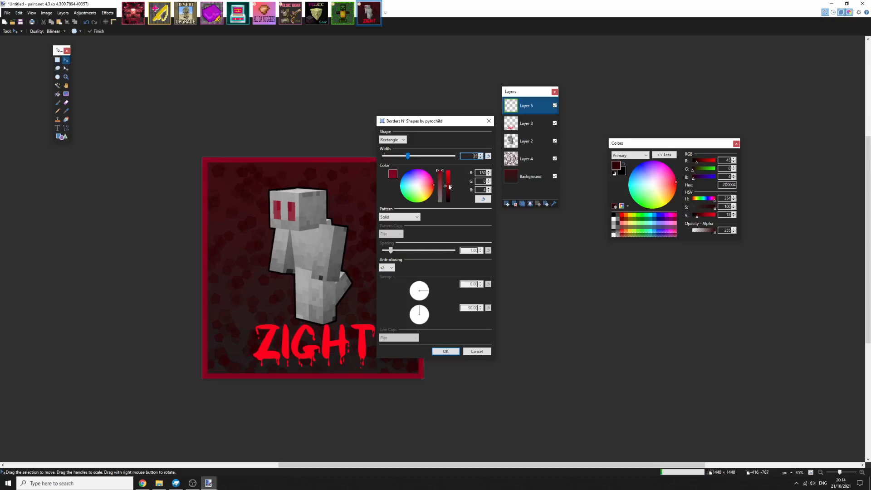
left_click(450, 181)
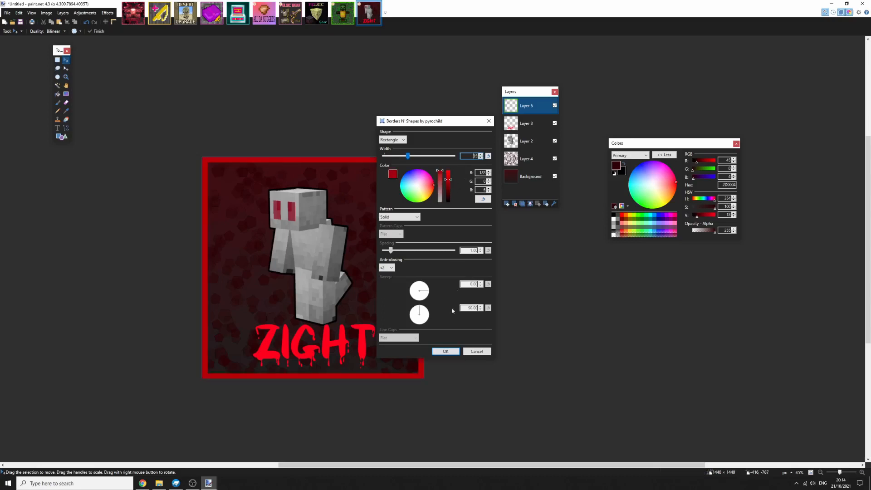
left_click(448, 351)
Roughen the red border's inner edge on Layer 5 with Crystalize, using a small cell size
scroll(356, 292, "down", 2)
scroll(326, 213, "up", 3)
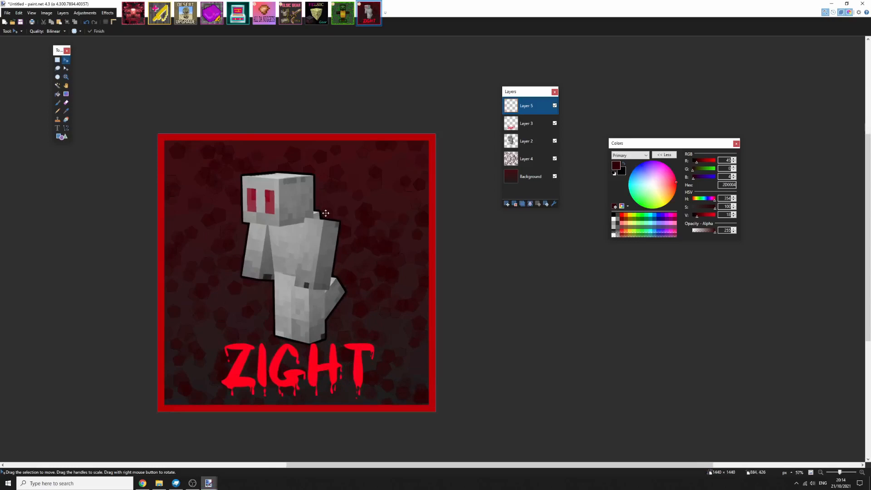
left_click(108, 12)
mouse_move(167, 65)
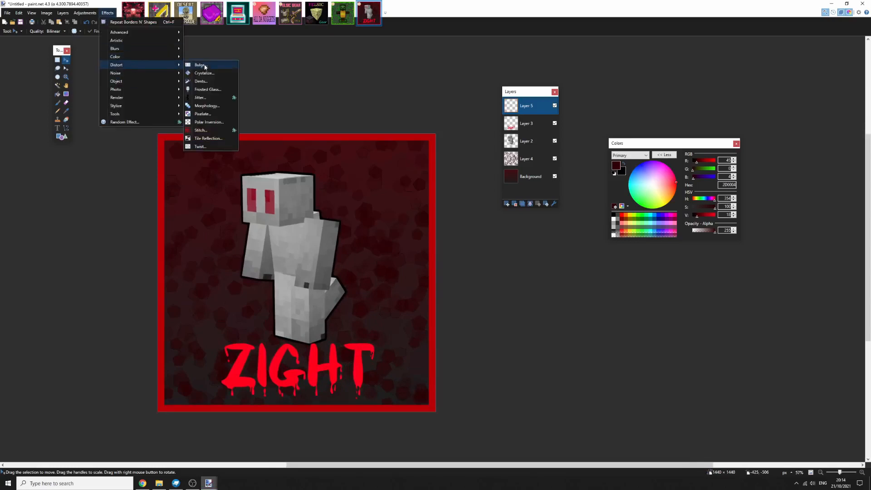
left_click(205, 73)
left_click_drag(434, 222, 392, 223)
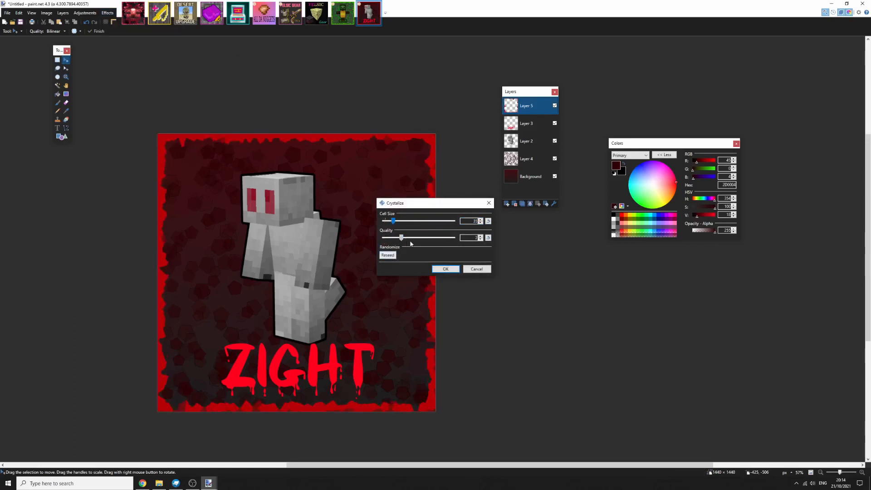
left_click(443, 270)
Examine the ZIGHT icon at several sizes and compare its border and background with the green scarecrow icon
scroll(344, 331, "down", 8)
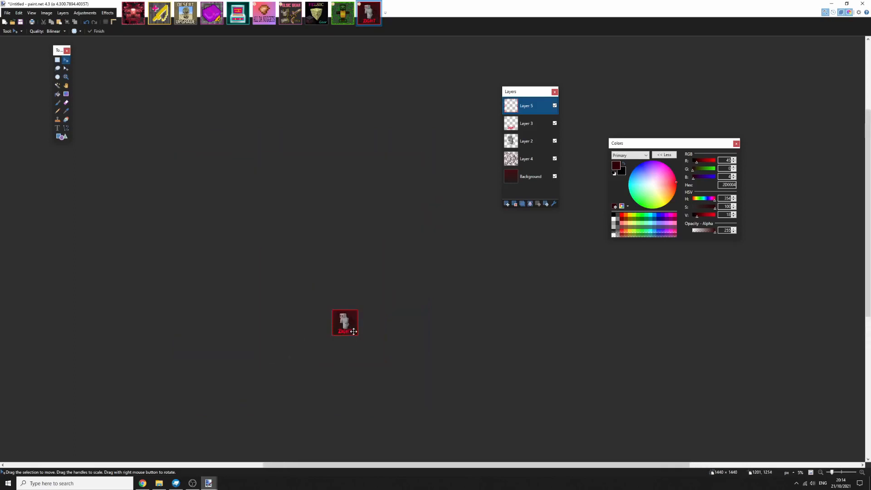
scroll(354, 331, "up", 6)
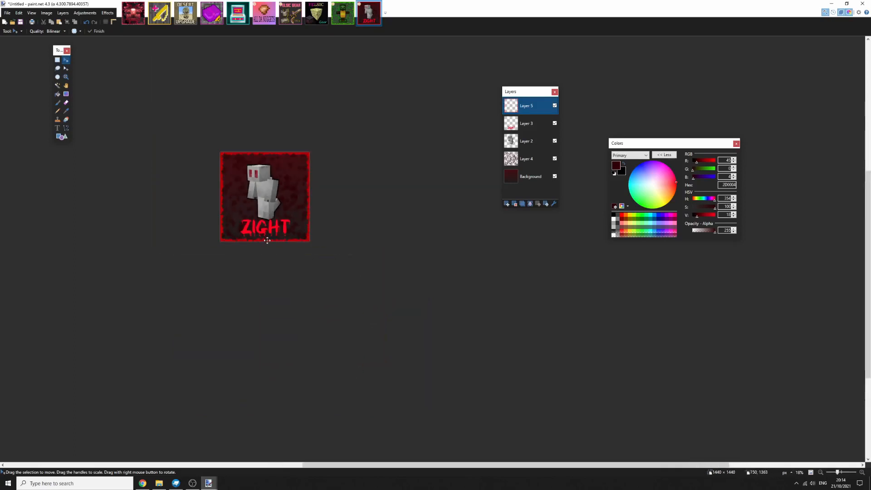
scroll(296, 223, "up", 2)
scroll(310, 307, "down", 8)
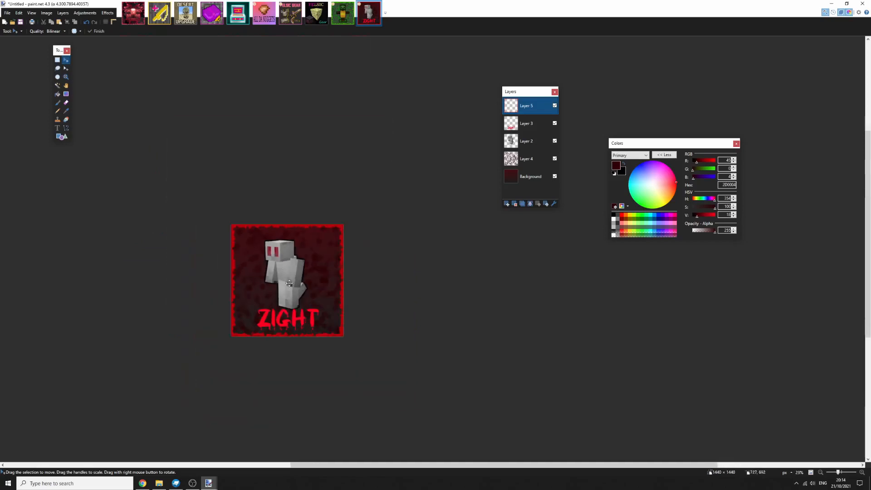
scroll(309, 239, "up", 7)
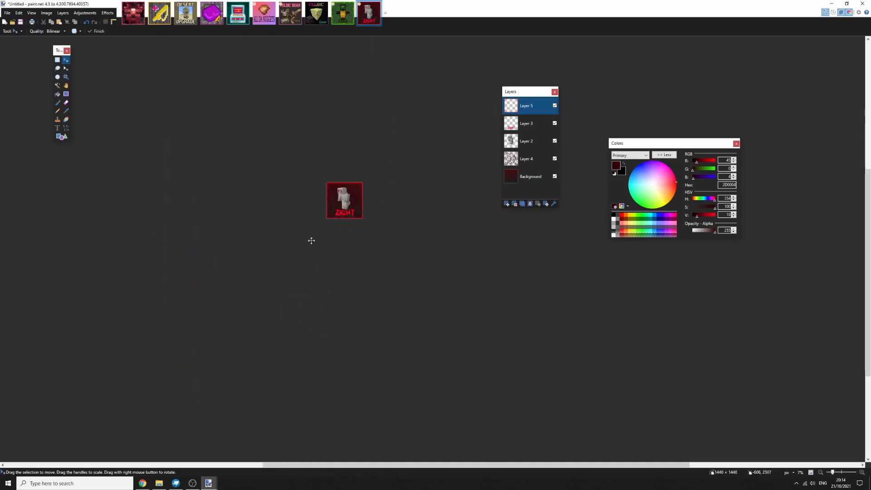
left_click(343, 12)
left_click(369, 14)
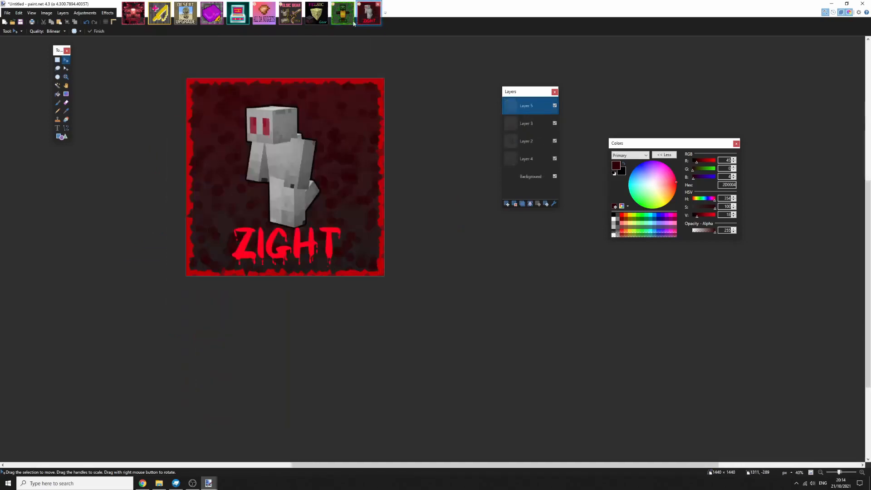
left_click(344, 13)
left_click(368, 14)
left_click(343, 14)
left_click(367, 13)
left_click(344, 13)
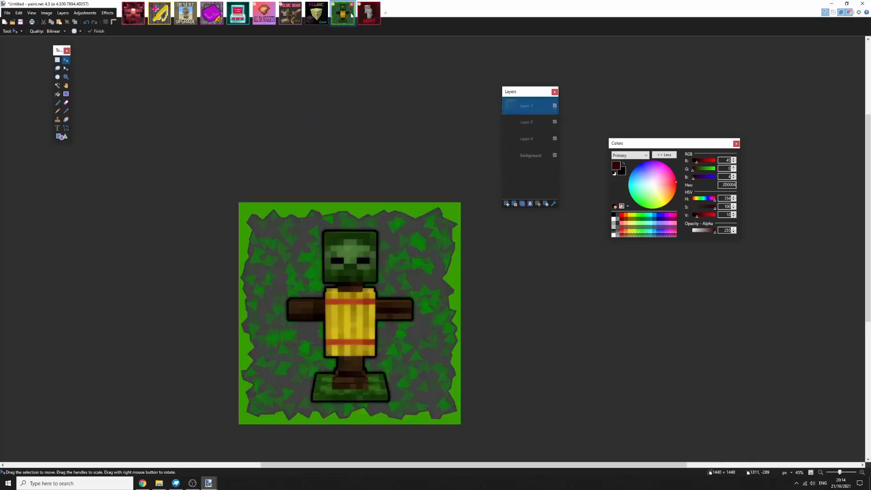
left_click(367, 14)
scroll(332, 224, "down", 3)
scroll(333, 225, "up", 6)
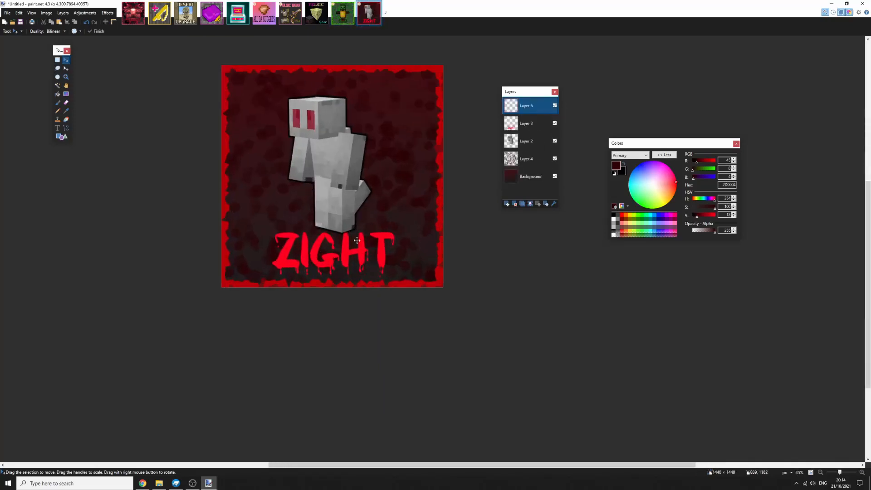
scroll(355, 246, "down", 2)
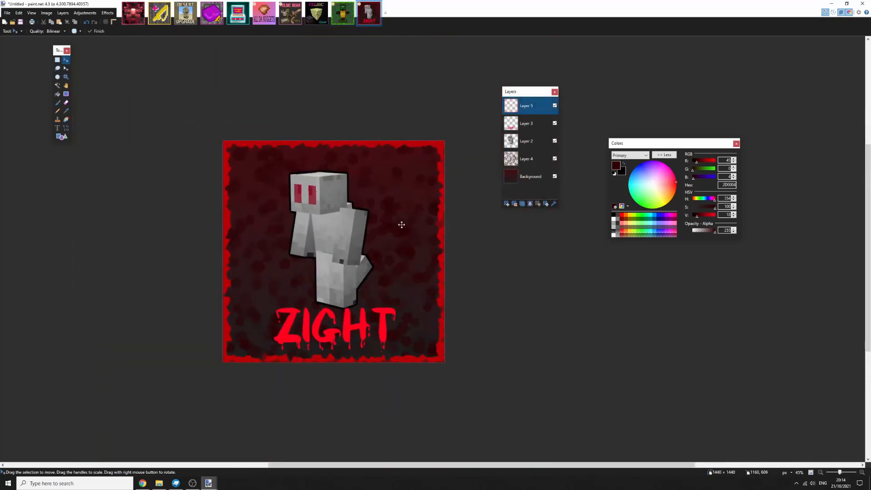
scroll(402, 224, "down", 2)
scroll(327, 213, "down", 2)
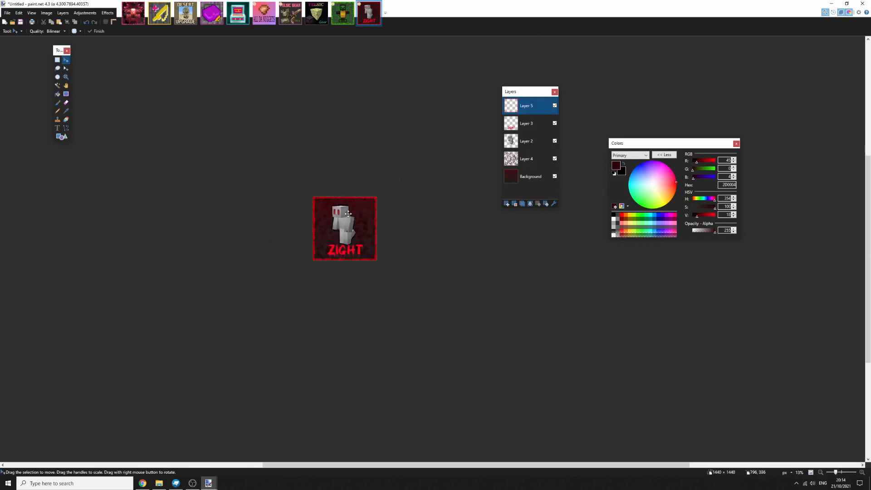
scroll(354, 225, "up", 4)
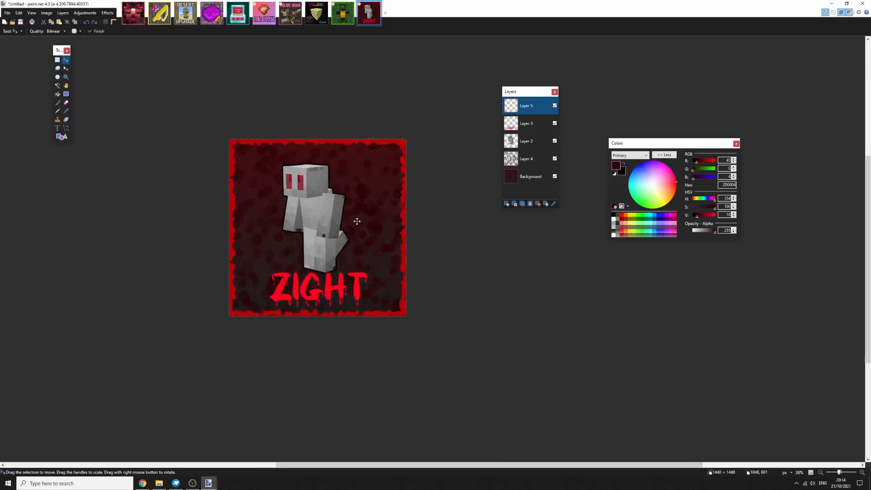
scroll(369, 227, "down", 1)
left_click(347, 18)
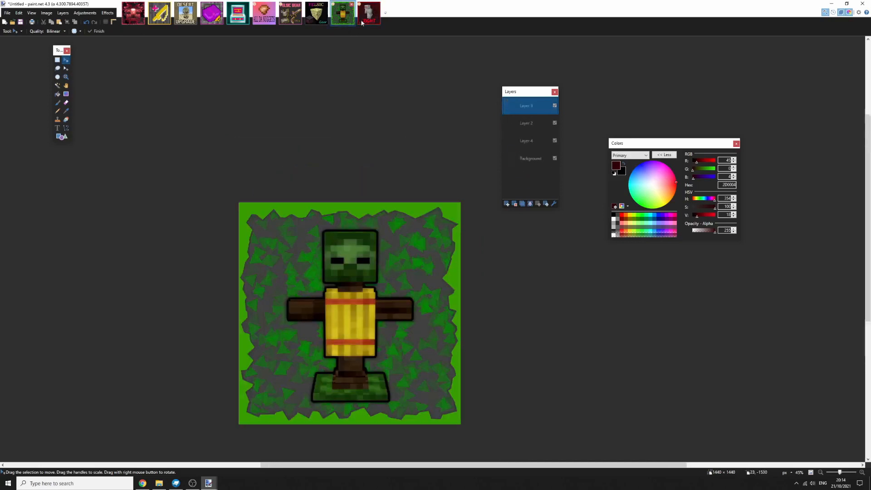
left_click(366, 20)
left_click(349, 21)
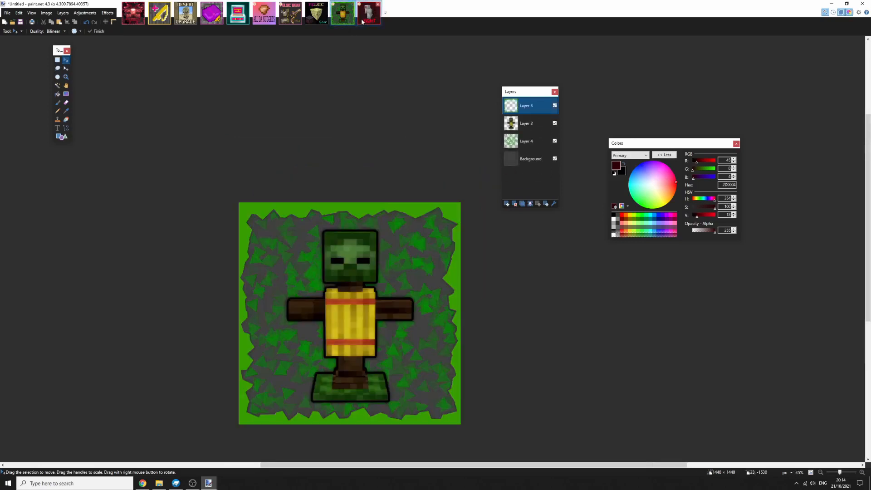
left_click(365, 20)
left_click(348, 20)
left_click(365, 17)
Merge all layers of the green scarecrow icon down into its Background, and return to the ZIGHT icon
left_click(349, 19)
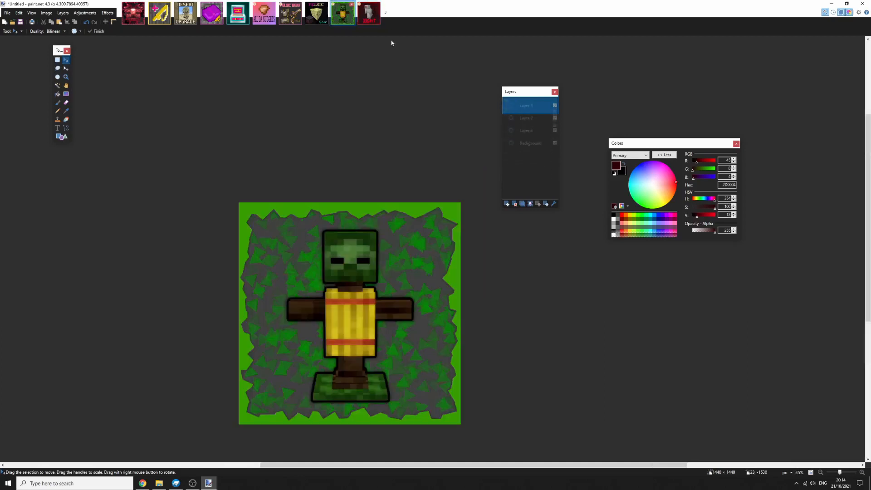
left_click(530, 204)
left_click(531, 203)
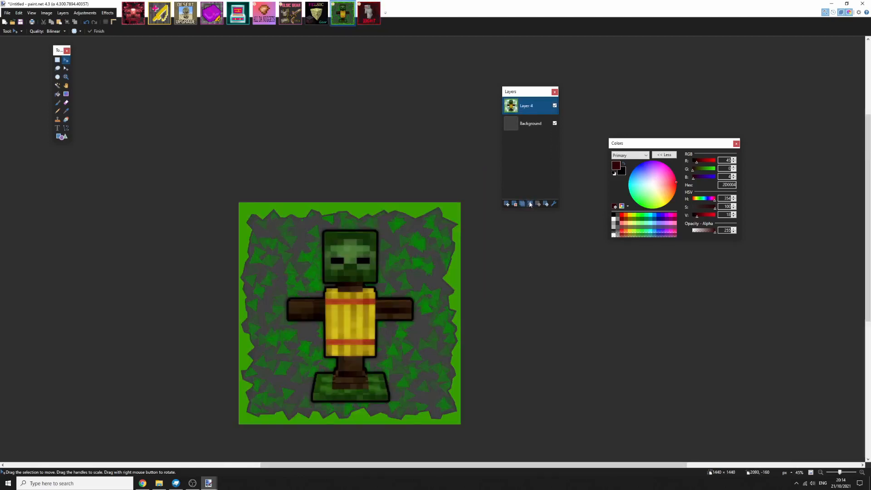
left_click(530, 204)
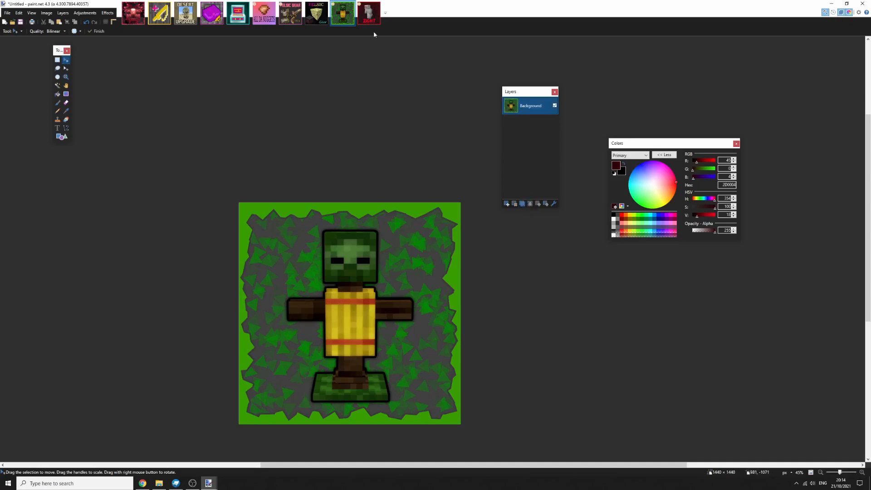
left_click(361, 17)
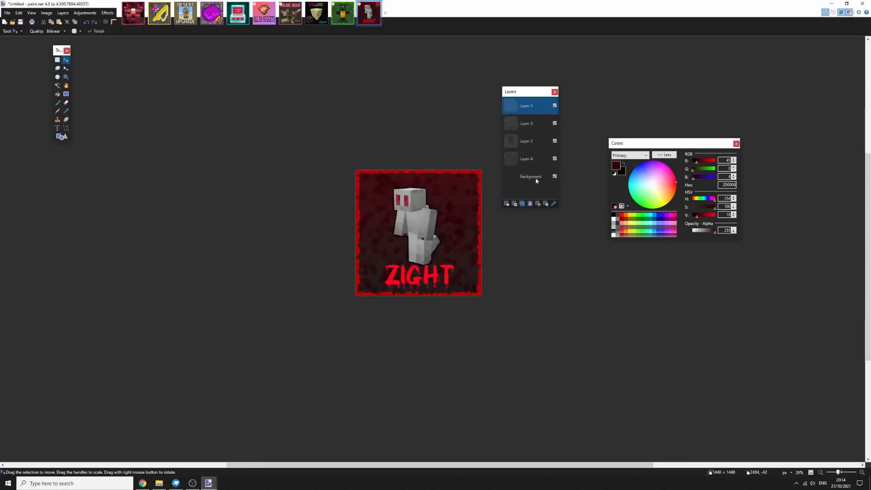
Merge all layers of the ZIGHT icon down into its Background
left_click(530, 204)
left_click(530, 205)
left_click(530, 204)
left_click(530, 204)
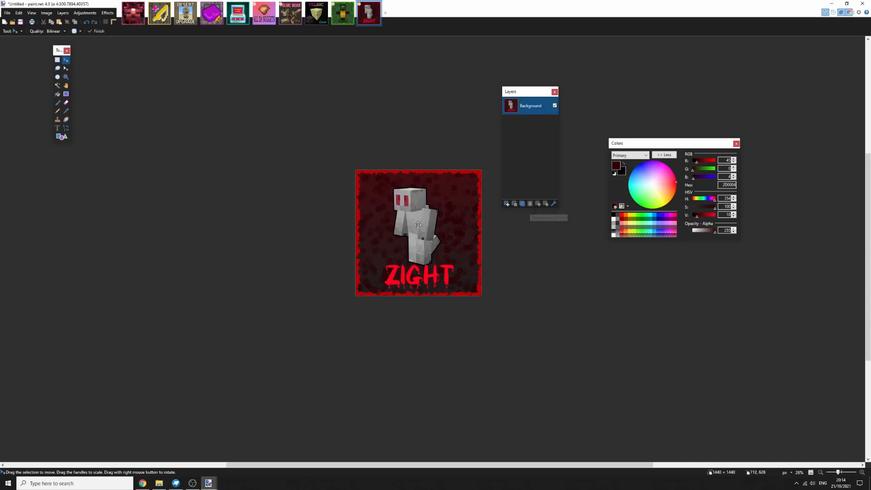
scroll(422, 223, "up", 8)
scroll(427, 227, "down", 8)
scroll(425, 245, "up", 4)
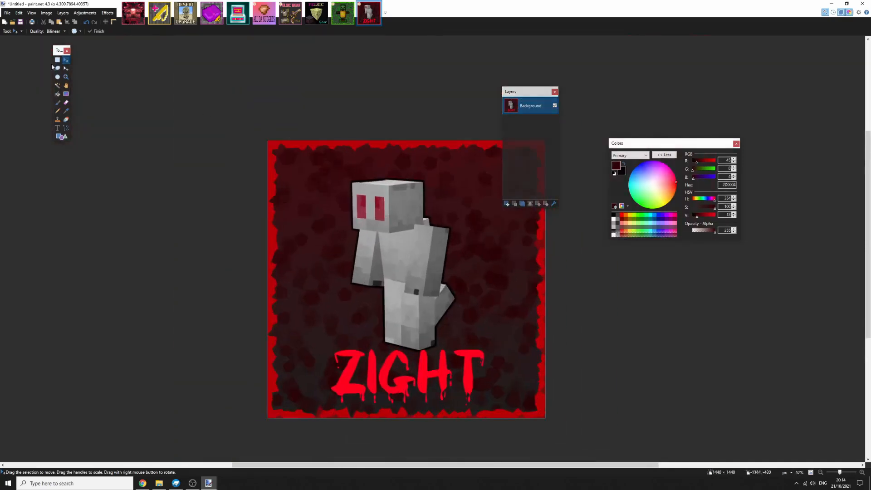
left_click(57, 59)
scroll(313, 207, "down", 1)
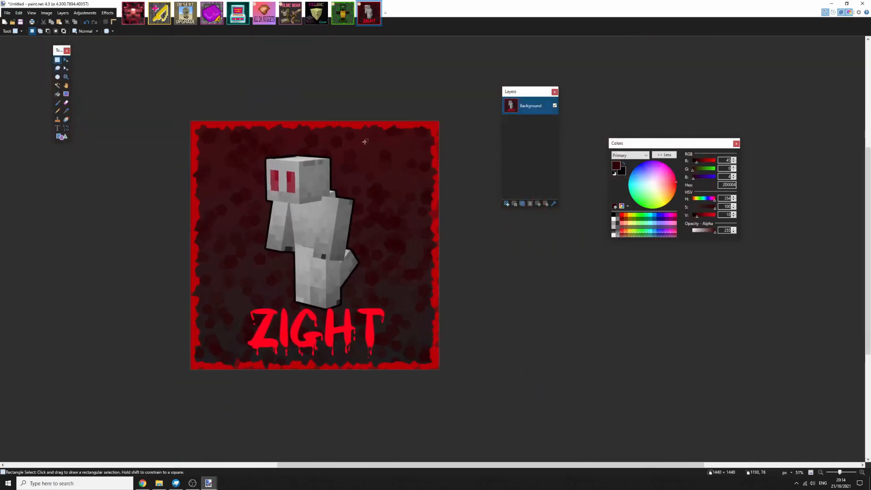
left_click_drag(231, 140, 396, 330)
left_click(374, 294)
left_click_drag(265, 150, 378, 309)
left_click(373, 306)
left_click(57, 86)
left_click(315, 211)
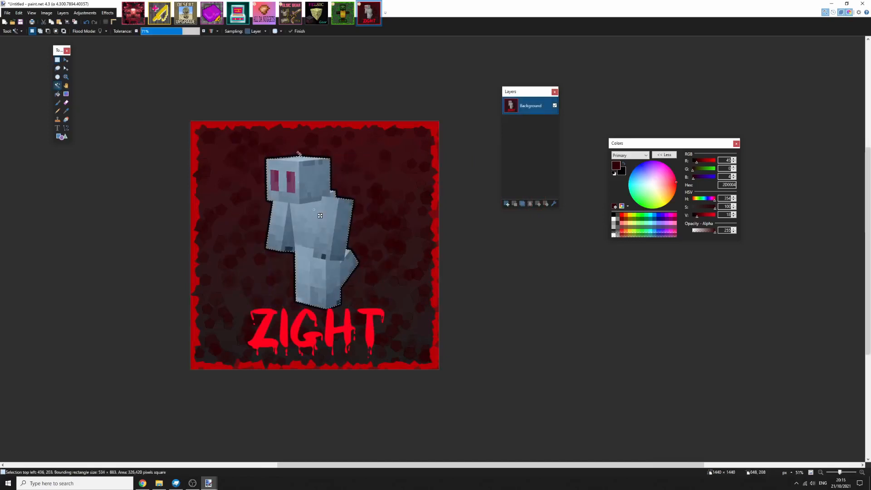
scroll(357, 228, "up", 2)
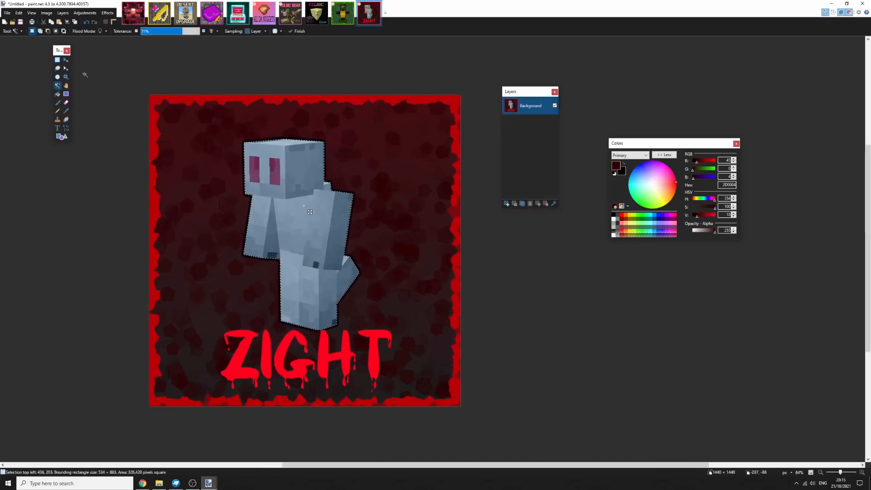
key("m")
left_click_drag(363, 285, 339, 241)
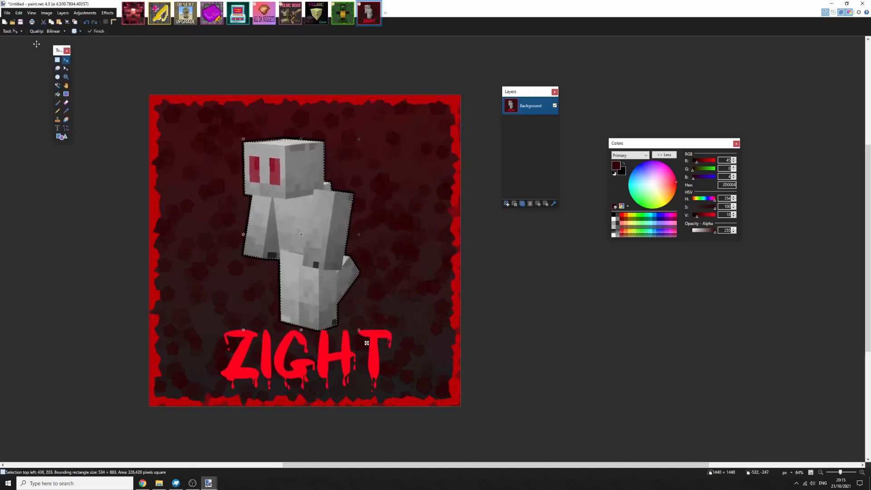
left_click(58, 61)
left_click(110, 84)
scroll(235, 204, "down", 7)
scroll(280, 229, "up", 3)
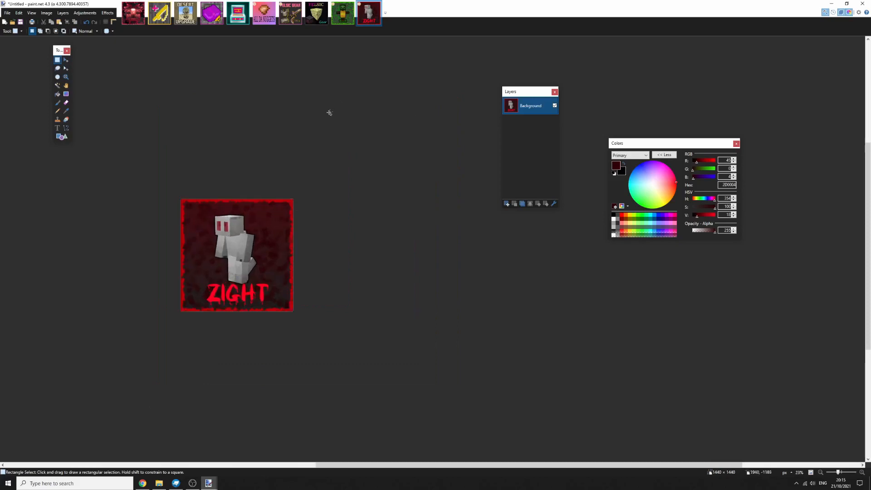
mouse_move(280, 171)
left_mouse_down()
mouse_move(301, 170)
mouse_move(317, 153)
left_mouse_up()
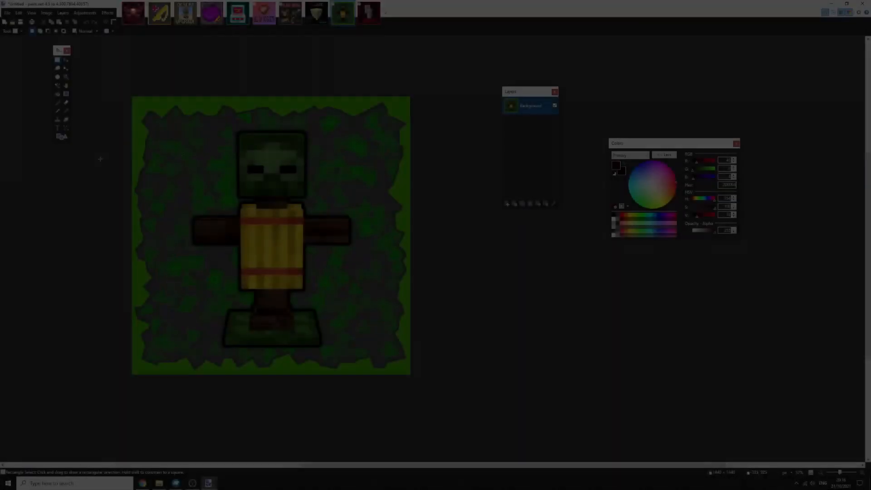
Create a new image 2560 pixels wide and 1440 pixels high
scroll(132, 159, "down", 6)
left_click_drag(210, 186, 261, 195)
scroll(261, 195, "up", 3)
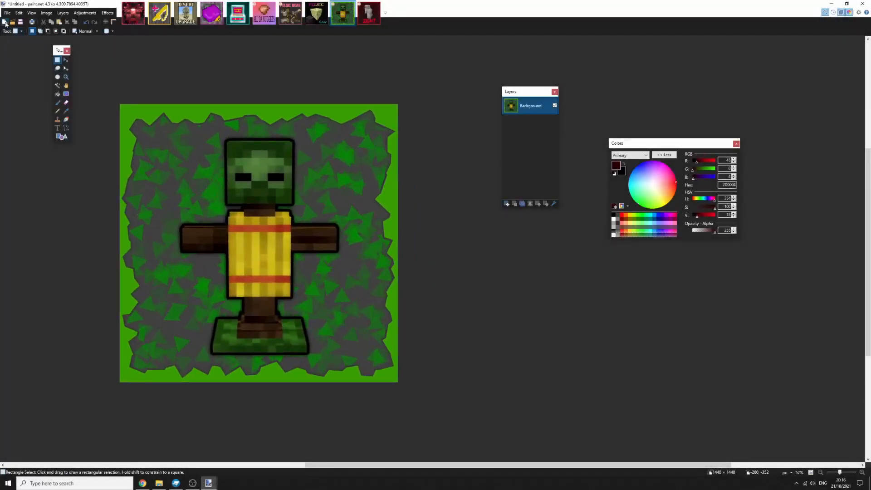
left_click(5, 22)
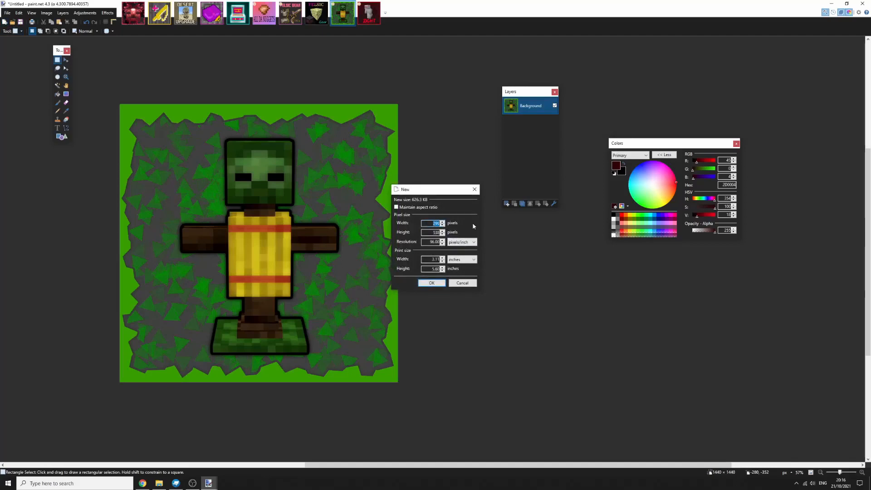
type("2560")
type("144")
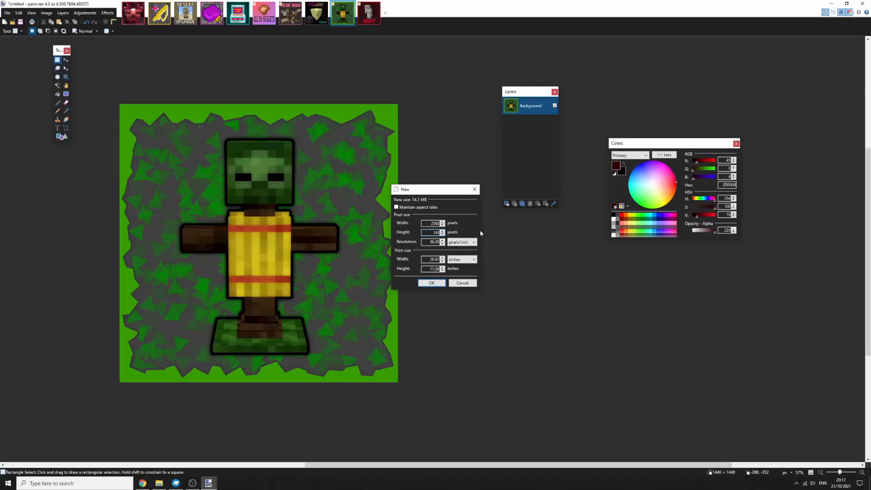
type("0")
key("Return")
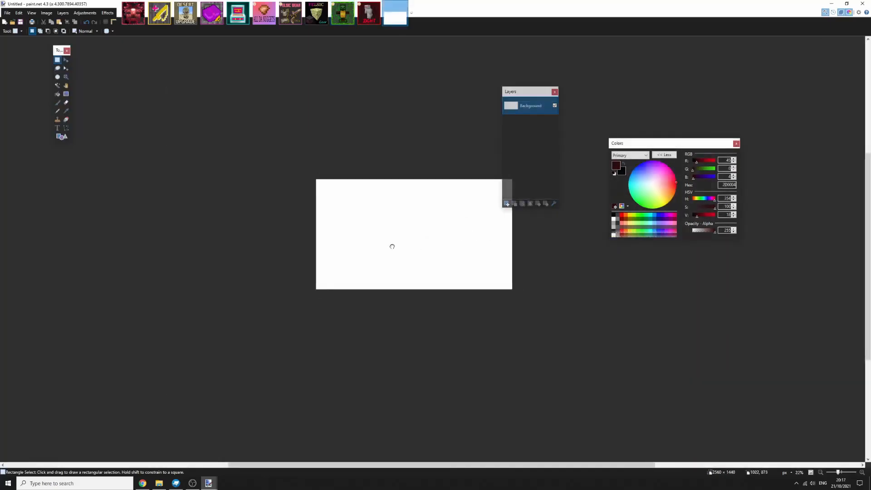
Select the whole canvas and try a black to dark red gradient across it at different positions and angles
left_click_drag(393, 247, 301, 241)
scroll(297, 238, "up", 3)
left_click(57, 94)
left_click(58, 86)
left_click(325, 185)
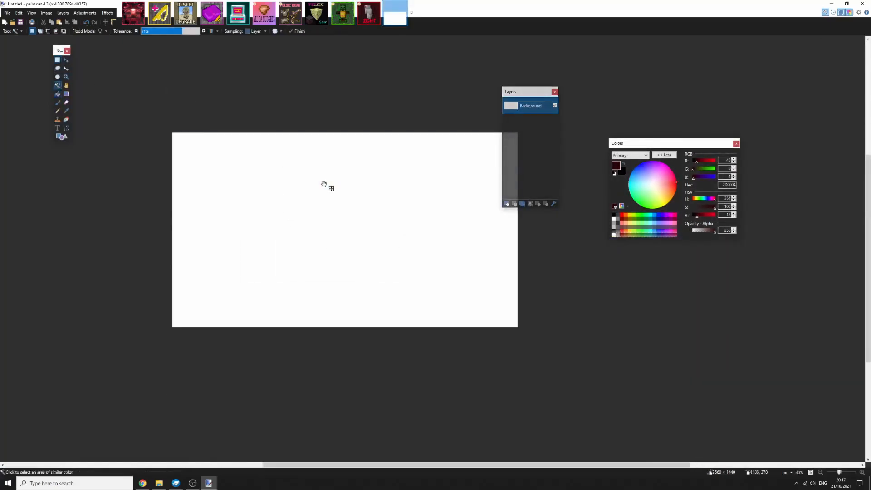
left_click(65, 94)
left_click_drag(252, 190, 615, 322)
left_click(178, 126)
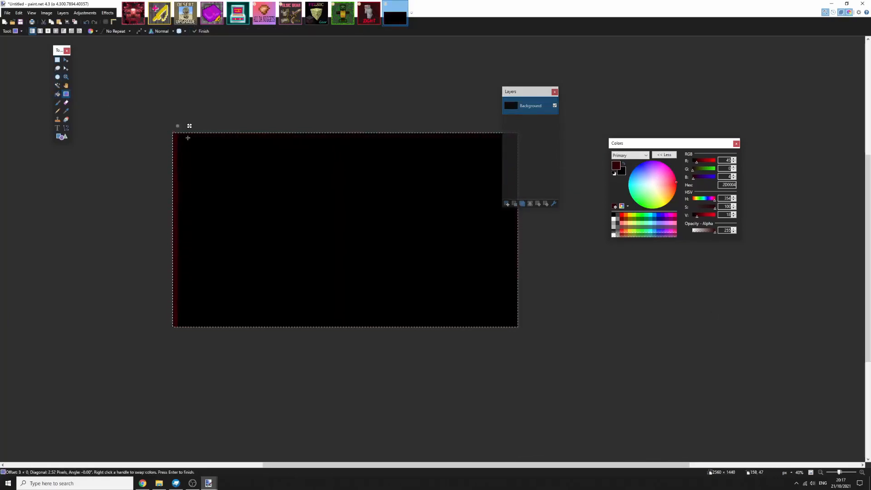
left_click_drag(176, 135, 173, 135)
left_click_drag(375, 113, 363, 109)
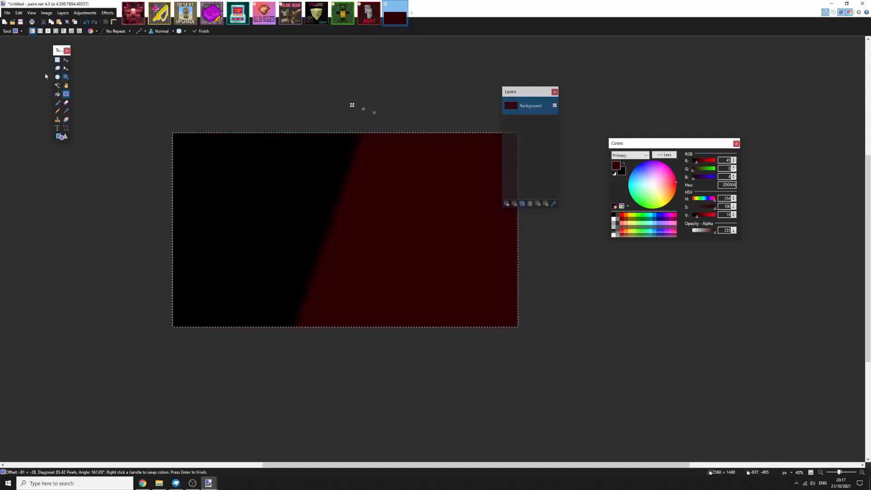
Try filling the whole canvas with solid dark red, black and bright orange in turn
left_click(66, 60)
left_click(57, 94)
left_click_drag(337, 204, 522, 202)
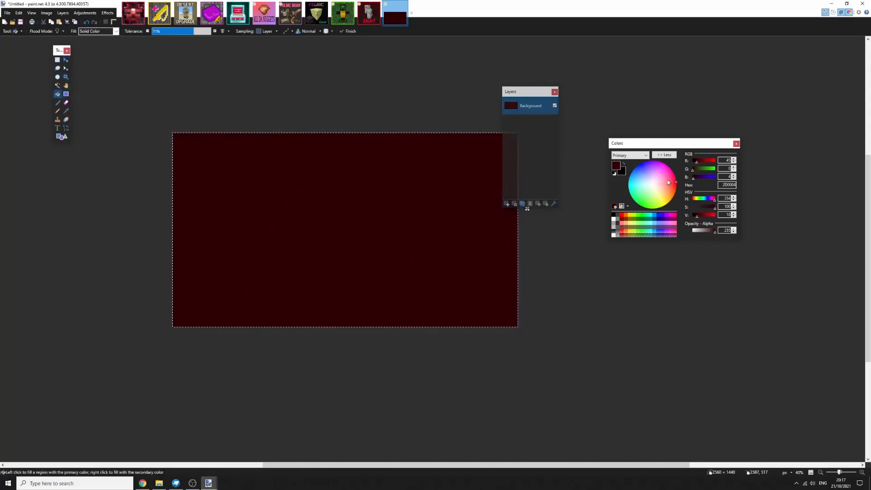
mouse_move(668, 182)
left_mouse_down()
mouse_move(701, 122)
mouse_move(647, 195)
left_mouse_up()
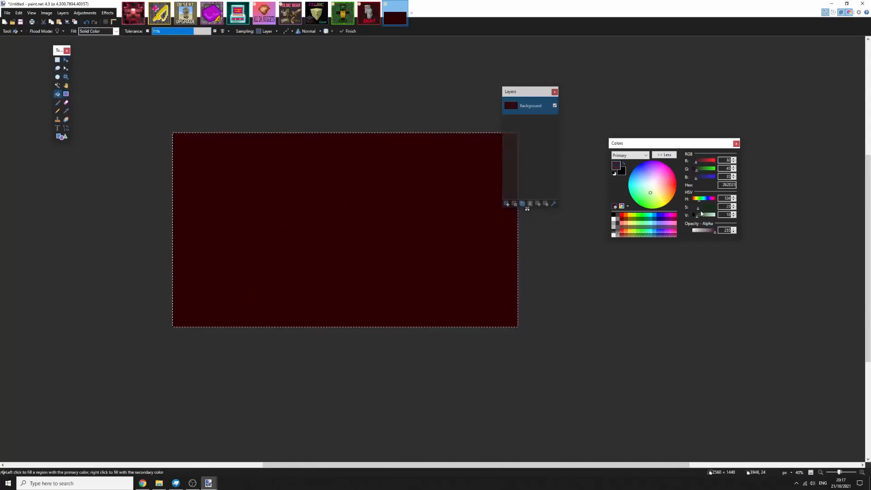
mouse_move(701, 214)
left_mouse_down()
mouse_move(691, 215)
mouse_move(720, 215)
left_mouse_up()
left_click(338, 248)
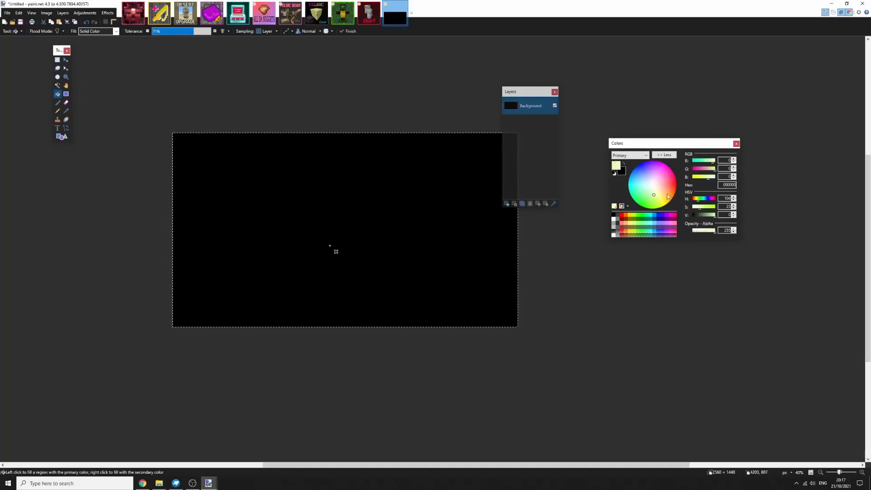
left_click_drag(663, 193, 674, 197)
left_click_drag(457, 219, 482, 220)
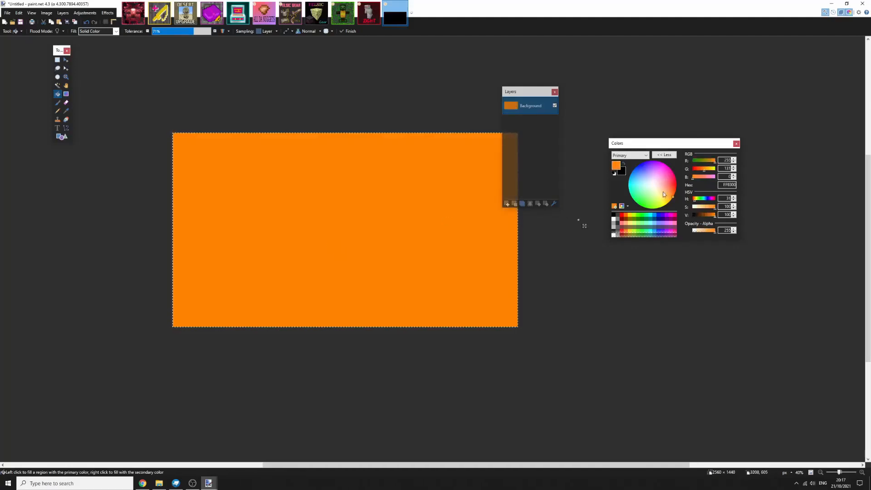
Fill the whole canvas with a dark muted teal, hex 1F3638, and clear the selection
left_click_drag(665, 202, 618, 182)
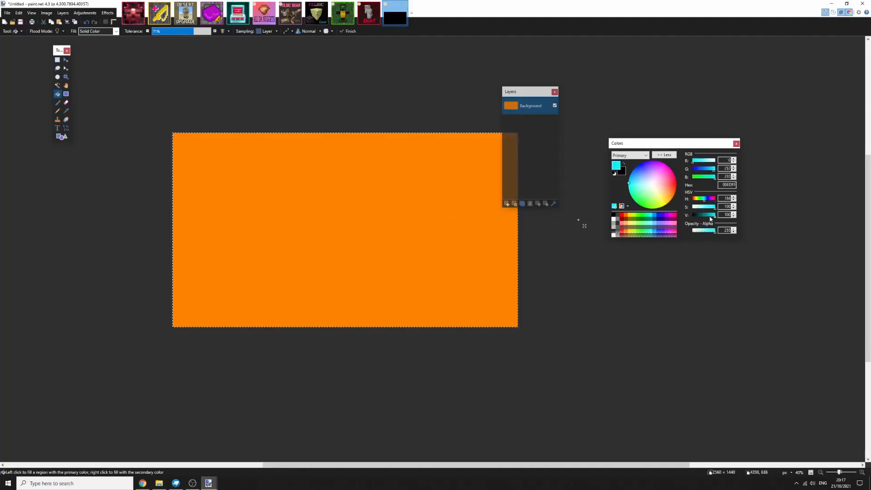
left_click_drag(711, 216, 703, 216)
left_click(441, 195)
scroll(416, 201, "down", 3)
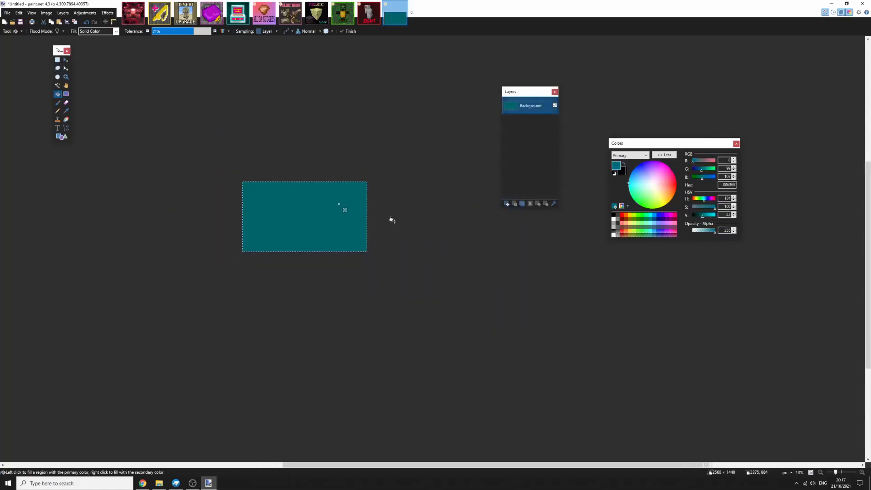
scroll(389, 220, "up", 5)
scroll(184, 154, "down", 1)
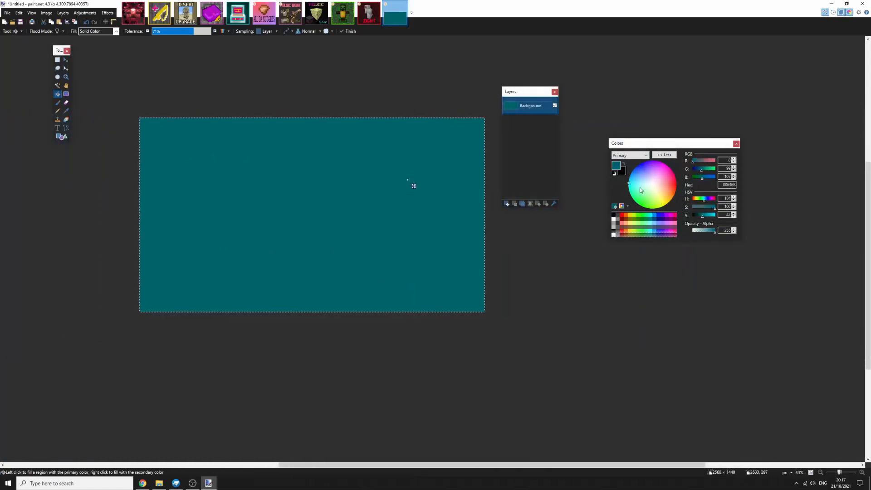
left_click_drag(701, 216, 703, 209)
left_click(283, 183)
scroll(315, 262, "down", 2)
scroll(315, 262, "up", 3)
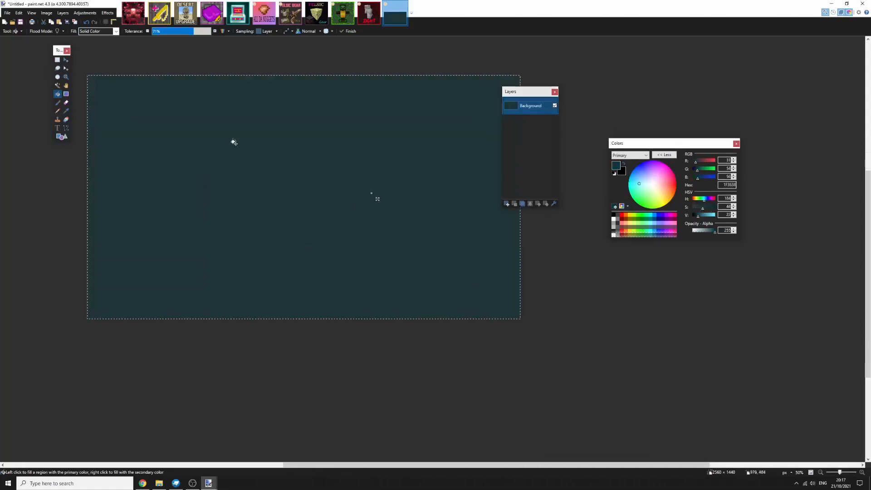
left_click(58, 60)
Paste the green scarecrow icon onto a new layer, shrunk and tilted slightly counterclockwise in the left half of the teal canvas
scroll(273, 182, "down", 2)
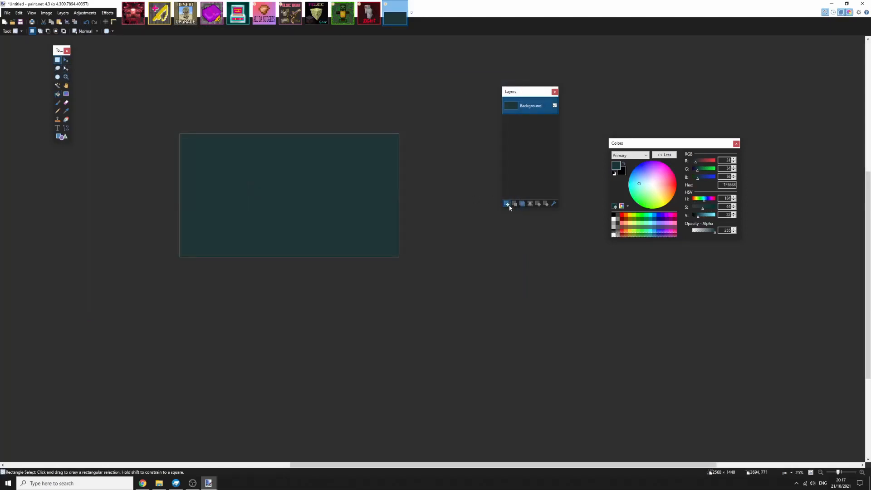
scroll(309, 181, "up", 2)
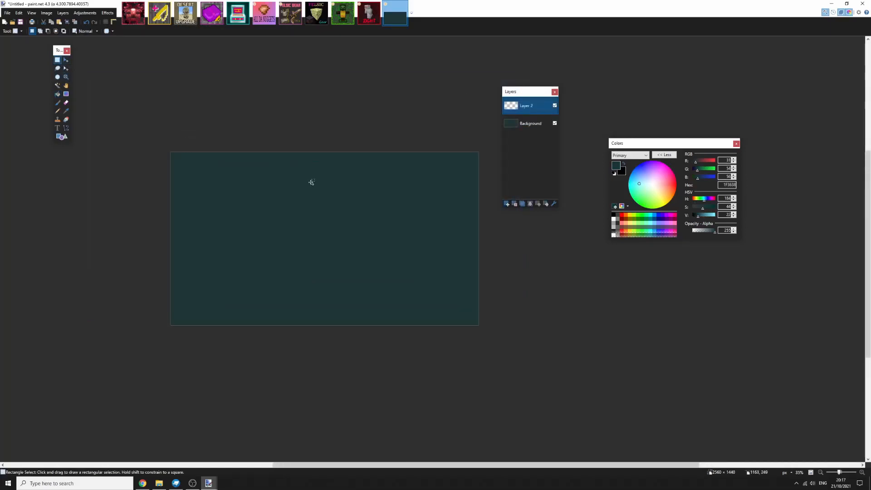
left_click(340, 17)
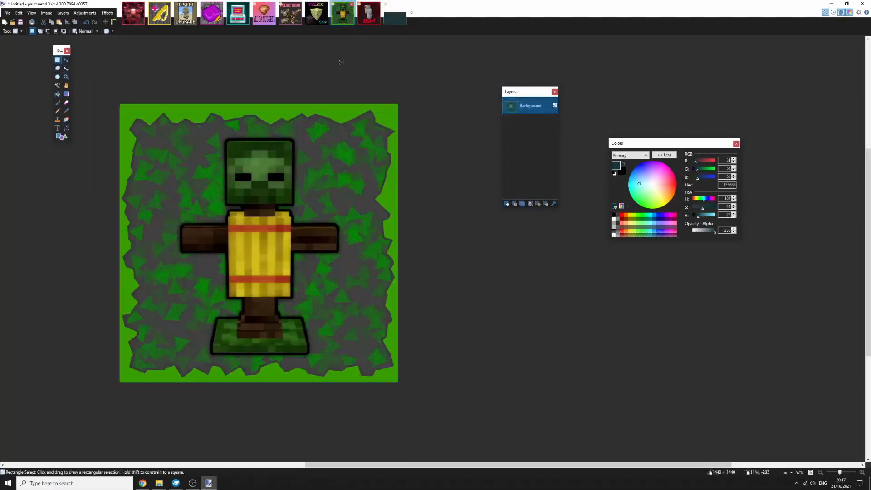
left_click(399, 23)
key("ctrl+v")
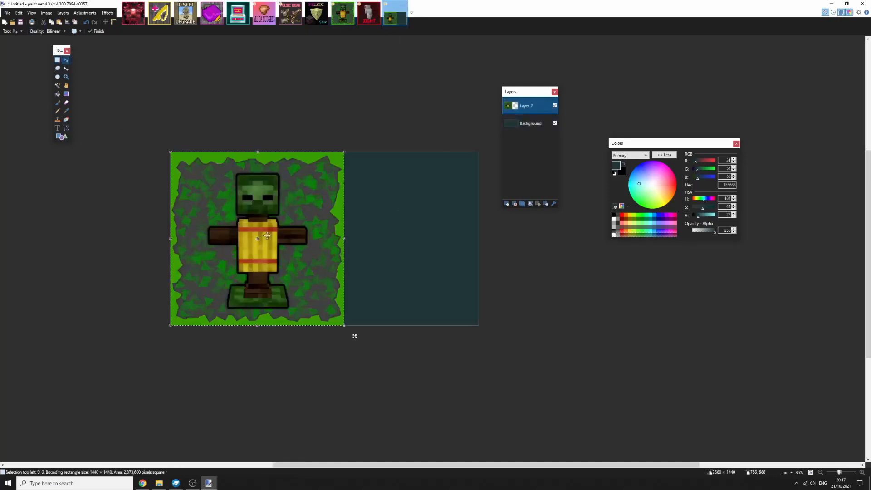
left_click_drag(346, 326, 293, 307)
left_click_drag(311, 272, 309, 301)
Copy the ZIGHT icon into the teal image's Layer 2 and place it beside the scarecrow icon
left_click(369, 16)
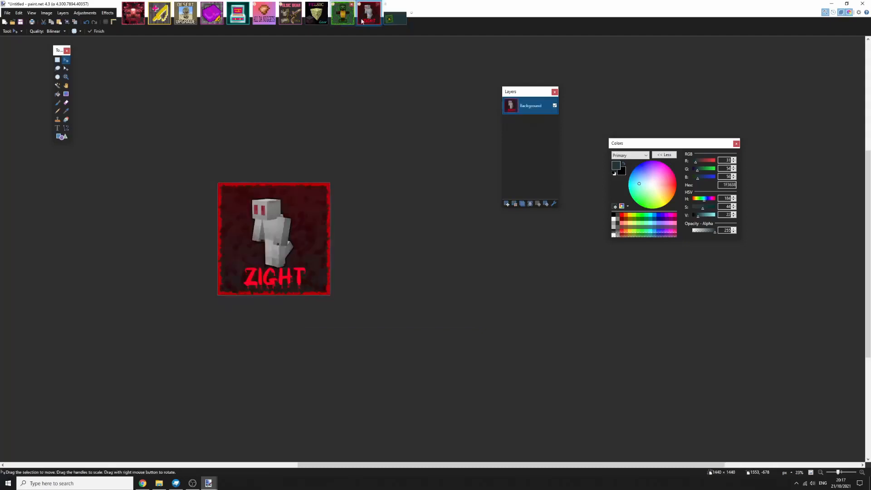
left_click(394, 19)
key("ctrl+v")
left_click_drag(319, 258, 438, 258)
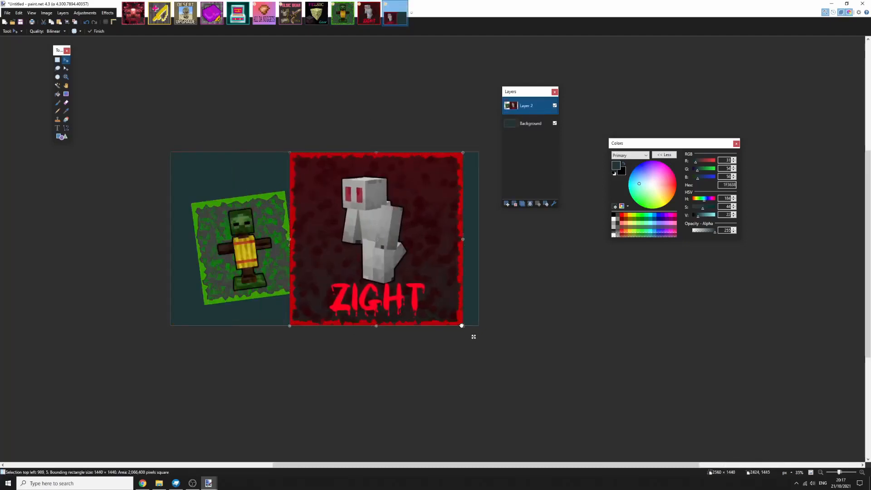
Shrink the pasted ZIGHT icon to a bounding box of about 901 × 911 pixels, tilted about 4.5° clockwise in the canvas's right half
left_click_drag(462, 325, 419, 268)
scroll(362, 224, "down", 1)
scroll(388, 241, "up", 2)
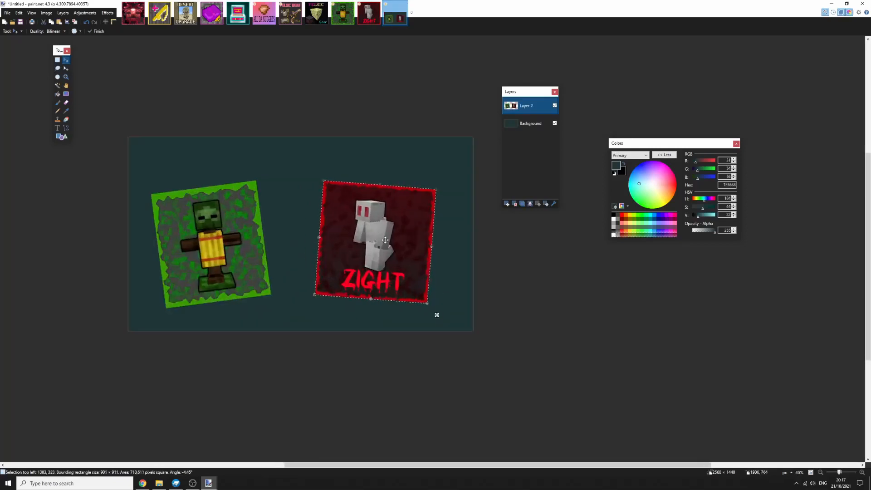
left_click_drag(386, 241, 383, 243)
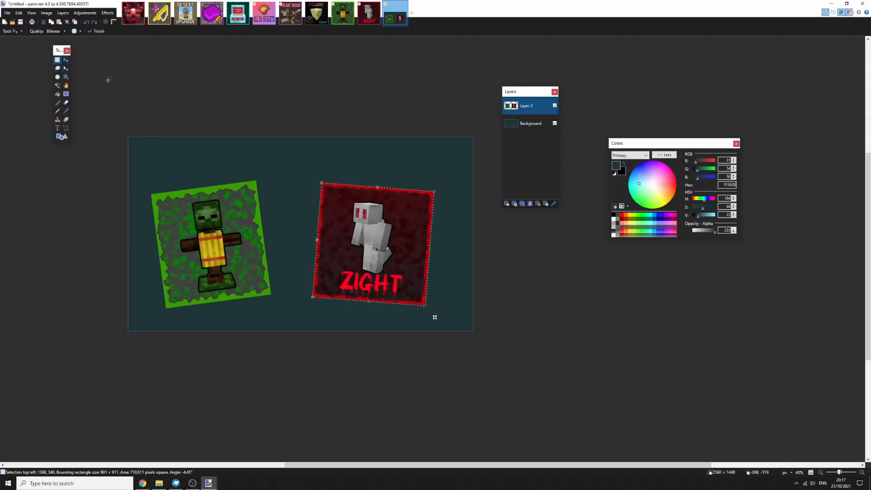
key("Return")
Move both icons on Layer 2 together about 22 pixels right and 113 pixels down, then deselect them
left_click(66, 59)
key("ctrl+a")
left_click_drag(292, 185, 297, 198)
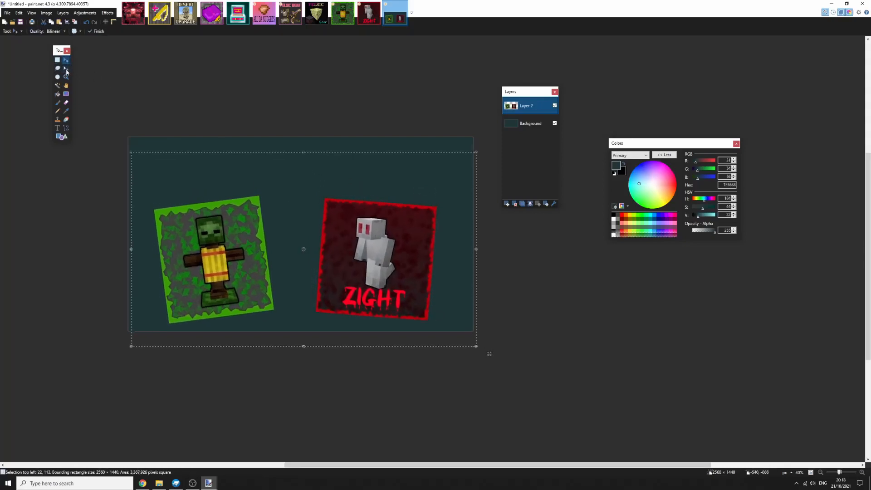
key("Return")
scroll(287, 167, "down", 2)
scroll(288, 167, "up", 3)
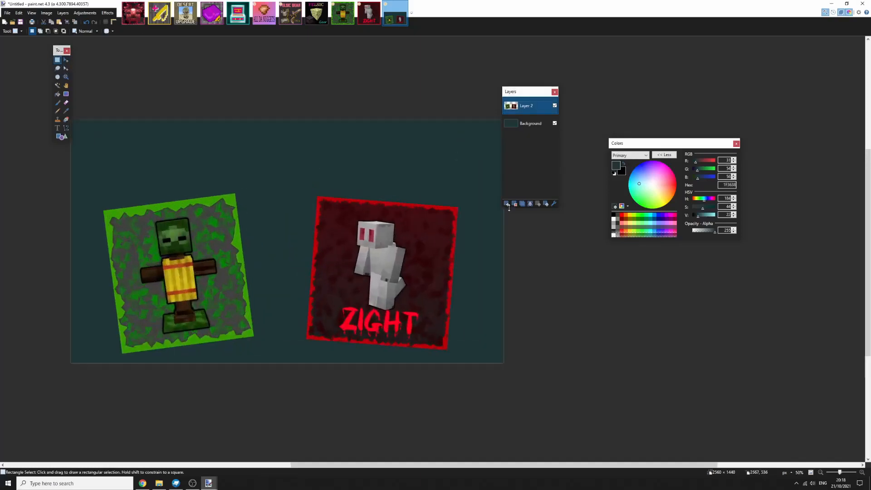
Outline both icons on Layer 2 in black with the Outline Object effect at width 20
left_click(108, 13)
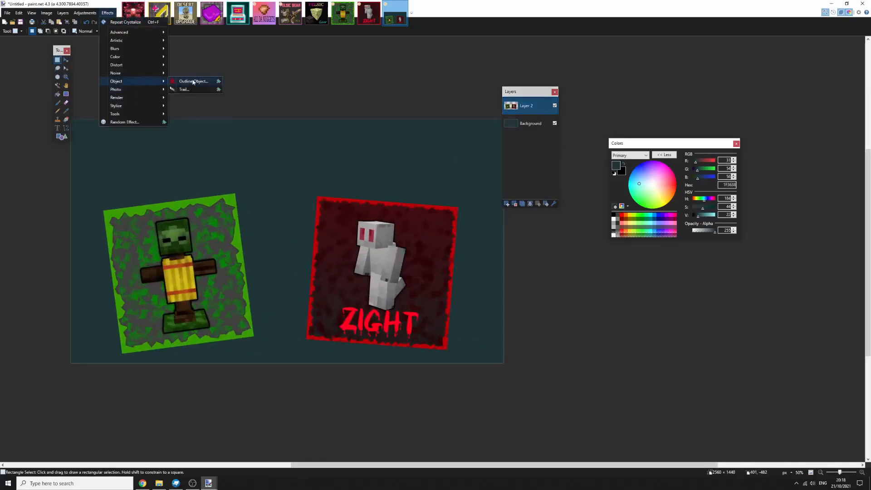
left_click(193, 82)
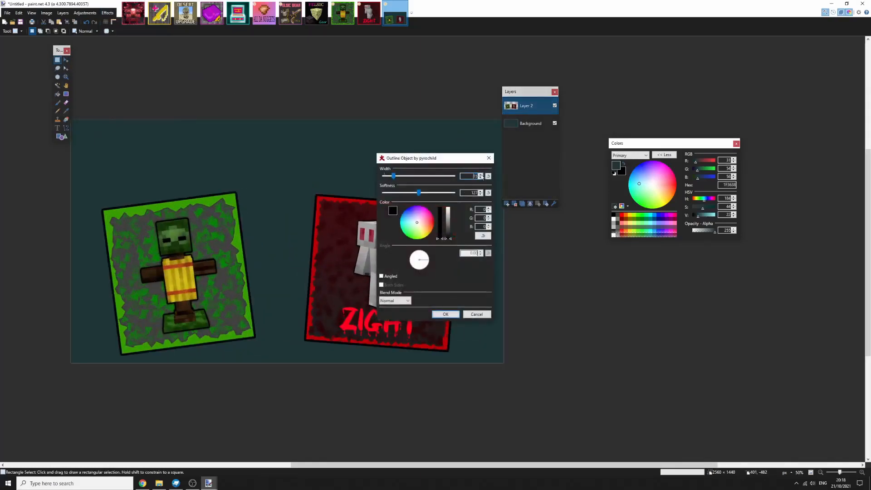
left_click(481, 175)
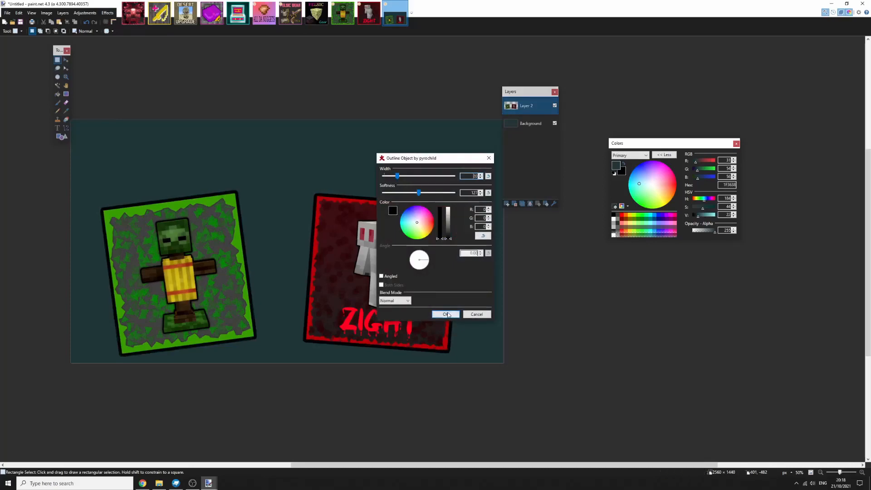
left_click(448, 315)
Add a new layer above the icons and write the title "Mod Icons" on it in the Bloody font
scroll(340, 237, "down", 5)
scroll(338, 237, "up", 7)
left_click_drag(328, 195, 471, 222)
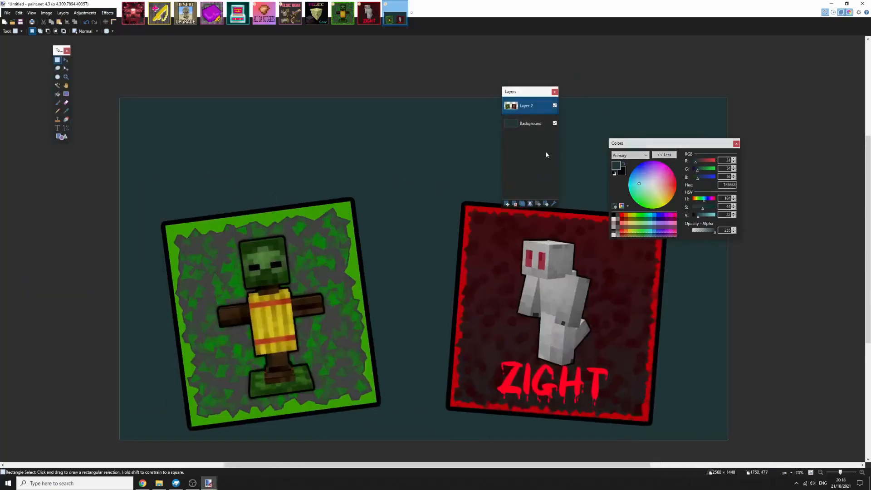
left_click(508, 203)
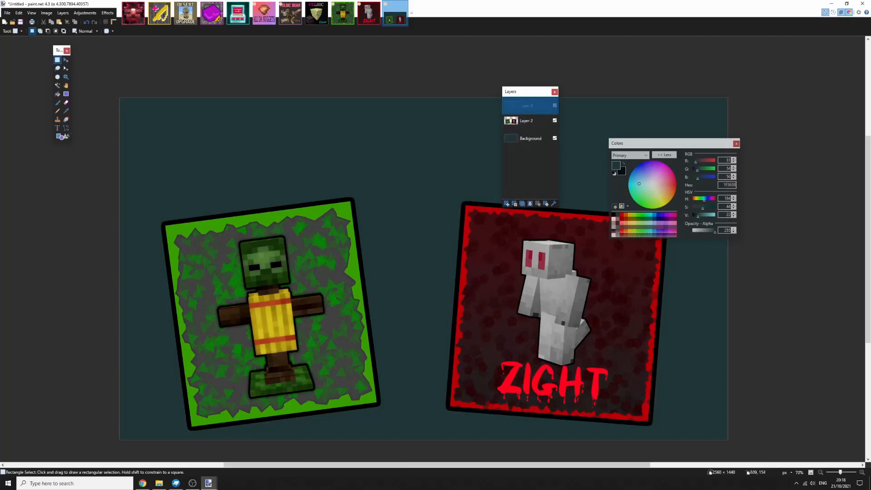
left_click(57, 128)
left_click(224, 153)
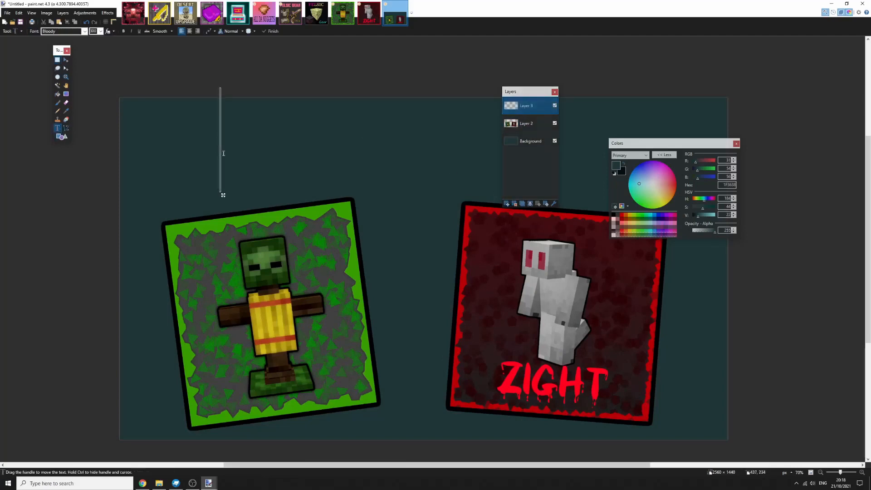
scroll(251, 171, "down", 2)
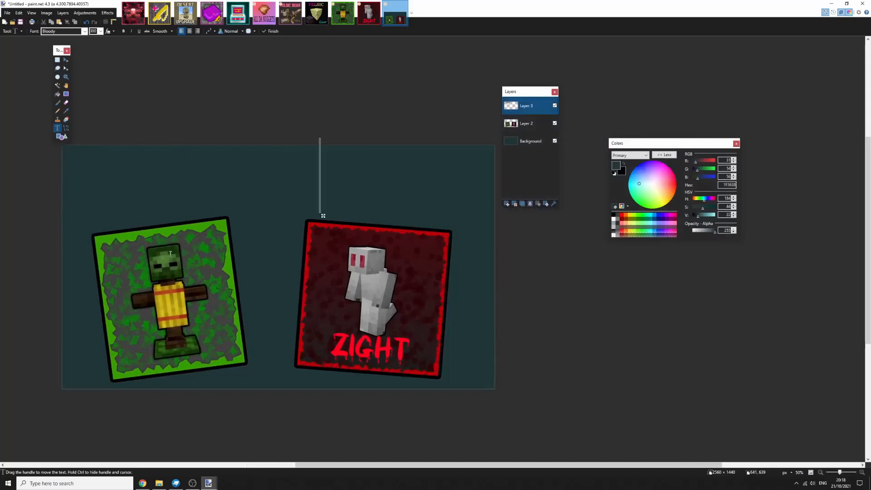
left_click(57, 60)
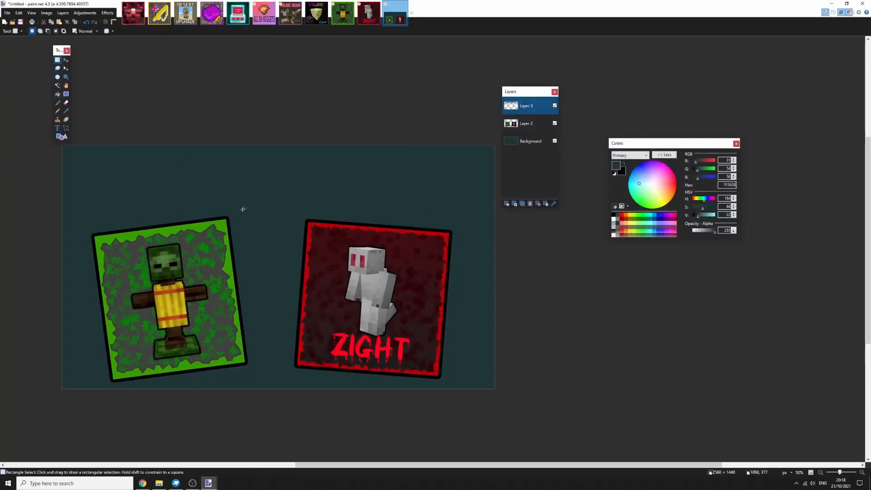
left_click(57, 128)
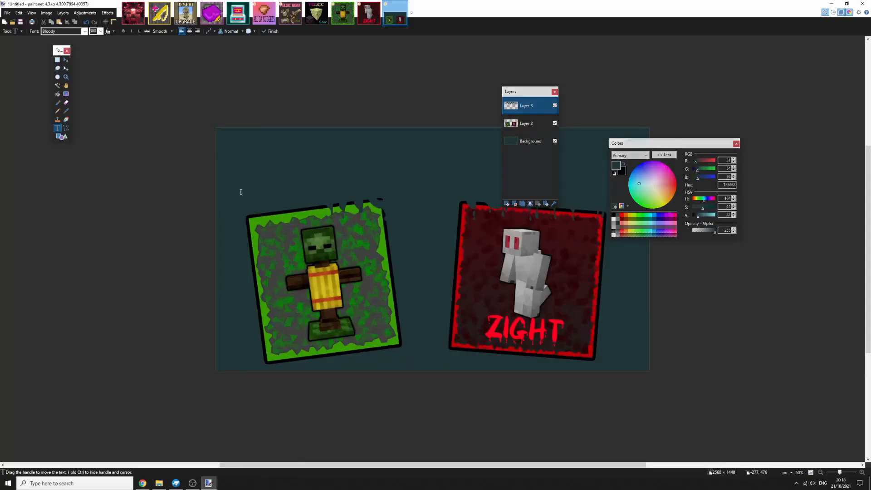
Set the title's text colour to black (000000) and move the title up clear of the two icons
left_click(676, 184)
scroll(334, 200, "down", 3)
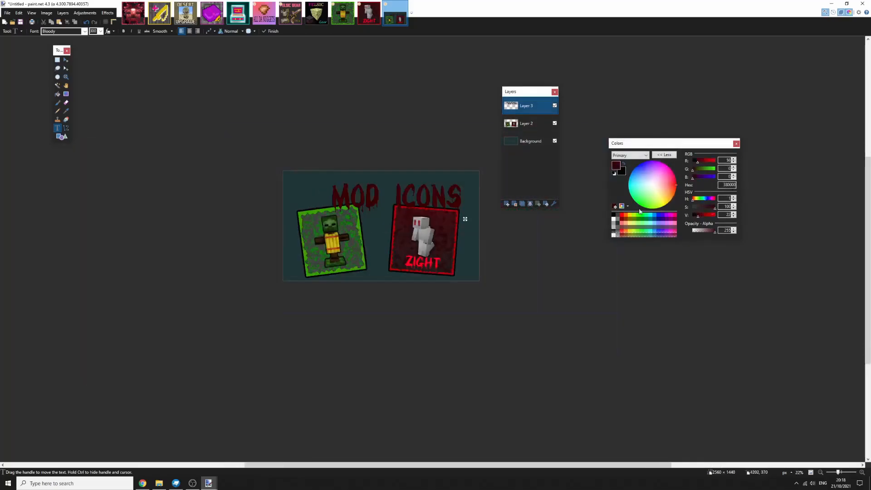
left_click_drag(698, 213, 676, 216)
scroll(406, 219, "up", 3)
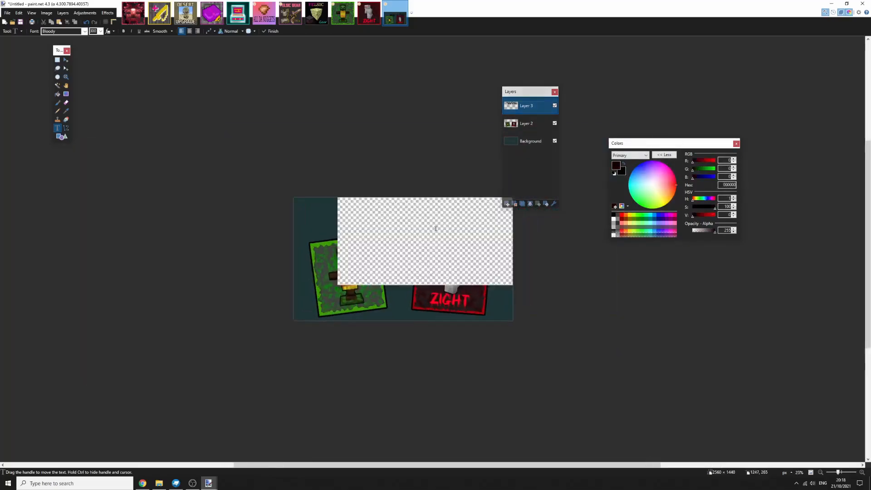
scroll(405, 220, "left", 4)
scroll(385, 223, "right", 5)
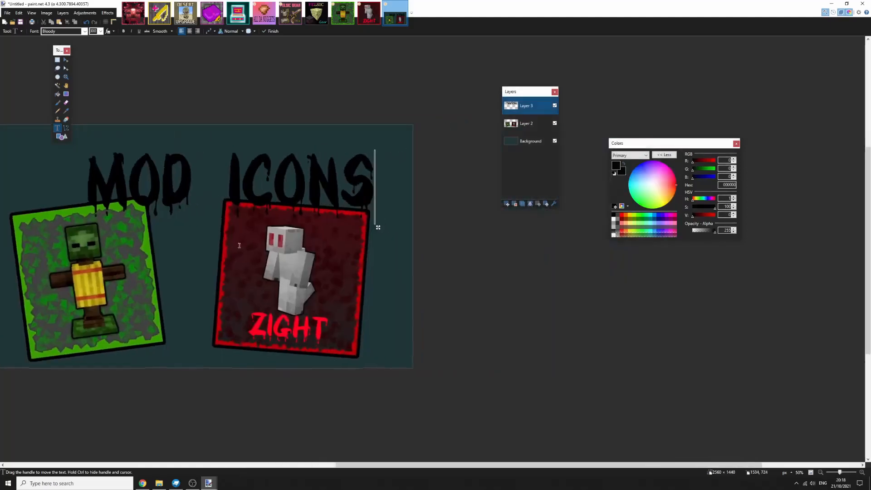
left_click_drag(370, 222, 344, 208)
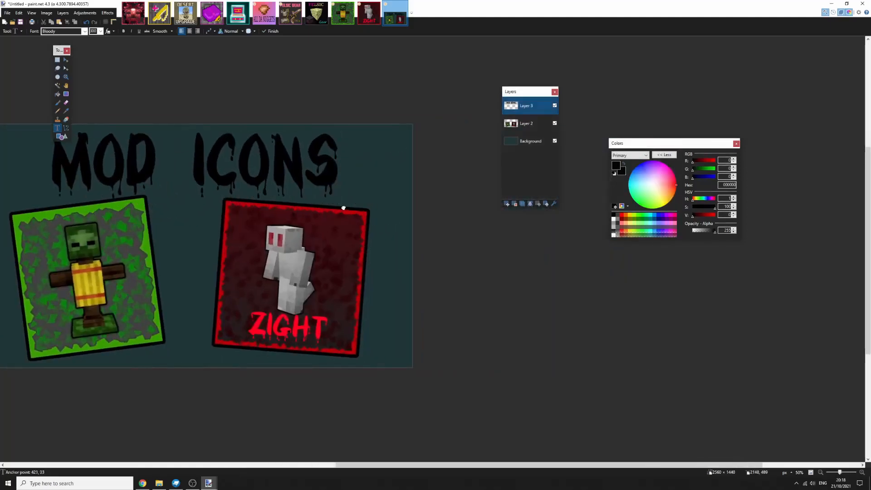
Change the title's font to KG Red Hands at size 200 and shift it to the middle above the icons
left_click(84, 31)
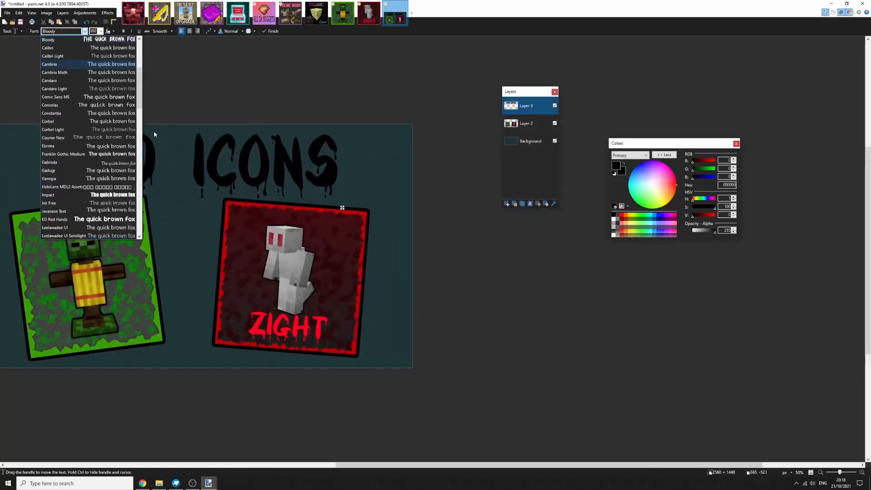
scroll(113, 213, "down", 1)
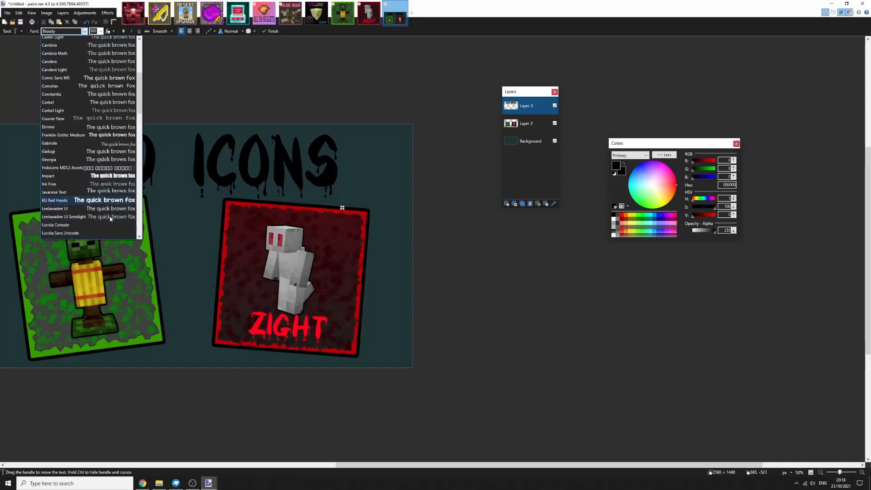
left_click(104, 196)
left_click_drag(96, 52, 110, 36)
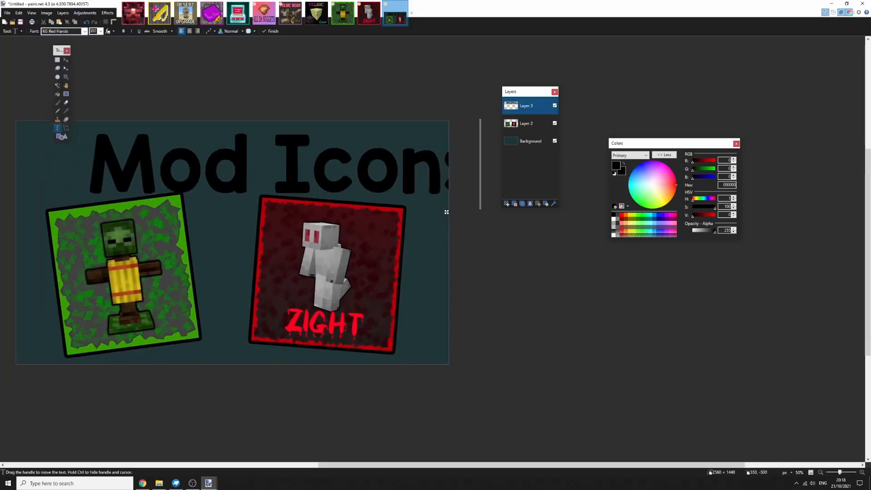
type("200")
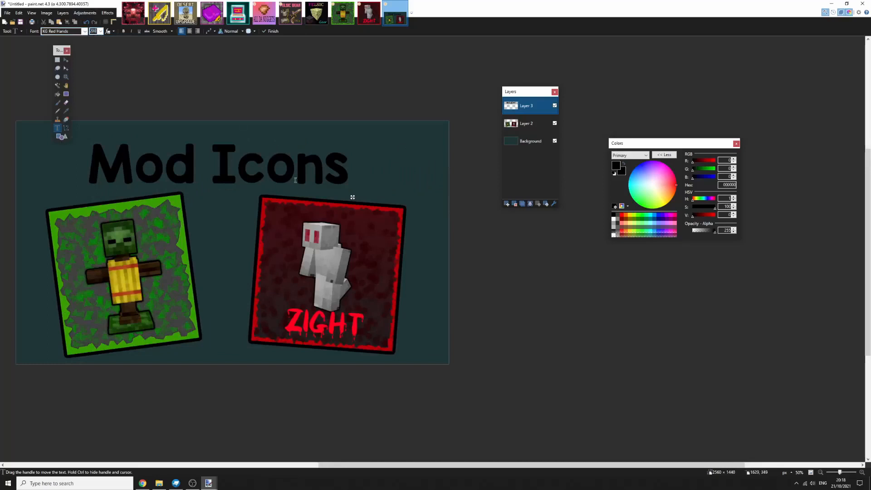
left_click_drag(355, 197, 369, 189)
scroll(358, 192, "down", 5)
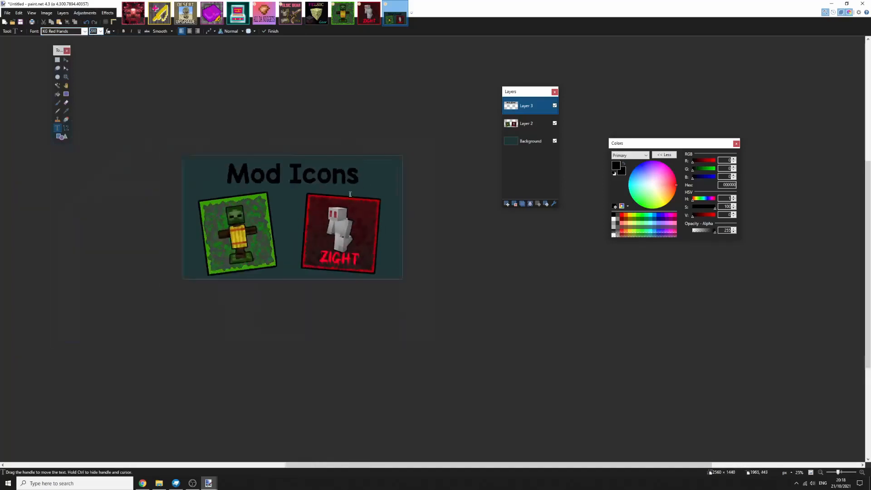
scroll(241, 159, "up", 3)
scroll(355, 186, "up", 7)
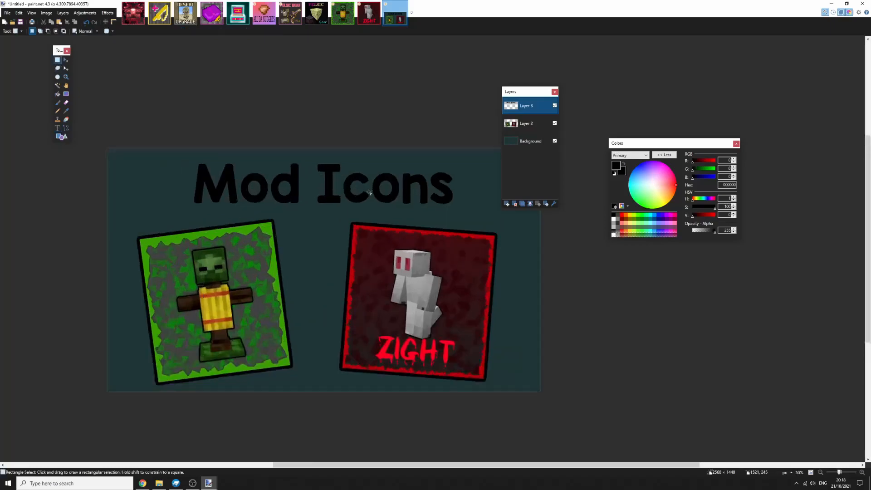
scroll(348, 179, "down", 2)
left_click(112, 13)
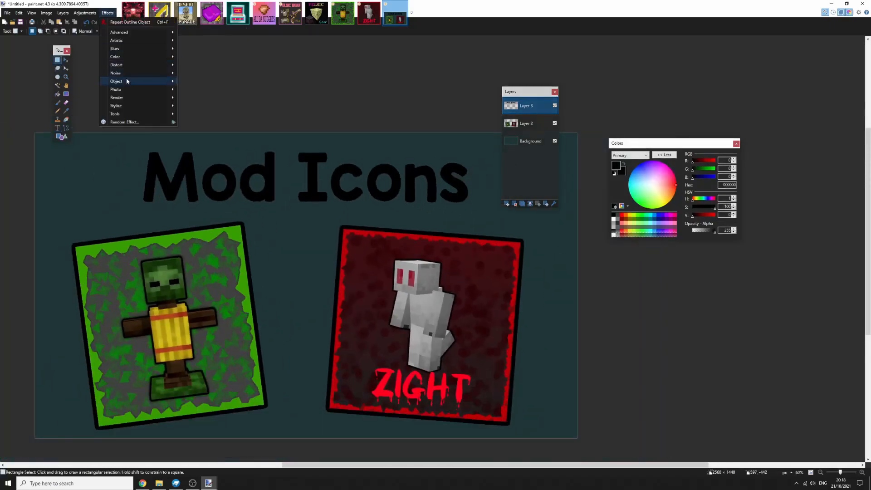
left_click(199, 82)
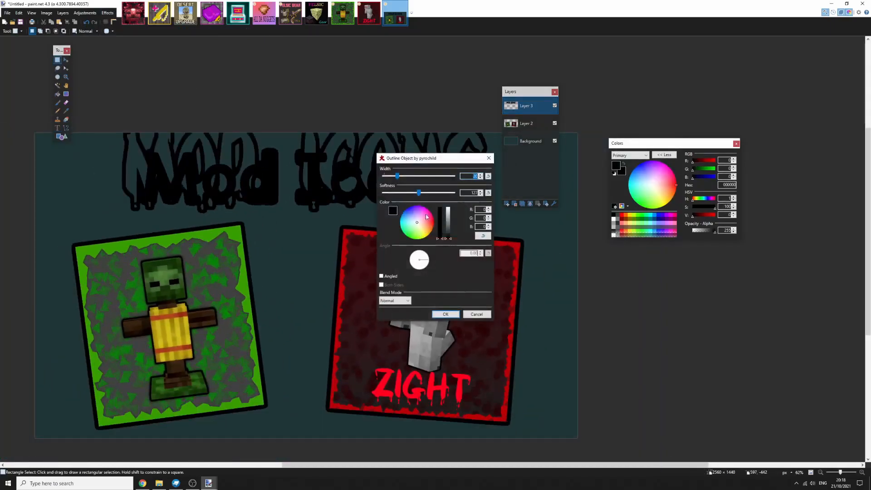
left_click(476, 314)
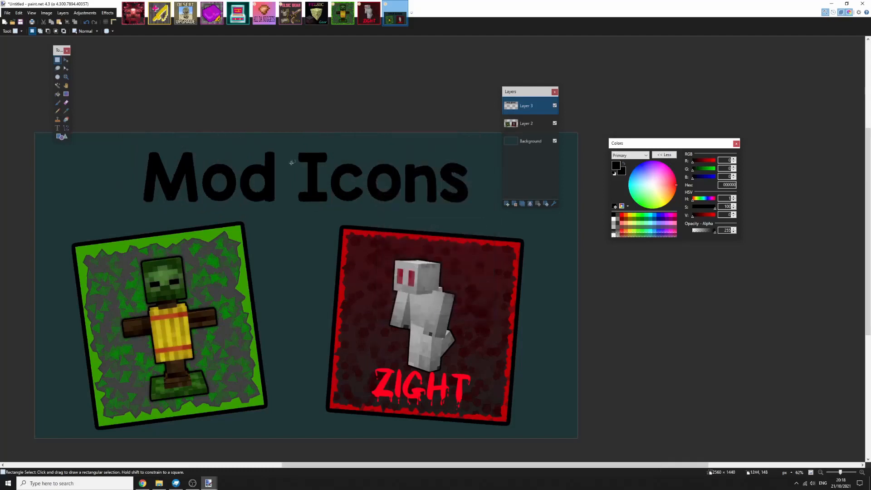
Delete the layer that holds the title text
left_click_drag(101, 115, 571, 226)
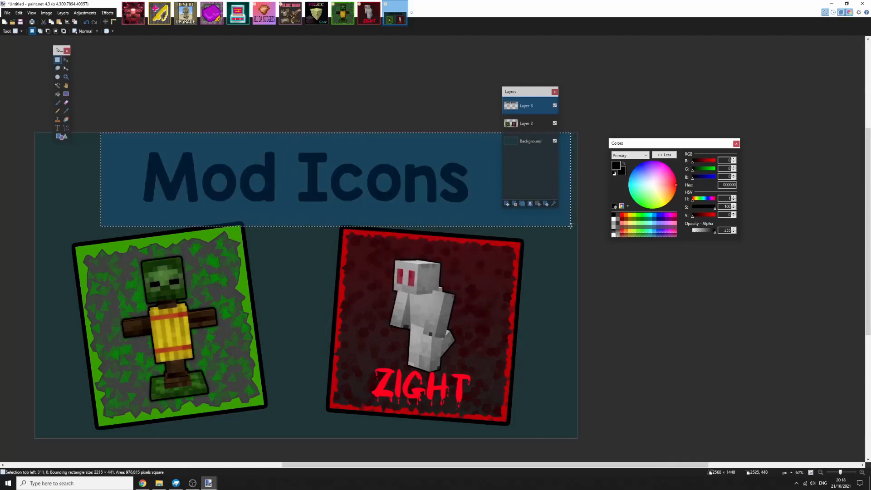
left_click(488, 233)
left_click(514, 204)
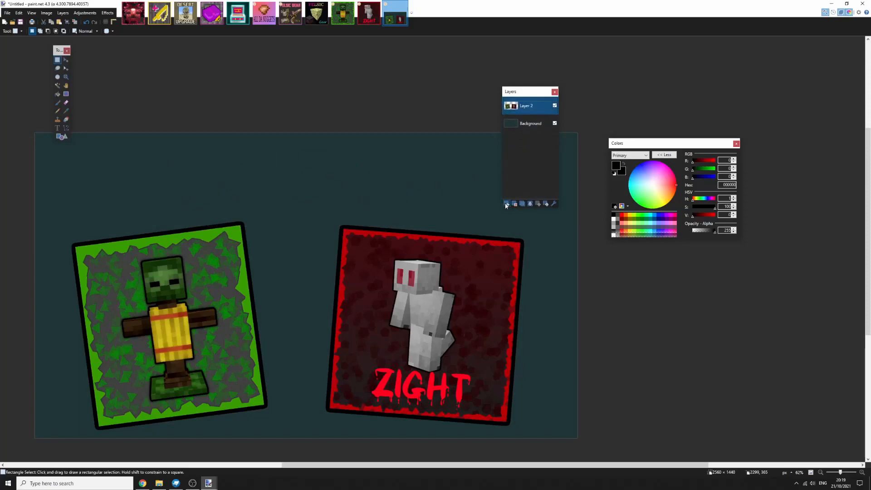
Add a new layer and write "Mod Icons" in black KG Red Hands at size 200, centred above the two icons
left_click(507, 203)
left_click(57, 128)
left_click(170, 186)
type("M")
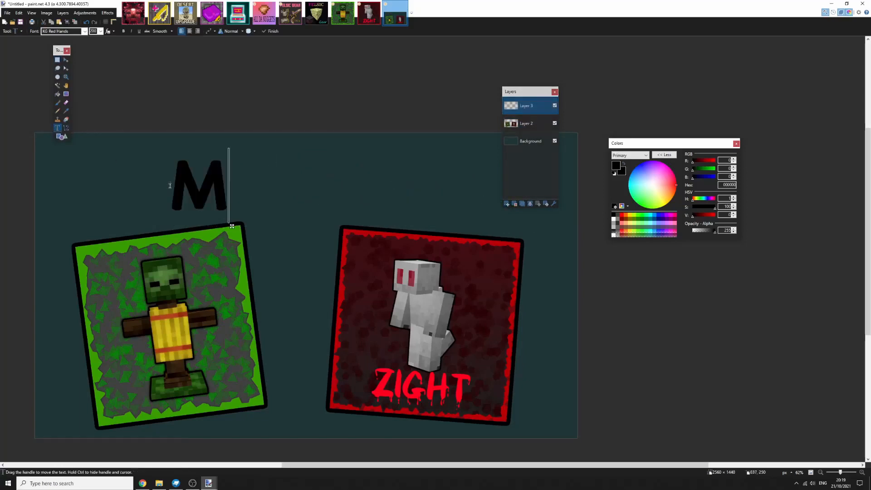
type("od Icon")
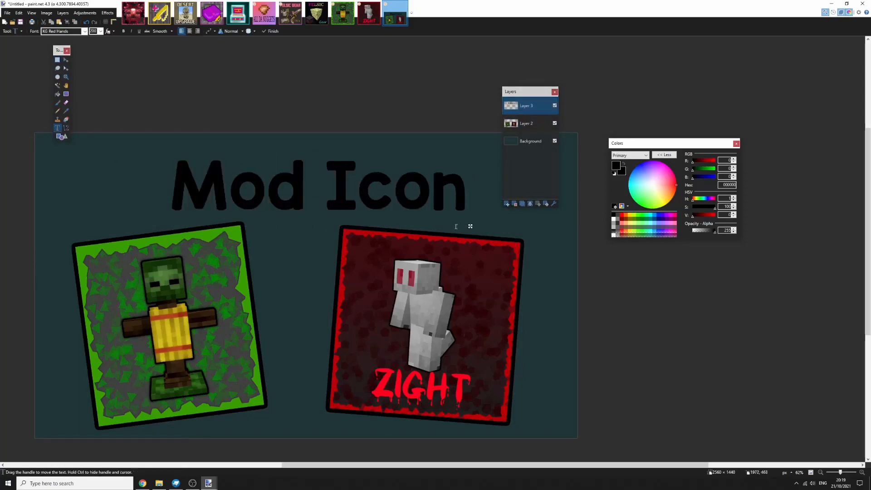
mouse_move(472, 227)
left_mouse_down()
mouse_move(457, 218)
mouse_move(479, 217)
left_mouse_up()
type("s")
Give the title an angled grey Outline Object shadow with width 20 and an angle of about -37°
scroll(468, 220, "down", 3)
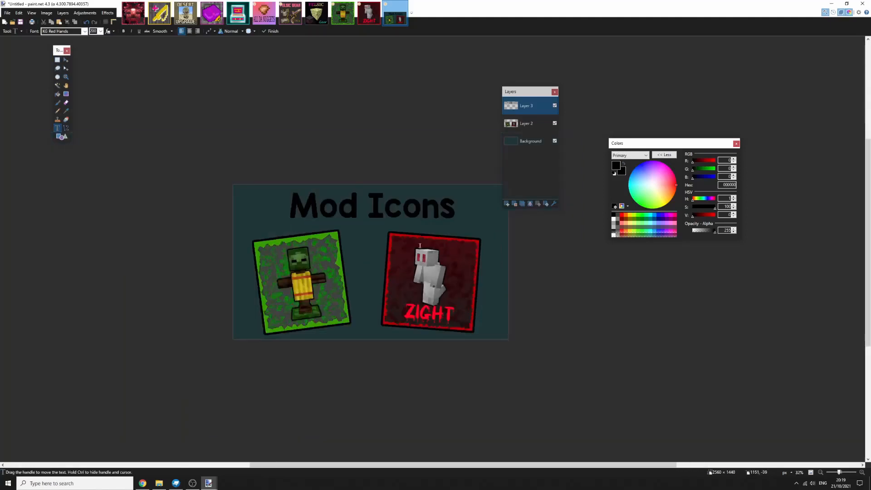
scroll(468, 219, "up", 2)
left_click(107, 13)
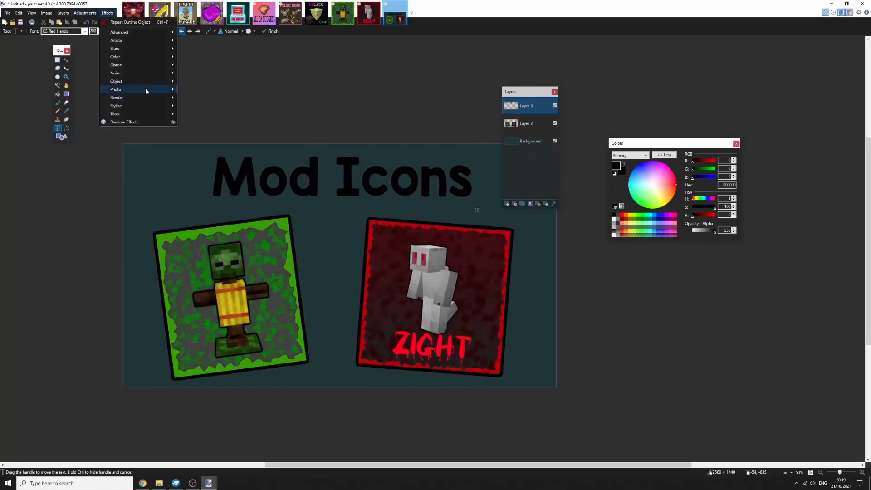
mouse_move(170, 83)
left_click(194, 89)
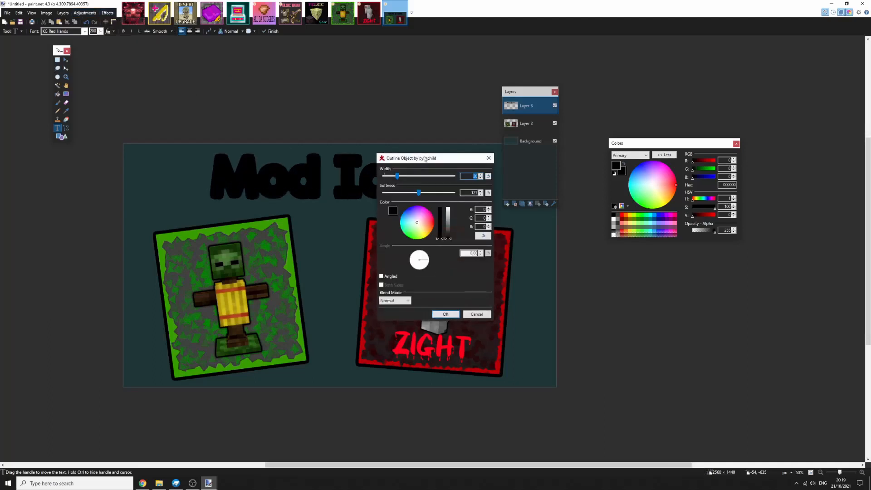
left_click_drag(437, 154, 528, 170)
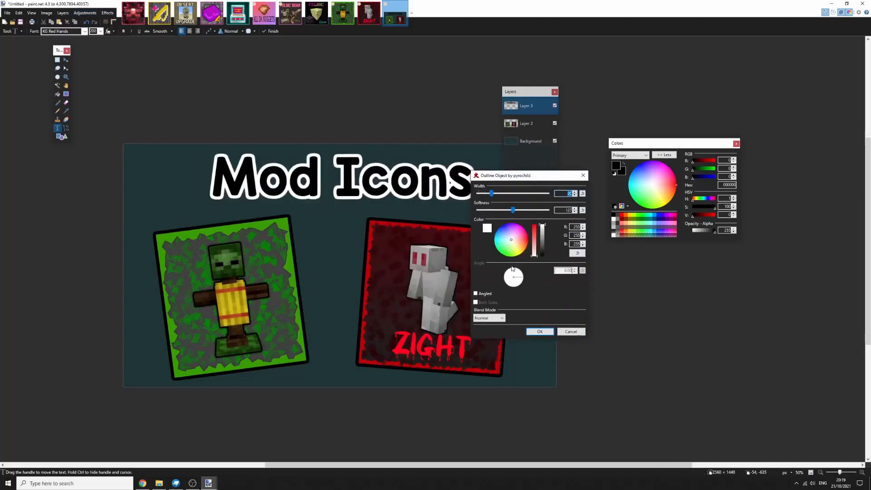
left_click(476, 294)
left_click(523, 284)
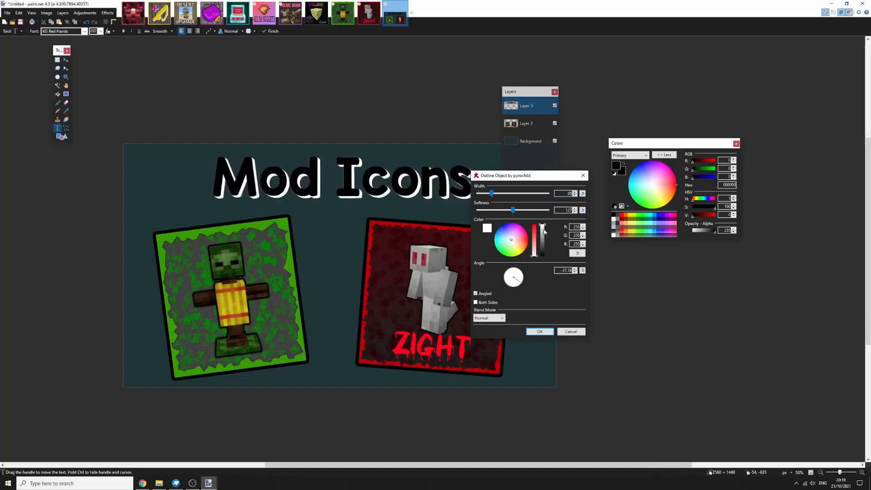
left_click_drag(543, 227, 540, 259)
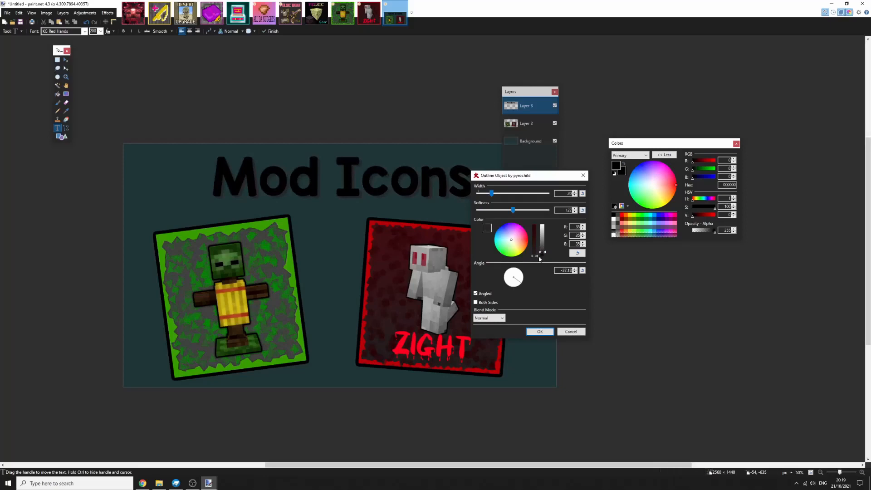
left_click(540, 331)
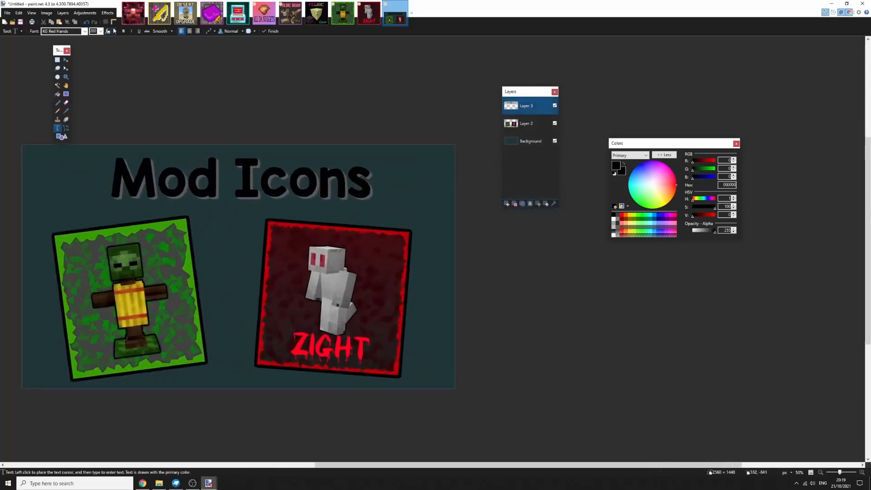
Set up another Outline Object effect on the title layer with the Angled option turned off
left_click(107, 13)
mouse_move(136, 81)
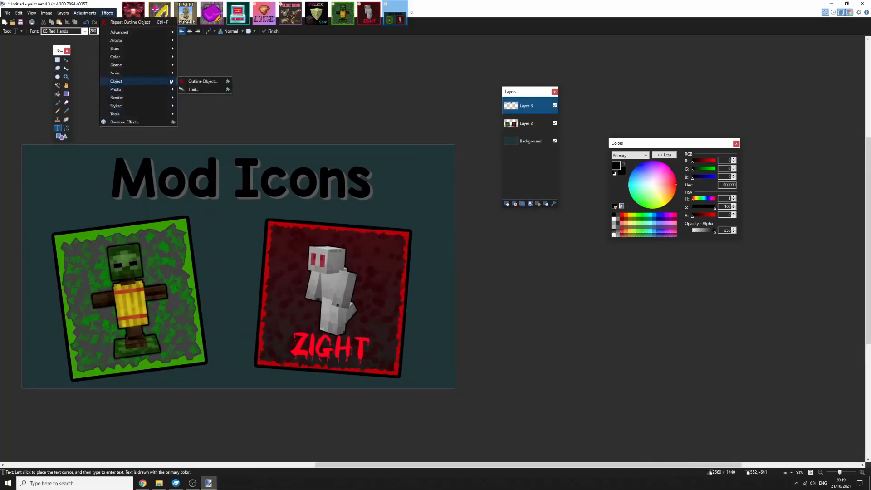
left_click(202, 81)
left_click_drag(448, 228, 448, 206)
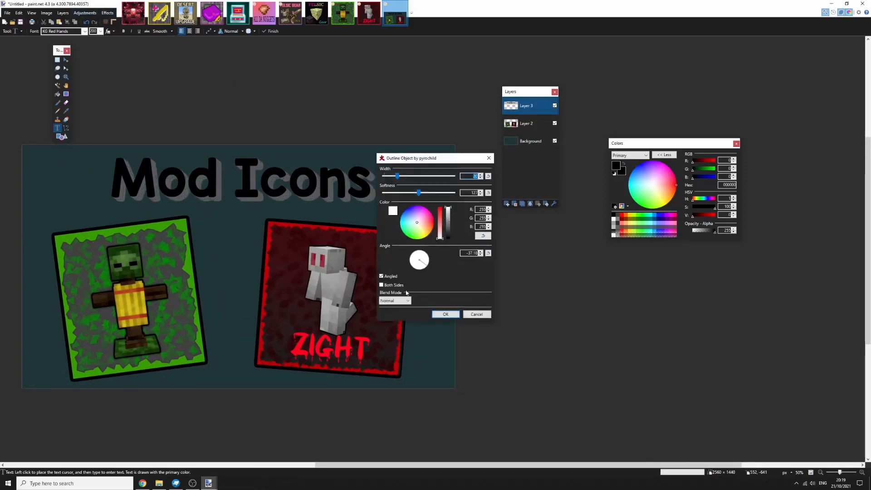
left_click(390, 277)
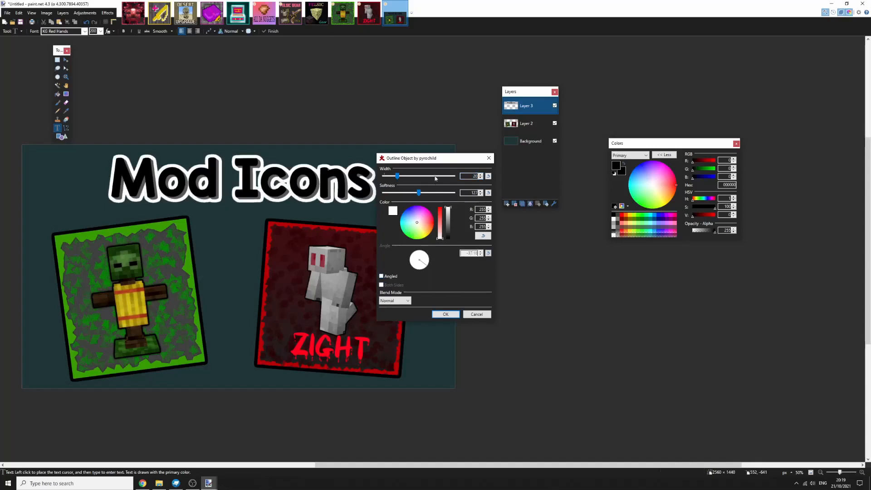
Reduce the title outline's width slightly, change its colour from white to light grey and apply it
left_click(481, 177)
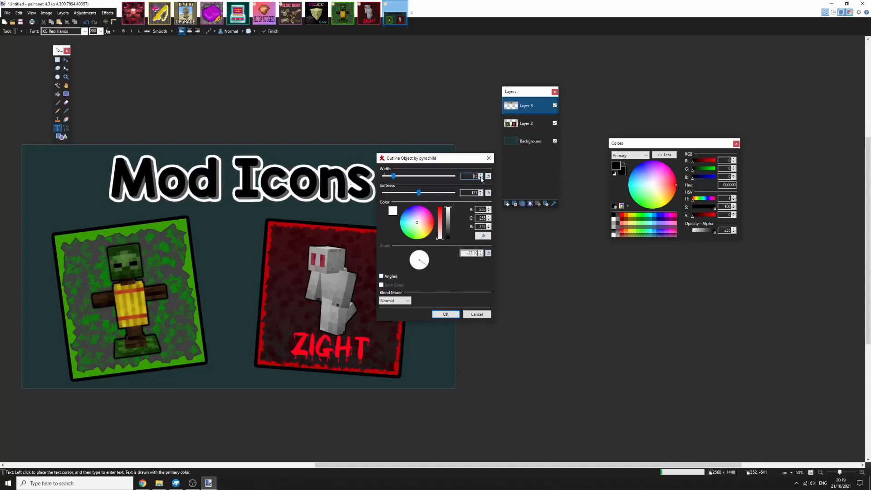
left_click(481, 178)
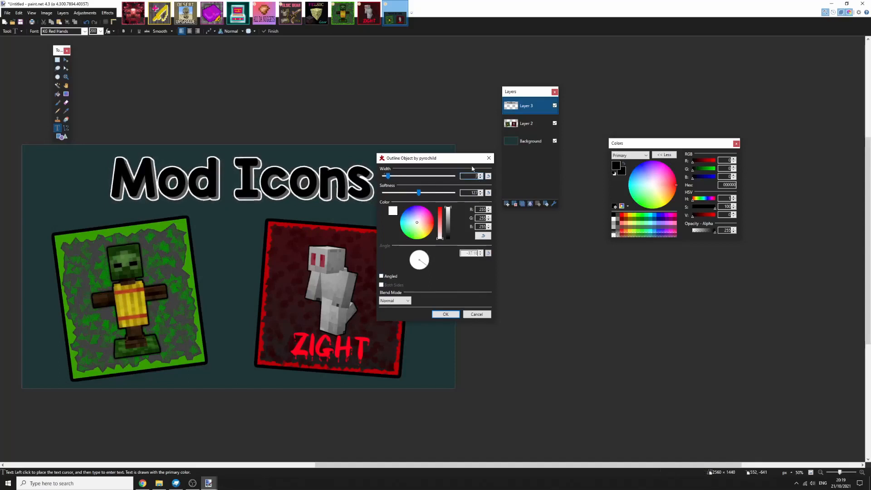
left_click(481, 174)
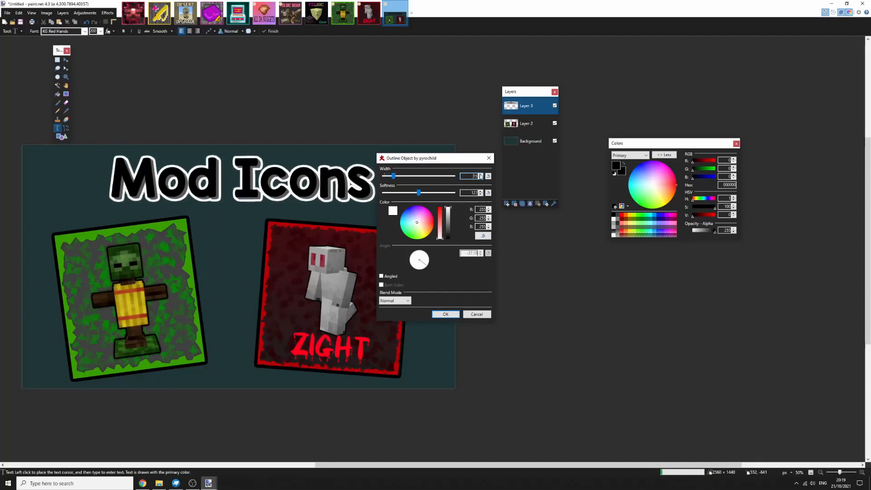
left_click(481, 178)
left_click(481, 178)
left_click(449, 217)
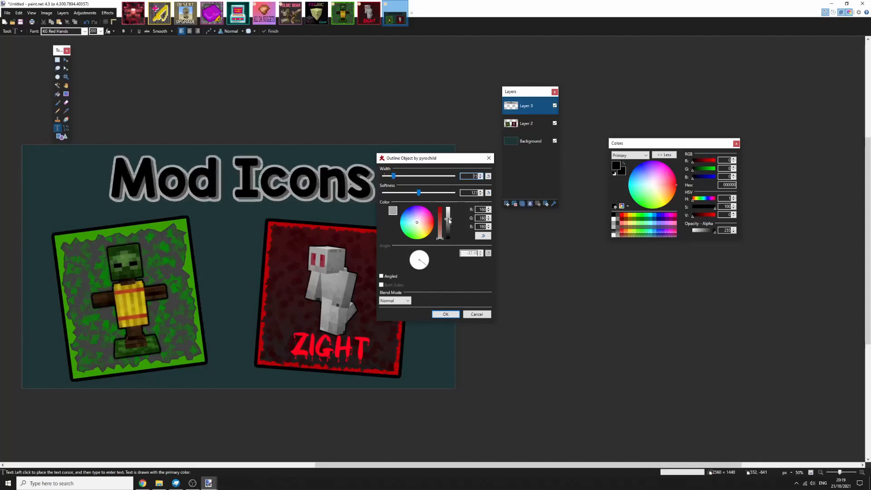
left_click_drag(450, 217, 450, 214)
left_click(447, 314)
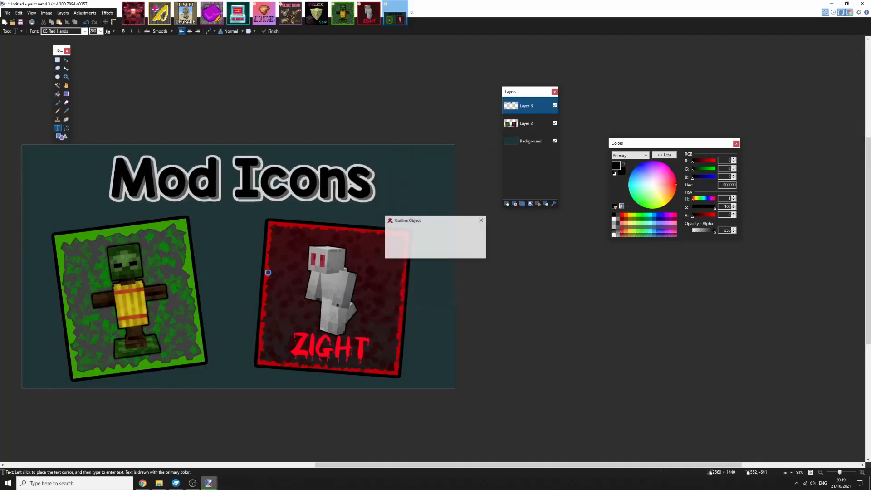
Switch to rectangle selection, clear any selection and add a new layer above the title
scroll(252, 253, "down", 6)
scroll(277, 239, "up", 4)
scroll(277, 239, "up", 5)
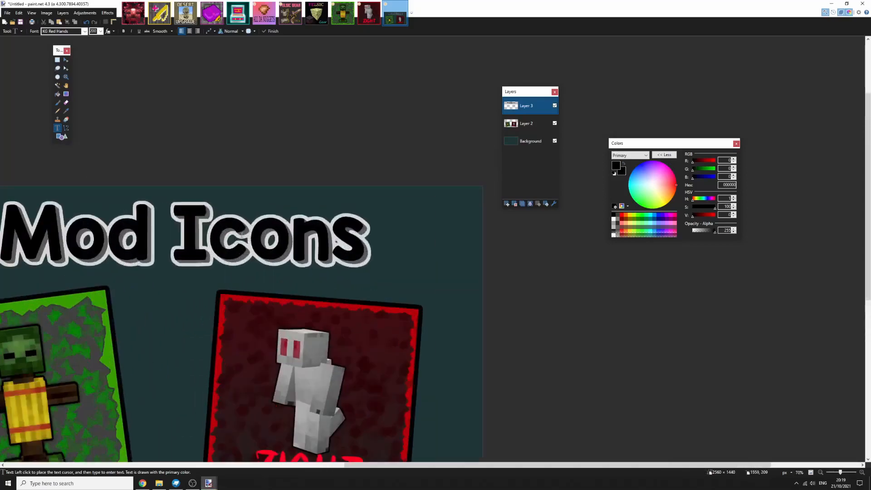
scroll(321, 268, "down", 6)
scroll(367, 297, "up", 3)
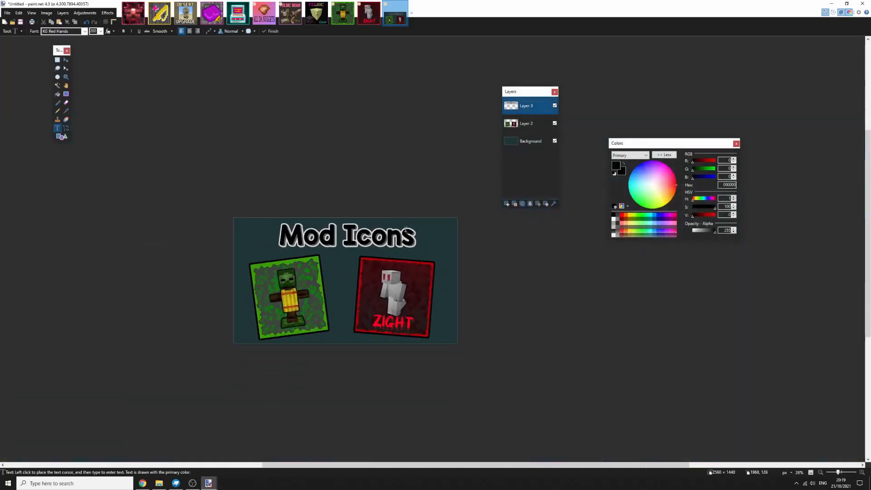
key("m")
left_click_drag(355, 257, 353, 260)
key("ctrl+d")
left_click(58, 60)
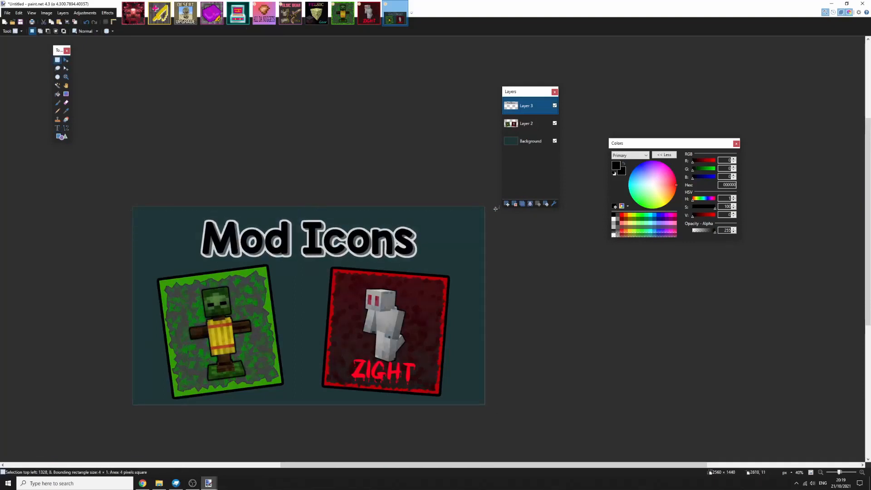
key("ctrl+shift+n")
Set up a solid rectangular Borders N' Shapes frame around the canvas on the new layer and widen it slightly
left_click(108, 13)
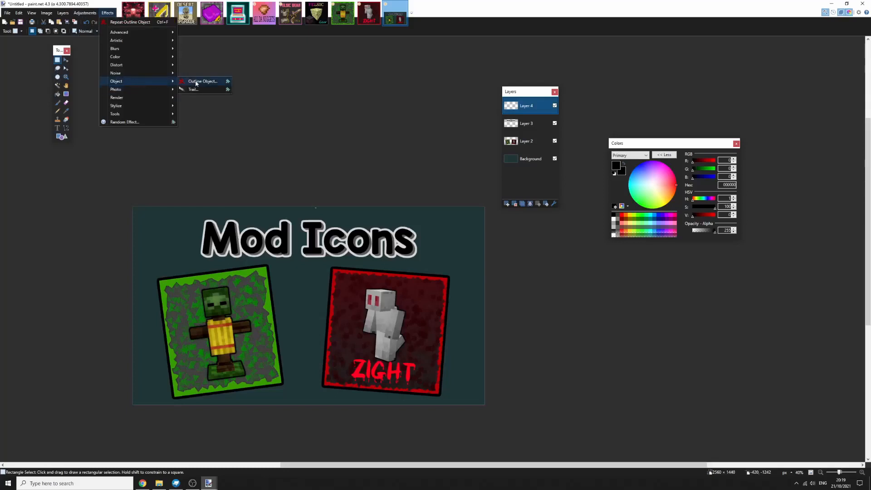
mouse_move(153, 102)
left_click(195, 97)
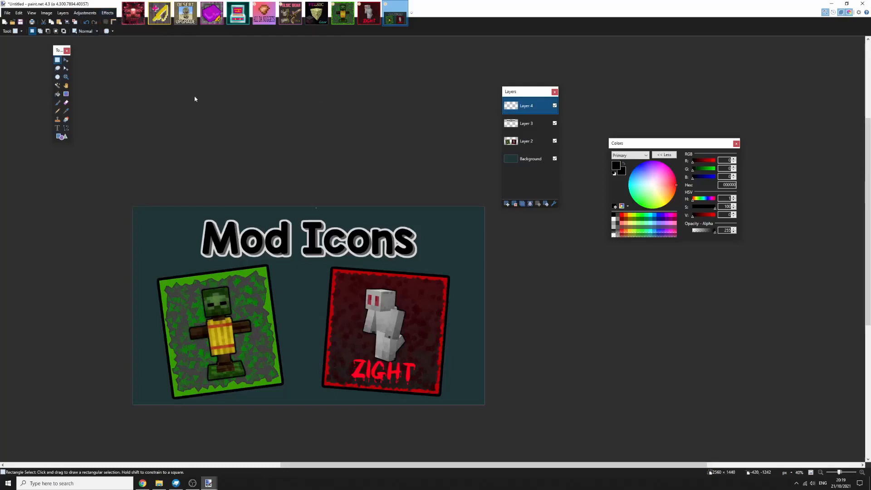
left_click(477, 351)
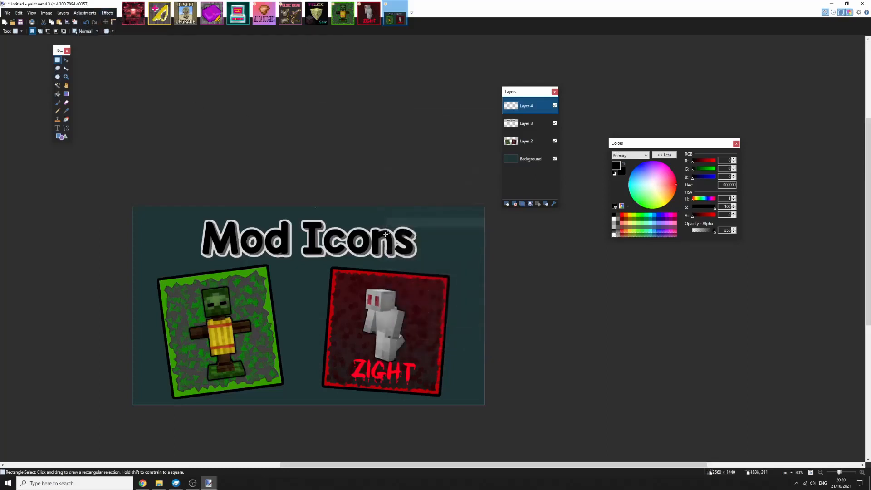
left_click(108, 13)
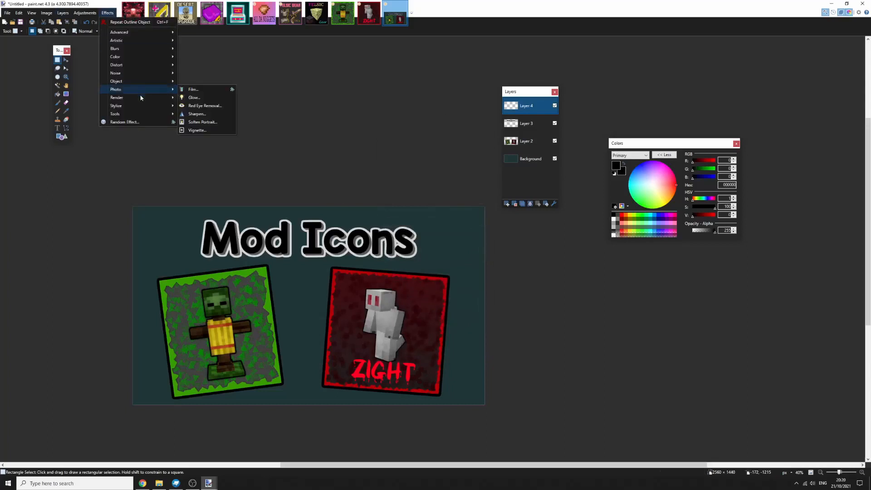
mouse_move(149, 97)
left_click(198, 102)
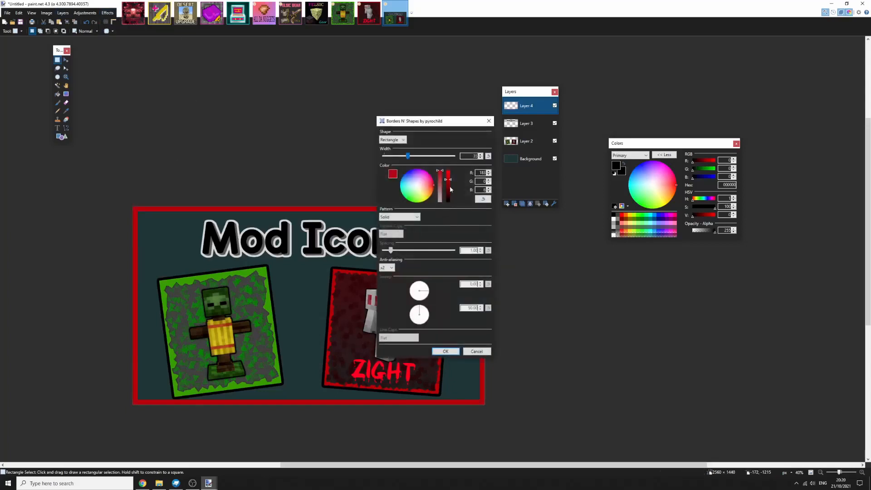
left_click_drag(448, 190, 448, 203)
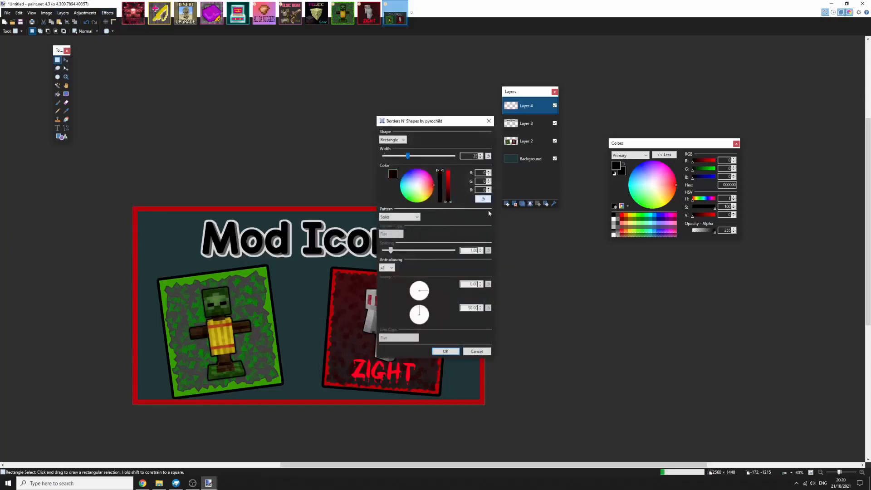
left_click(480, 155)
left_click(481, 155)
Colour the rectangular frame a medium teal-cyan and apply it
left_click(414, 188)
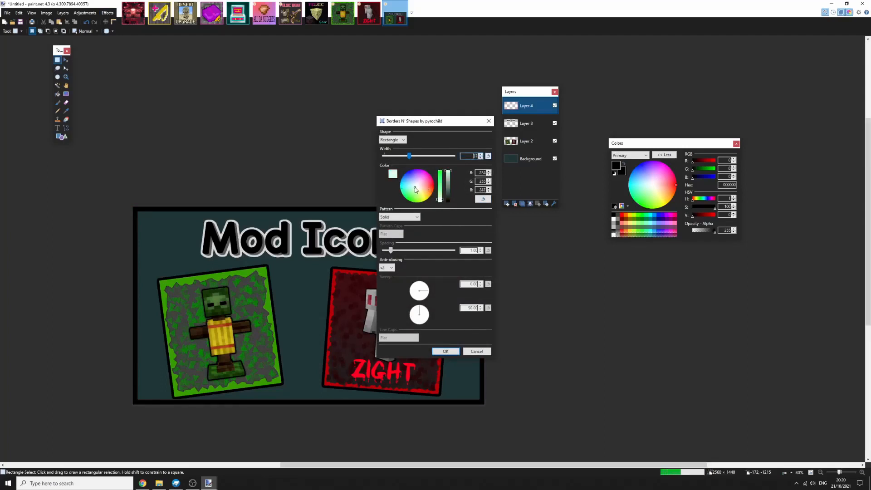
left_click(401, 183)
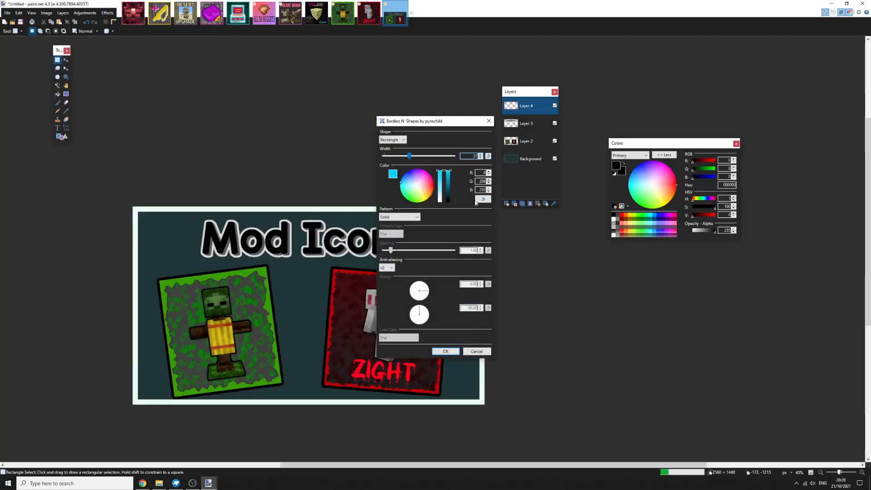
left_click(451, 188)
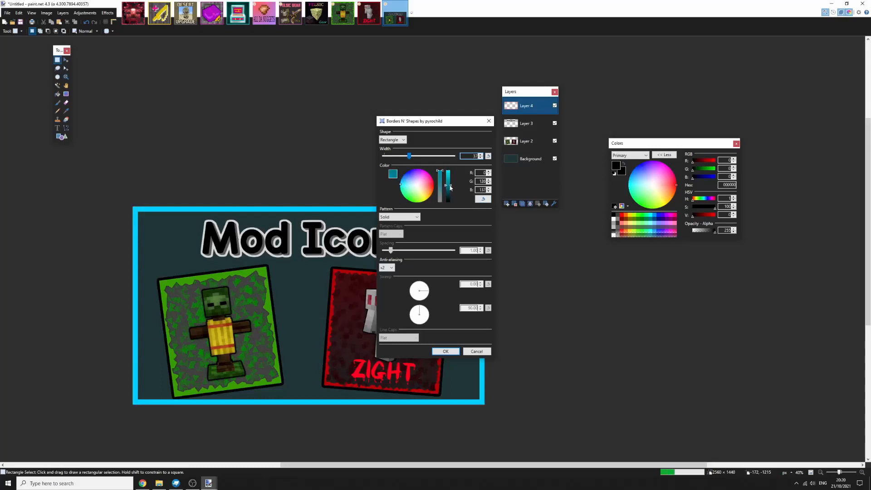
left_click(451, 181)
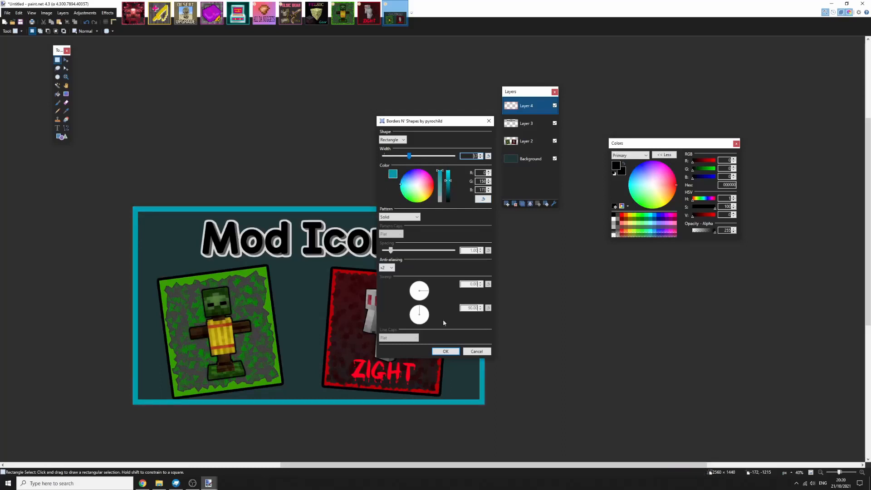
left_click(446, 351)
Distort the teal frame with the Crystalize effect to give it jagged inner edges
left_click(108, 13)
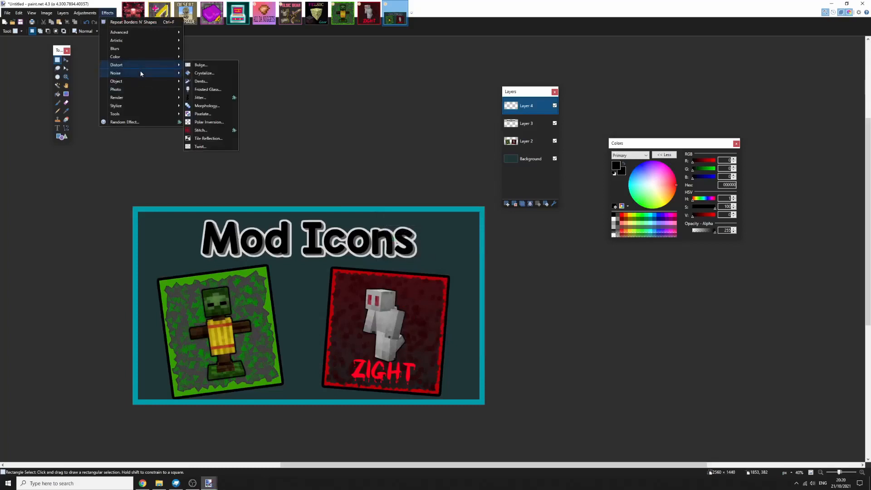
mouse_move(148, 66)
left_click(215, 66)
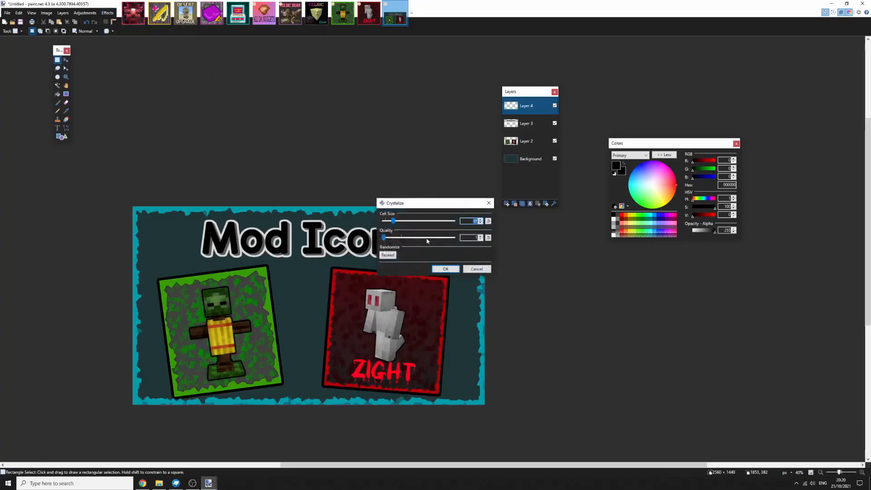
left_click_drag(392, 222, 396, 222)
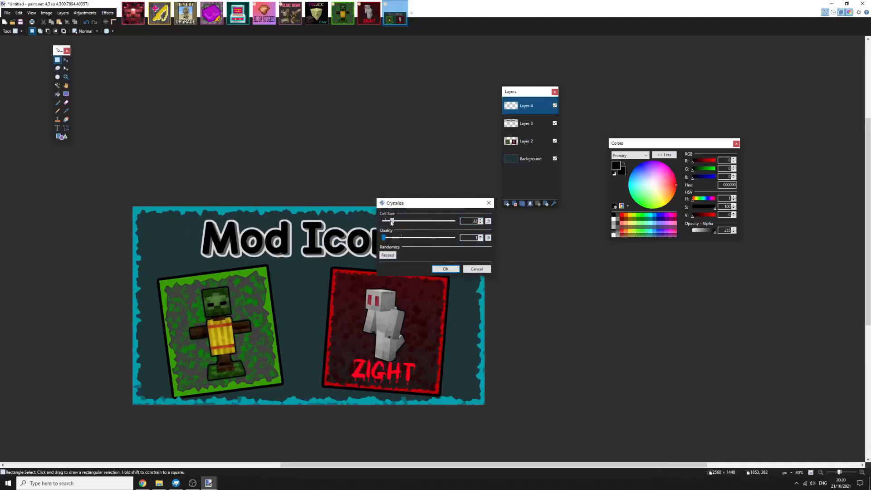
left_click(441, 269)
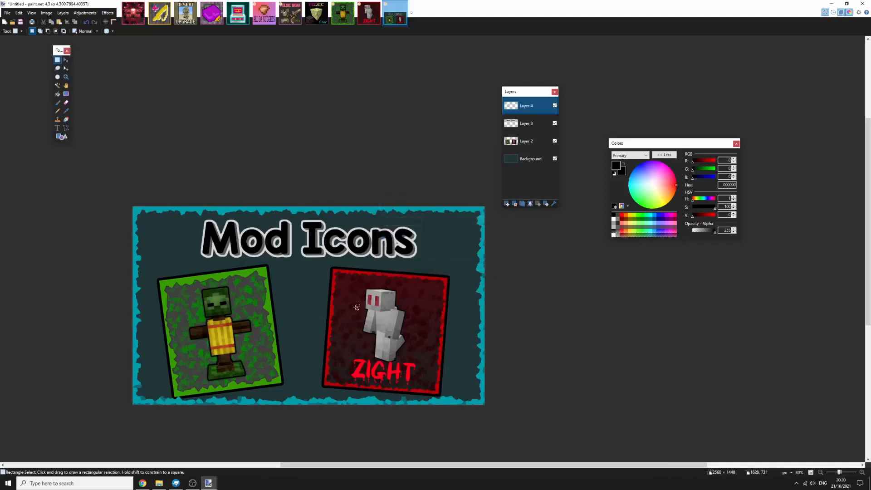
Examine how the title, the two icons and the jagged frame look together at different magnifications
scroll(356, 308, "down", 4)
scroll(272, 322, "up", 4)
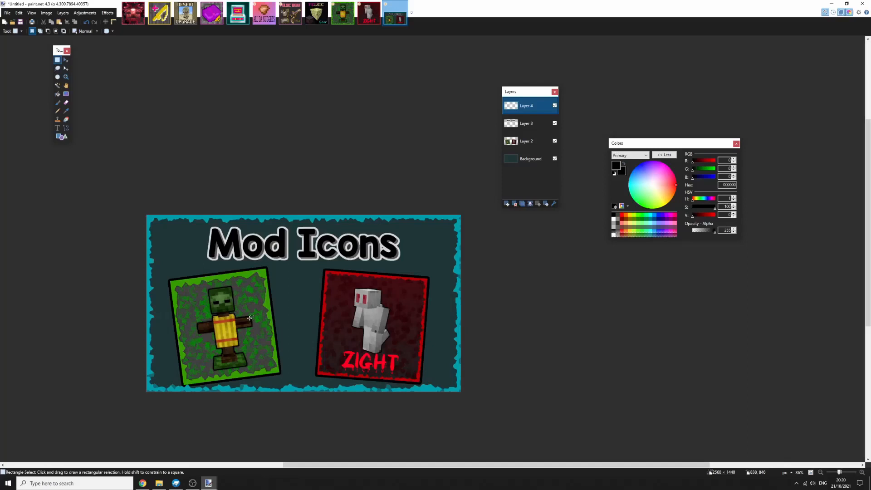
scroll(238, 322, "down", 3)
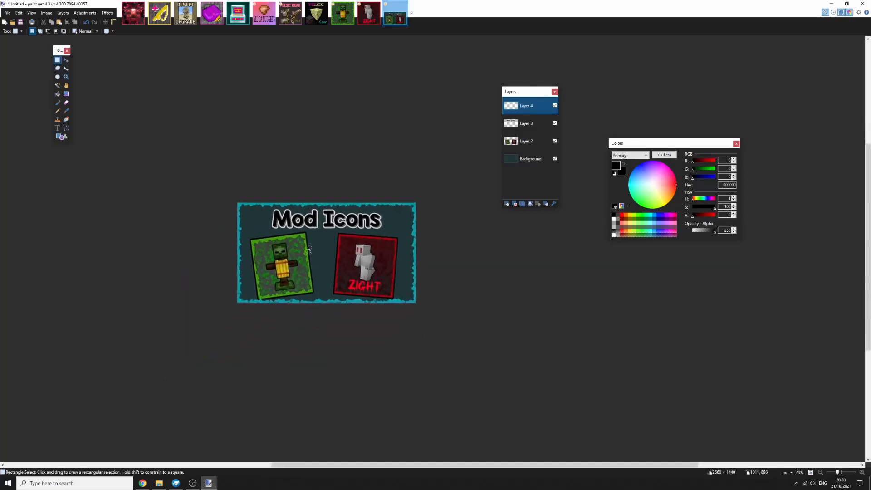
scroll(309, 248, "up", 1)
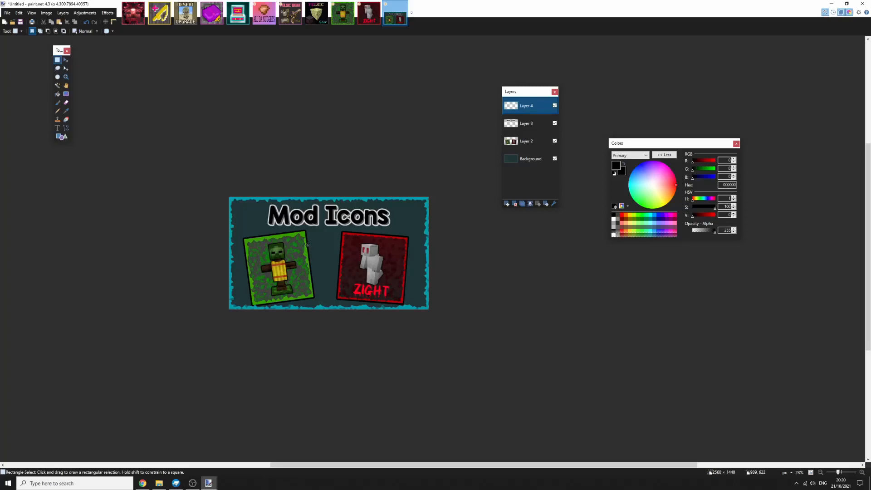
scroll(307, 240, "up", 3)
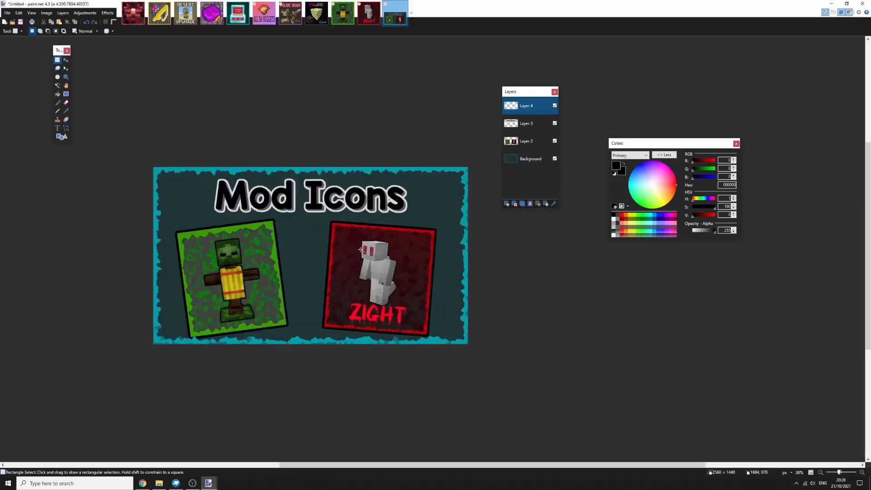
scroll(300, 252, "down", 1)
left_click_drag(291, 252, 304, 184)
scroll(207, 239, "up", 1)
left_click_drag(203, 244, 189, 250)
scroll(190, 251, "down", 1)
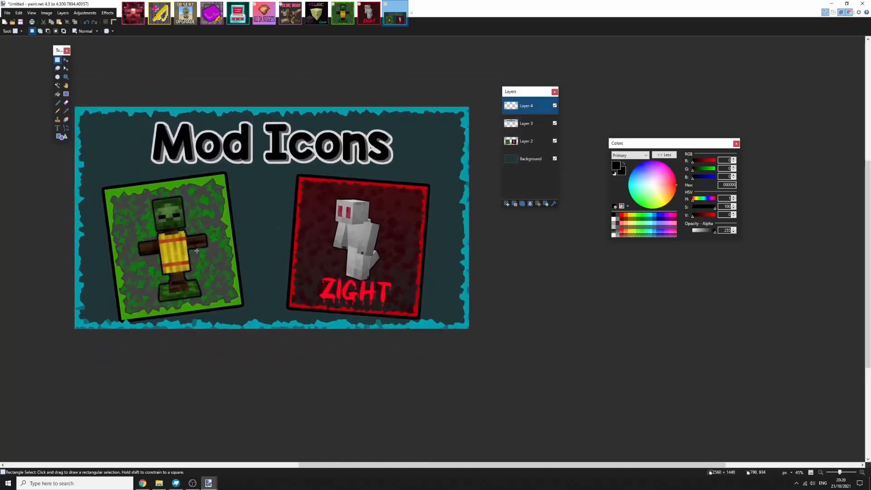
scroll(248, 263, "down", 1)
left_click_drag(249, 256, 264, 237)
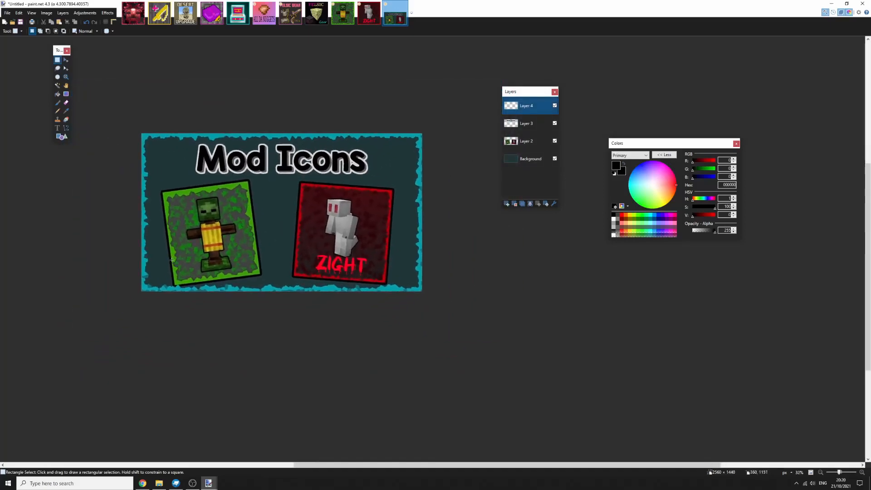
left_click_drag(274, 198, 294, 213)
Apply the Crystalize effect to the Background layer with the largest cell size
left_click(525, 158)
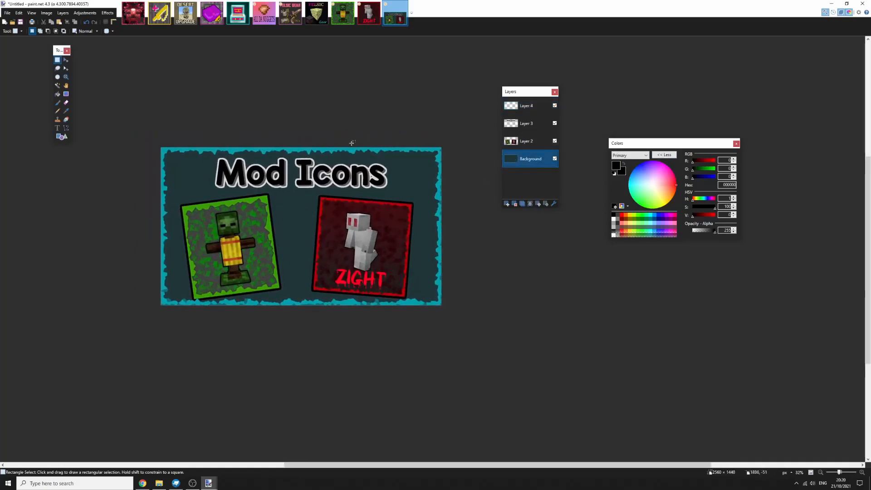
scroll(253, 211, "up", 2)
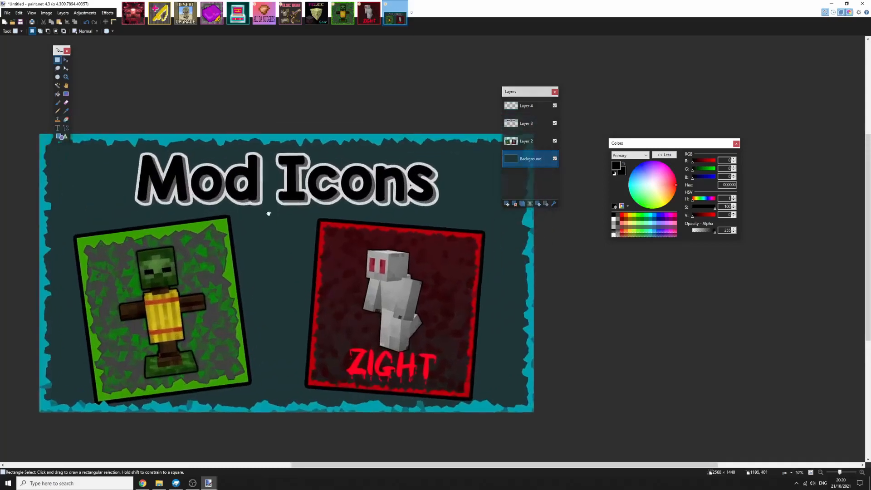
left_click(108, 12)
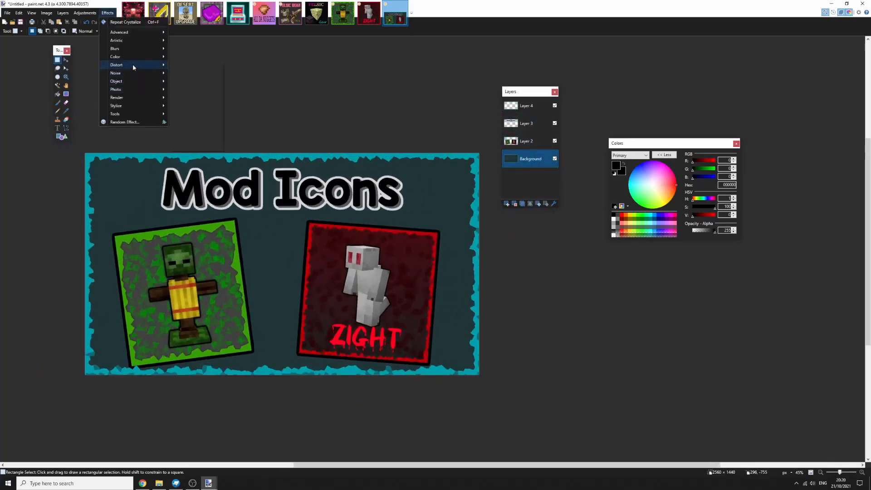
mouse_move(132, 64)
left_click(188, 73)
left_click_drag(392, 221, 408, 241)
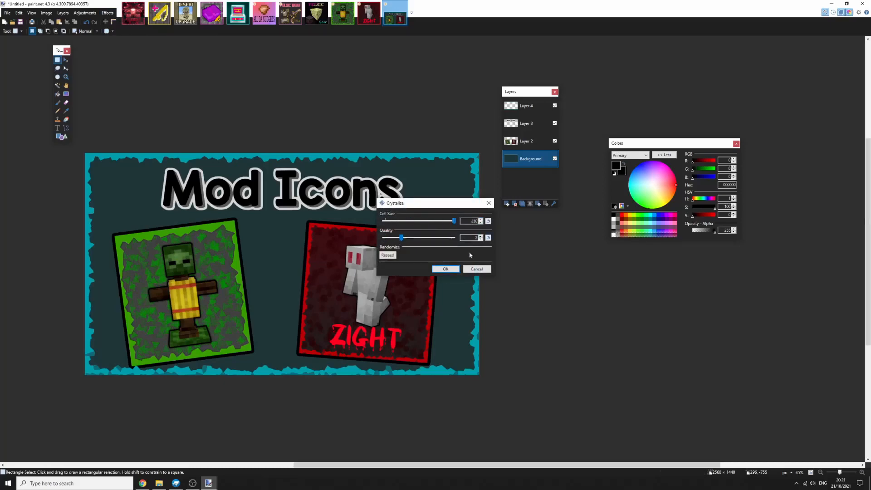
left_click(446, 269)
scroll(426, 254, "up", 3)
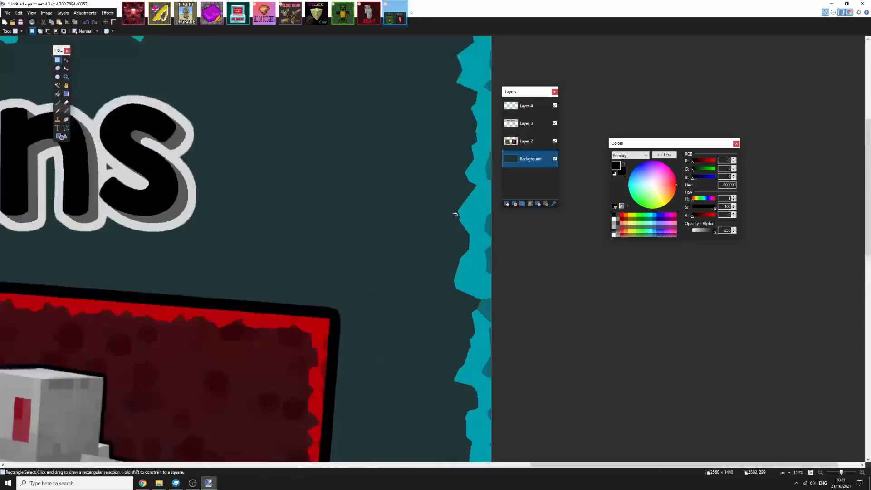
scroll(425, 254, "down", 4)
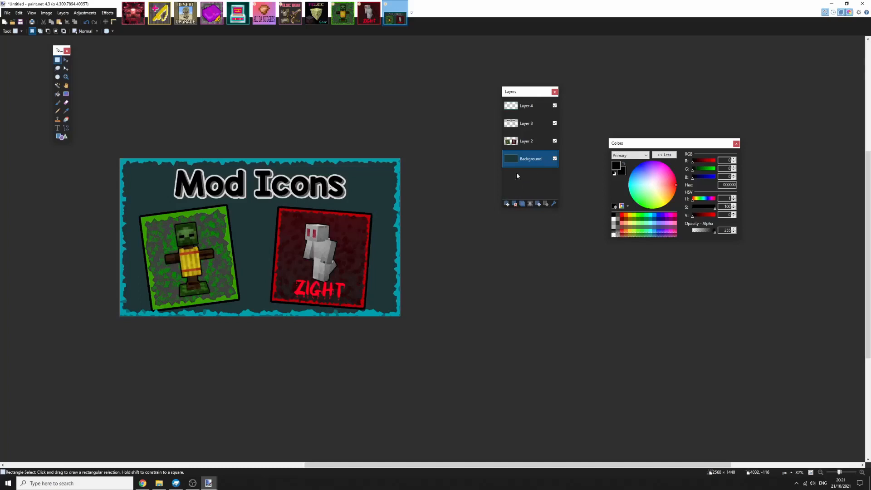
Shrink the two icons on Layer 2 to a bounding size of 2306 × 1221 px and recentre them inside the border
left_click_drag(233, 189, 232, 190)
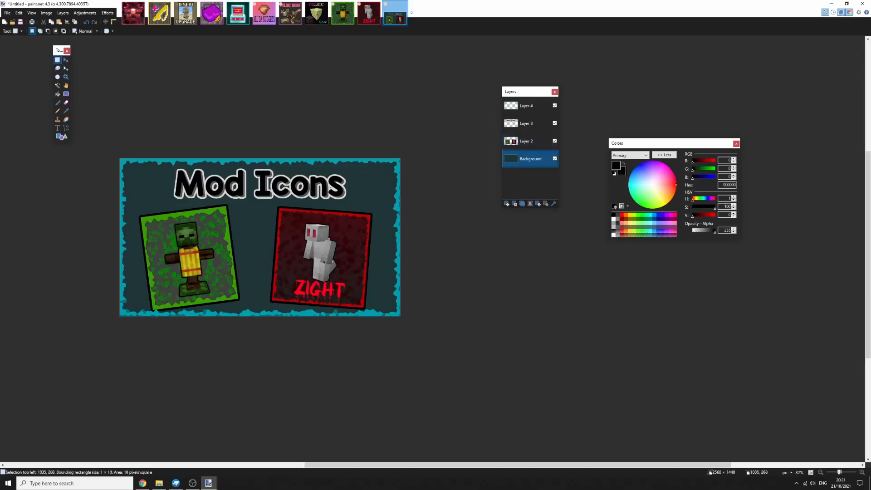
left_click(526, 141)
scroll(316, 182, "up", 1)
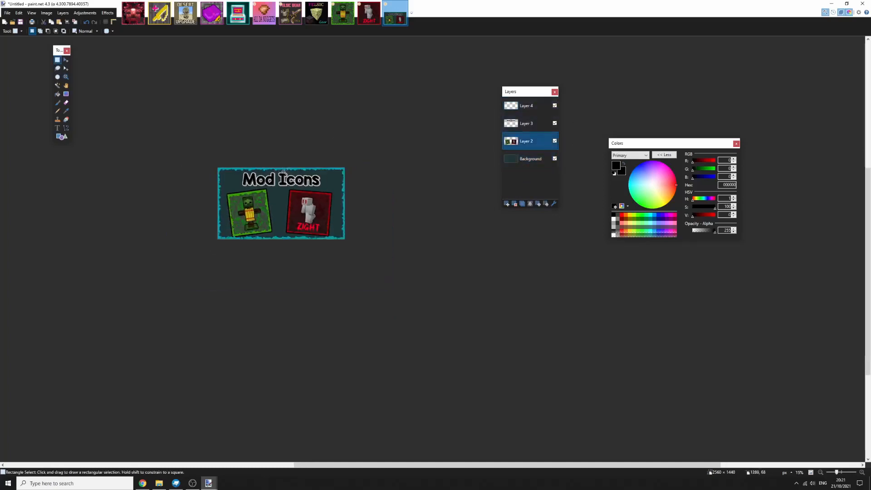
scroll(316, 182, "down", 2)
scroll(345, 190, "up", 3)
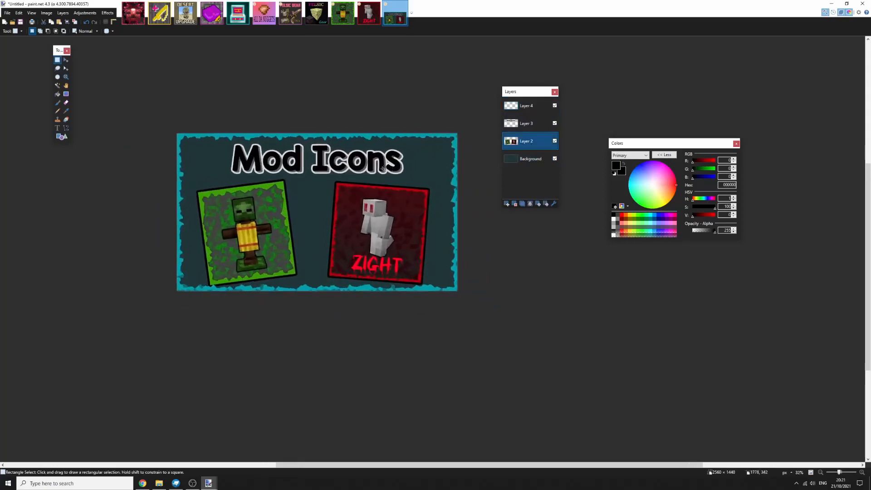
left_click(66, 59)
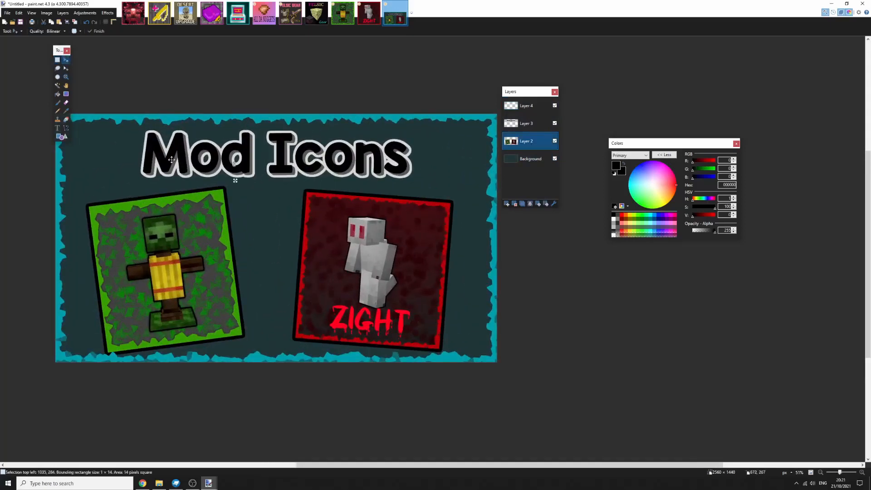
scroll(200, 209, "down", 3)
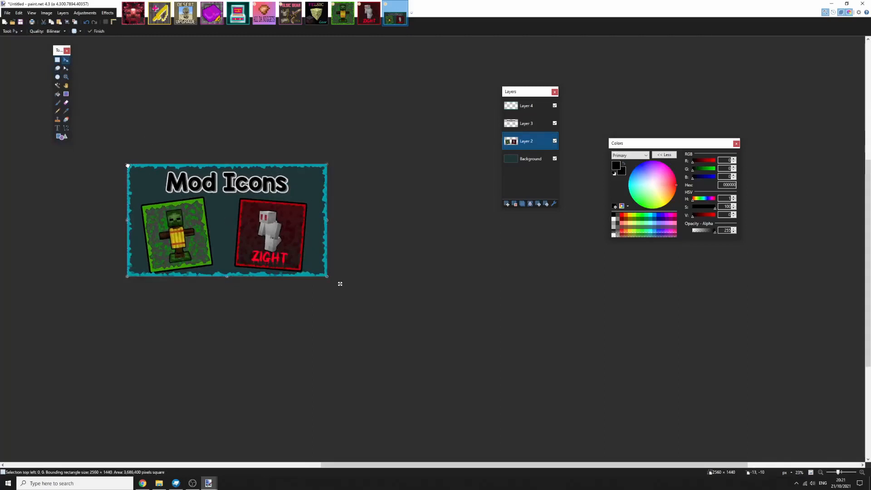
left_click_drag(128, 164, 146, 181)
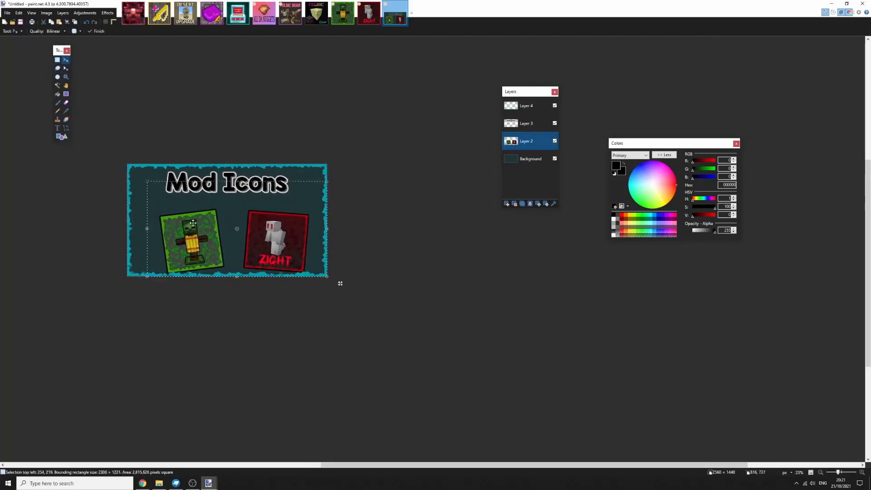
left_click_drag(192, 222, 179, 214)
scroll(178, 213, "down", 2)
scroll(218, 236, "up", 5)
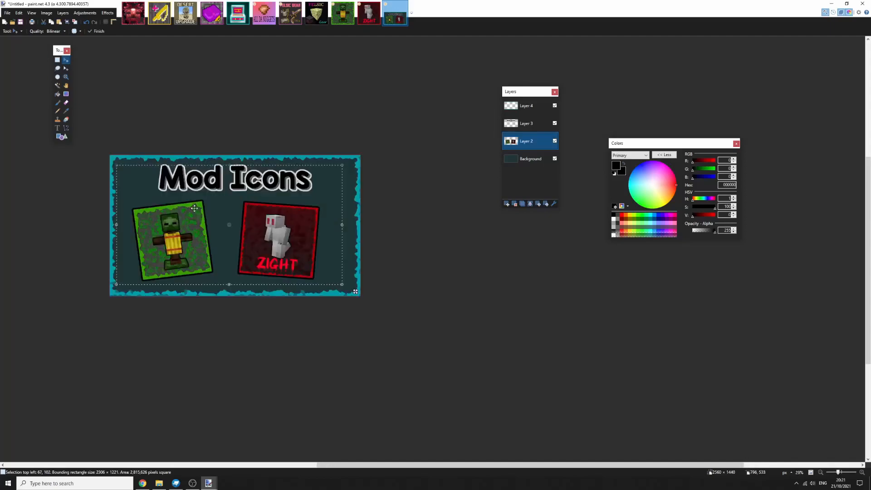
left_click(57, 59)
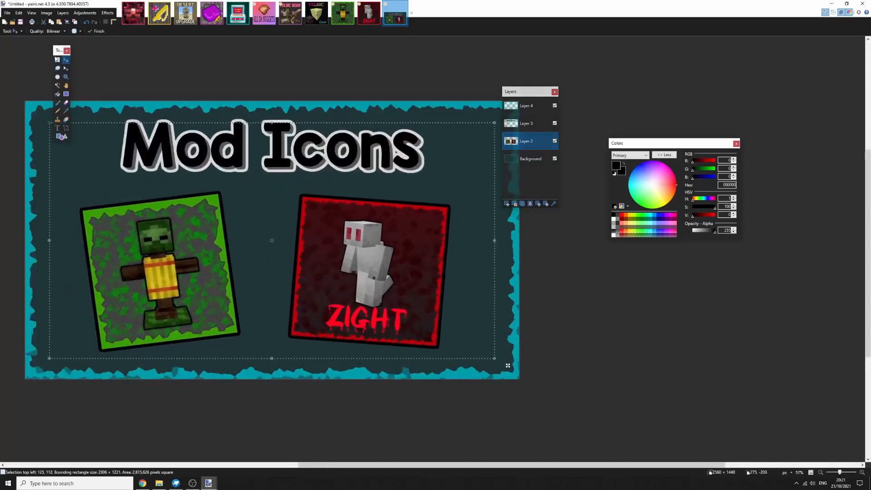
Apply the Glow photo effect to the icons on Layer 2 with maximum radius, reduced brightness and raised contrast
left_click(107, 13)
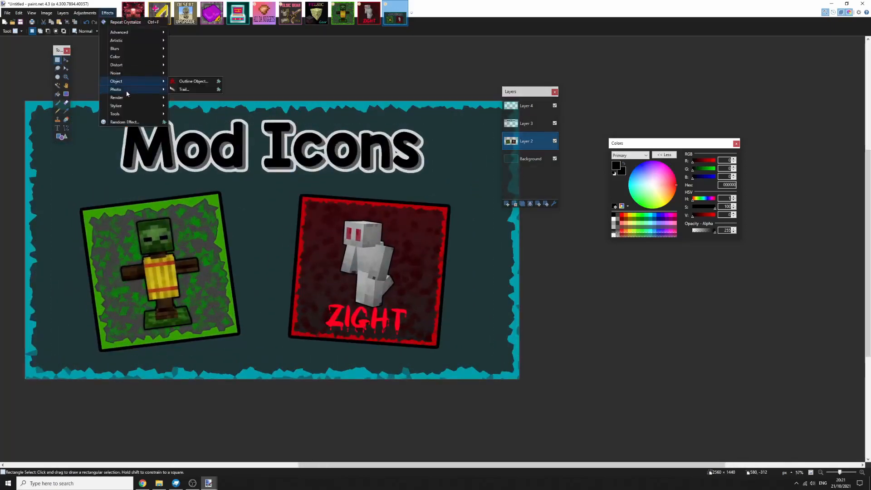
mouse_move(117, 89)
left_click(181, 91)
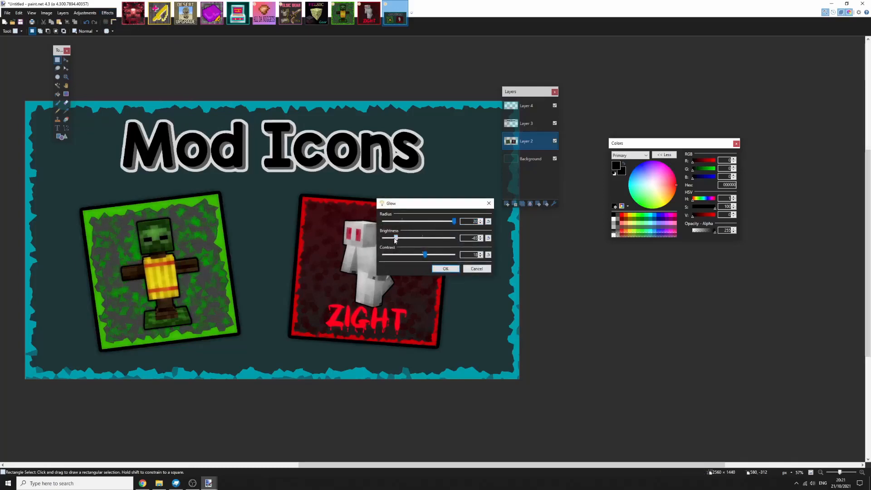
left_click_drag(405, 241, 443, 256)
left_click(445, 268)
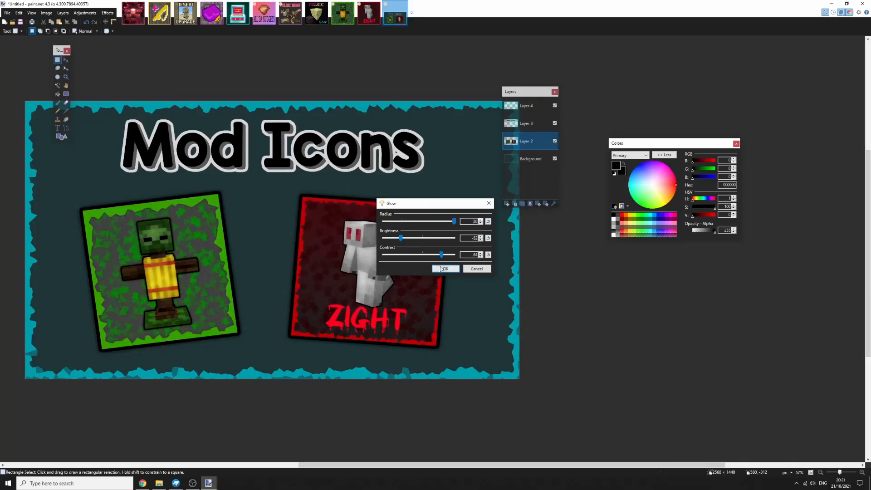
scroll(305, 258, "down", 3)
scroll(304, 258, "down", 2)
scroll(297, 263, "up", 6)
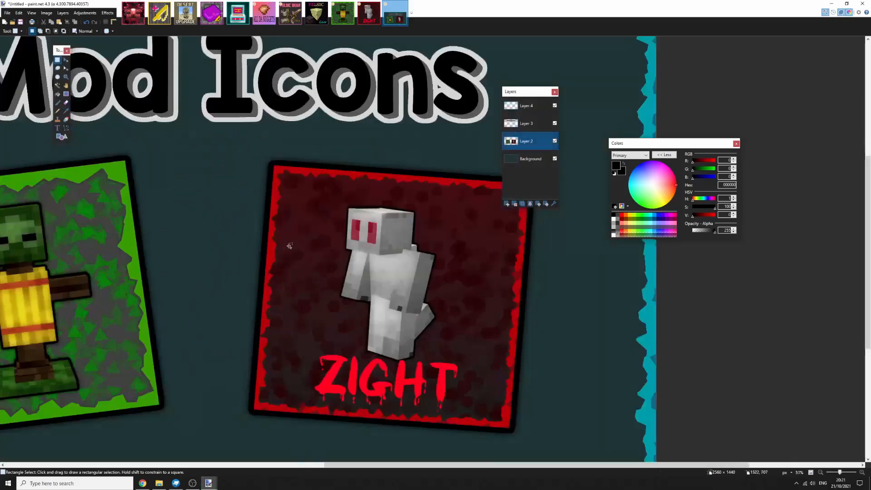
scroll(290, 268, "down", 3)
scroll(287, 270, "up", 4)
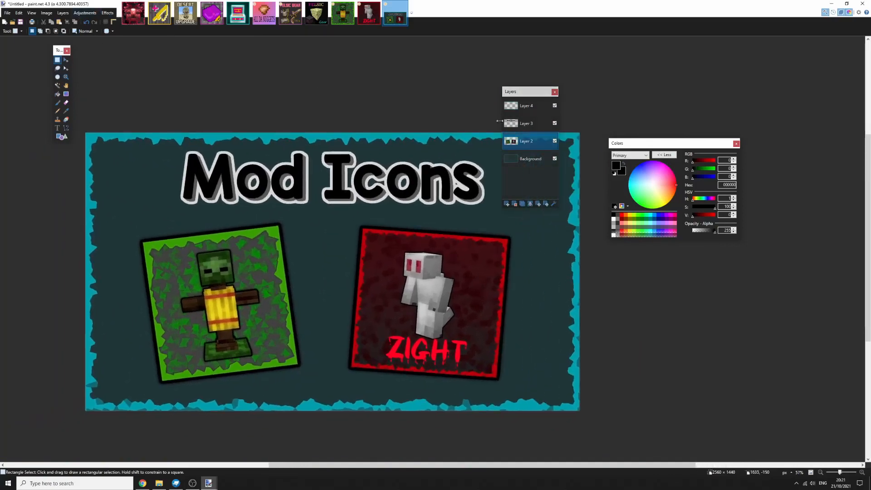
Add a new empty layer directly above the Background layer
left_click(531, 159)
scroll(237, 171, "down", 2)
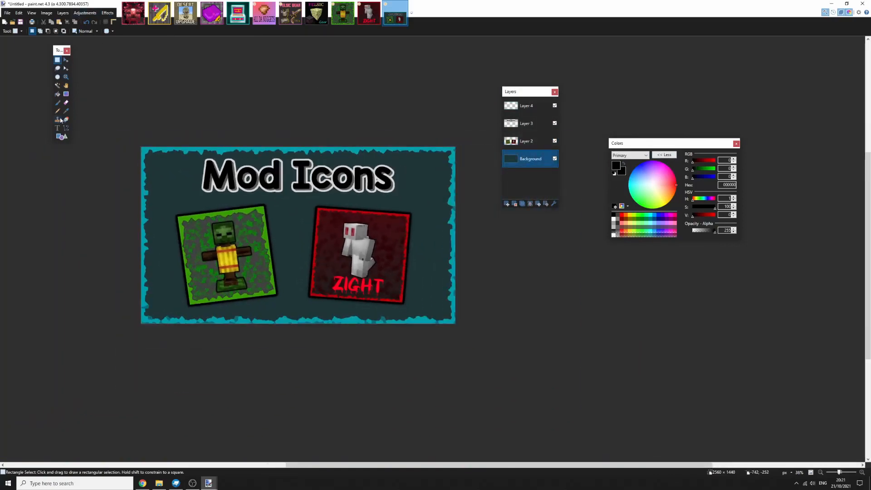
left_click(107, 13)
left_click(507, 204)
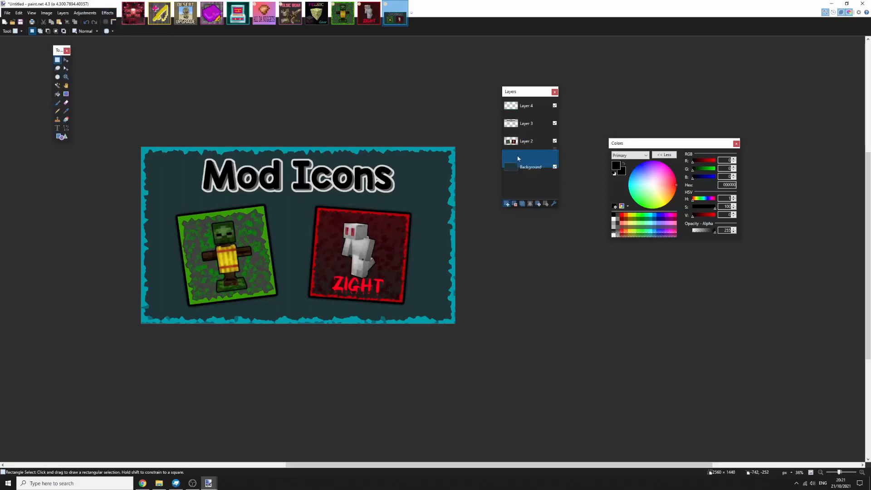
left_click(60, 137)
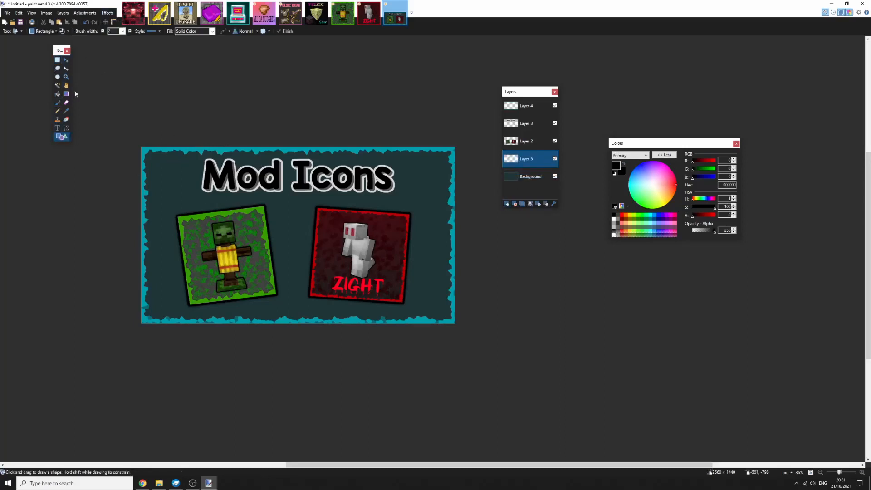
left_click(108, 13)
Mix a dark blue and make it the secondary colour, with black as the primary
left_click(676, 181)
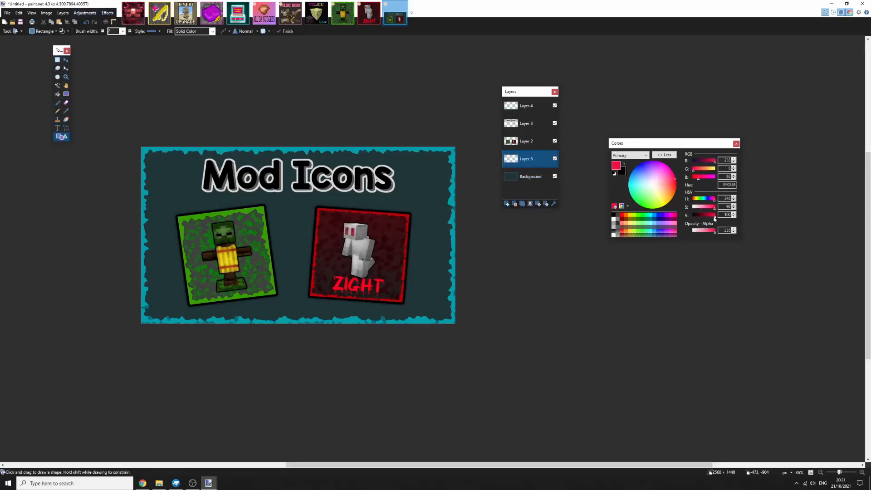
left_click_drag(714, 216, 705, 218)
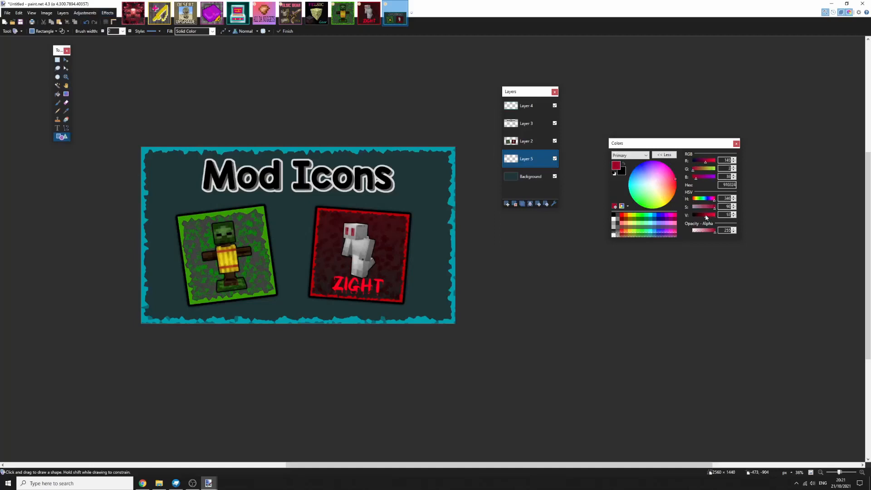
left_click(709, 199)
left_click(624, 164)
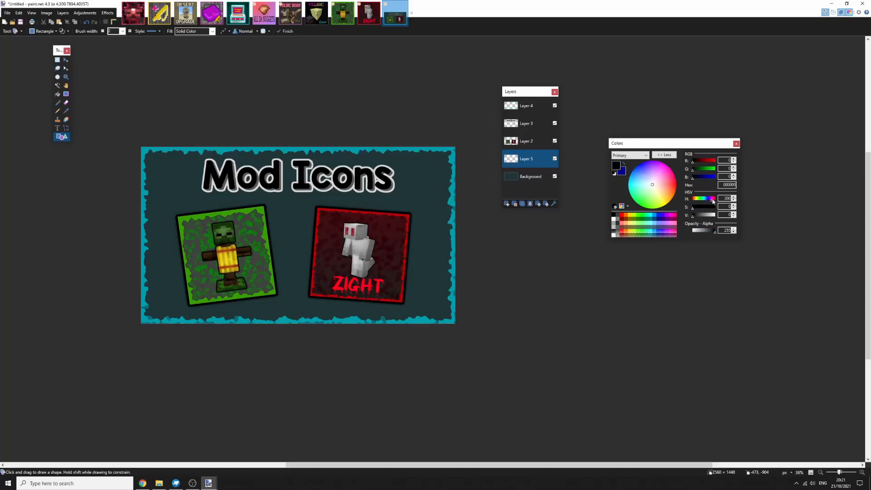
Set the primary colour to a vivid purple, hex AB1FE2
left_click_drag(707, 216, 713, 218)
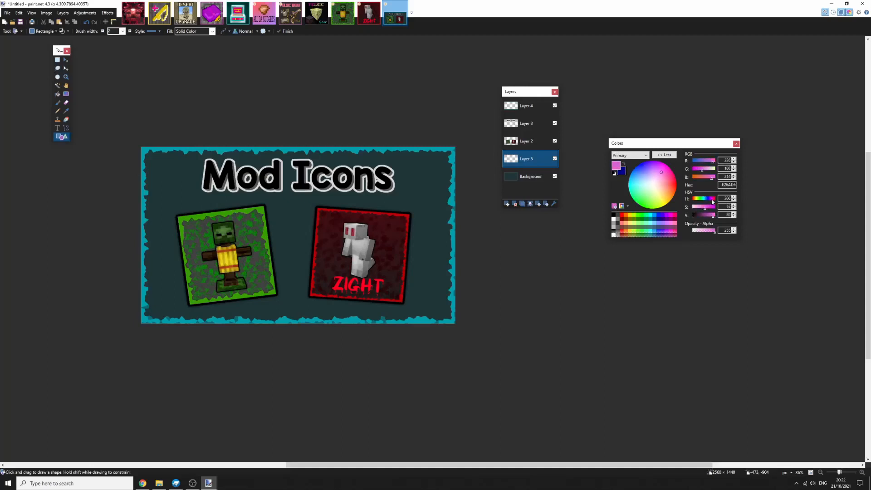
scroll(243, 190, "down", 5)
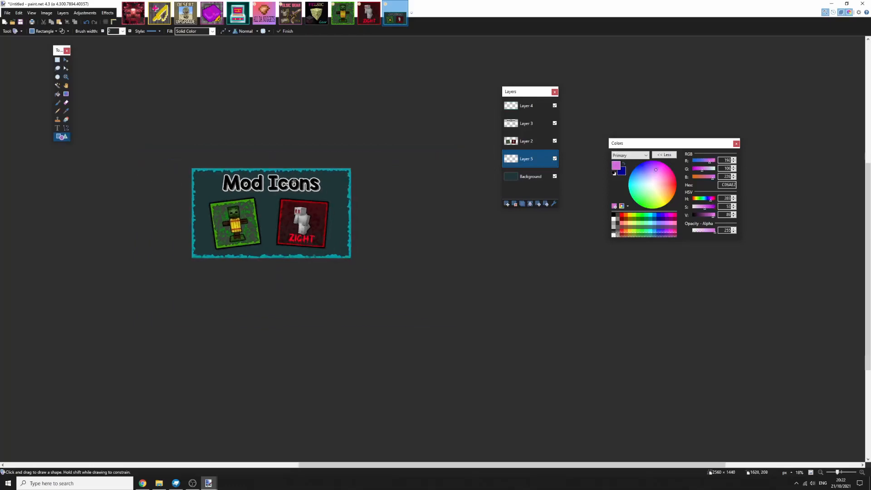
scroll(327, 181, "up", 6)
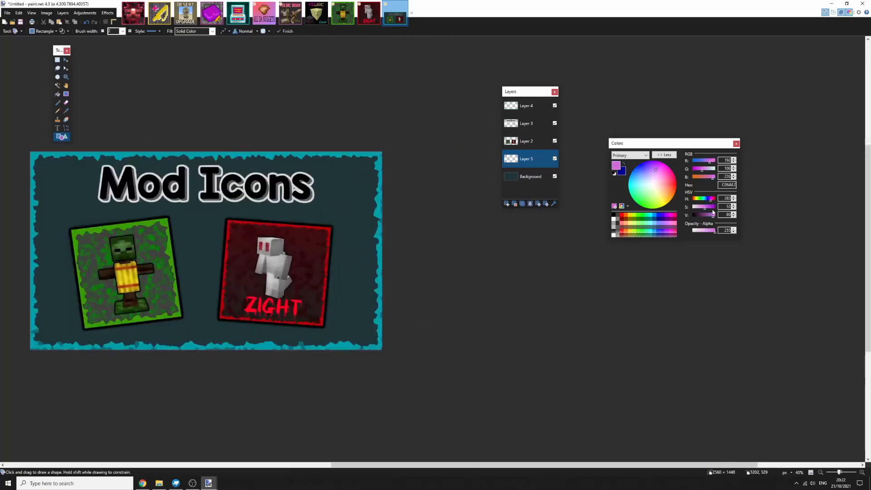
left_click(712, 208)
scroll(364, 260, "down", 4)
scroll(324, 256, "up", 4)
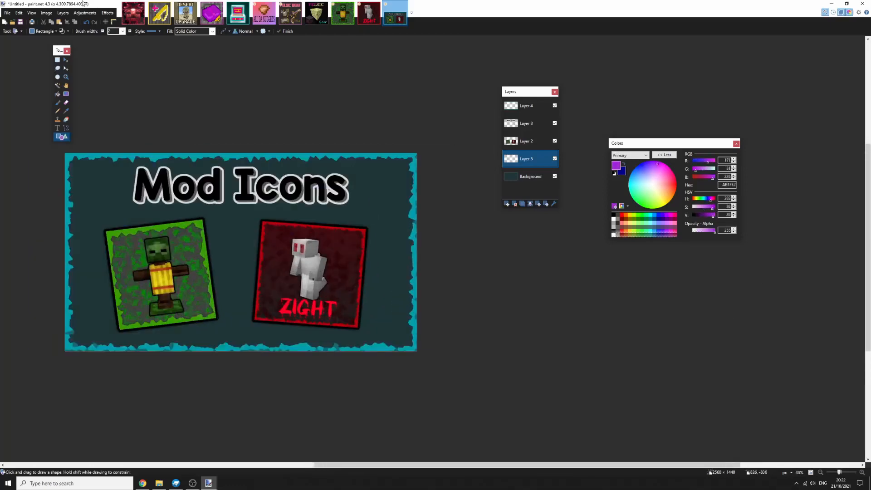
Start a Random Shape Fill on the new layer with primary fill, secondary outline and a maximum fill opacity of 110
double_click(105, 7)
double_click(106, 6)
left_click(107, 13)
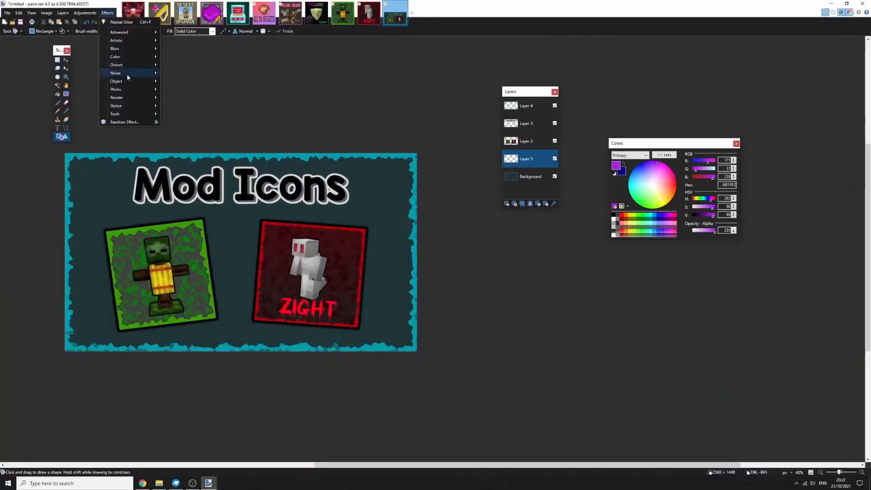
mouse_move(140, 96)
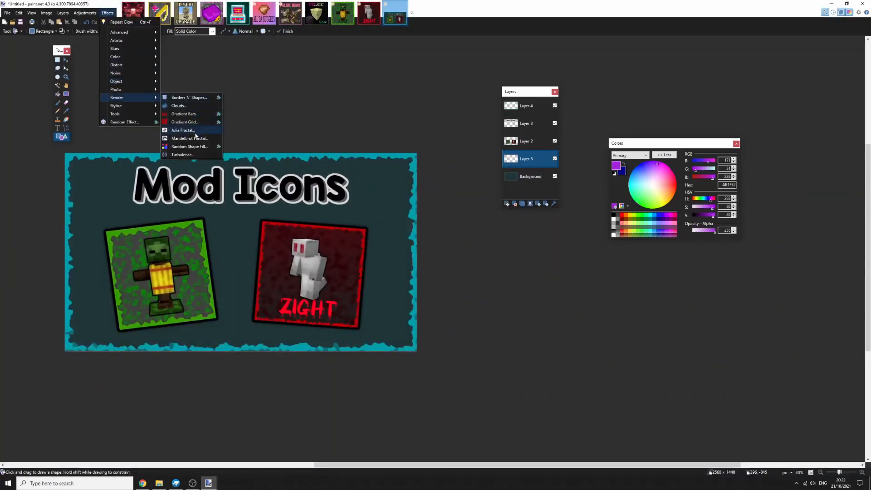
left_click(189, 146)
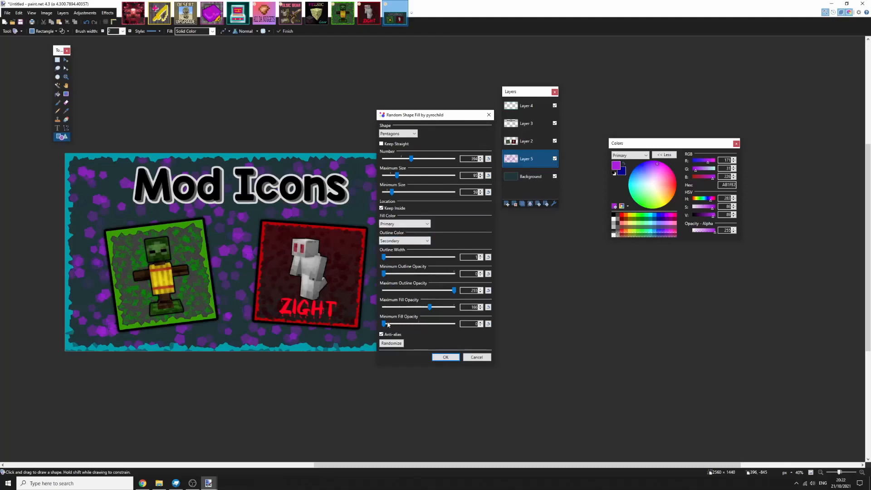
left_click_drag(385, 324, 414, 308)
Switch the random shape fill to polygons, raise their number, set maximum and minimum size to 100, and apply it
left_click(398, 134)
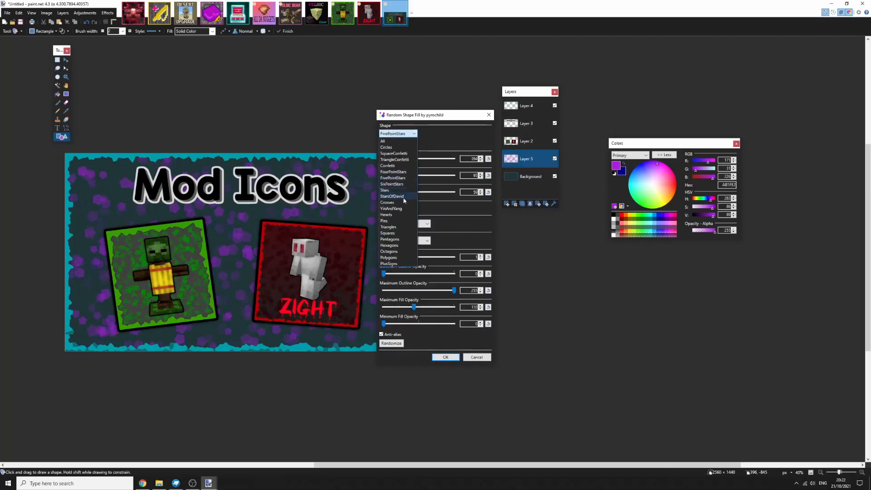
left_click(398, 260)
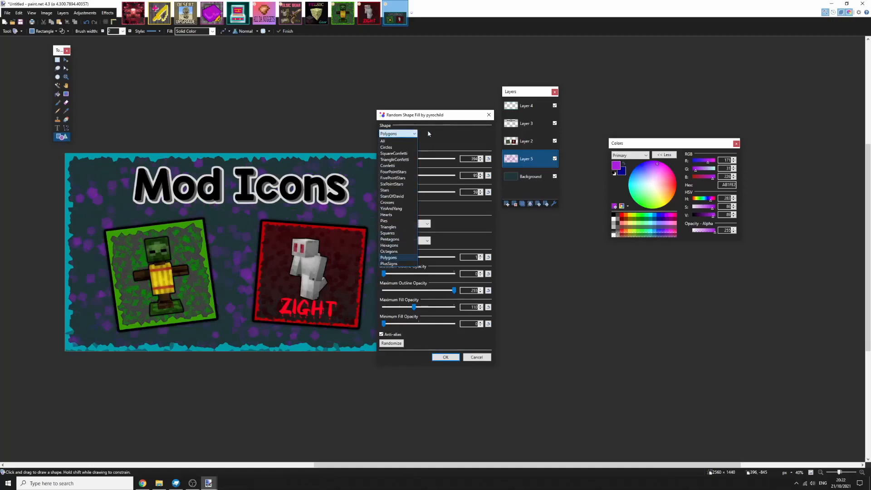
mouse_move(411, 159)
left_mouse_down()
mouse_move(436, 159)
mouse_move(417, 179)
mouse_move(398, 178)
mouse_move(440, 162)
mouse_move(420, 163)
left_mouse_up()
left_click(402, 193)
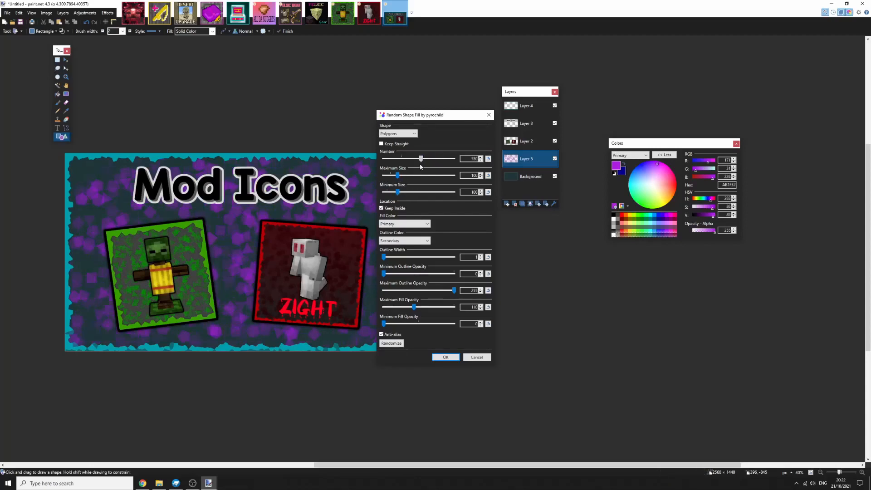
left_click(445, 357)
Merge all the layers, starting from the topmost, down into the single Background layer
scroll(279, 261, "down", 6)
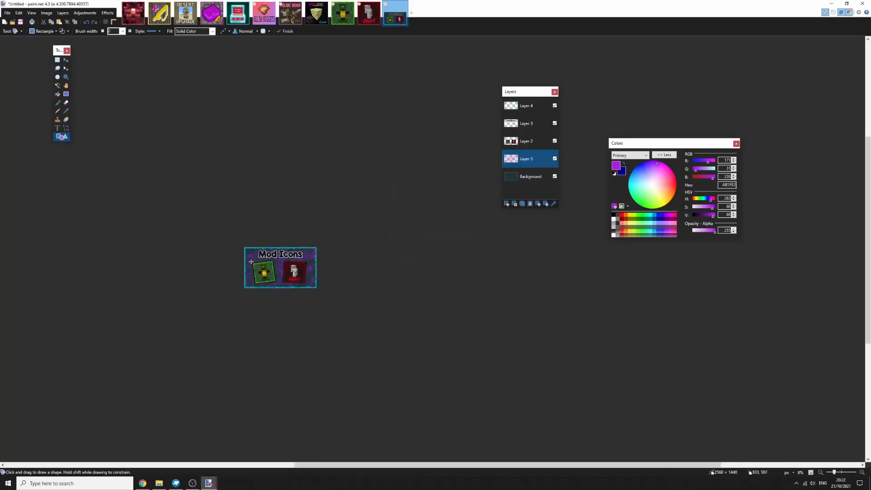
scroll(320, 253, "up", 6)
scroll(320, 253, "down", 3)
scroll(415, 225, "up", 2)
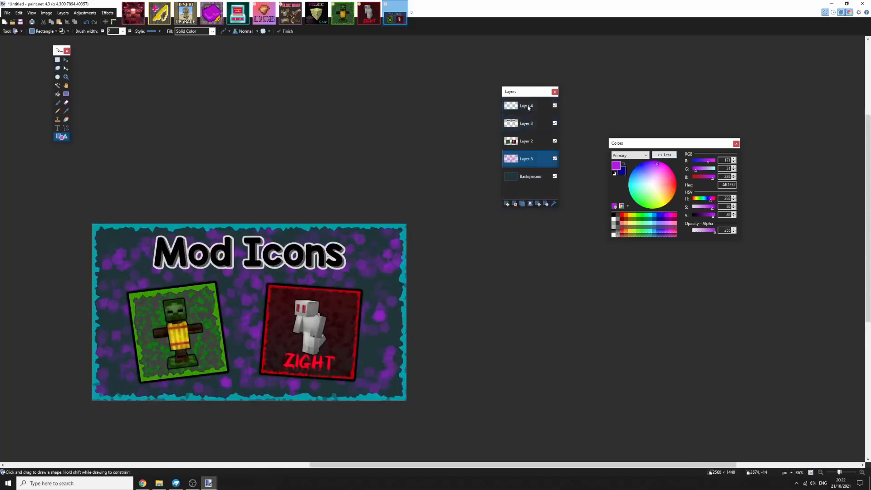
left_click(528, 107)
left_click(531, 205)
left_click(531, 206)
left_click(531, 206)
left_click(531, 206)
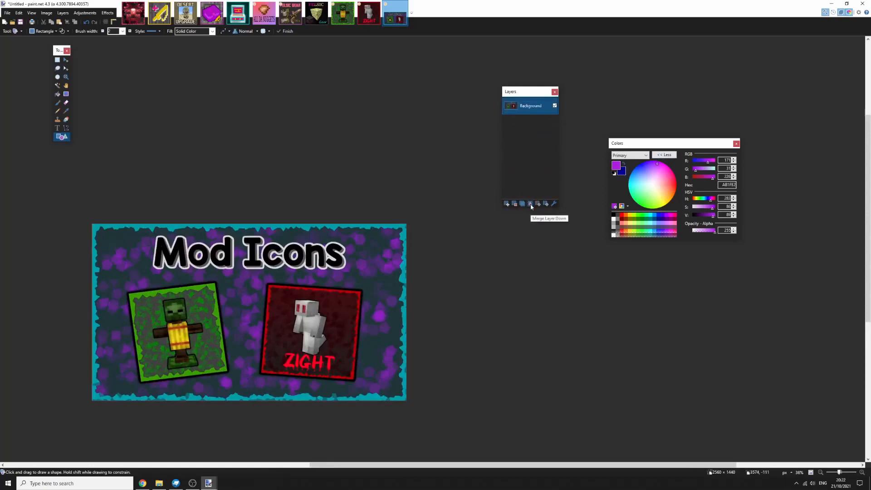
Add a new layer and draw a linear gradient on it from purple at the canvas's top to dark blue at its bottom
left_click(507, 205)
scroll(222, 185, "down", 4)
scroll(258, 162, "up", 2)
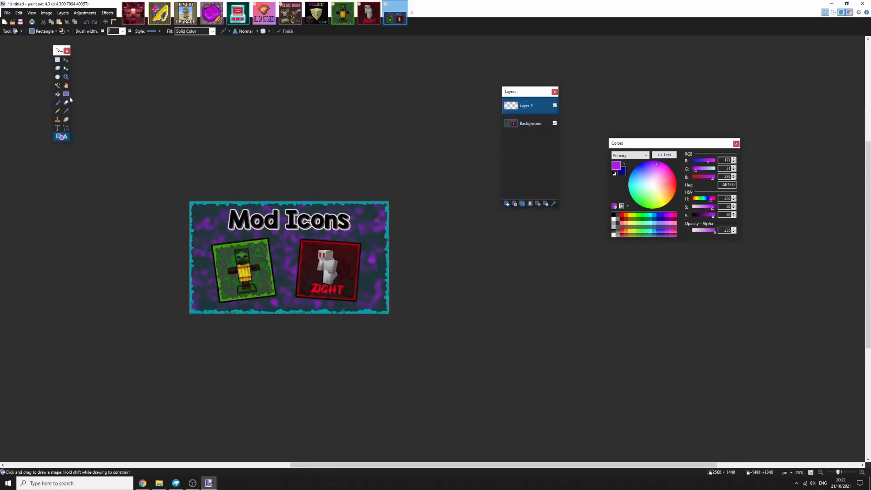
left_click(67, 94)
left_click_drag(296, 185, 284, 316)
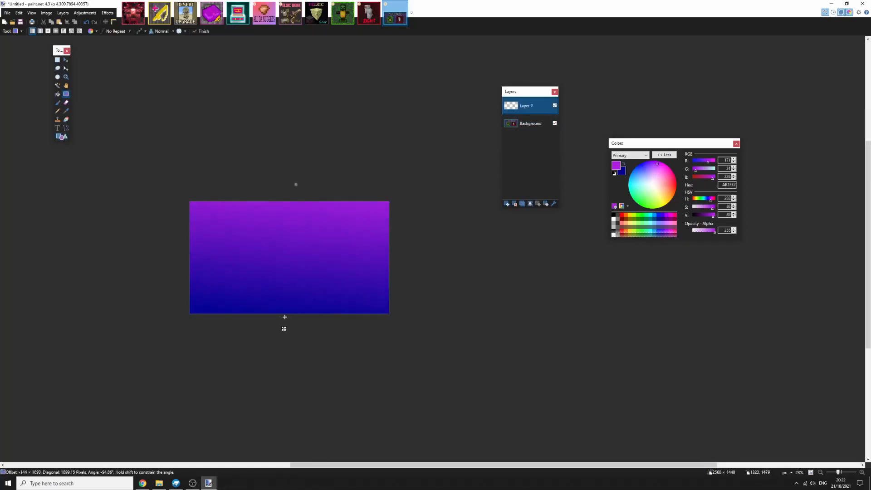
left_click_drag(295, 184, 288, 201)
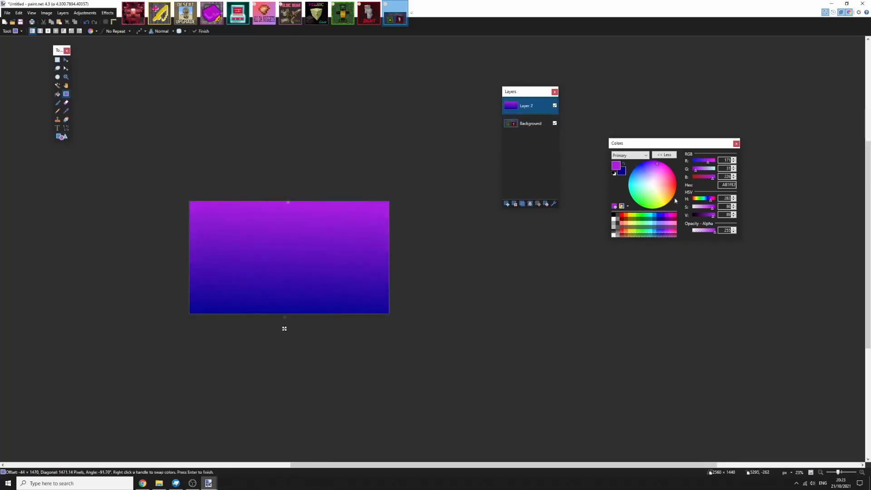
Recolour the gradient with a translucent orange and a translucent dark red, giving the red an opacity of 47
left_click_drag(674, 201, 698, 232)
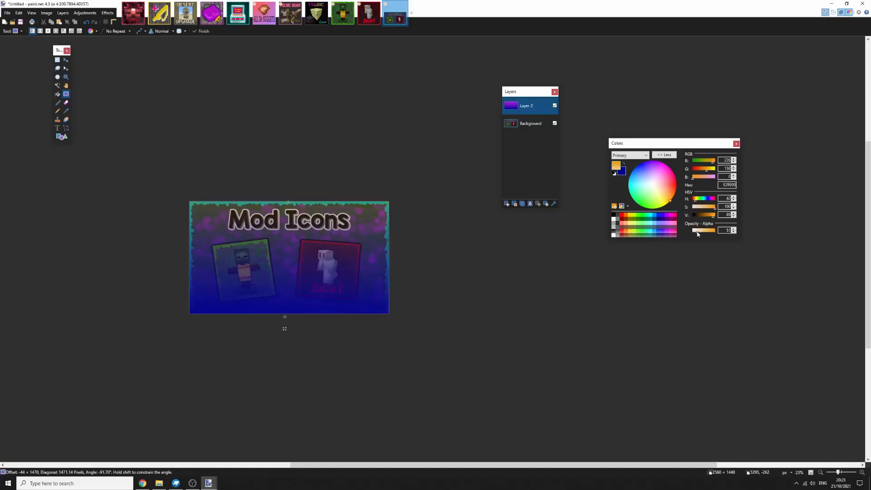
left_click(624, 164)
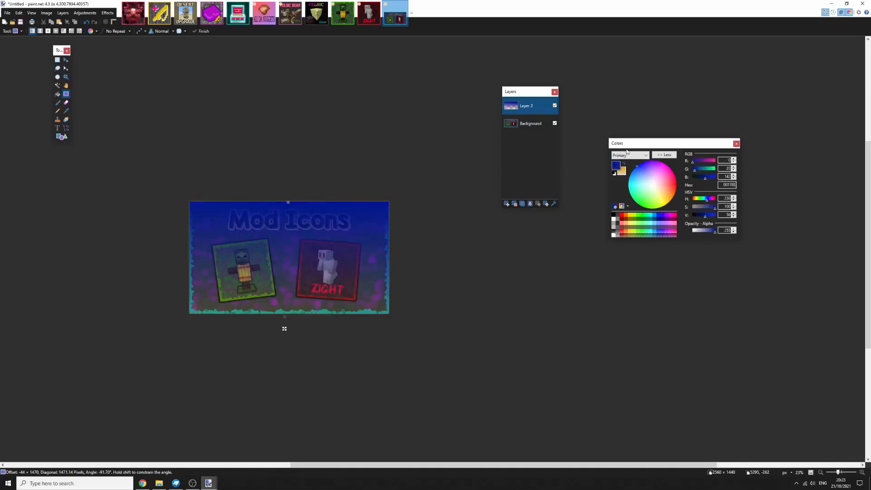
left_click_drag(702, 231, 697, 231)
left_click(675, 189)
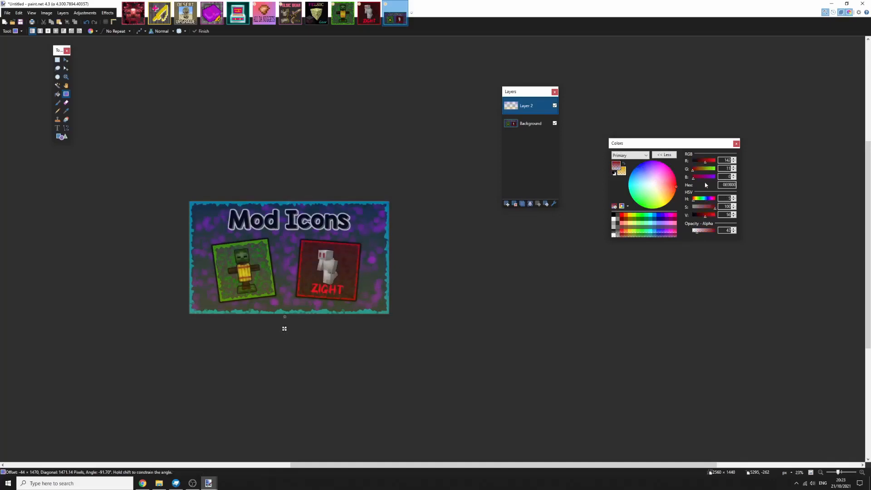
left_click(708, 215)
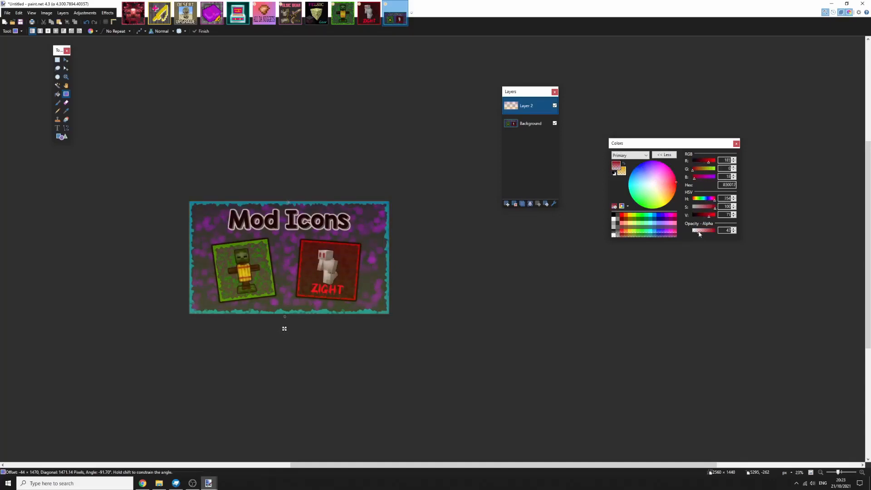
Swap the gradient's colours and try a stronger orange, then a translucent blue, as the primary colour
key("x")
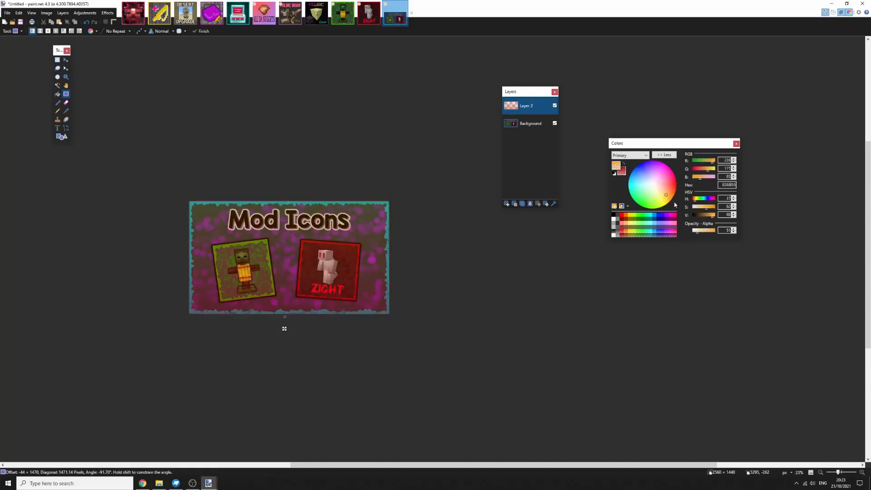
left_click(676, 205)
left_click(703, 231)
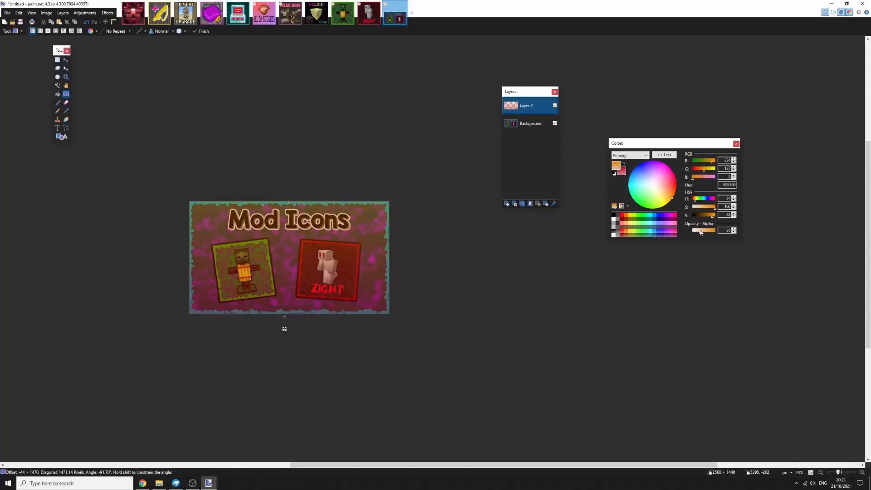
left_click(698, 232)
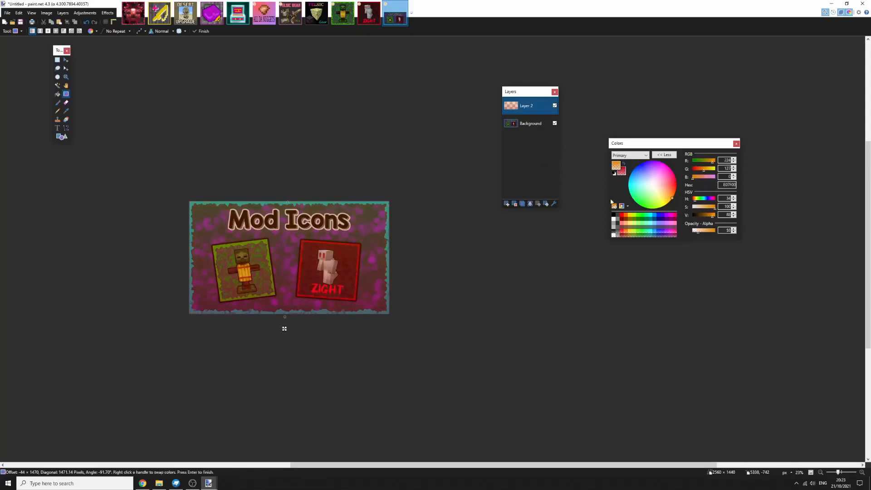
mouse_move(635, 192)
left_mouse_down()
mouse_move(648, 162)
mouse_move(626, 165)
left_mouse_up()
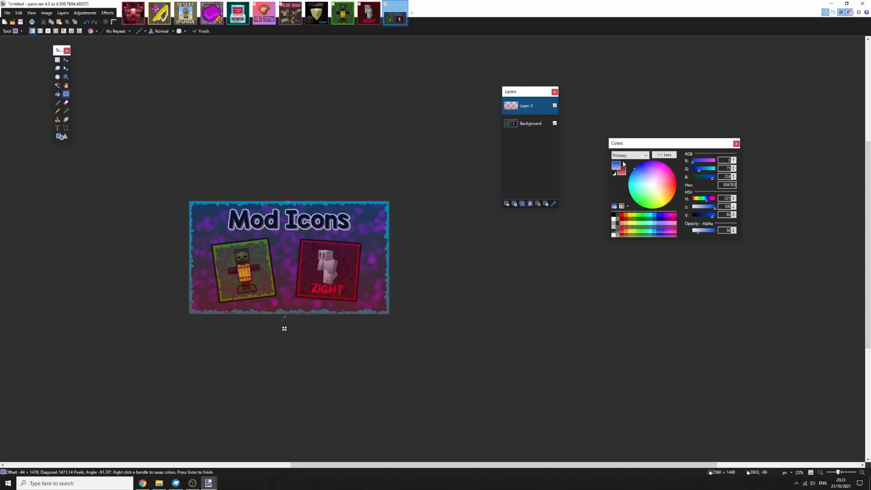
Darken the gradient's red and adjust its opacity, then make the primary colour a translucent yellow, hex DDBC00
left_click(624, 163)
left_click(709, 217)
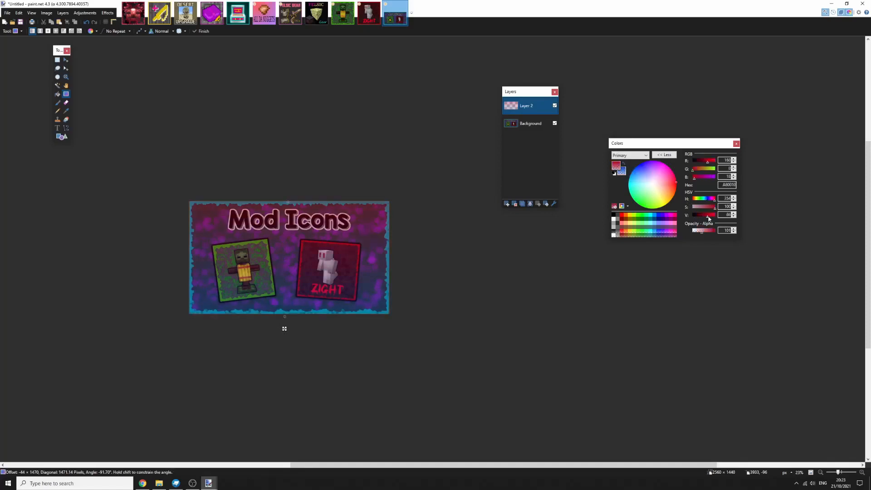
left_click(699, 232)
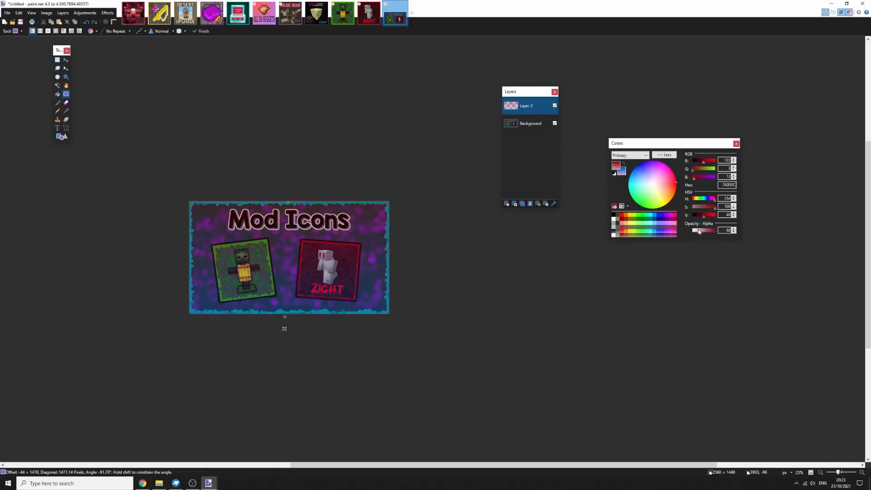
left_click(624, 163)
left_click(667, 203)
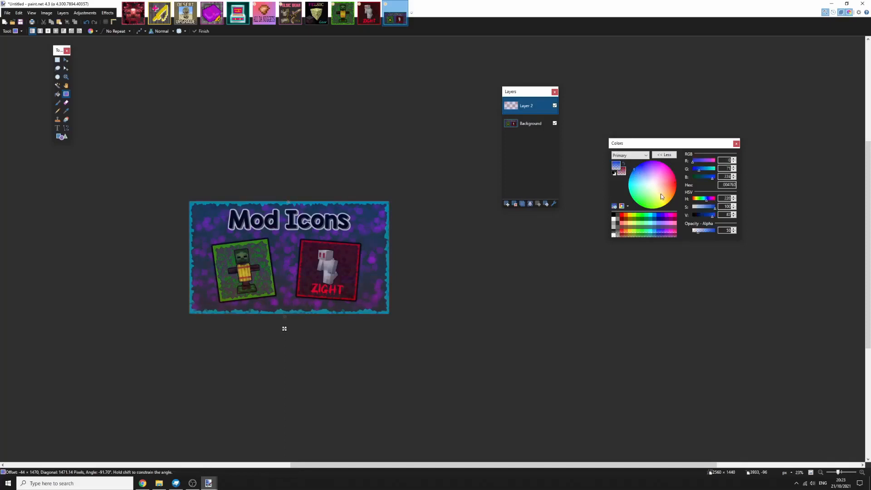
left_click(698, 232)
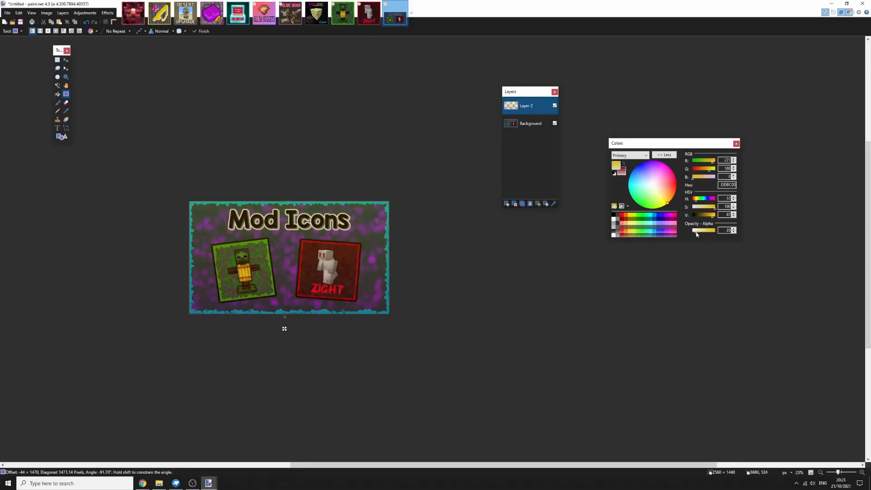
Stretch the gradient vertically to about 4364 pixels by moving both end points well beyond the canvas's top and bottom edges
left_click_drag(284, 328, 292, 437)
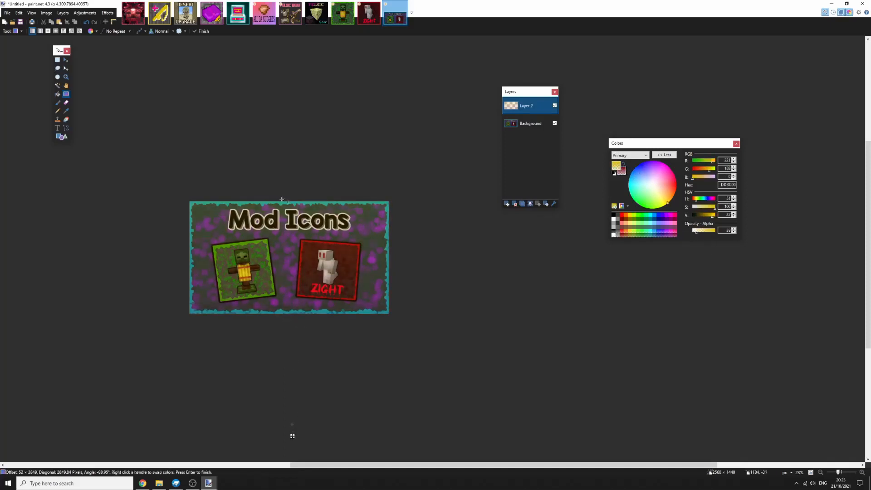
left_click_drag(288, 201, 291, 83)
scroll(296, 325, "down", 2)
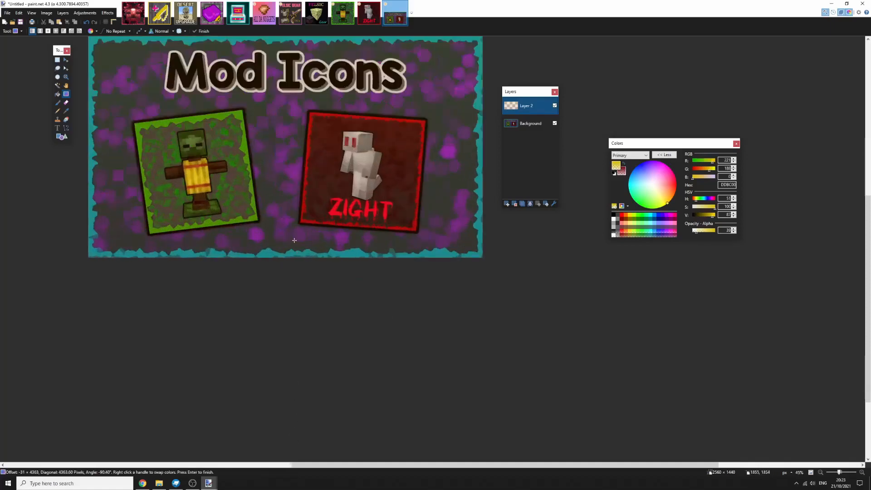
scroll(276, 191, "up", 4)
scroll(276, 191, "down", 2)
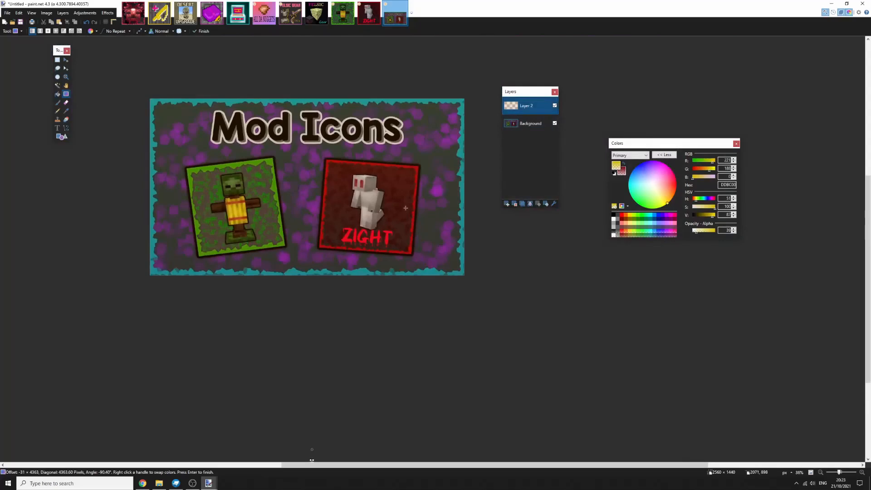
scroll(379, 165, "up", 3)
scroll(299, 189, "down", 5)
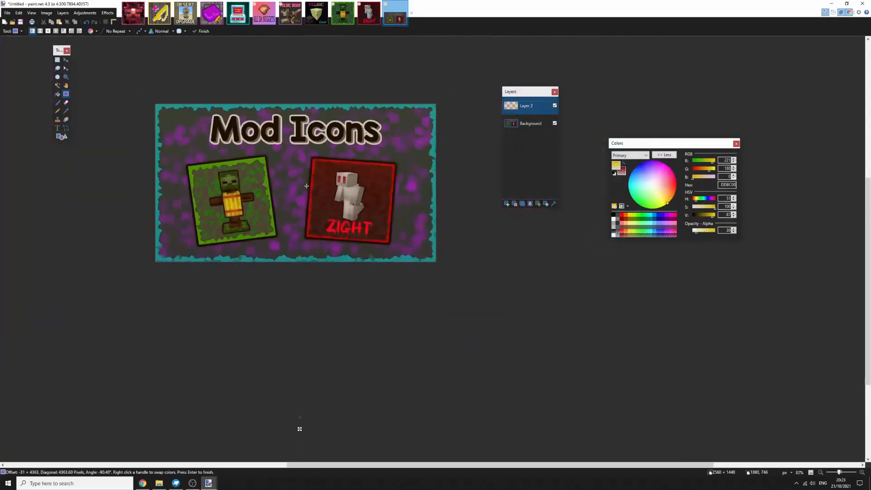
scroll(299, 189, "up", 2)
scroll(299, 189, "up", 3)
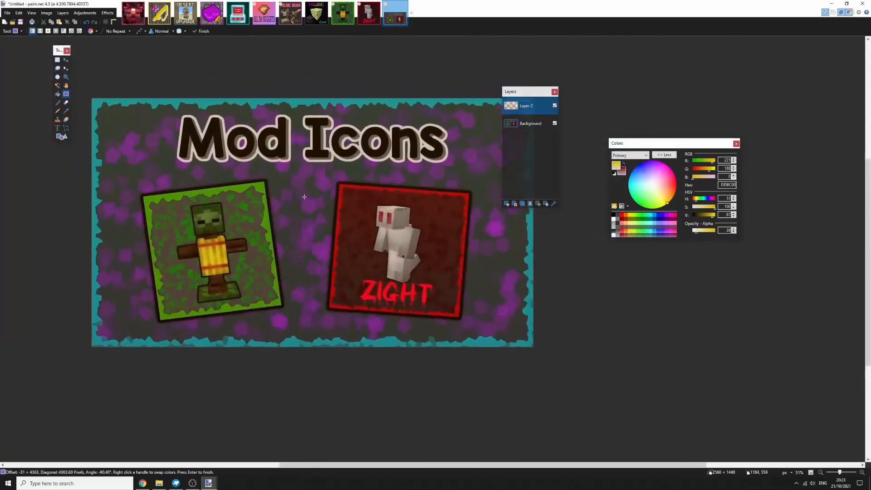
Lower the yellow's opacity to 24 and brighten the gradient's translucent red
left_click(696, 232)
left_click_drag(700, 231, 694, 234)
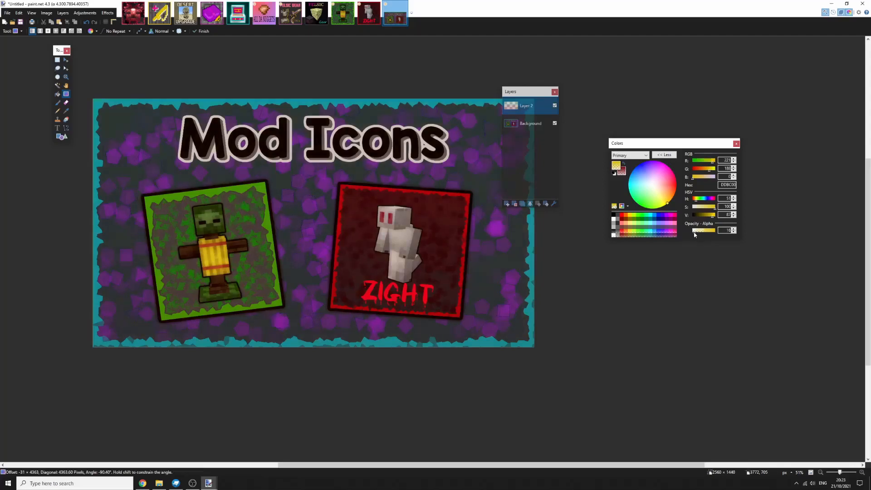
scroll(489, 202, "down", 6)
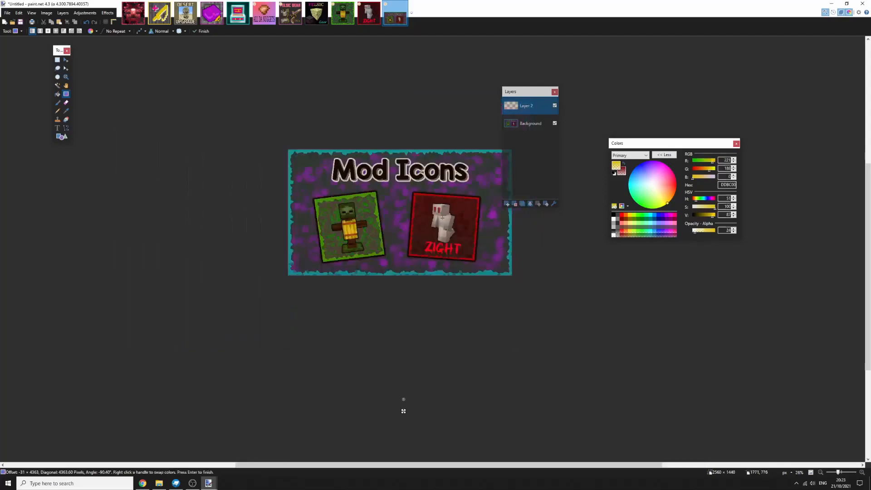
left_click(624, 164)
left_click_drag(715, 217, 709, 217)
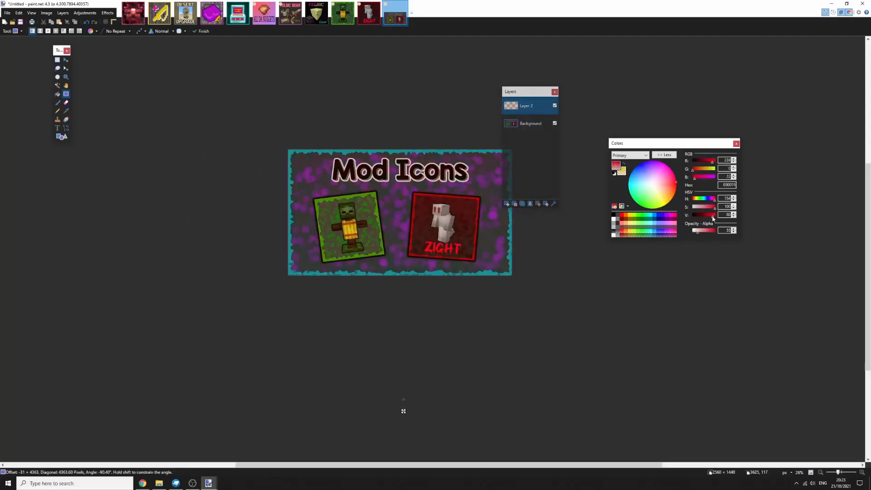
Swap the gradient's red and yellow back and forth to compare both orders, ending with yellow as the primary colour
scroll(393, 201, "down", 3)
left_click(626, 164)
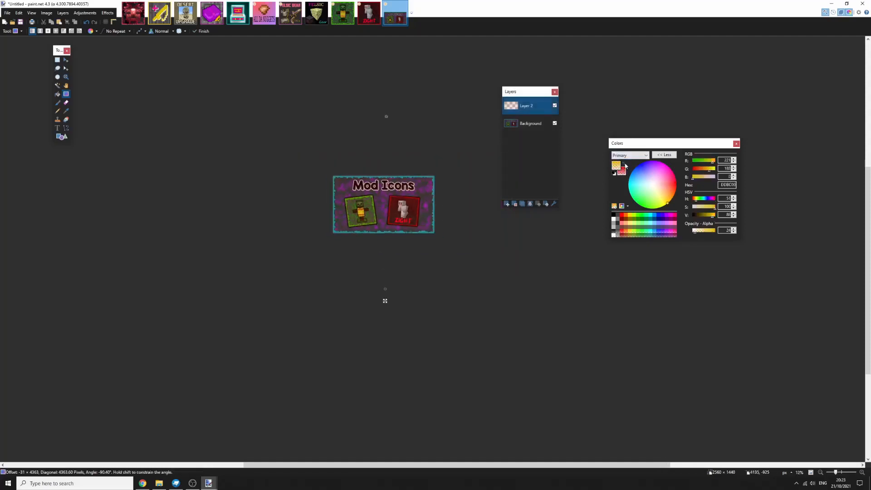
left_click(625, 164)
left_click(625, 164)
left_click(626, 164)
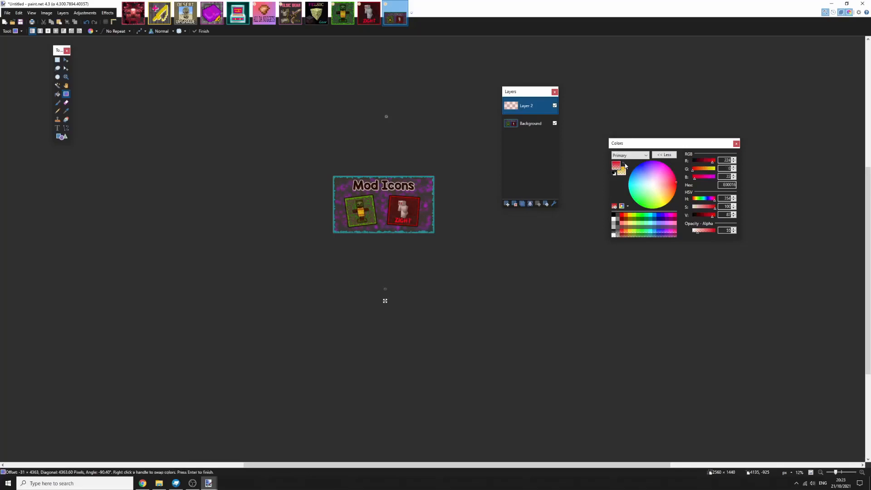
scroll(320, 272, "down", 2)
scroll(320, 271, "down", 1)
left_click(624, 164)
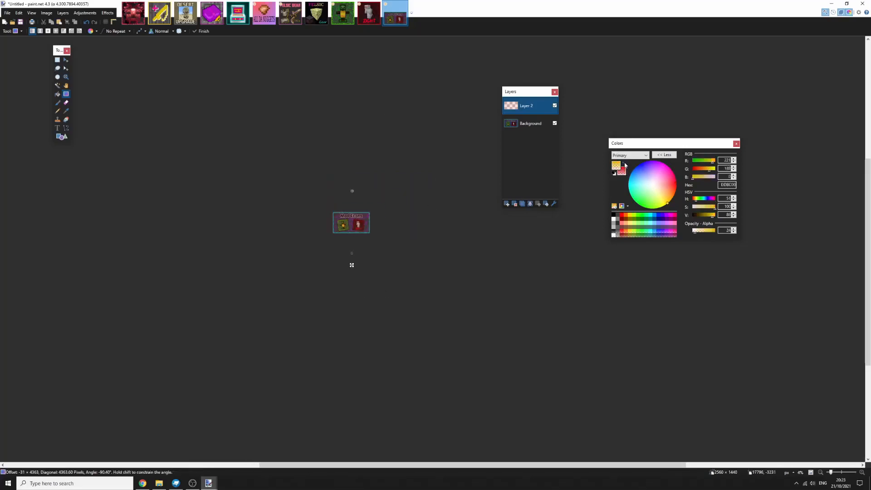
scroll(361, 247, "up", 2)
scroll(361, 247, "down", 3)
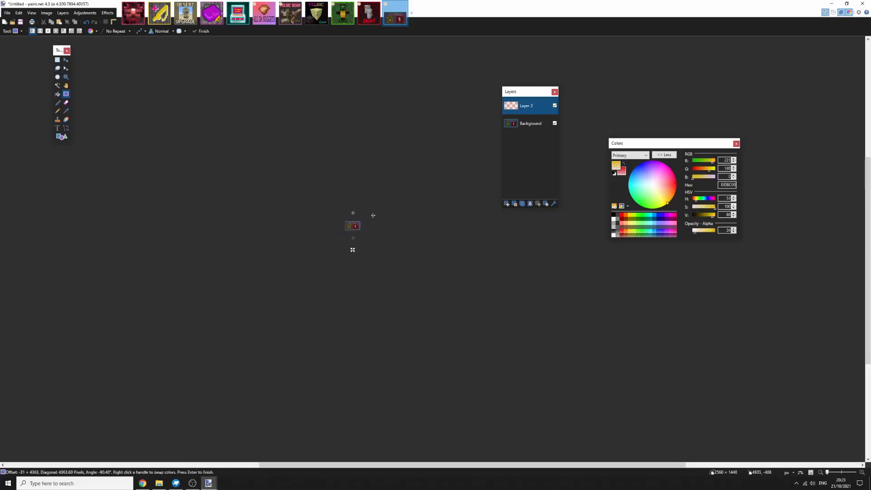
scroll(373, 216, "up", 5)
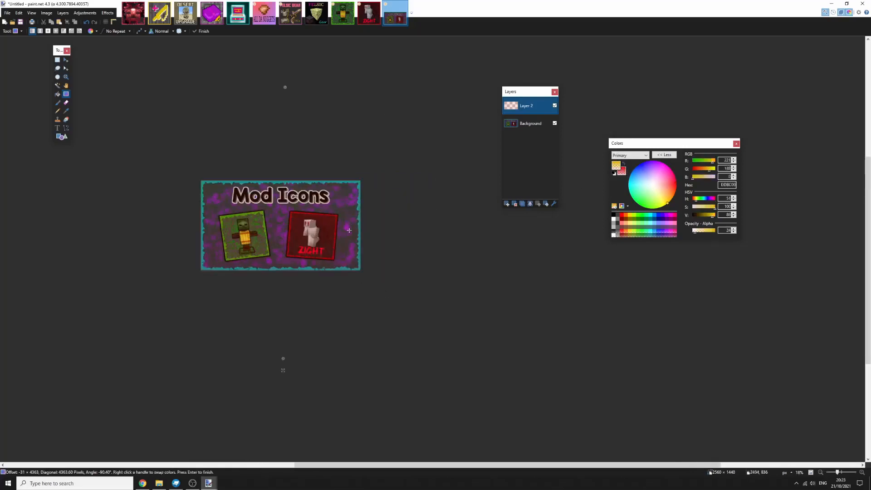
Merge the gradient layer down into the Background layer, then start closing the image and cancel the save prompt
left_click(531, 203)
left_click(404, 5)
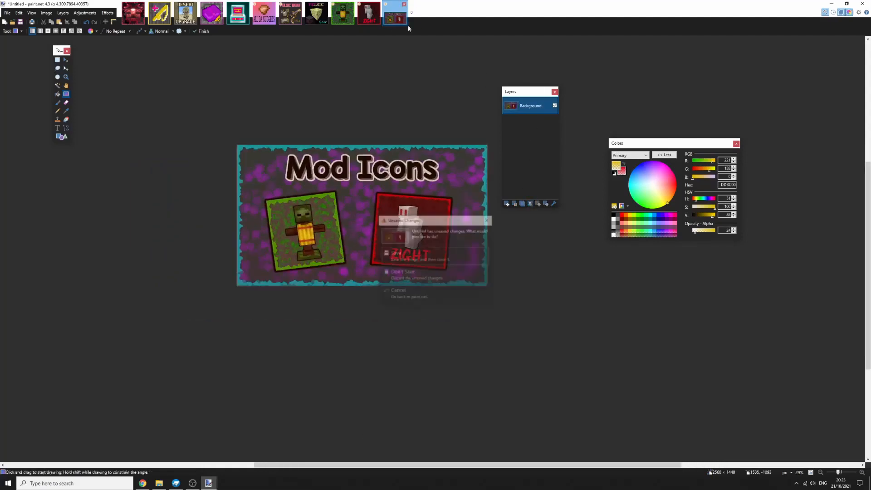
left_click(493, 223)
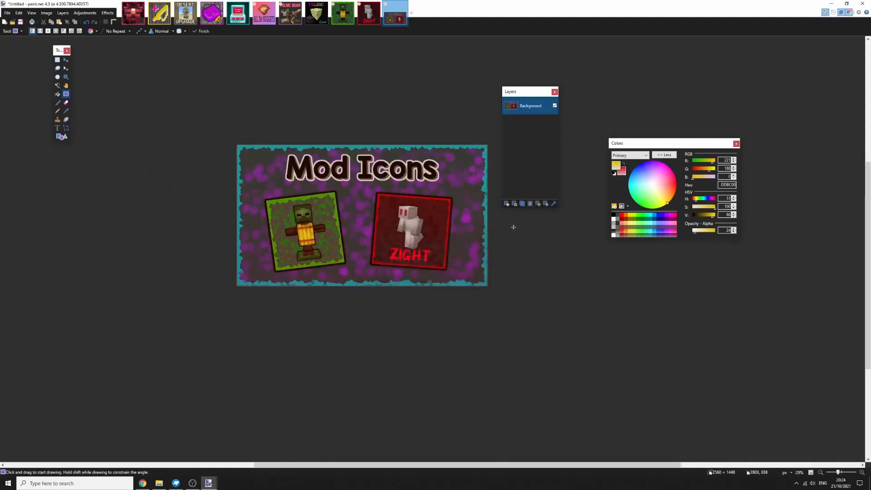